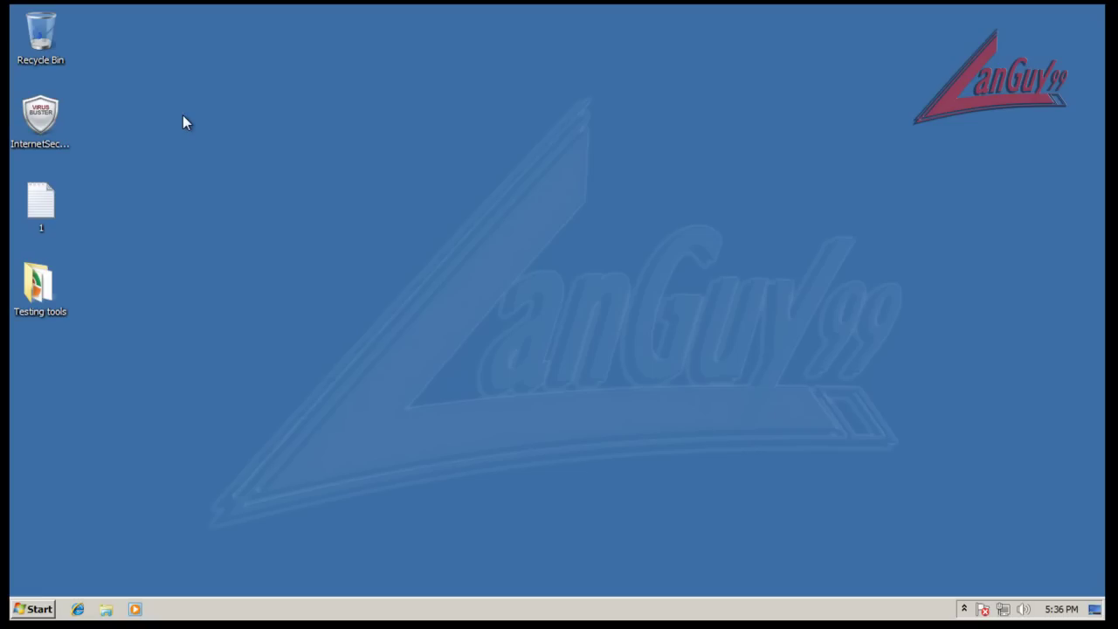
click(50, 101)
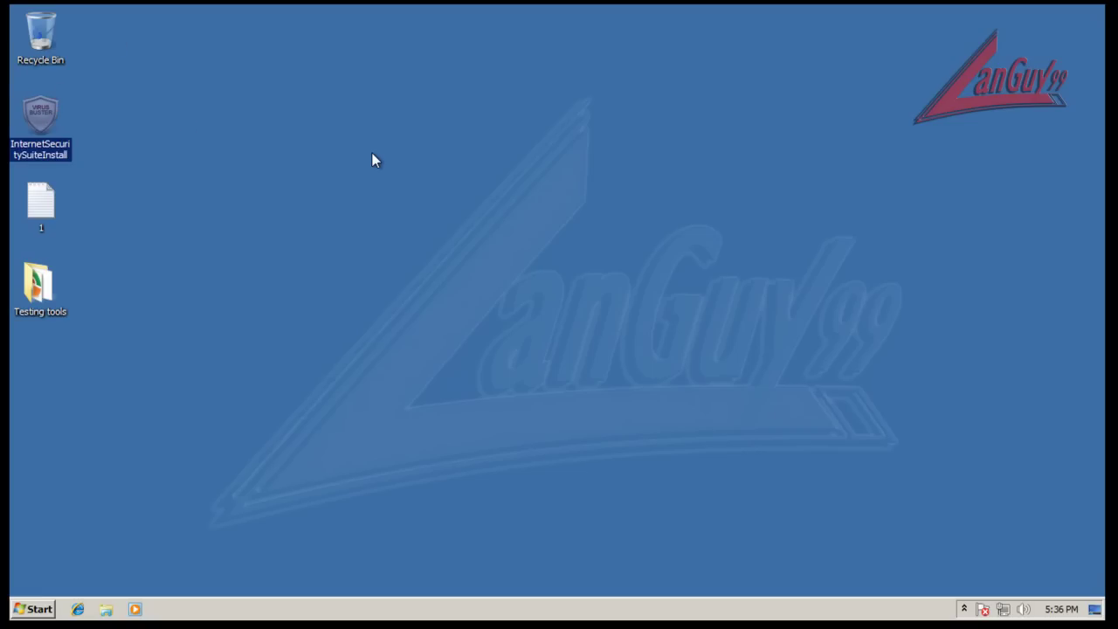
click(423, 216)
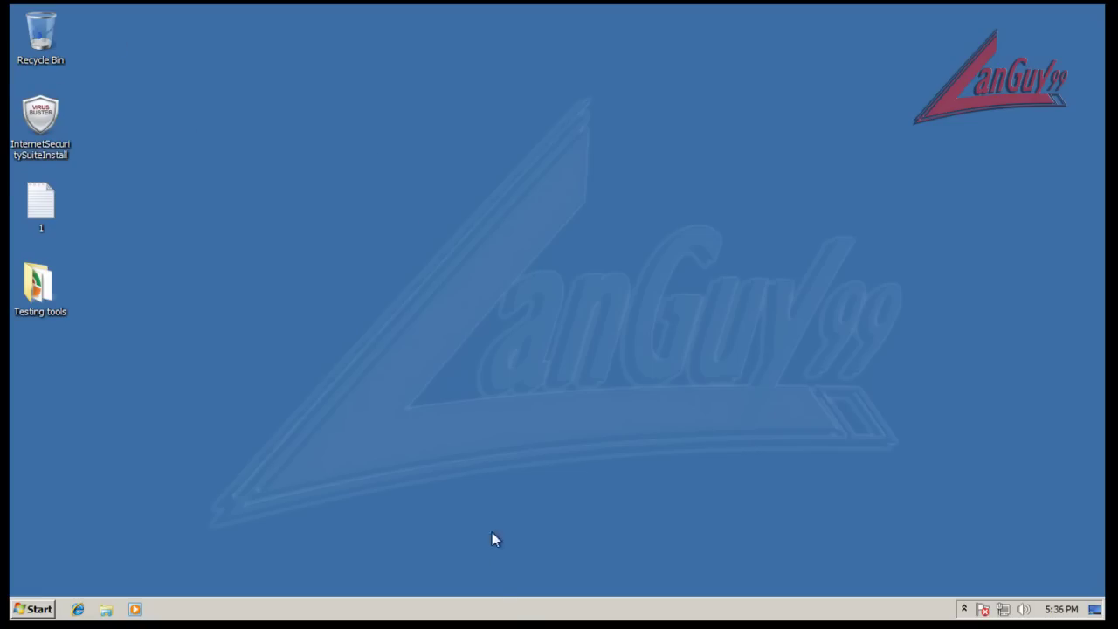
right_click(513, 610)
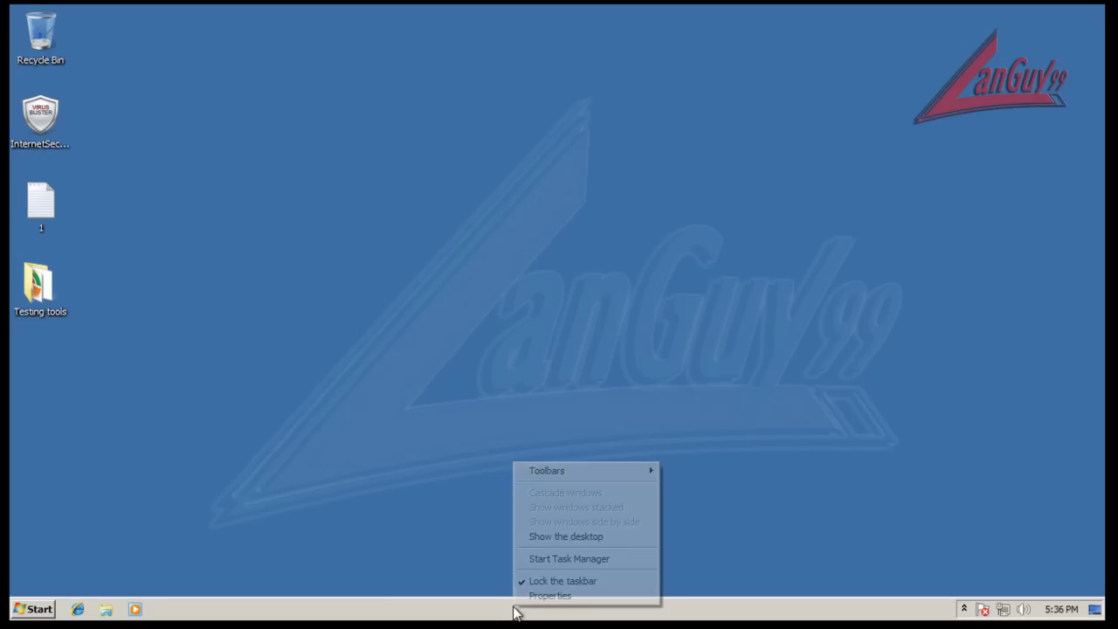
click(223, 379)
- Open Windows Task Manager, review its Applications, Processes, Services and Performance information, and close it
right_click(585, 609)
click(620, 559)
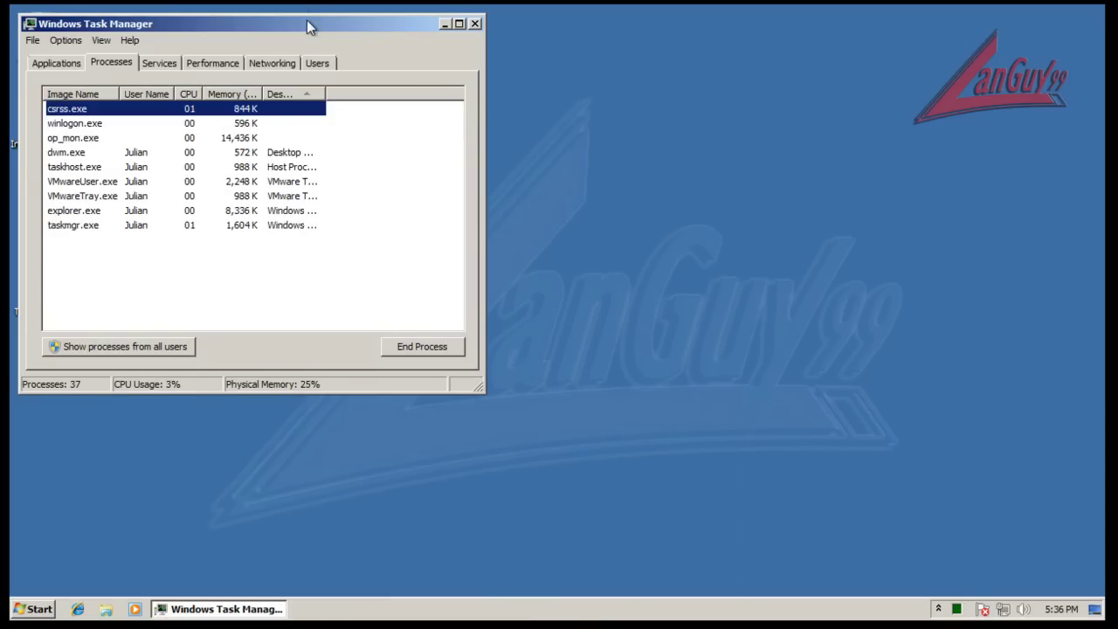
drag(307, 21, 524, 75)
click(292, 120)
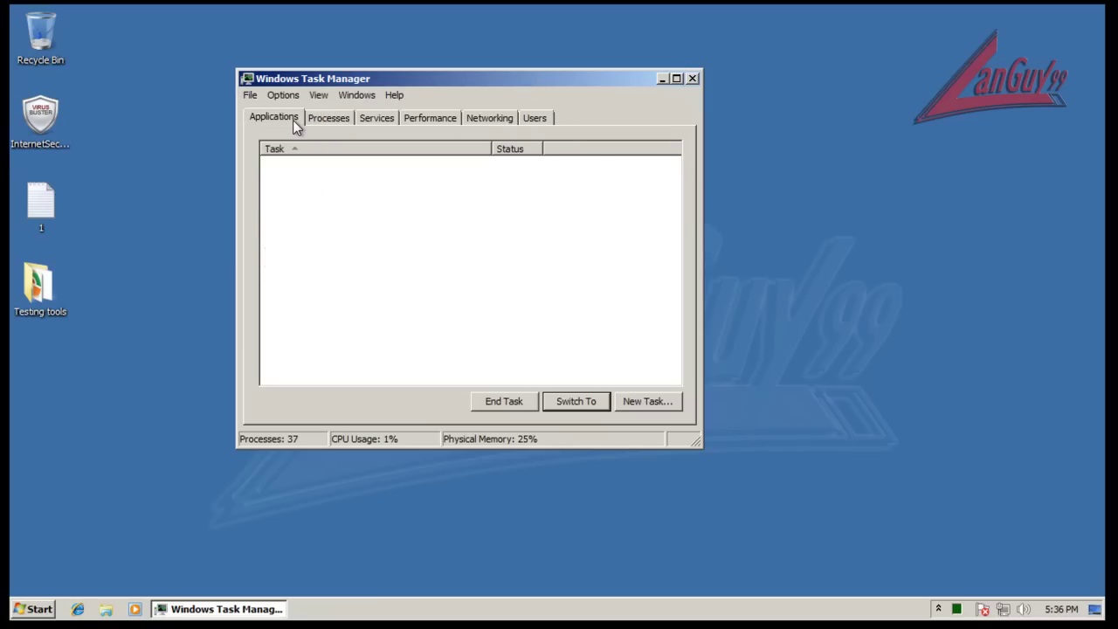
click(327, 120)
click(371, 118)
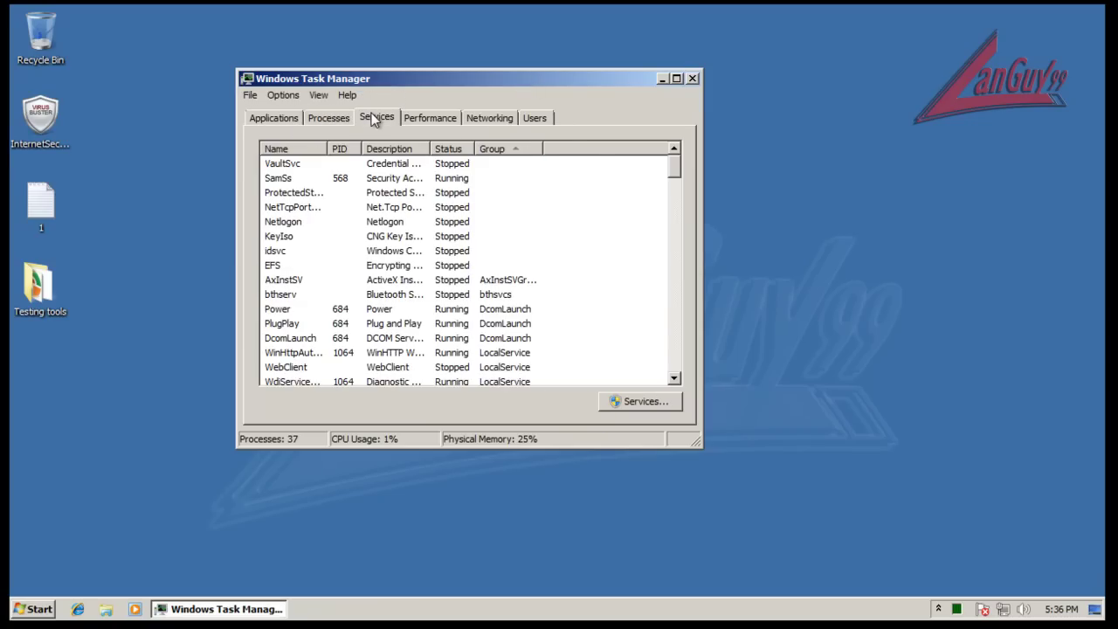
click(432, 117)
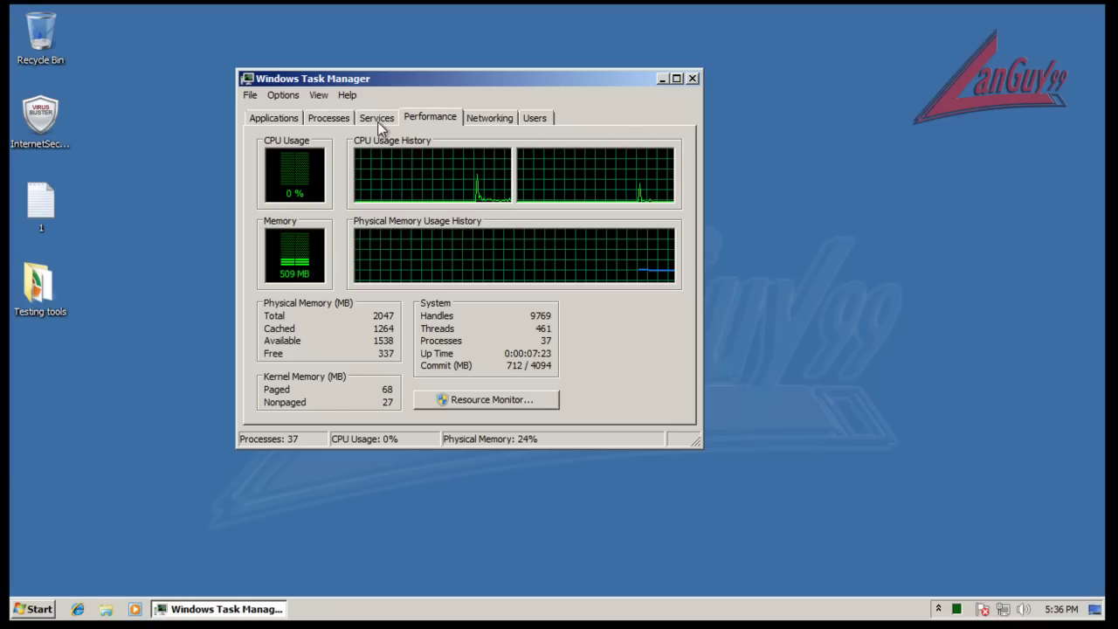
click(693, 79)
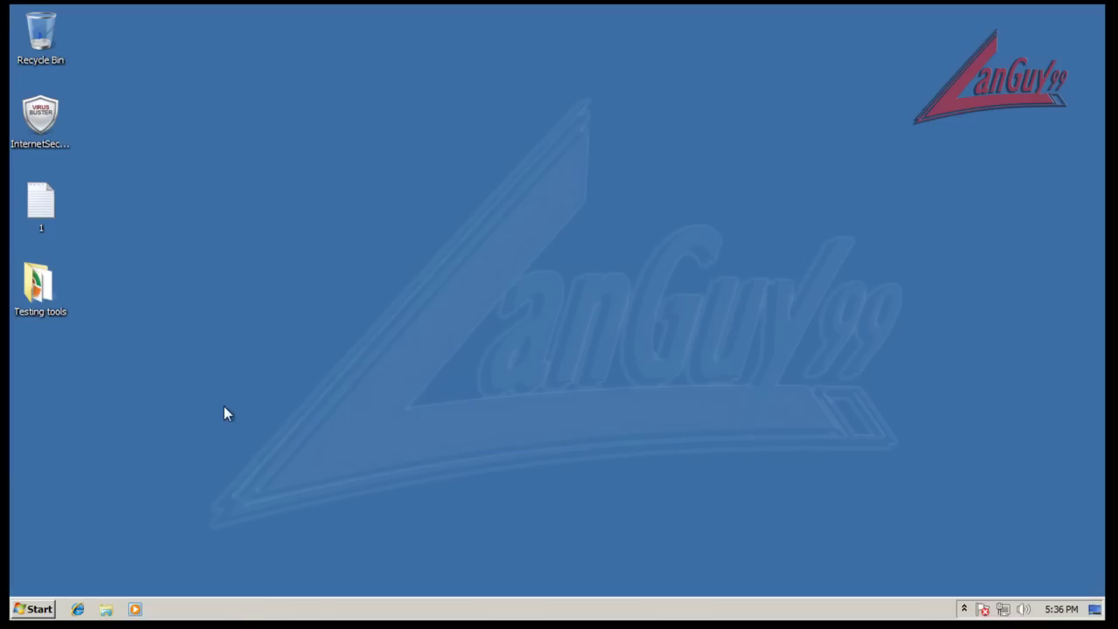
- Open VirusBuster Internet Security Suite, update its malware databases and components, and finish the update
click(964, 609)
click(951, 545)
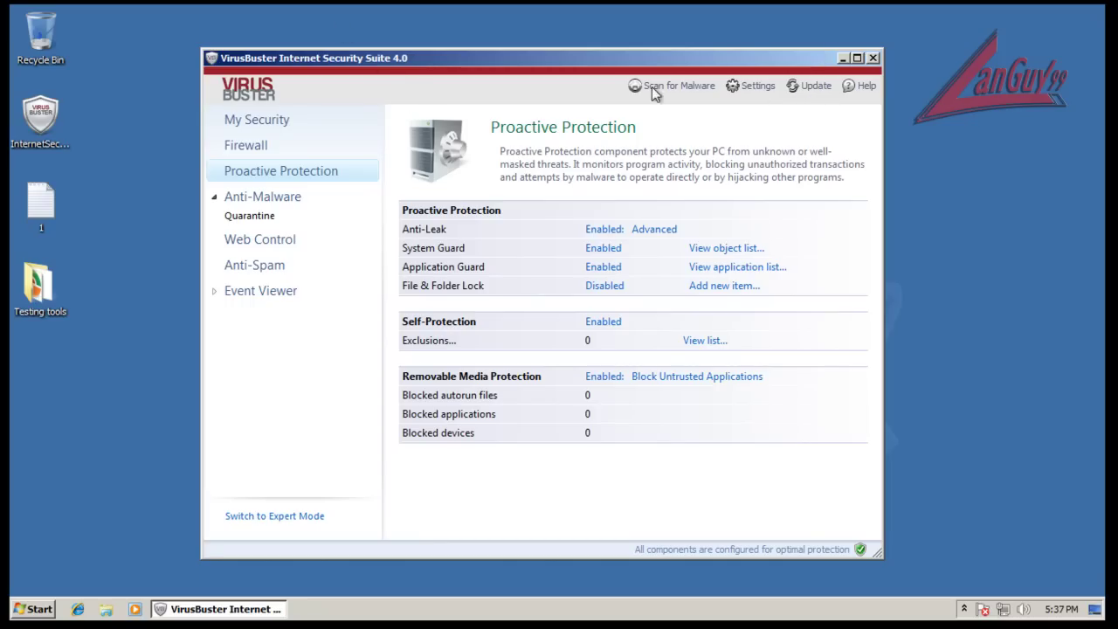
click(816, 88)
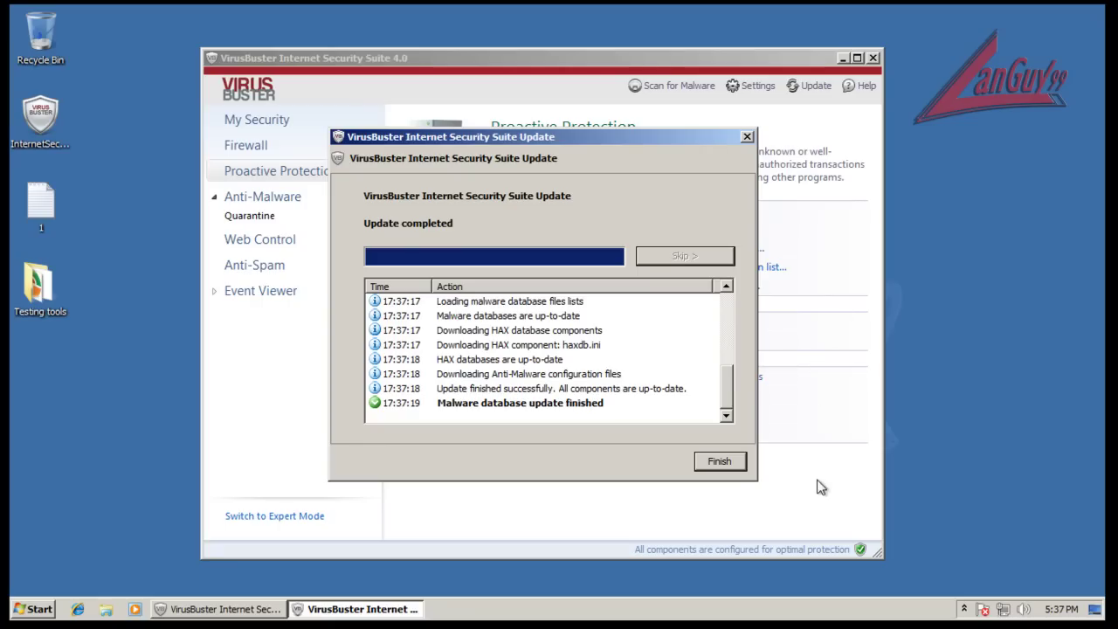
click(734, 465)
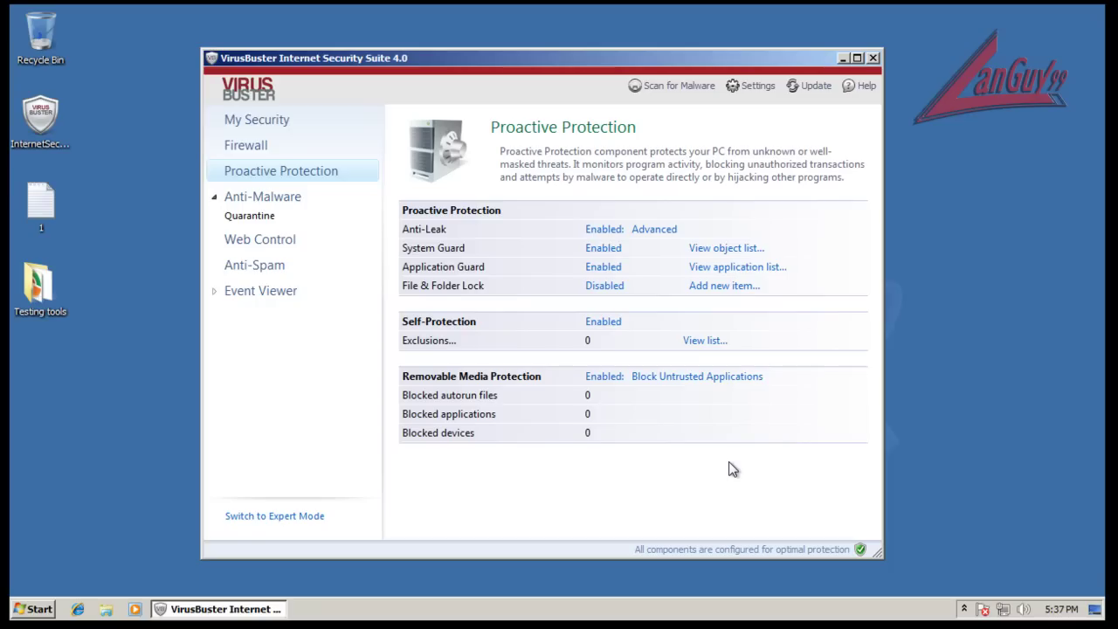
- Open the suite's settings and review the Configuration, Update, ImproveNet, Alerts and Application Rules pages
click(744, 85)
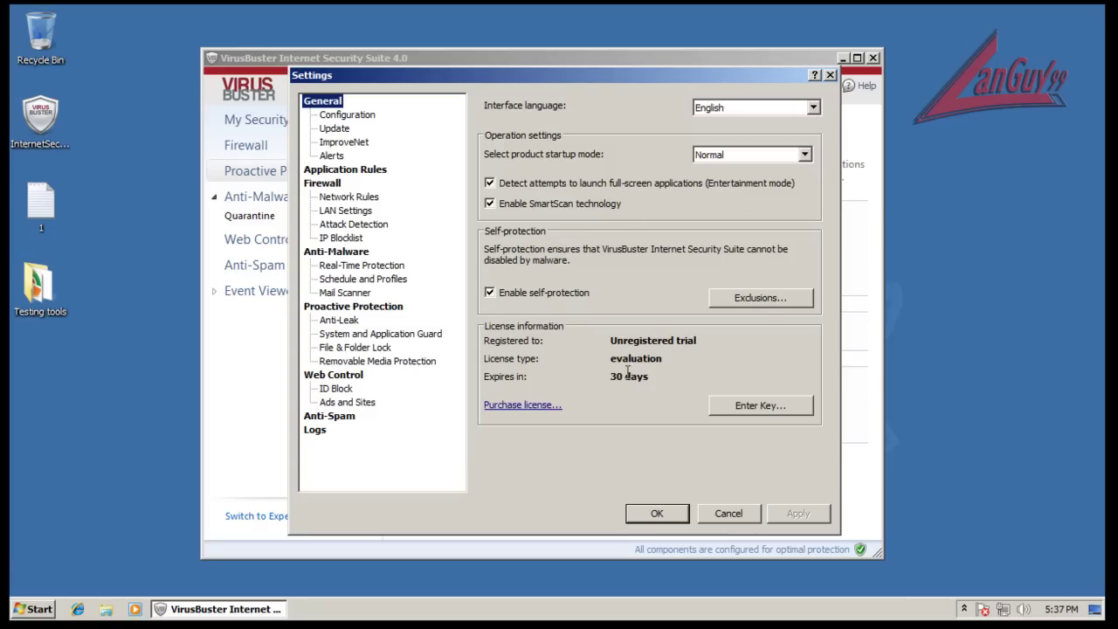
click(342, 116)
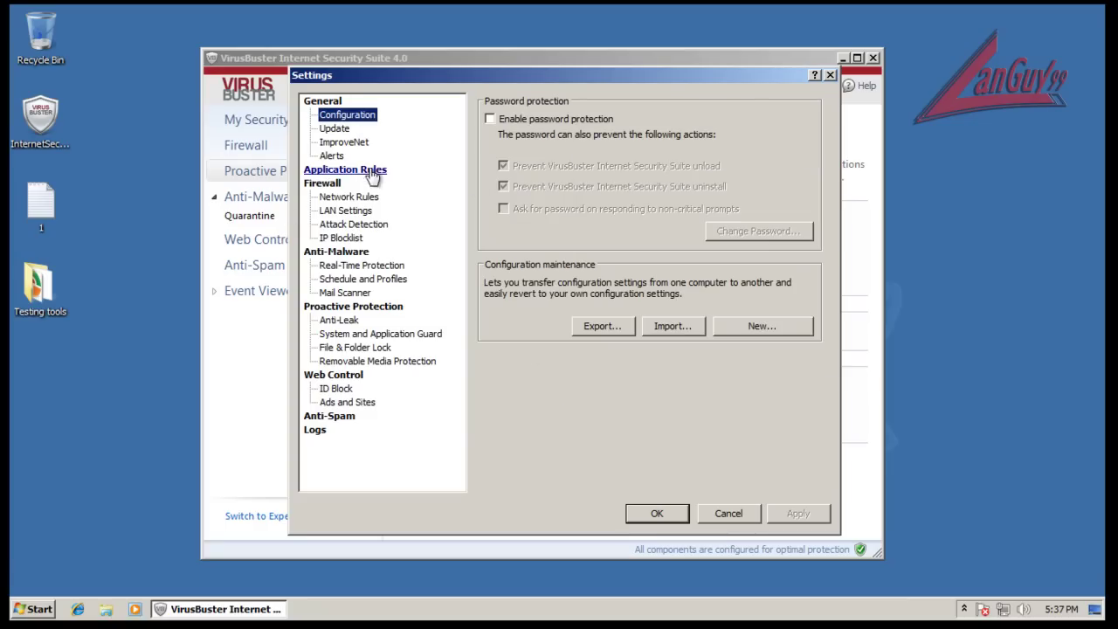
click(336, 129)
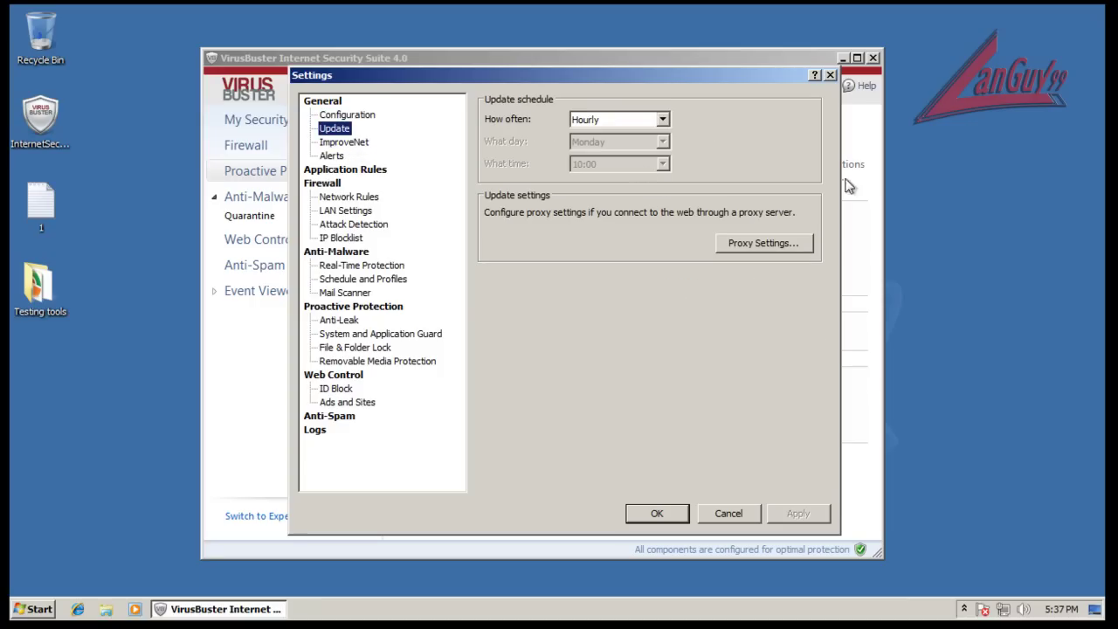
click(354, 144)
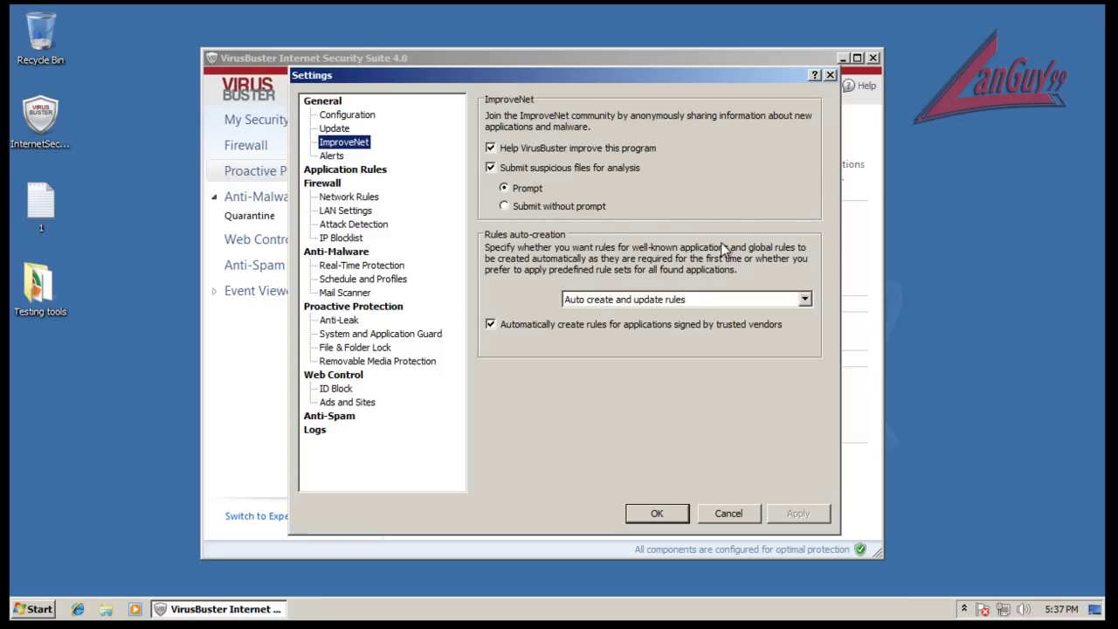
click(325, 157)
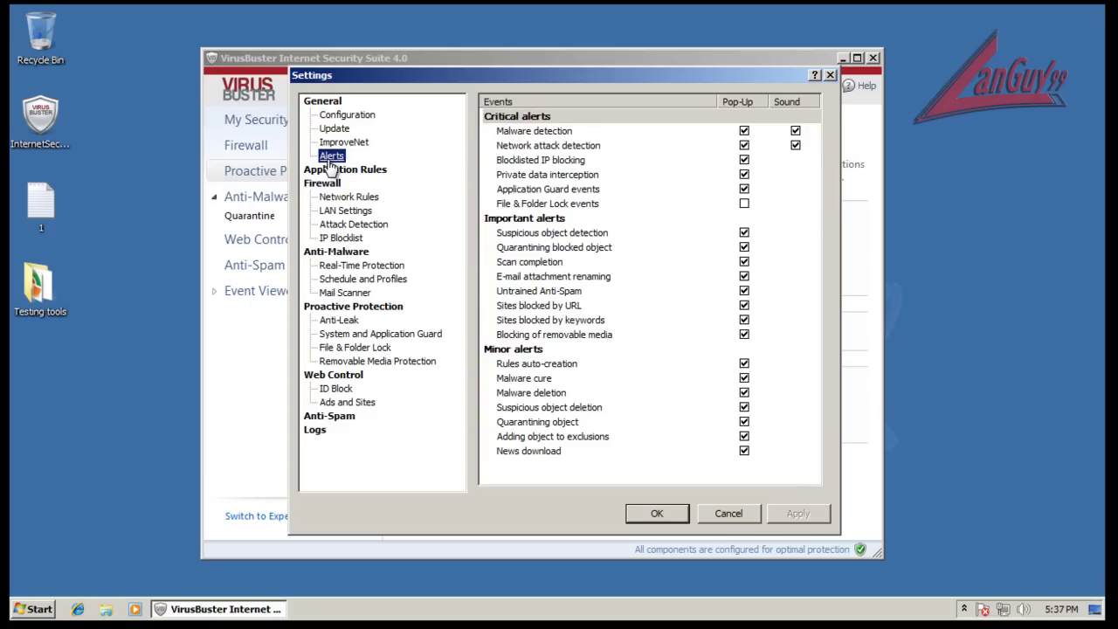
click(351, 171)
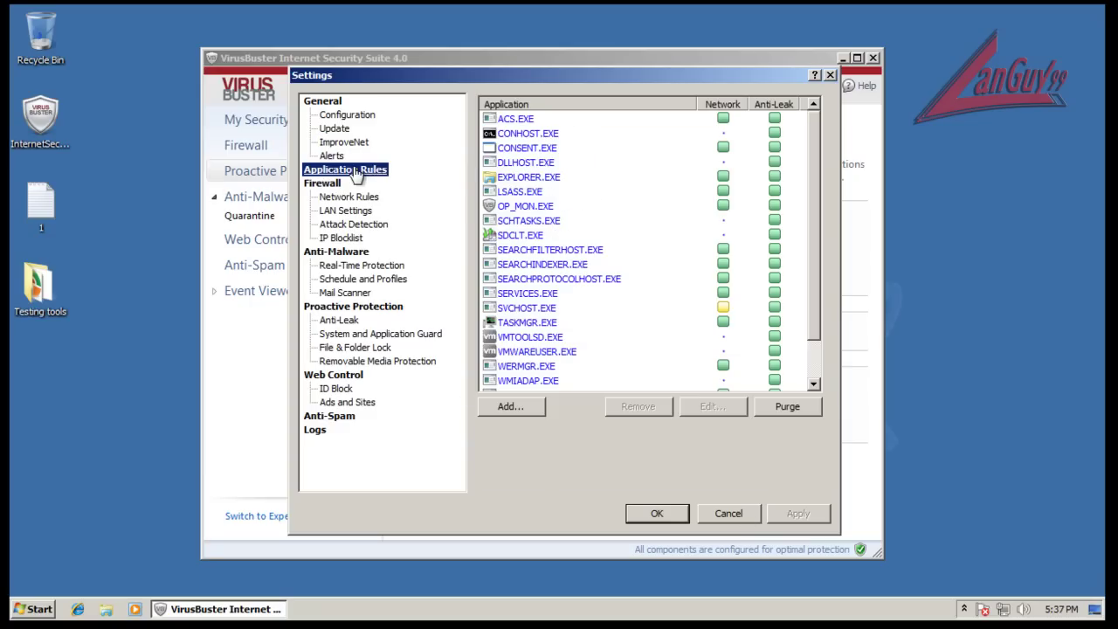
- Review the Firewall policy and the Anti-Malware settings for real-time protection, scan schedules and profiles, and the mail scanner
click(317, 183)
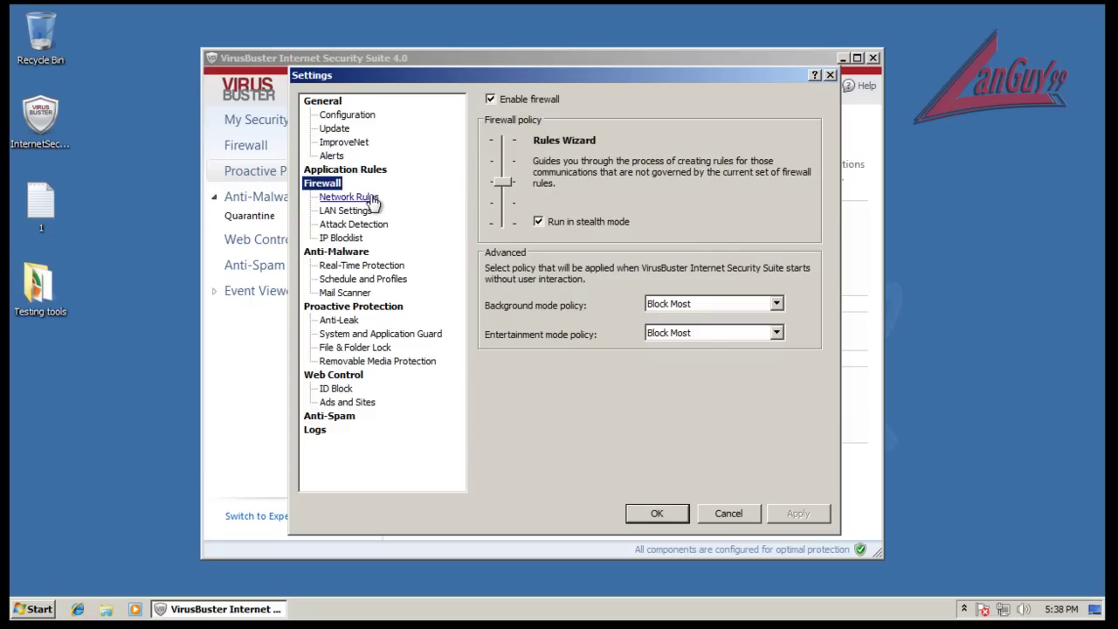
click(354, 253)
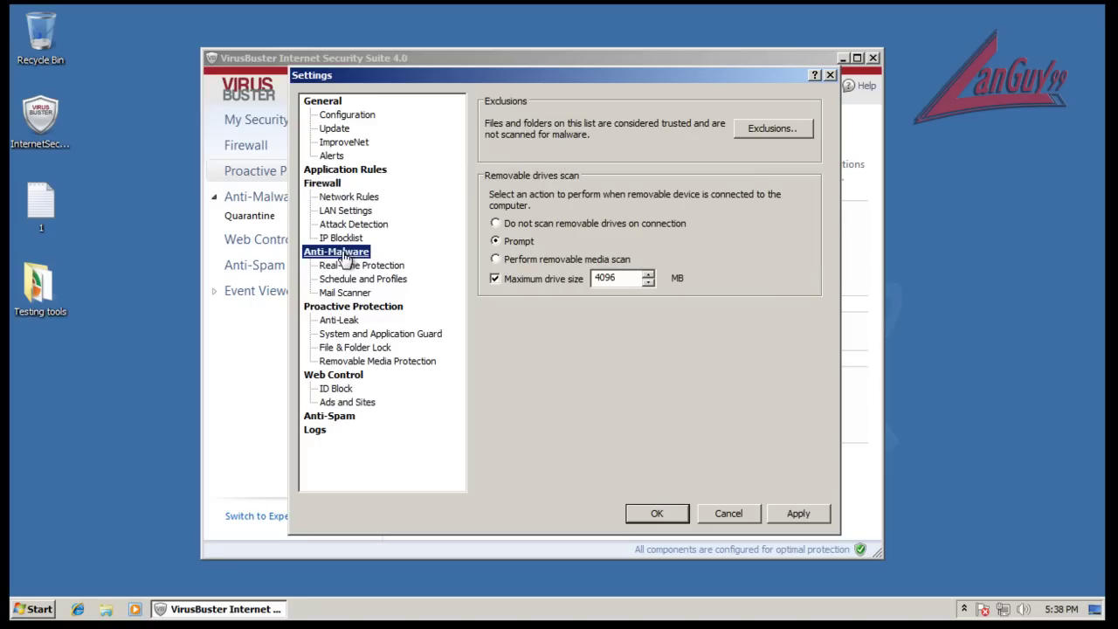
click(393, 267)
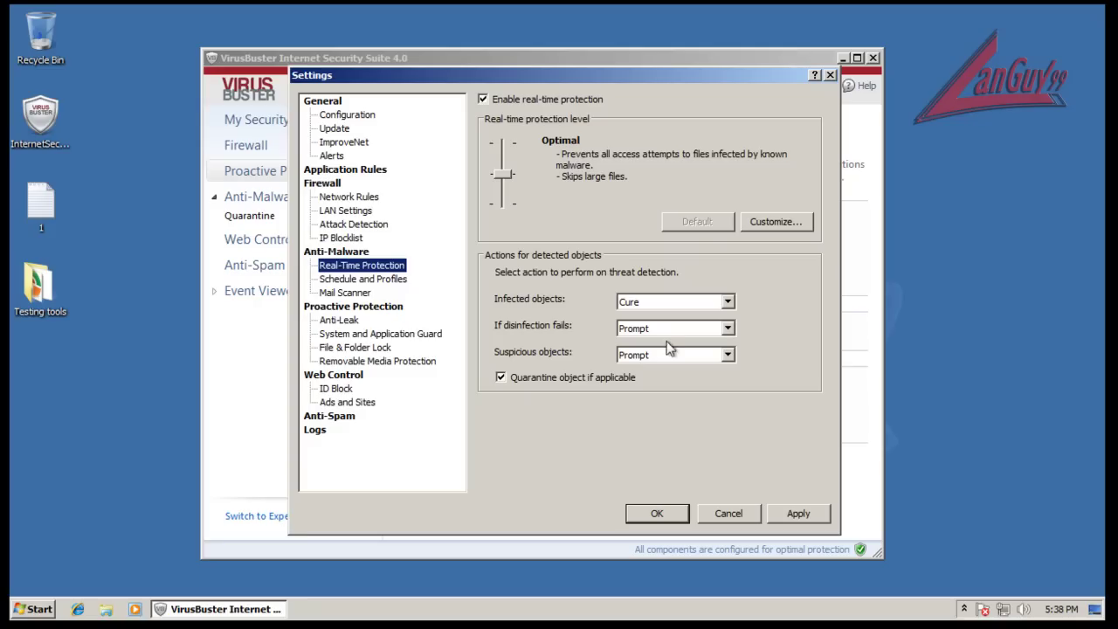
click(395, 280)
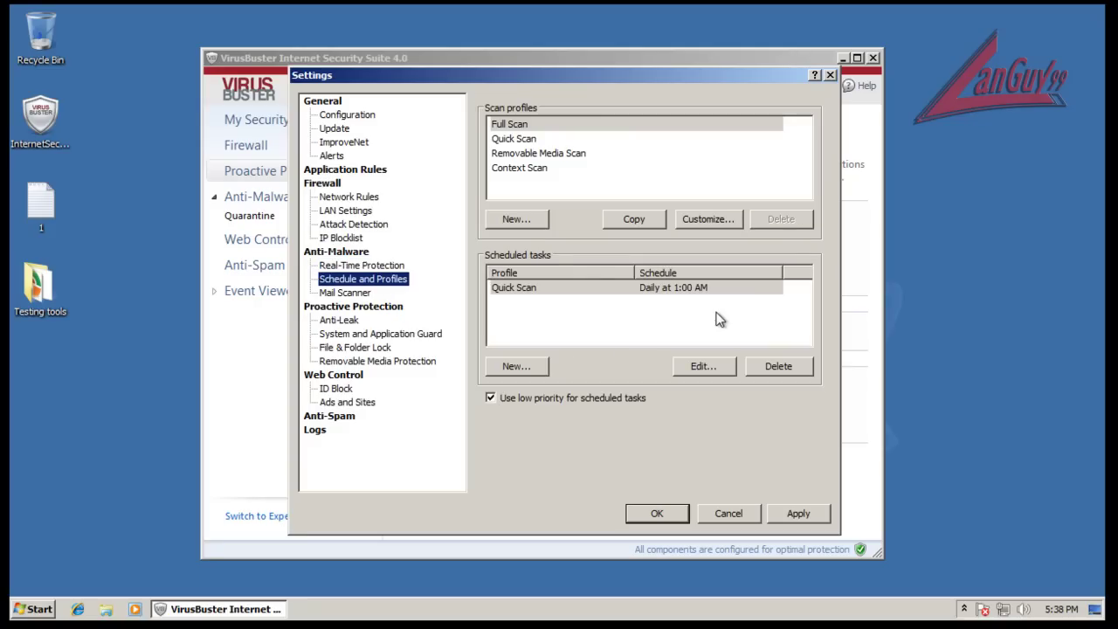
click(359, 293)
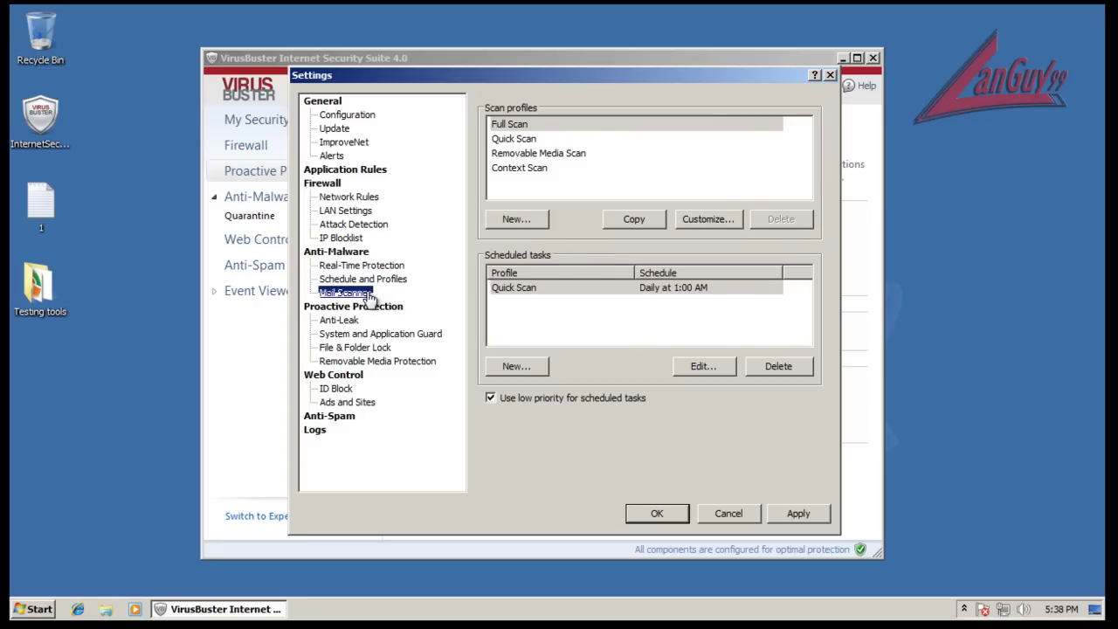
- Review the Proactive Protection settings, including the Anti-Leak events and Component Control options, and leave the customization without saving
click(371, 307)
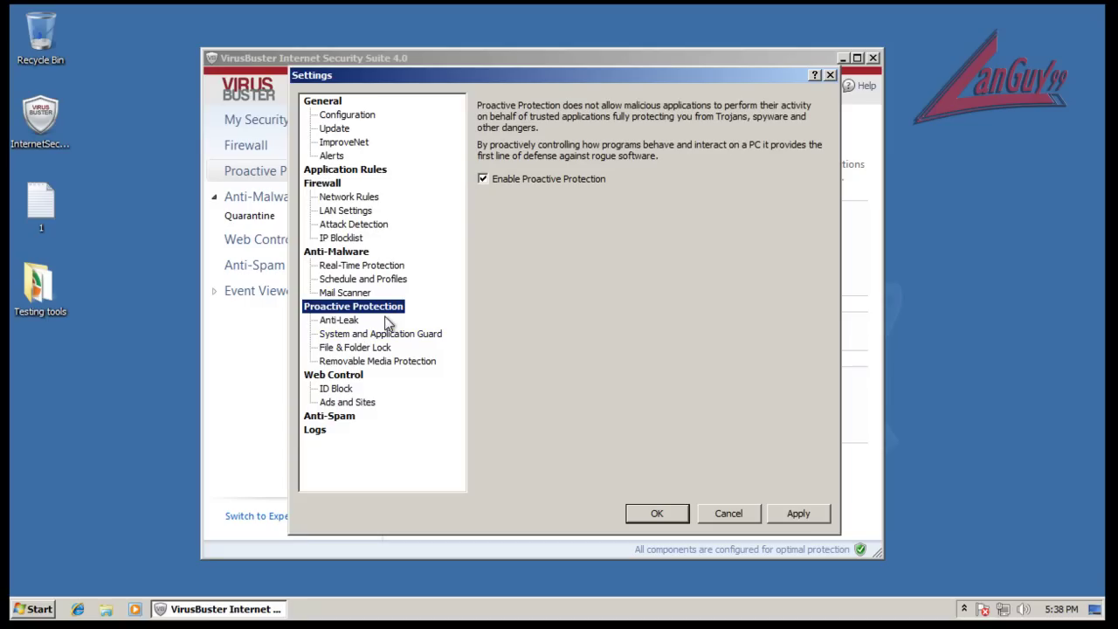
click(331, 324)
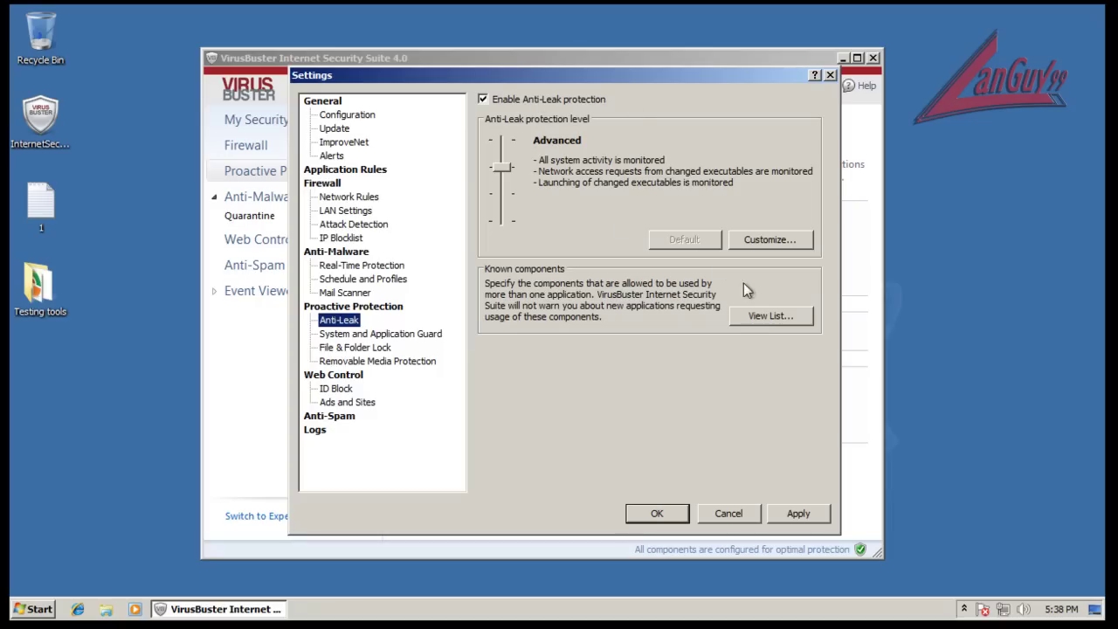
click(783, 246)
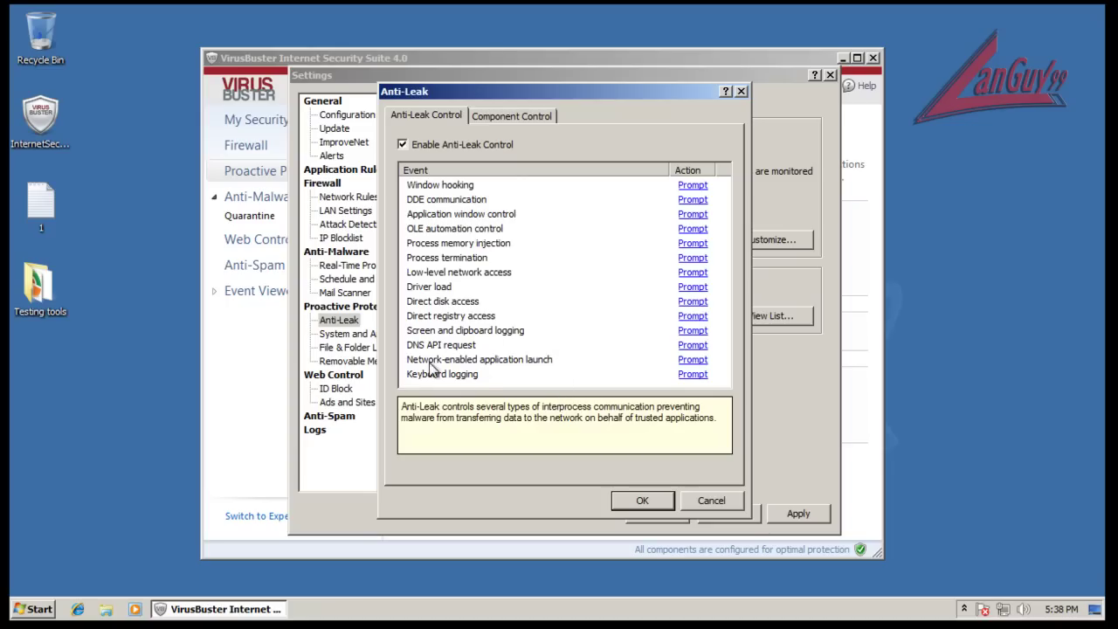
click(528, 117)
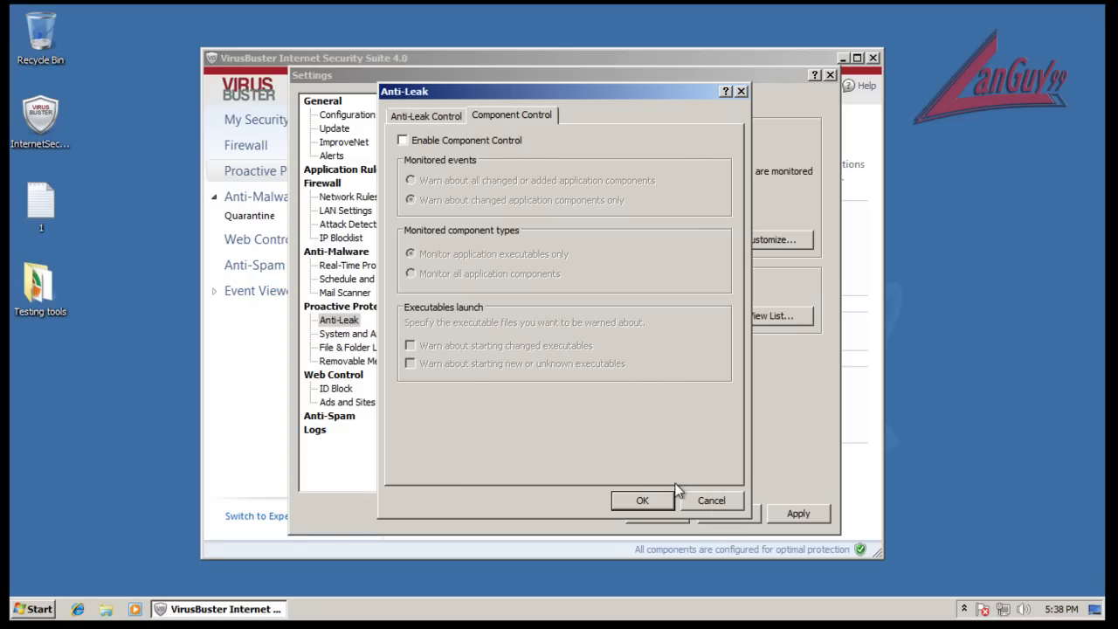
click(709, 501)
- Open the System Guard settings and examine the registry entries protected in the critical object groups from Active Desktop to Internet Settings
click(367, 334)
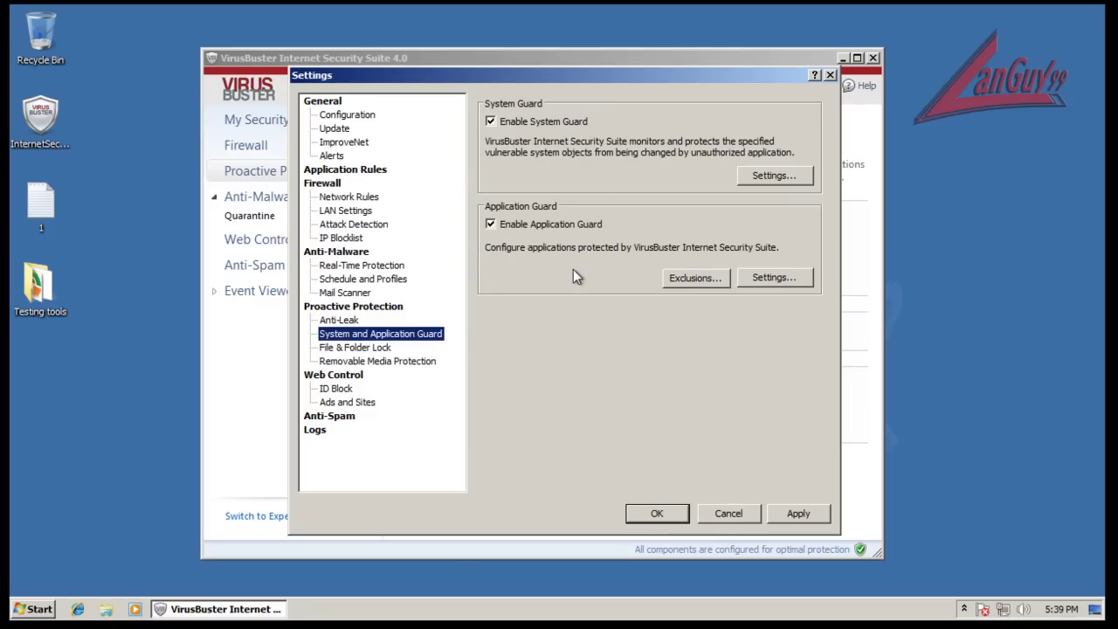
click(794, 179)
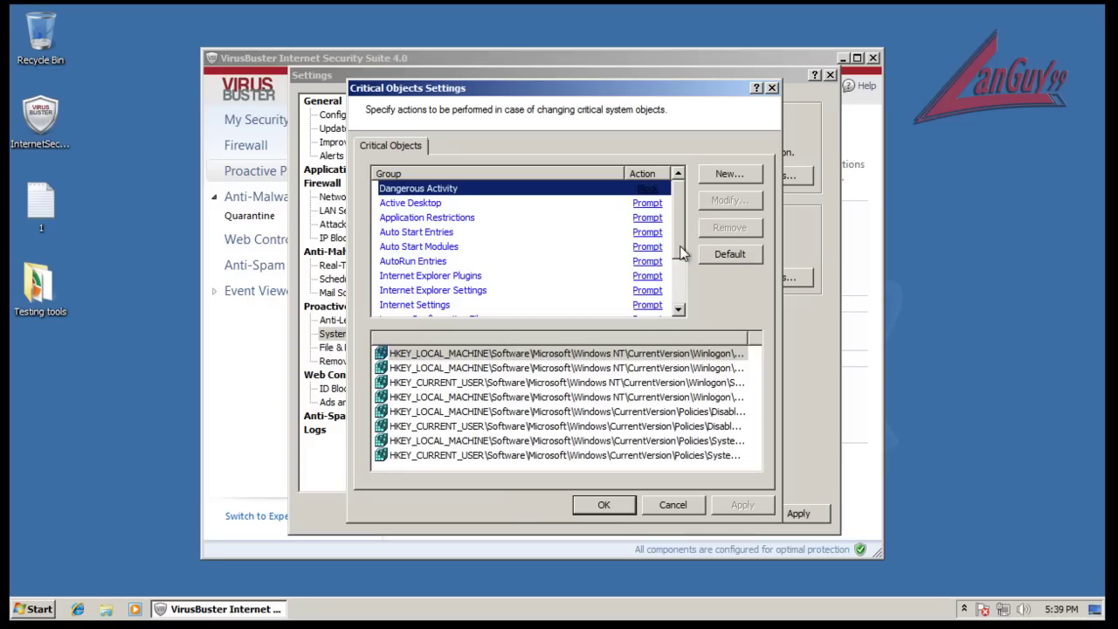
click(381, 204)
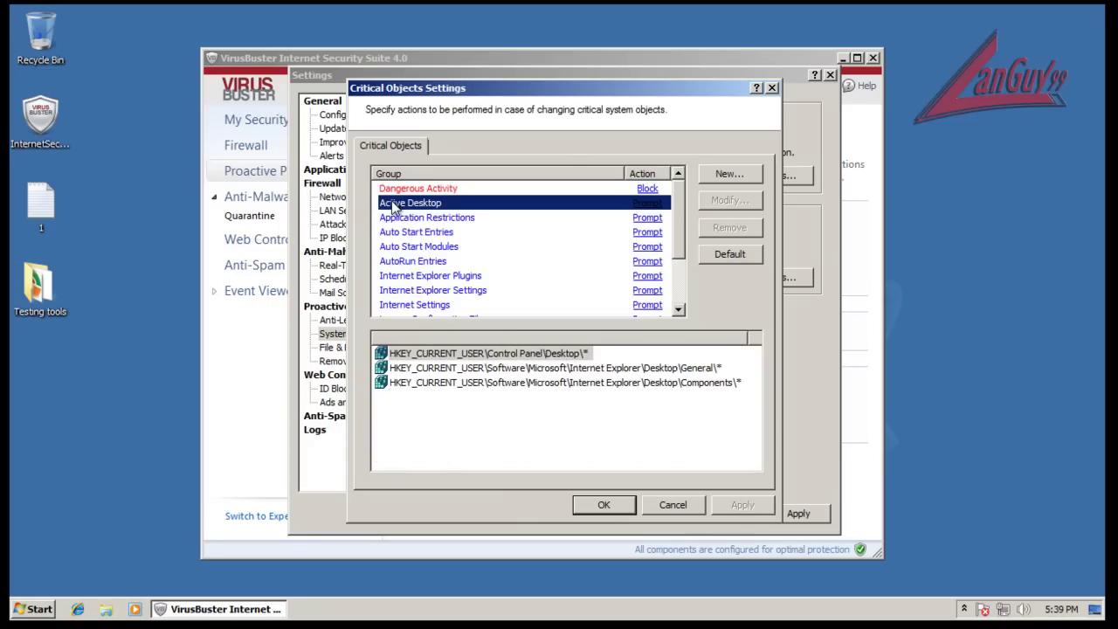
click(401, 218)
click(414, 203)
click(409, 219)
click(412, 234)
click(414, 275)
click(412, 291)
click(414, 305)
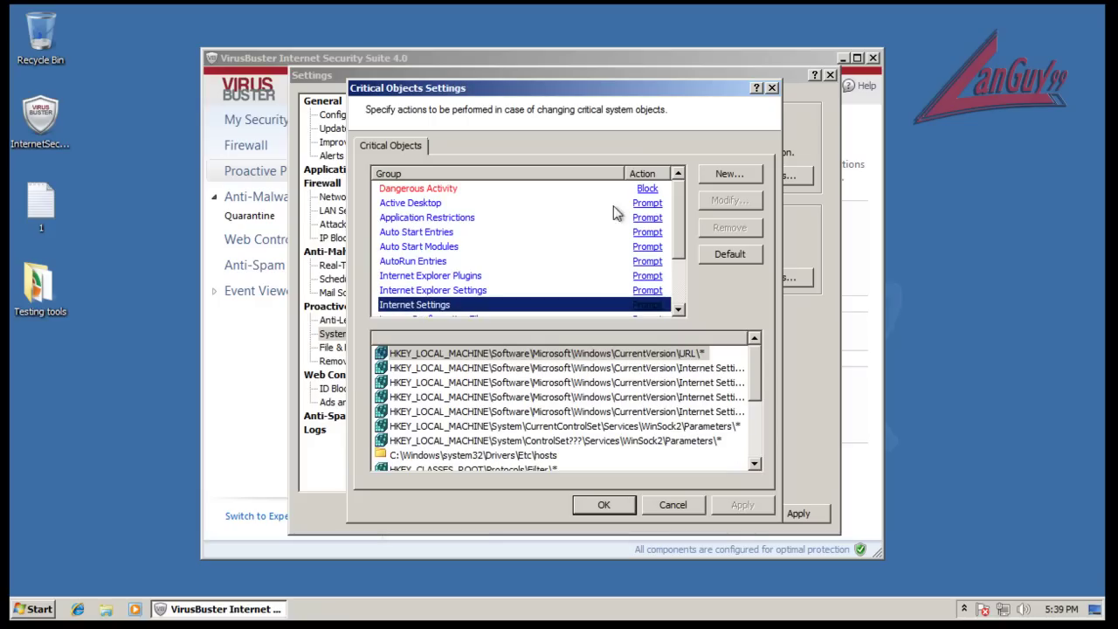
- Examine the full paths of the registry entries protected under the Dangerous Activity group
click(424, 189)
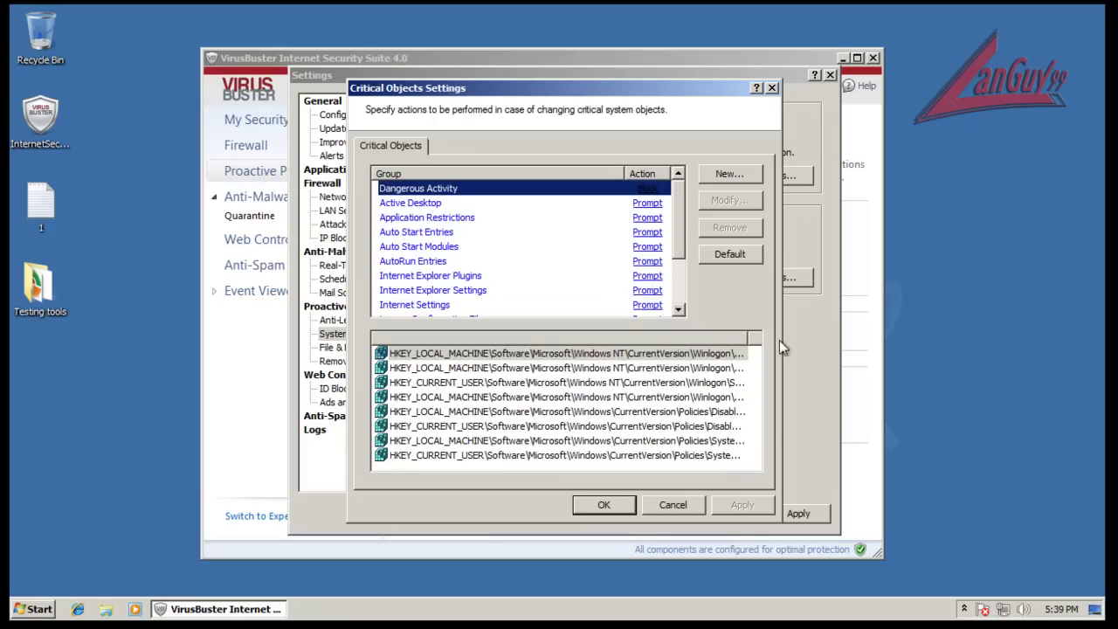
click(744, 351)
drag(644, 462, 705, 494)
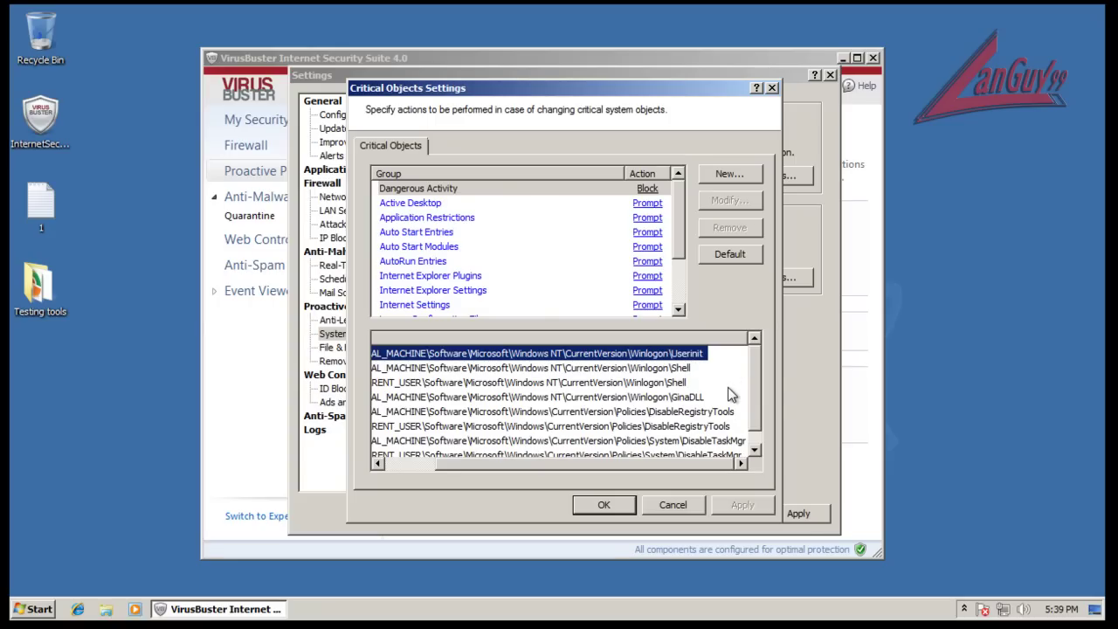
click(756, 448)
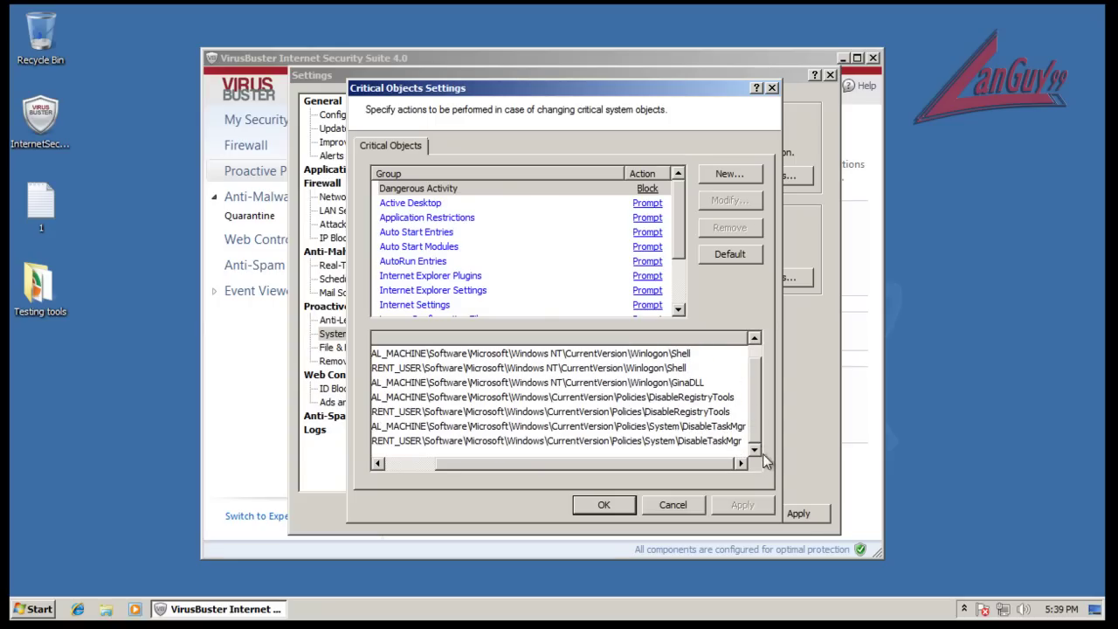
drag(706, 466, 564, 453)
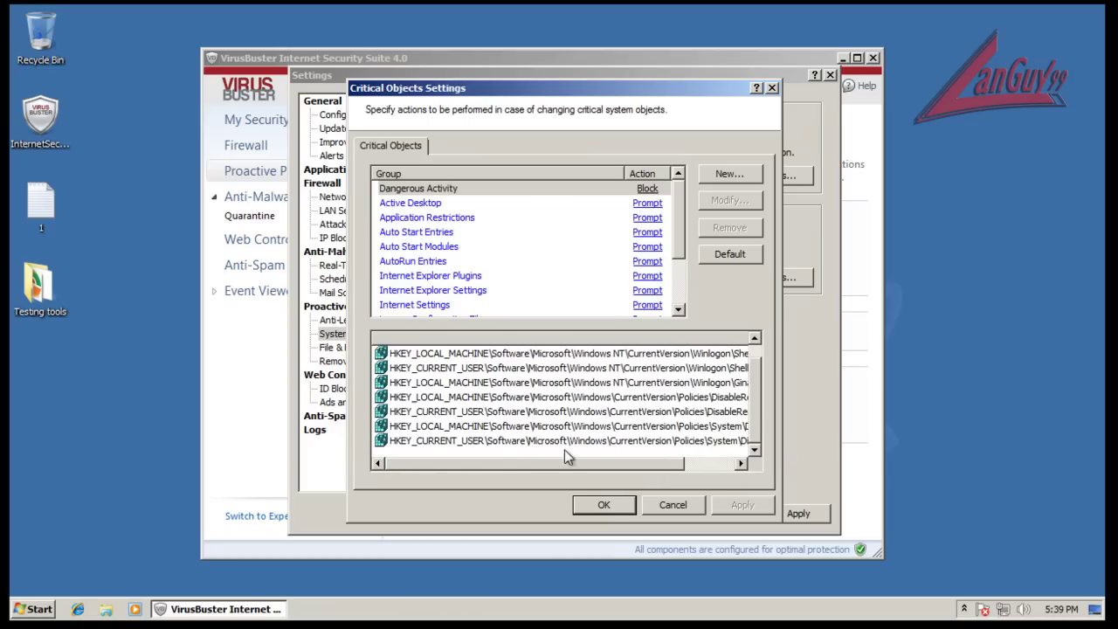
- Check the Active Desktop, Application Restrictions, Auto Start Modules and Internet Explorer Plugins groups again, and leave the critical object settings without saving
click(409, 210)
click(409, 220)
click(412, 250)
click(418, 276)
click(675, 506)
- Review the Application Guard's protected application list and its exclusions, leaving both without saving changes
click(773, 278)
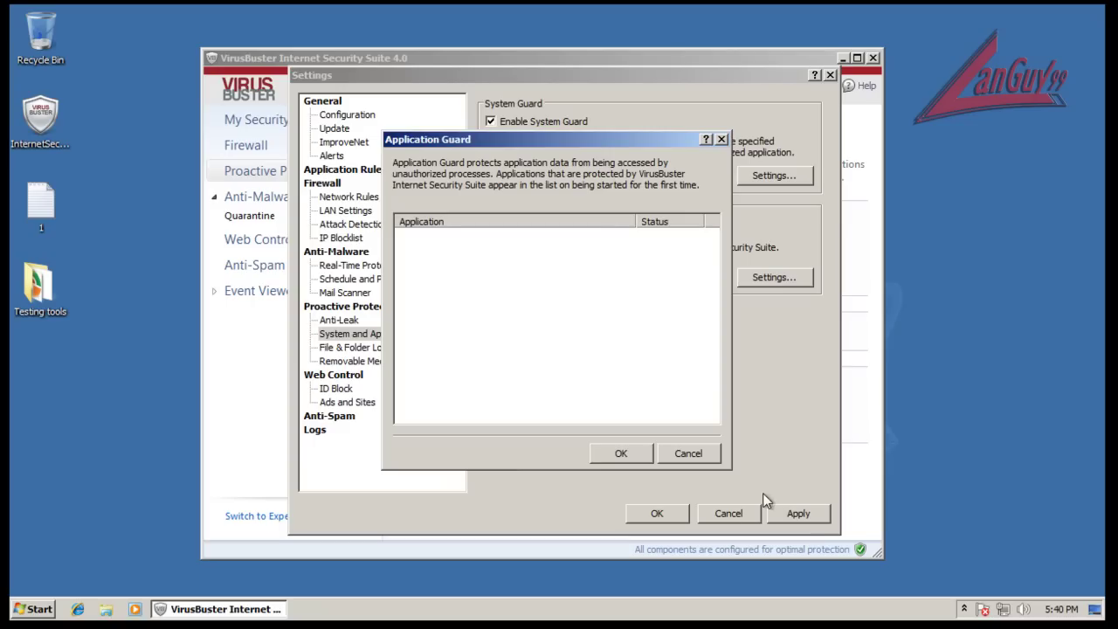
click(695, 454)
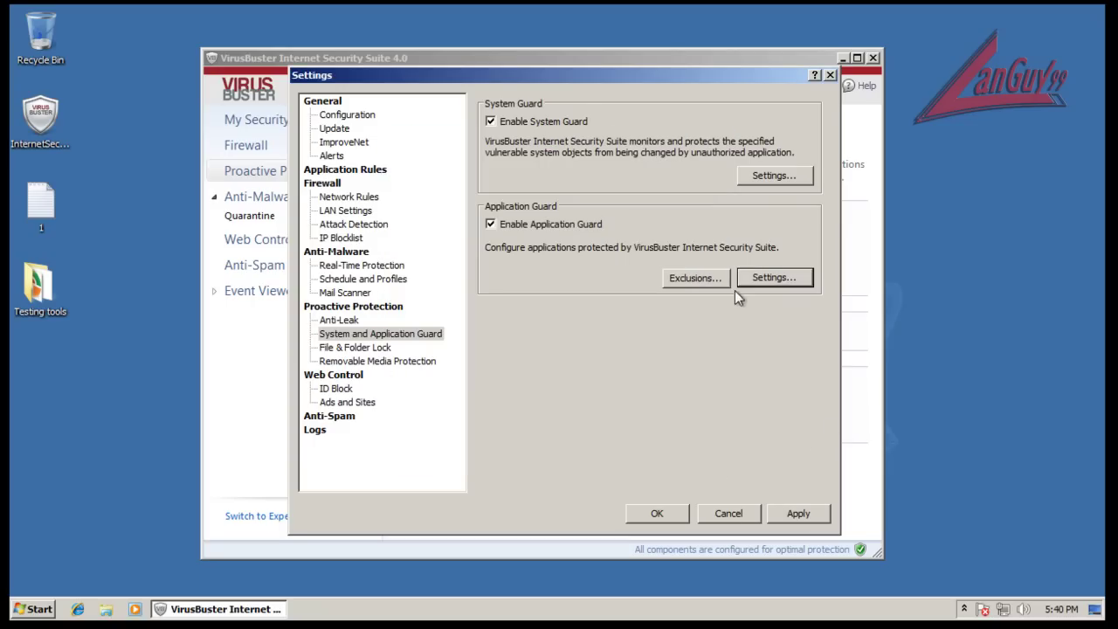
click(714, 279)
click(686, 452)
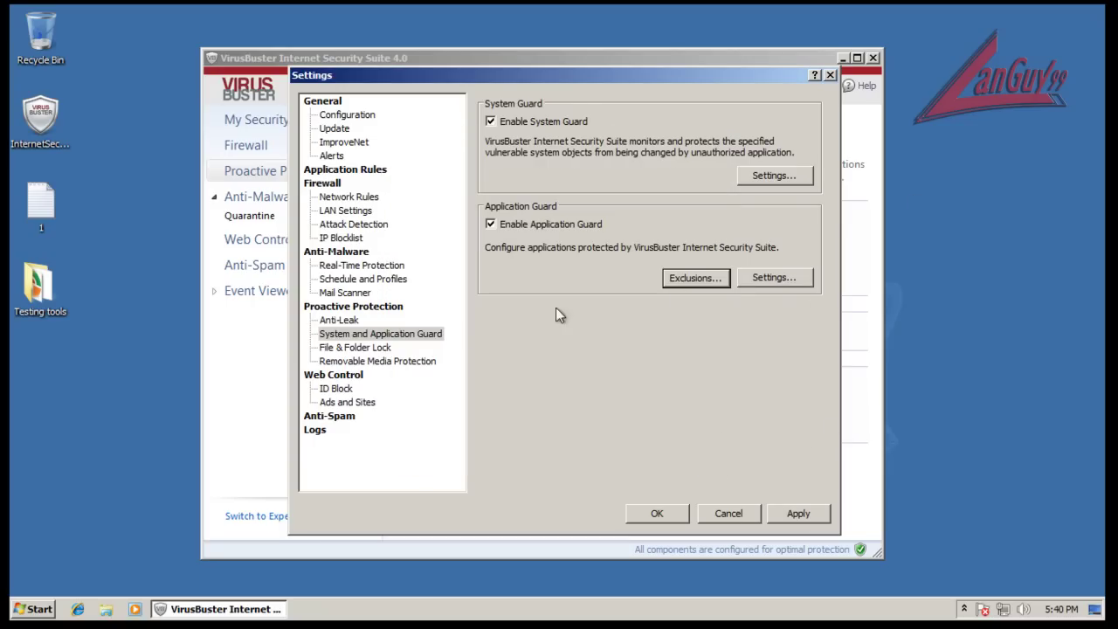
- Review the File & Folder Lock and Removable Media Protection settings, keeping the media protection level at Block Untrusted Applications
click(366, 352)
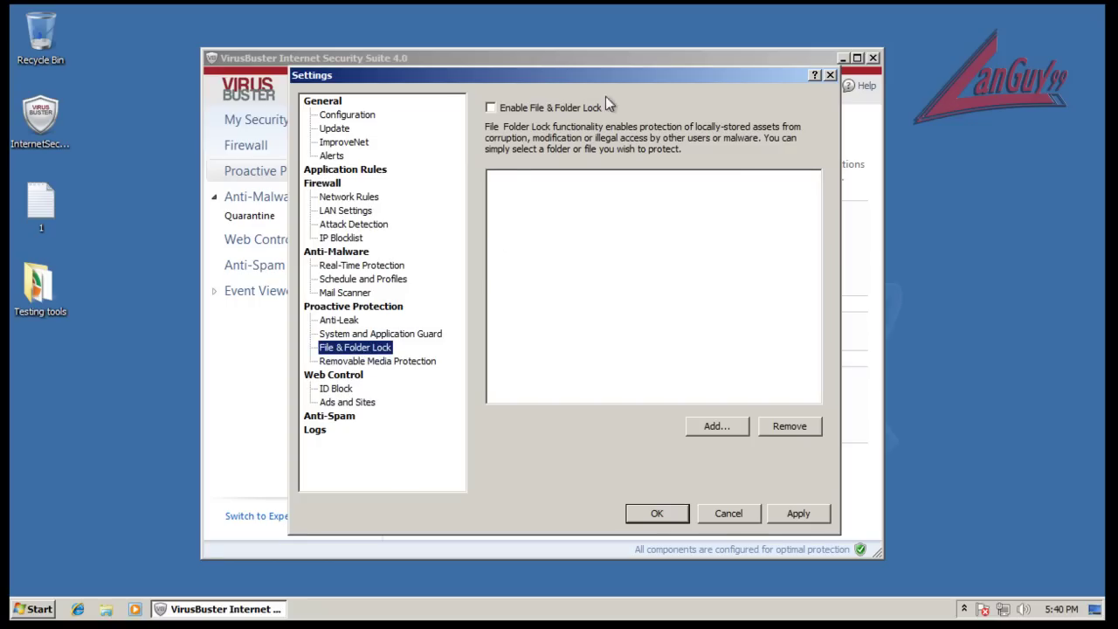
click(411, 362)
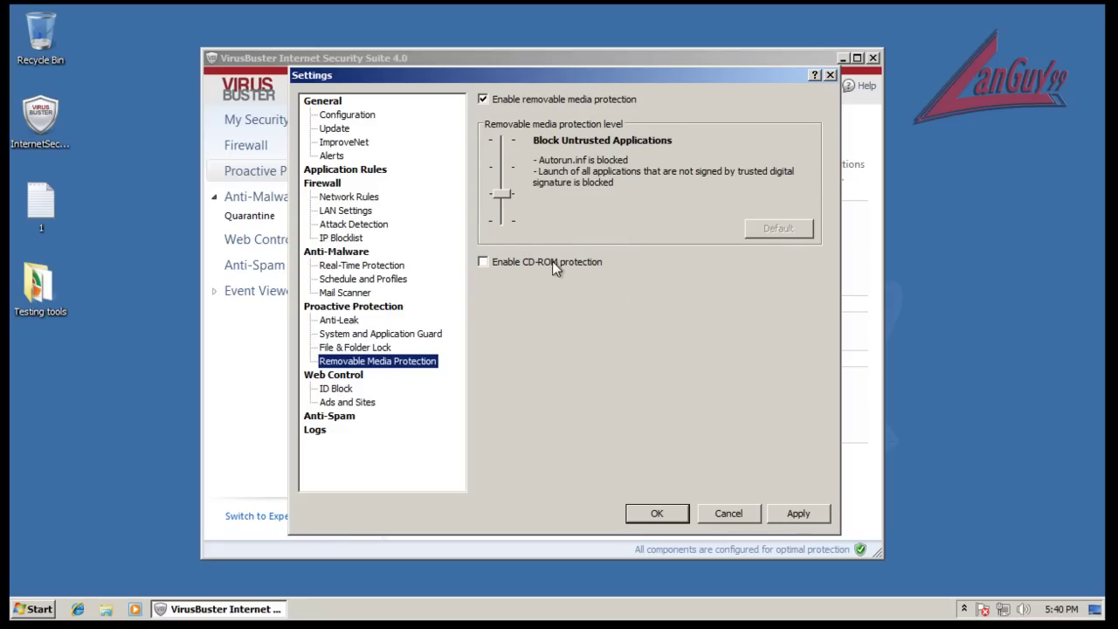
mouse_move(511, 199)
mouse_down()
mouse_move(517, 142)
mouse_move(514, 194)
mouse_up()
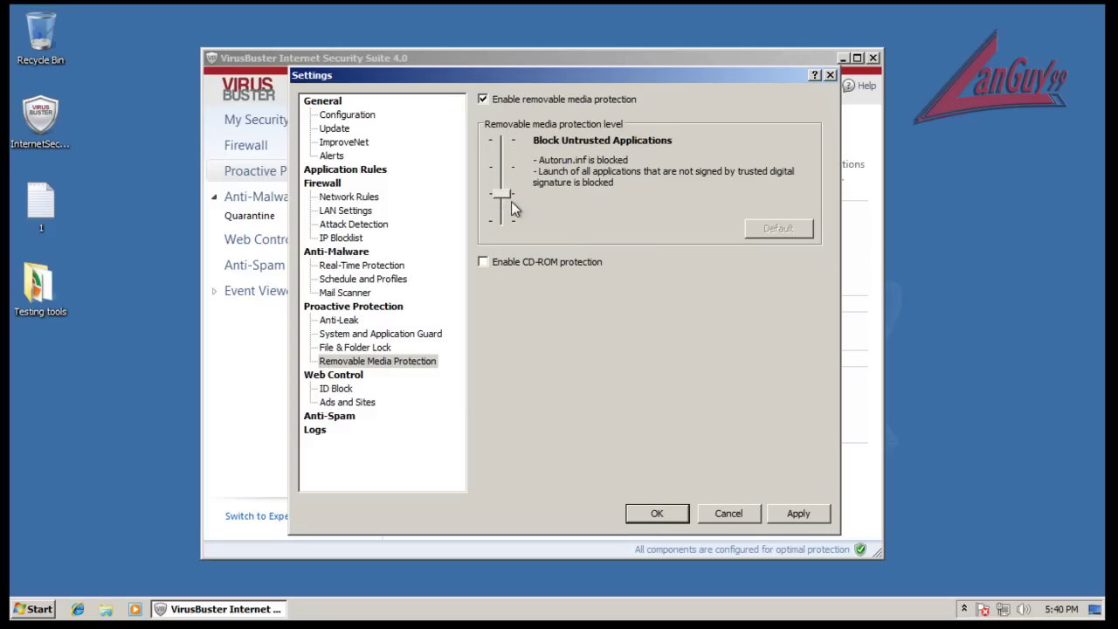
- Review the general Web Control settings, the Ads and Sites blocking options and the ID Block options
click(336, 378)
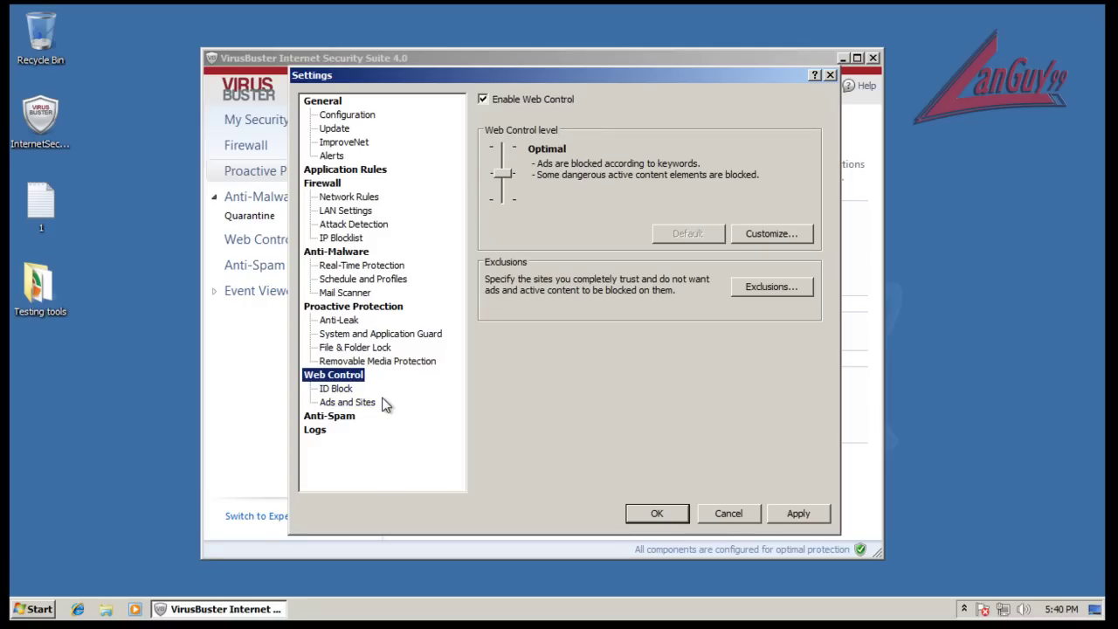
click(371, 404)
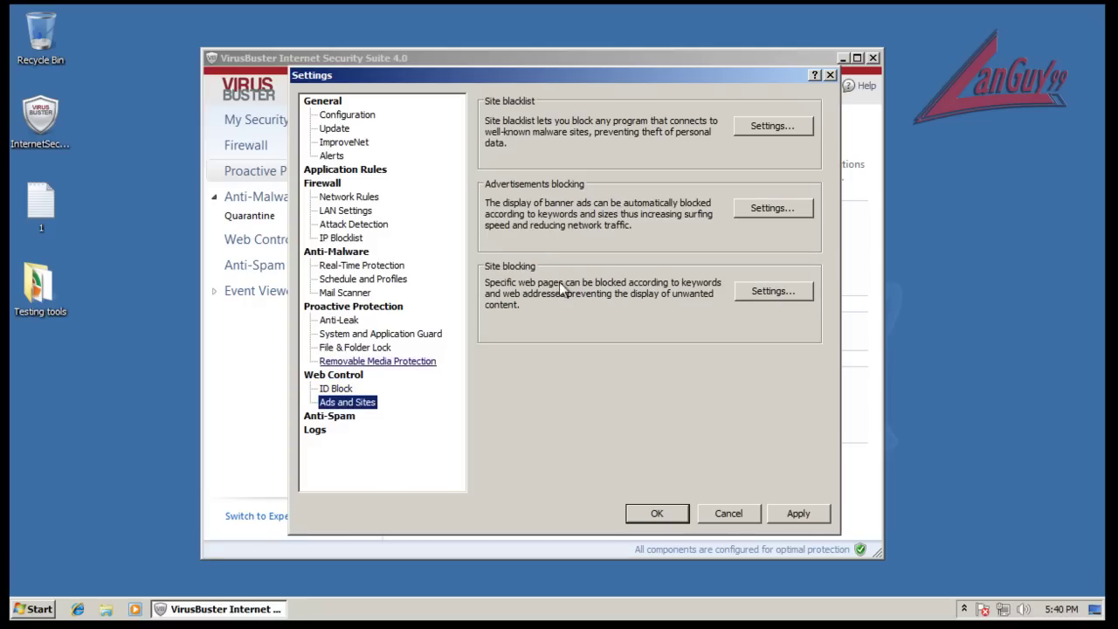
click(342, 390)
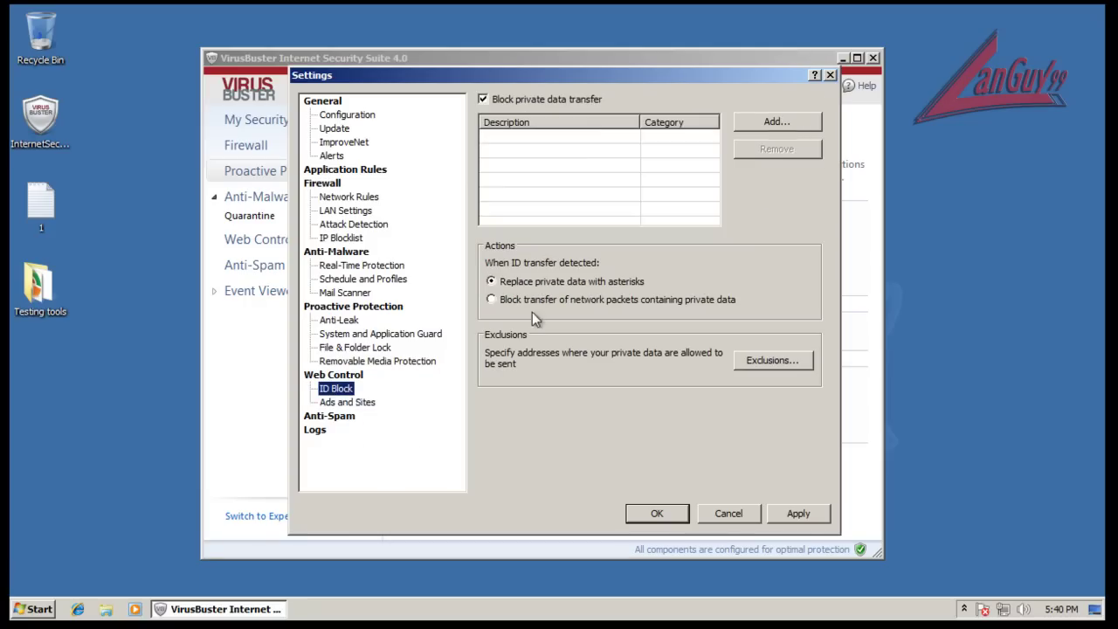
- Review the Anti-Spam filtering and Logs settings, and leave the settings without saving
click(349, 416)
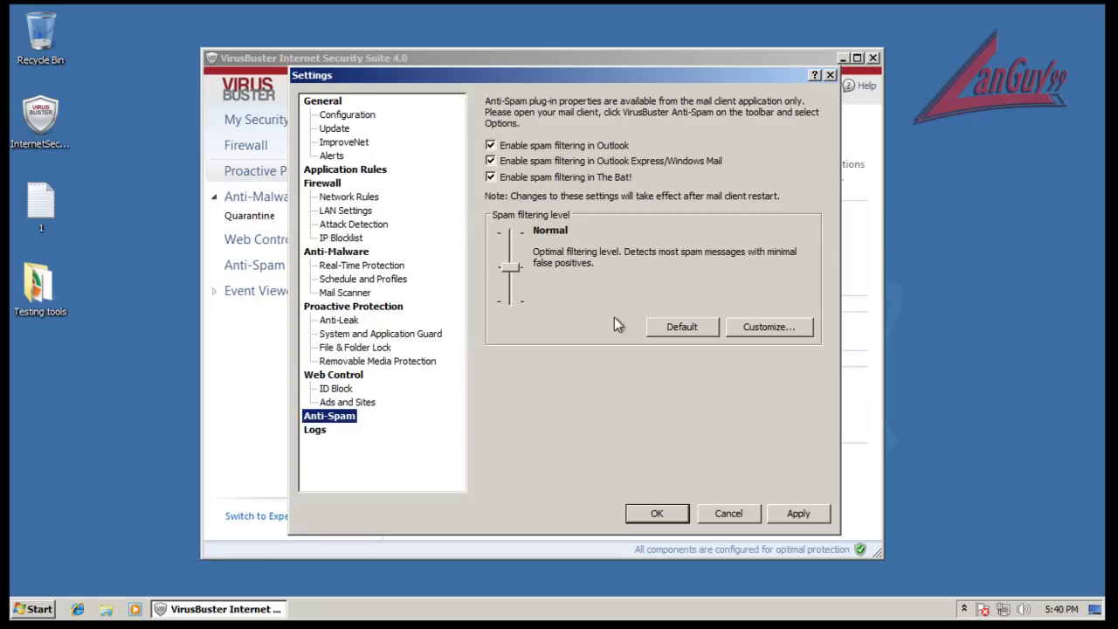
click(312, 429)
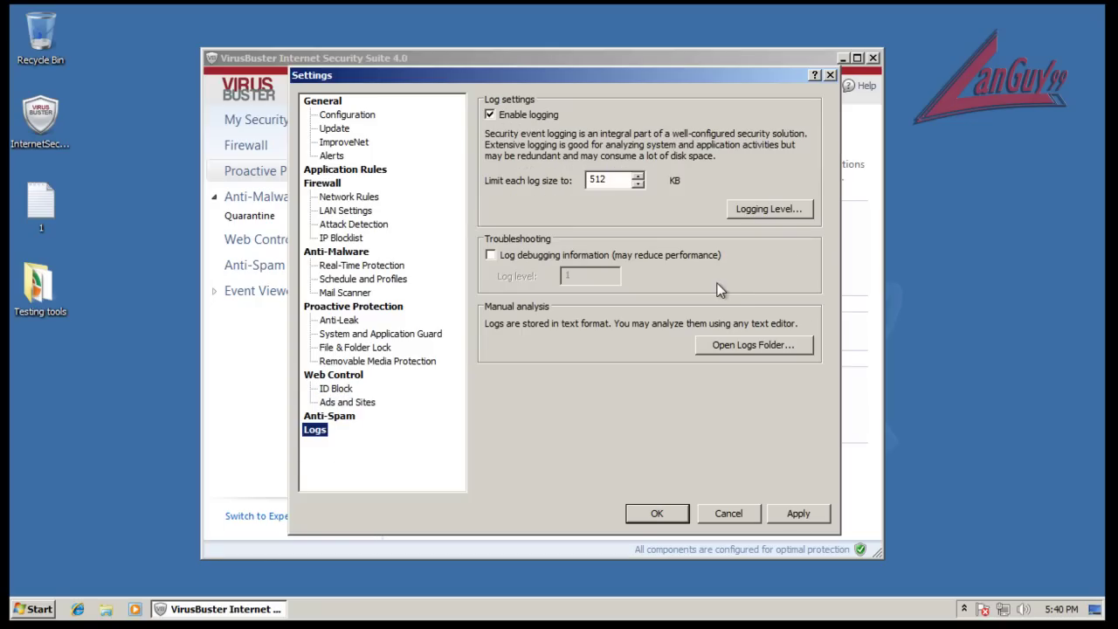
click(751, 515)
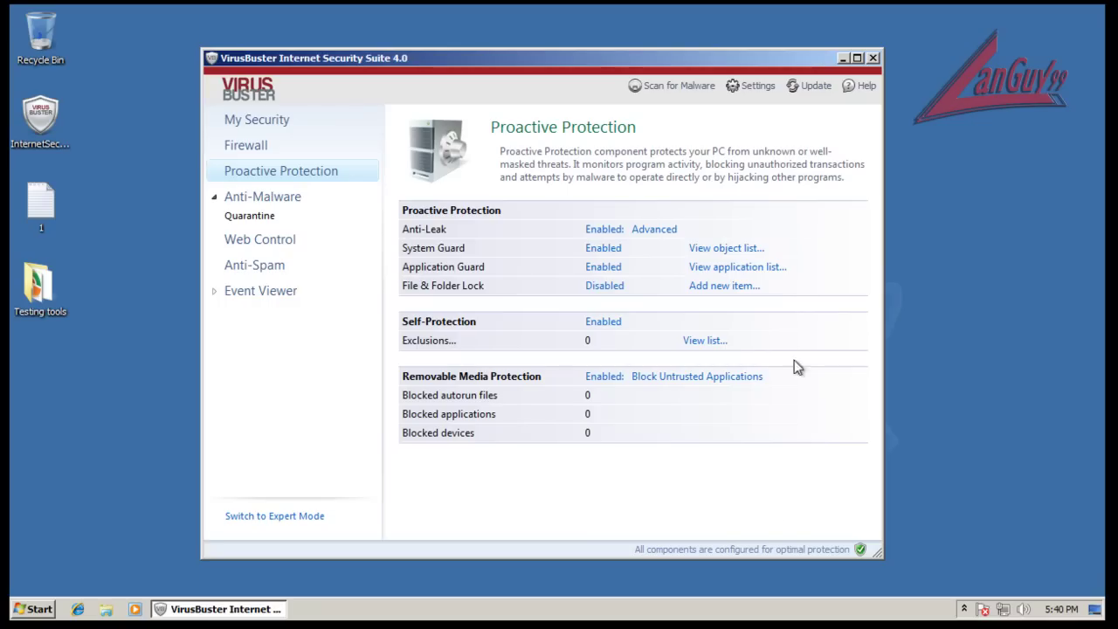
- Look over the Anti-Malware, Web Control, Anti-Spam and My Security overview pages, and close the security suite window
click(282, 201)
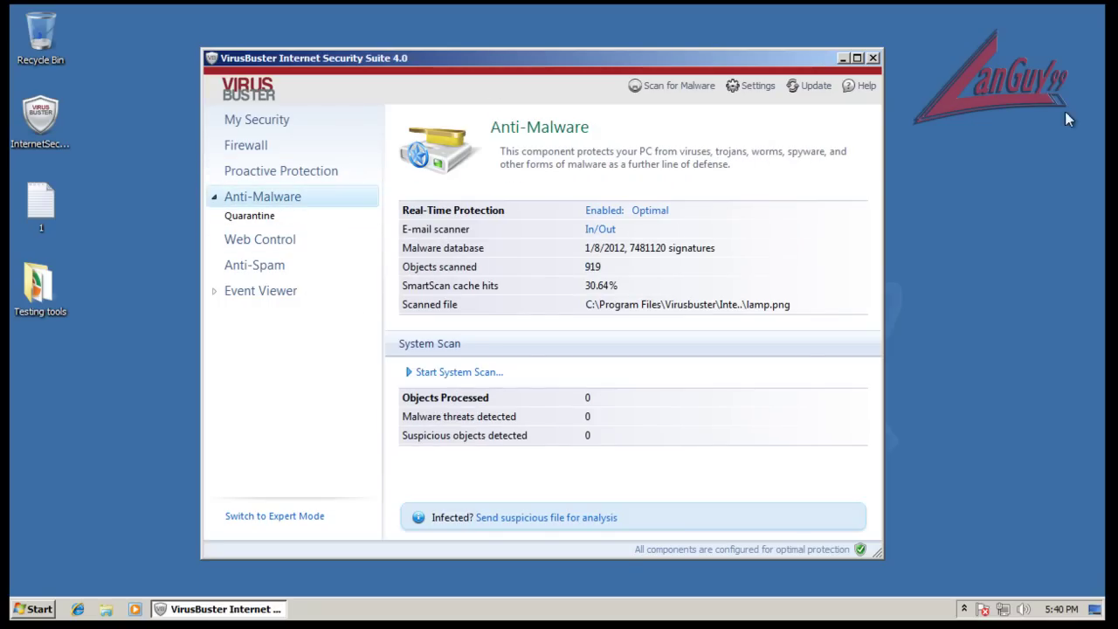
click(286, 243)
click(279, 273)
click(274, 124)
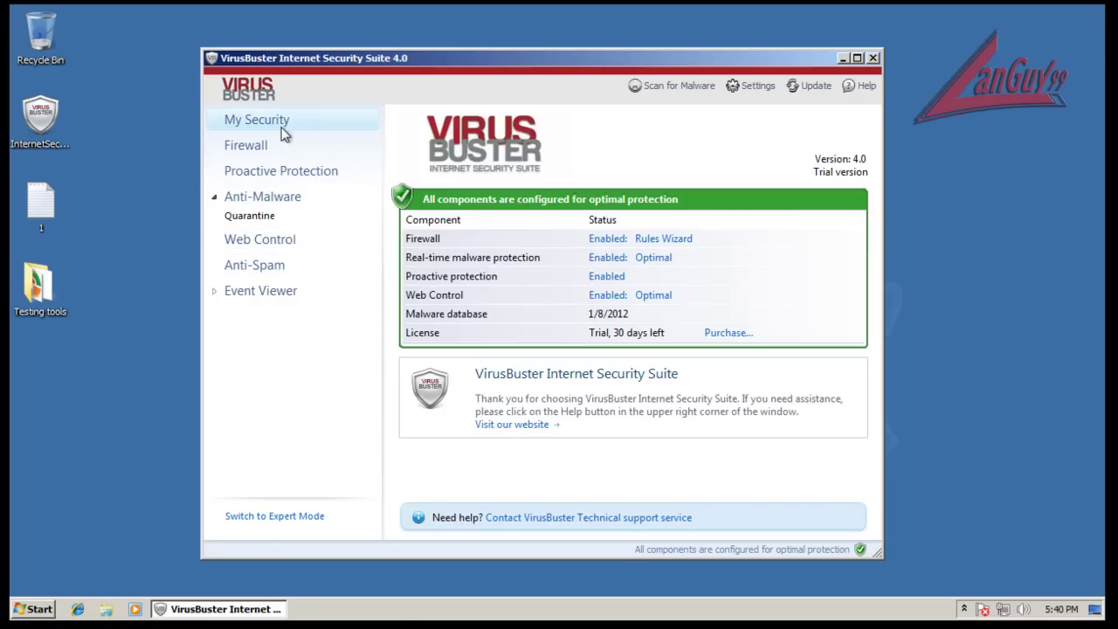
click(873, 57)
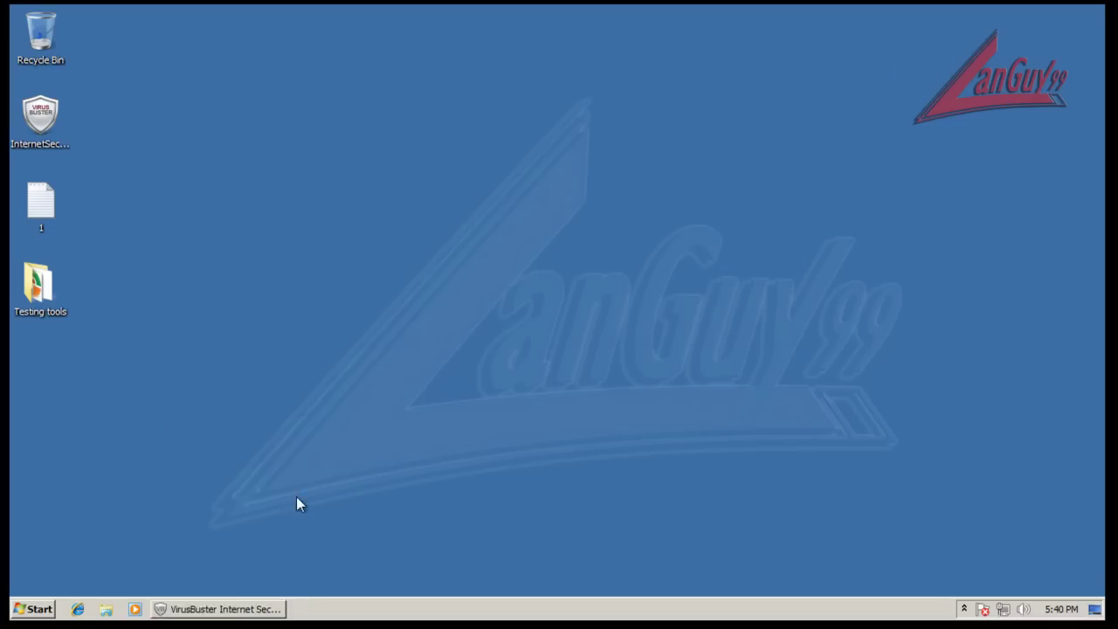
- Open Windows Task Manager and list the processes from all users
right_click(272, 613)
click(311, 566)
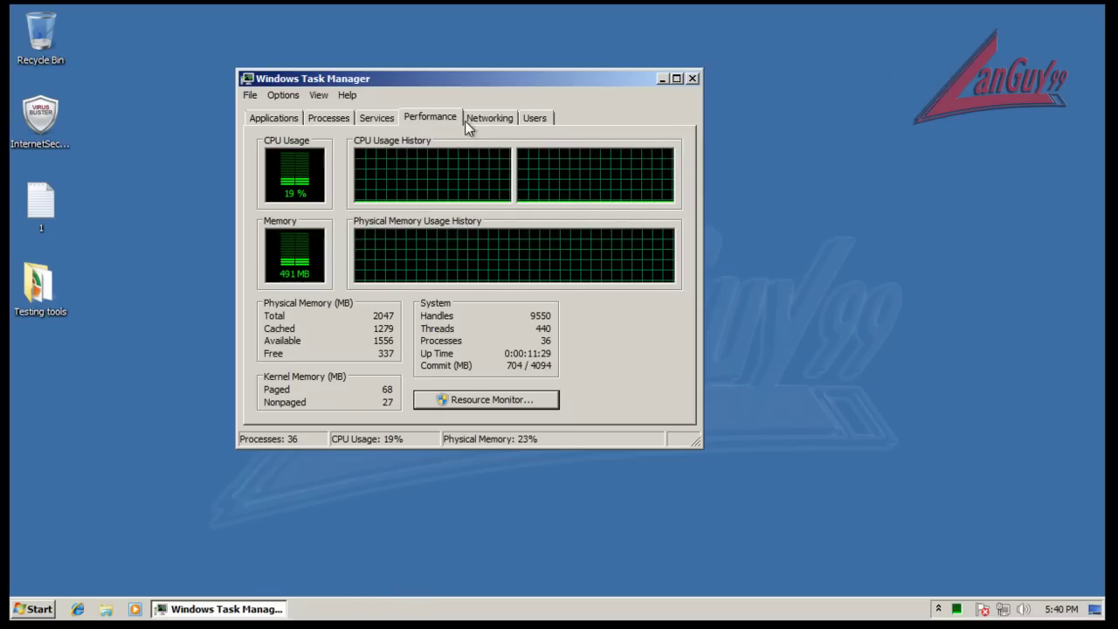
click(338, 119)
click(324, 404)
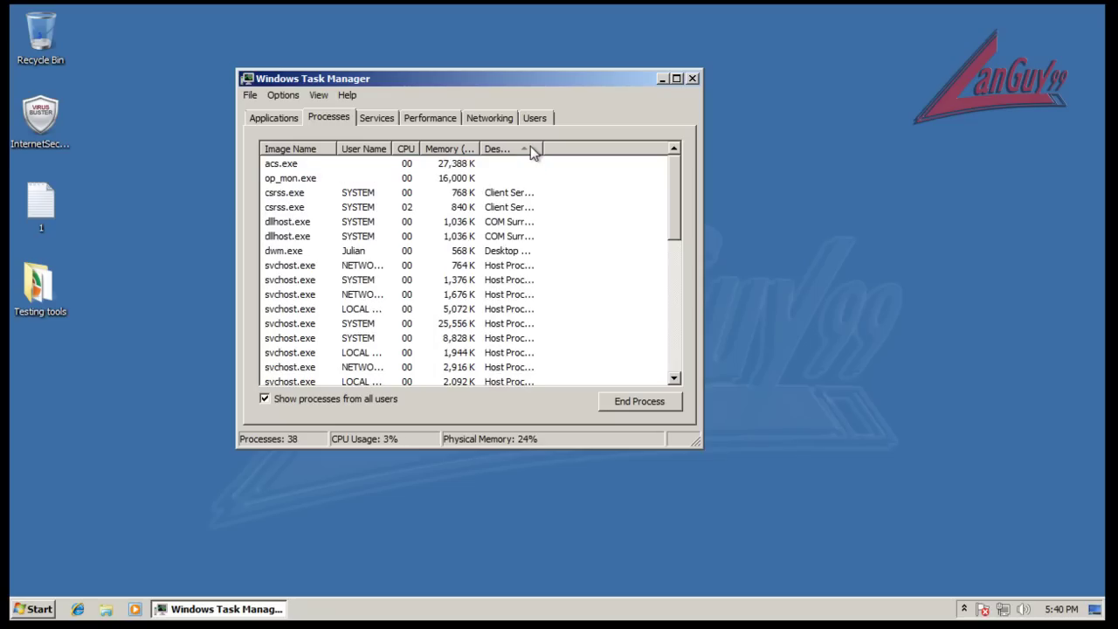
- Widen the Description column, examine the memory use of the running processes through the end of the list, and close Task Manager
click(530, 147)
double_click(545, 149)
click(594, 154)
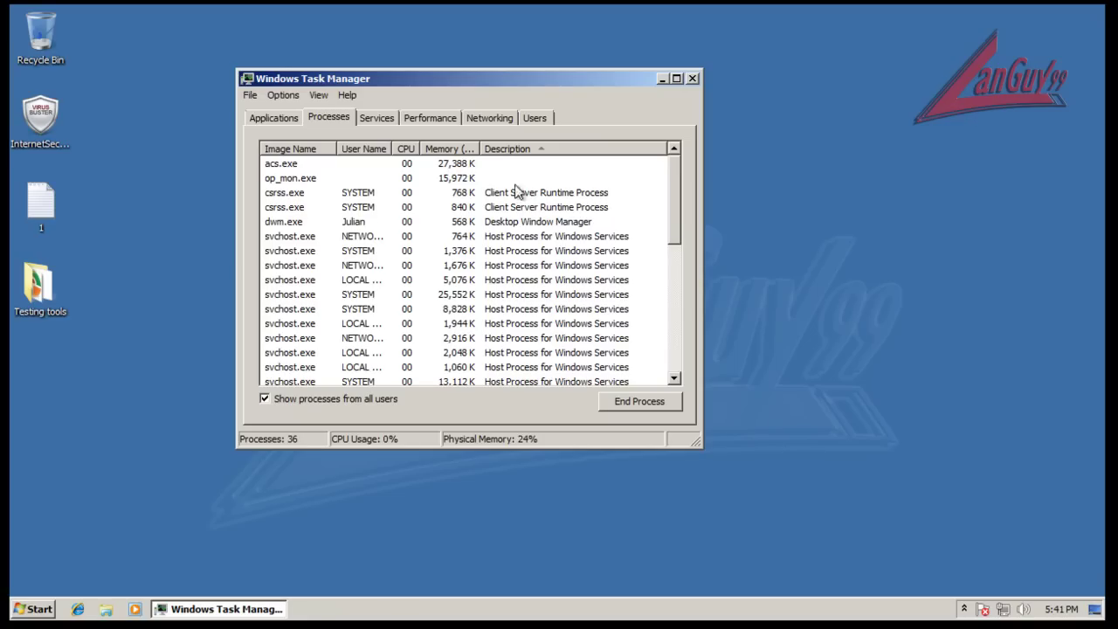
drag(681, 206, 722, 141)
drag(685, 216, 688, 344)
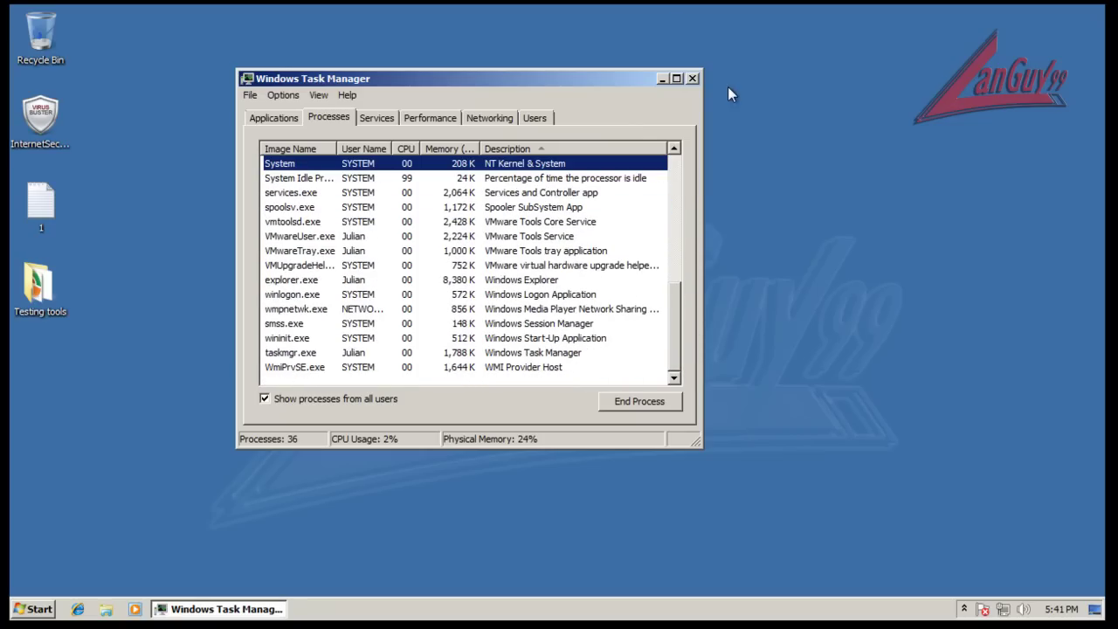
click(692, 79)
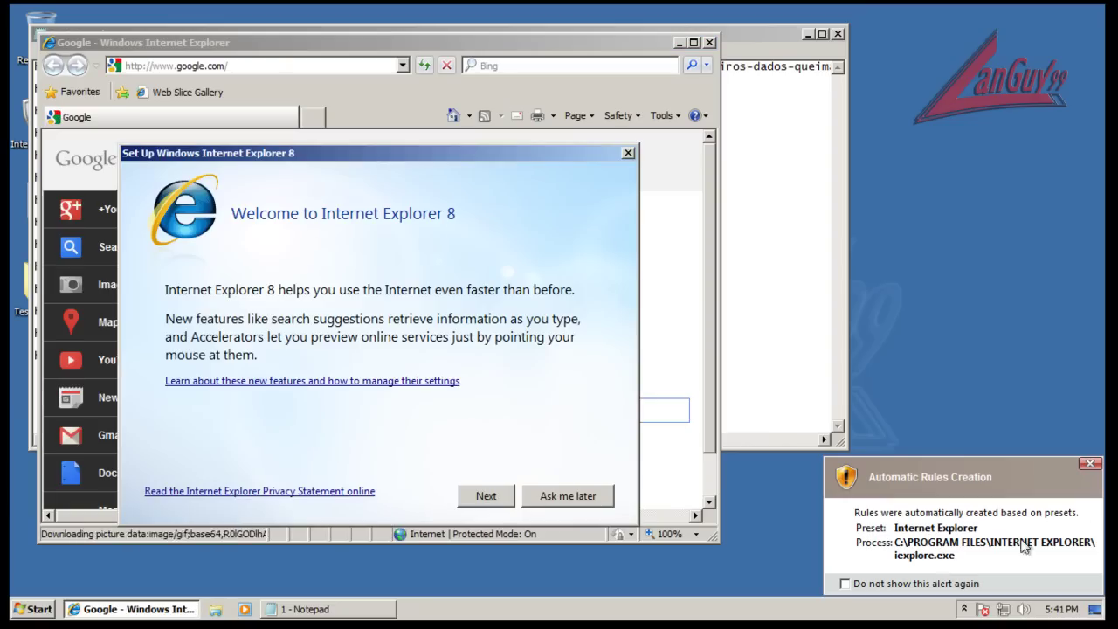
- Dismiss the Automatic Rules Creation alert, postpone the Internet Explorer 8 setup, and move the browser window aside to uncover the Notepad link list
click(1090, 463)
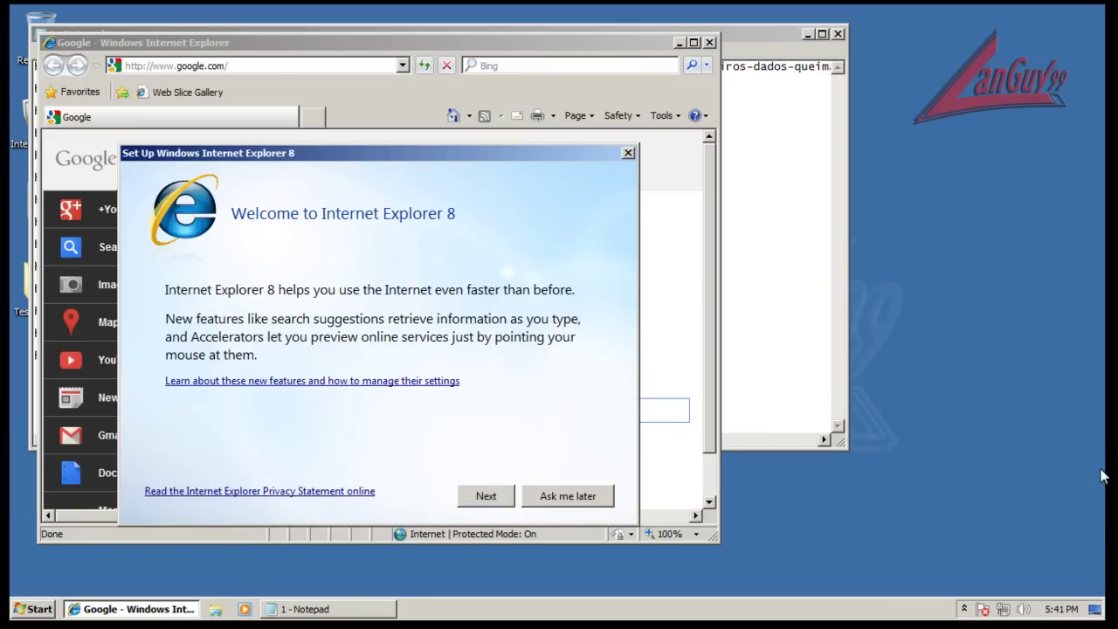
click(568, 496)
click(375, 115)
drag(428, 47, 740, 95)
click(625, 72)
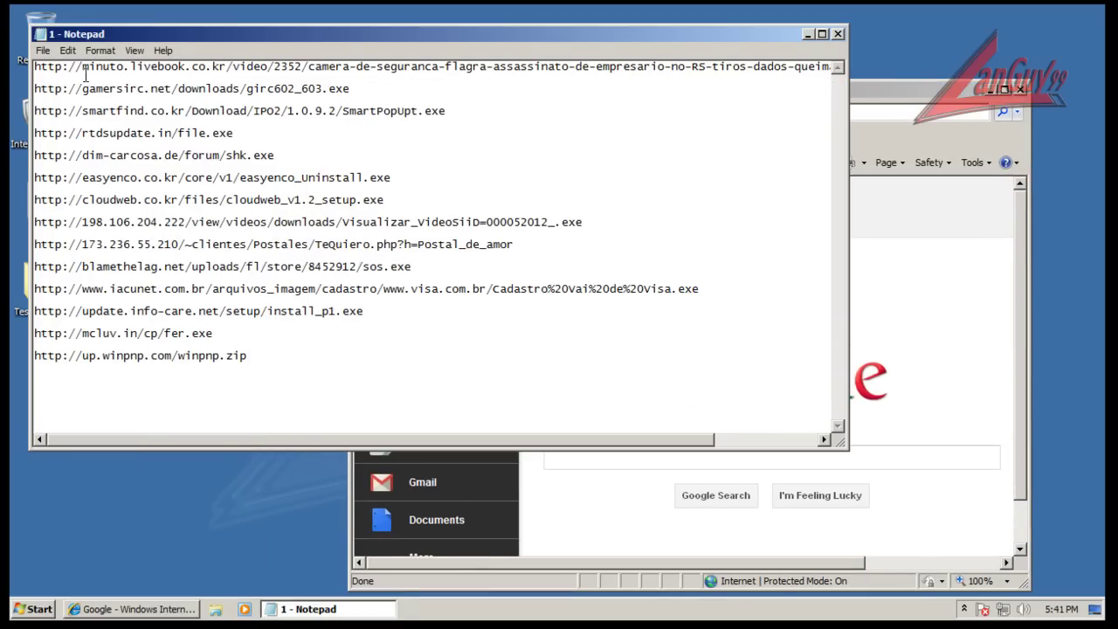
- Copy the first link, the minuto.livebook.co.kr address, from the Notepad list and load it in Internet Explorer
click(32, 67)
key(shift+End)
key(ctrl+c)
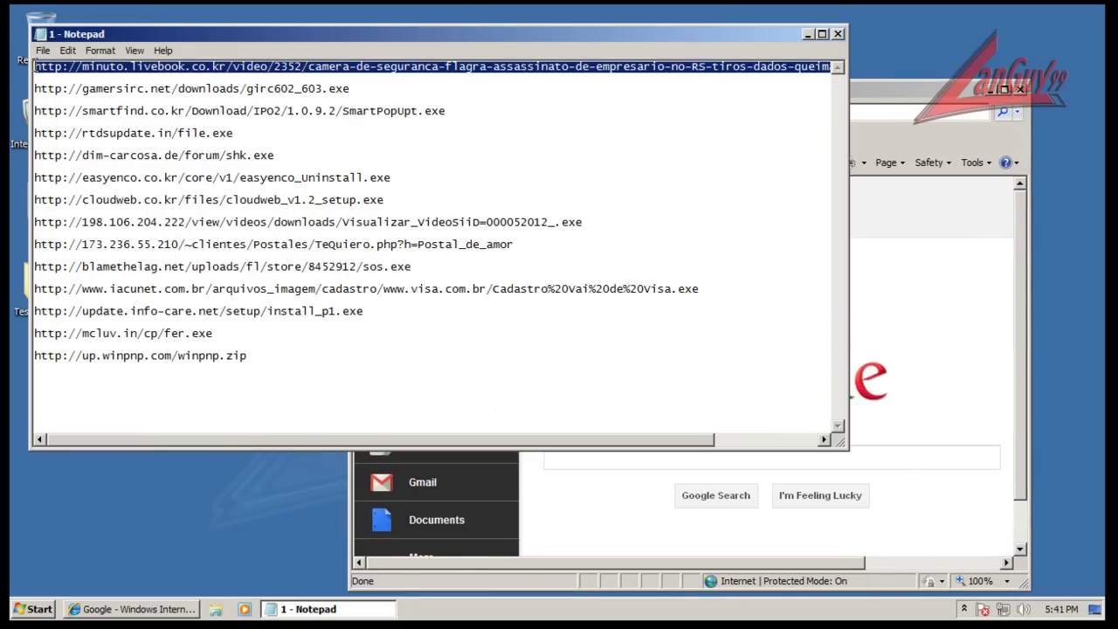
click(894, 91)
click(574, 116)
key(ctrl+v)
key(Return)
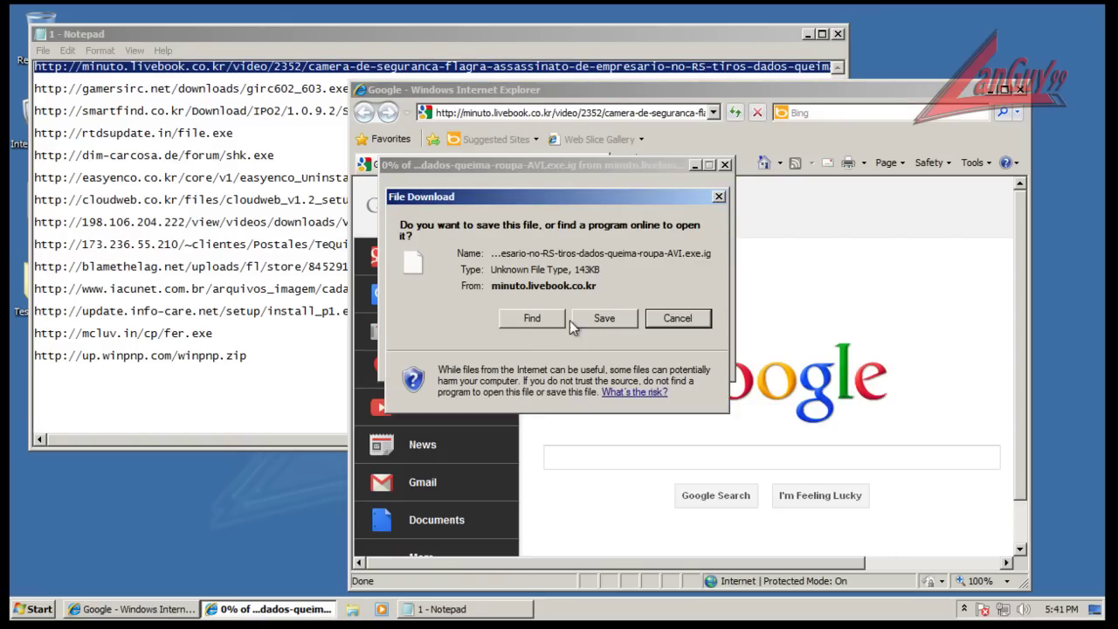
- Save the download to the Downloads folder with a file name ending in AVI.exe and the file type All Files
click(604, 319)
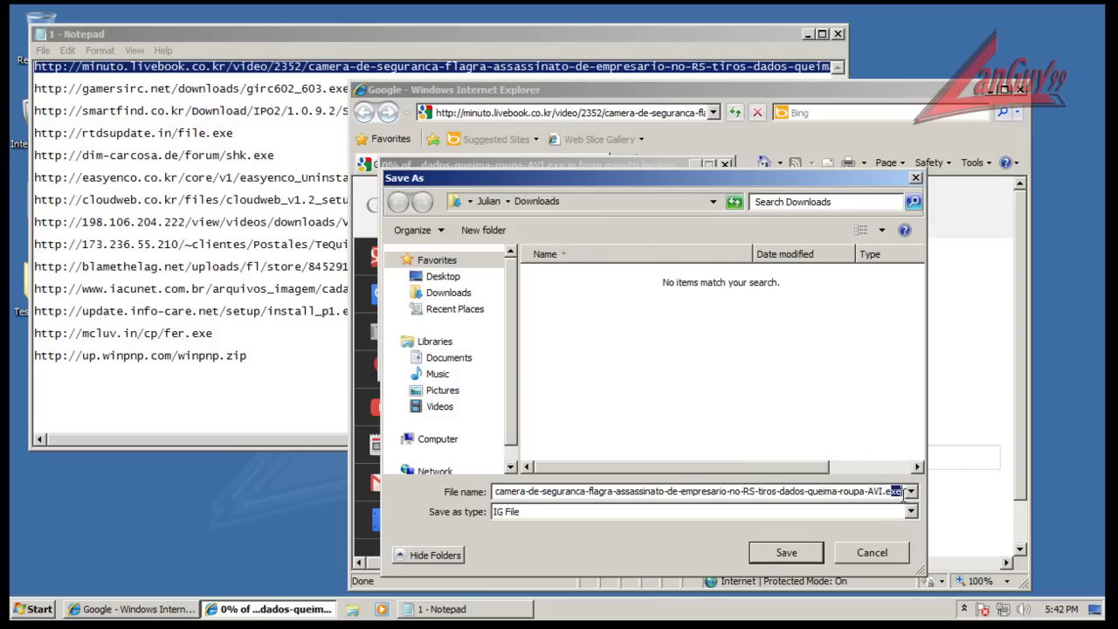
click(909, 510)
click(840, 535)
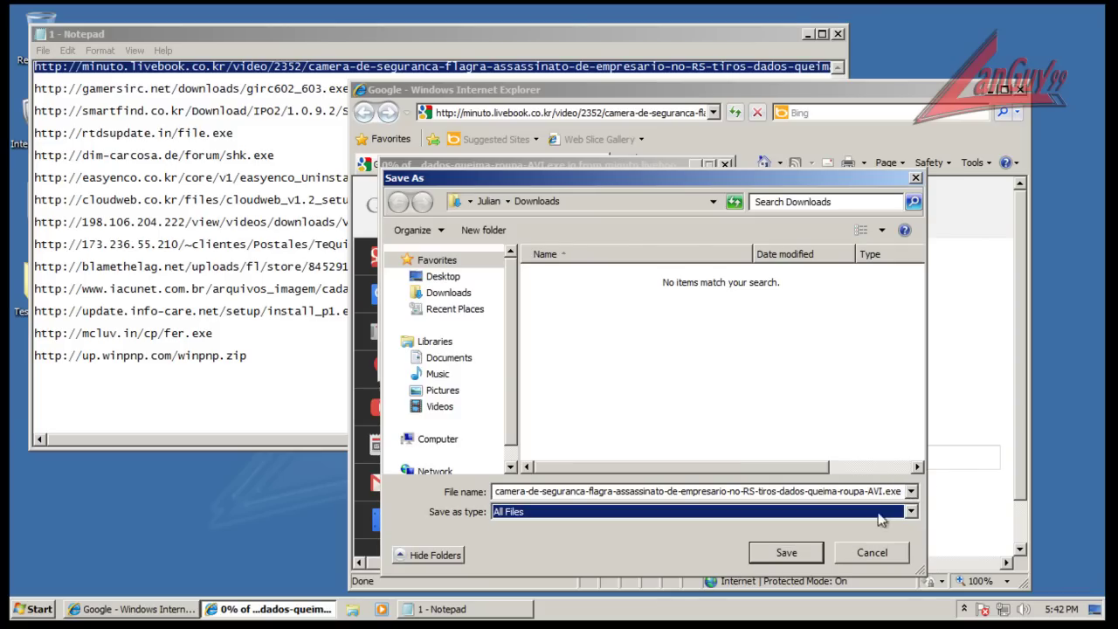
click(906, 495)
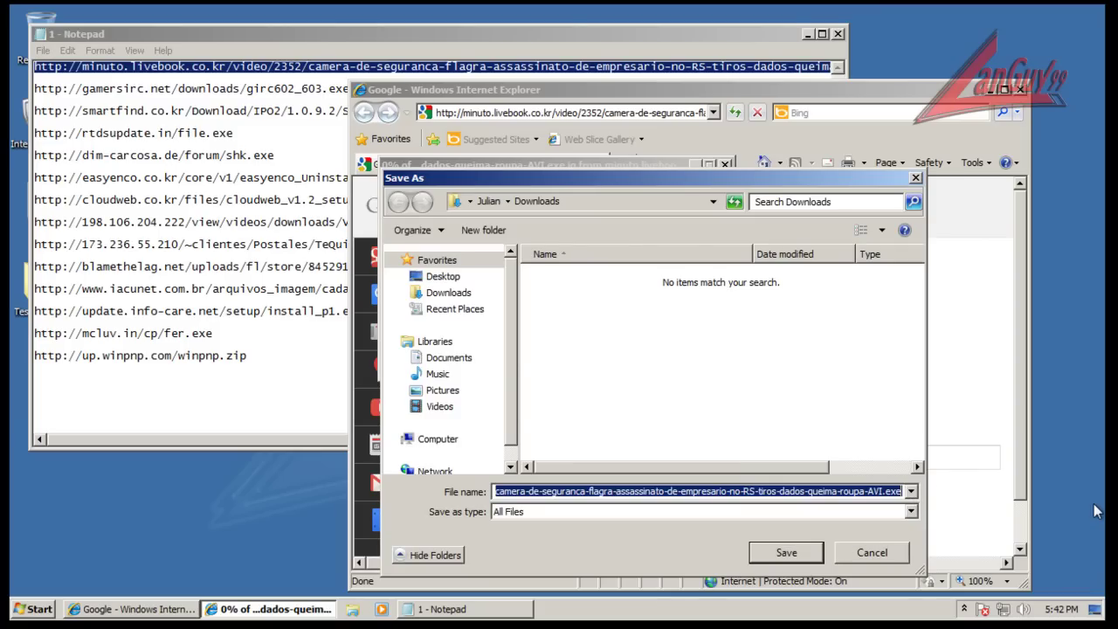
key(Return)
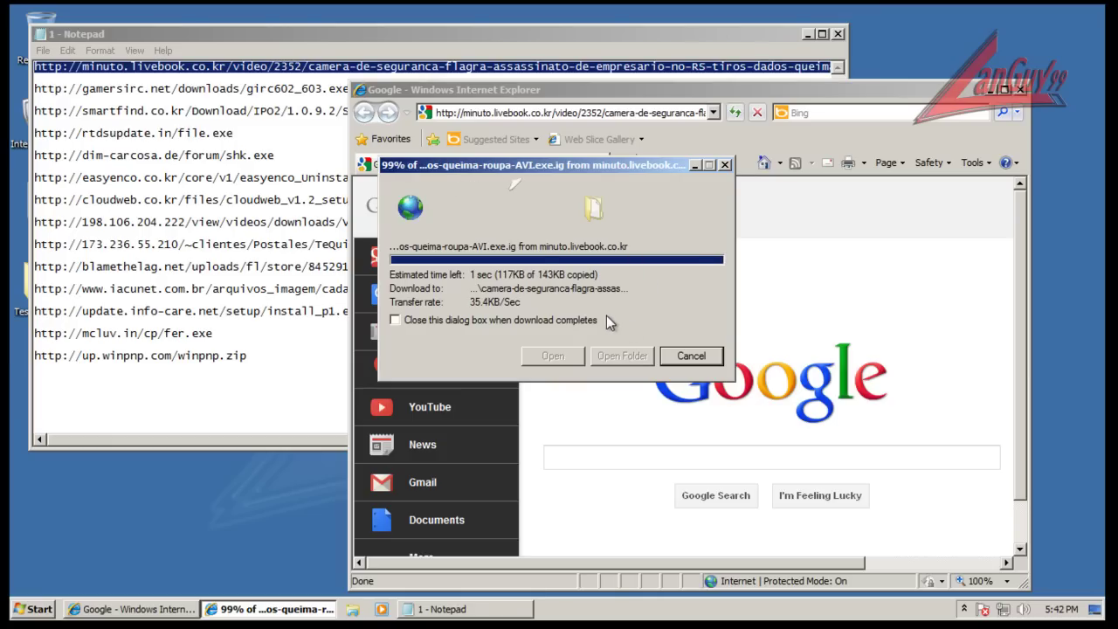
- Try to open the downloaded file from the browser, allow it outside Protected mode, and cancel the choice of a program to open it
click(570, 358)
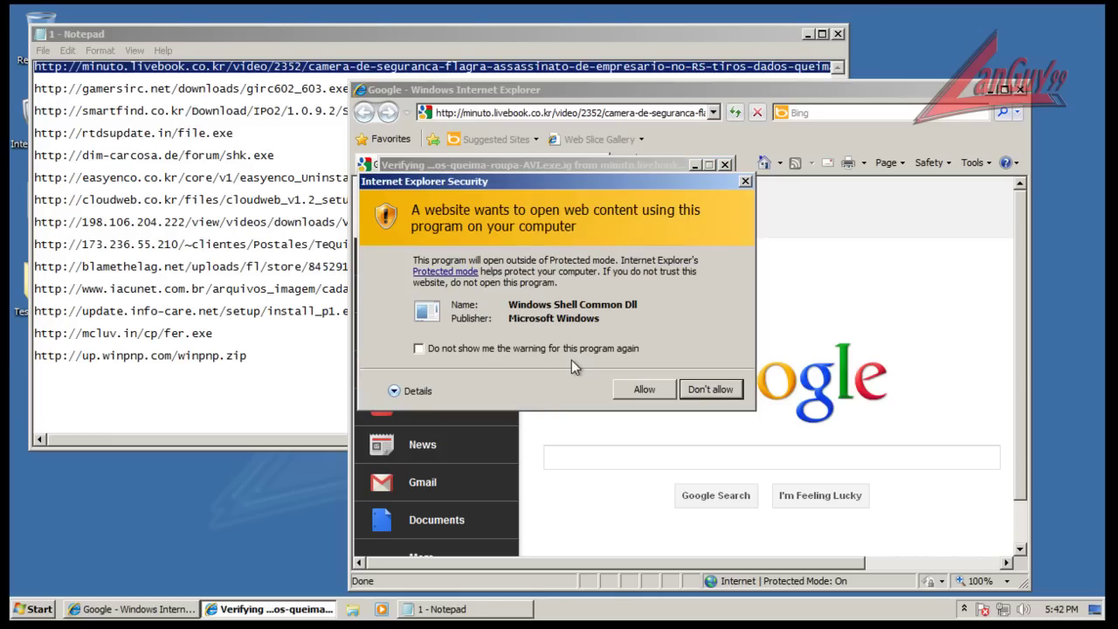
click(644, 393)
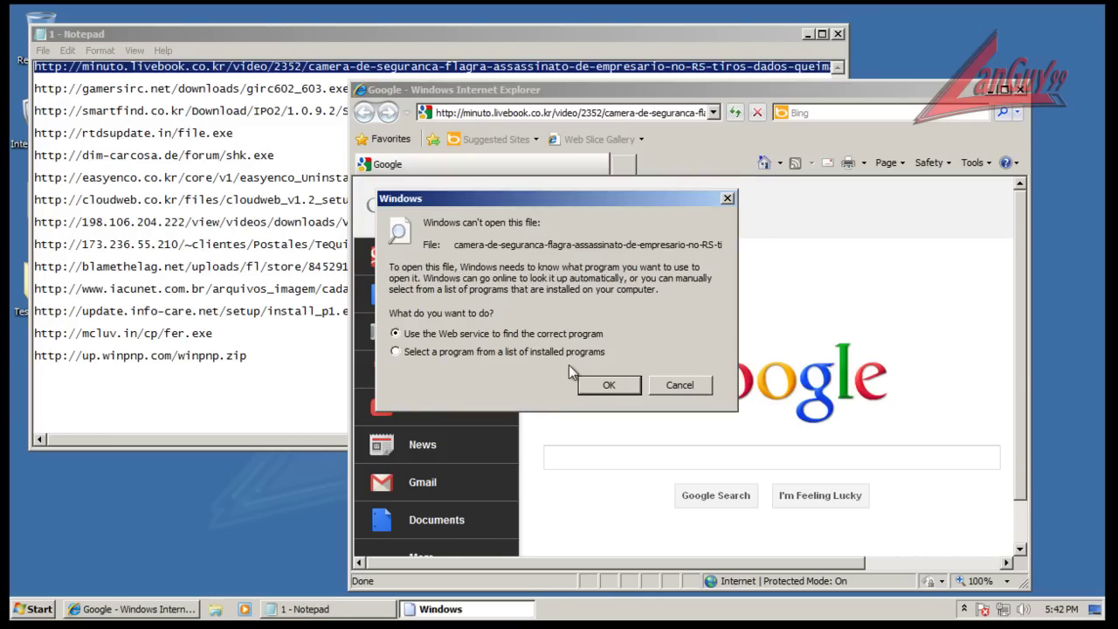
click(581, 352)
click(678, 385)
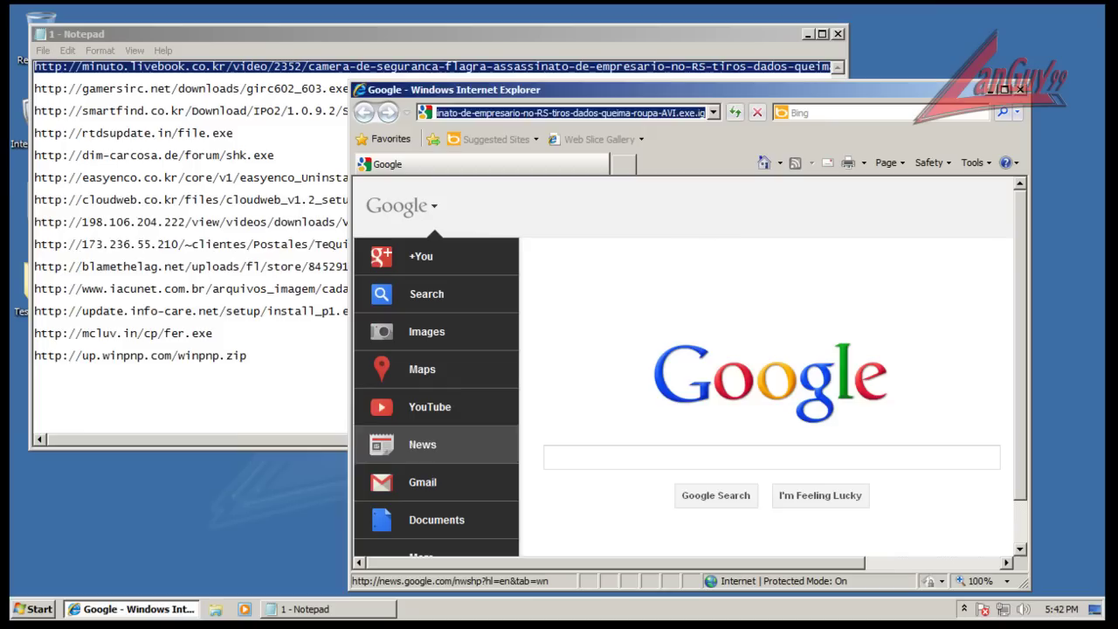
- Open the Downloads folder in Windows Explorer
click(51, 612)
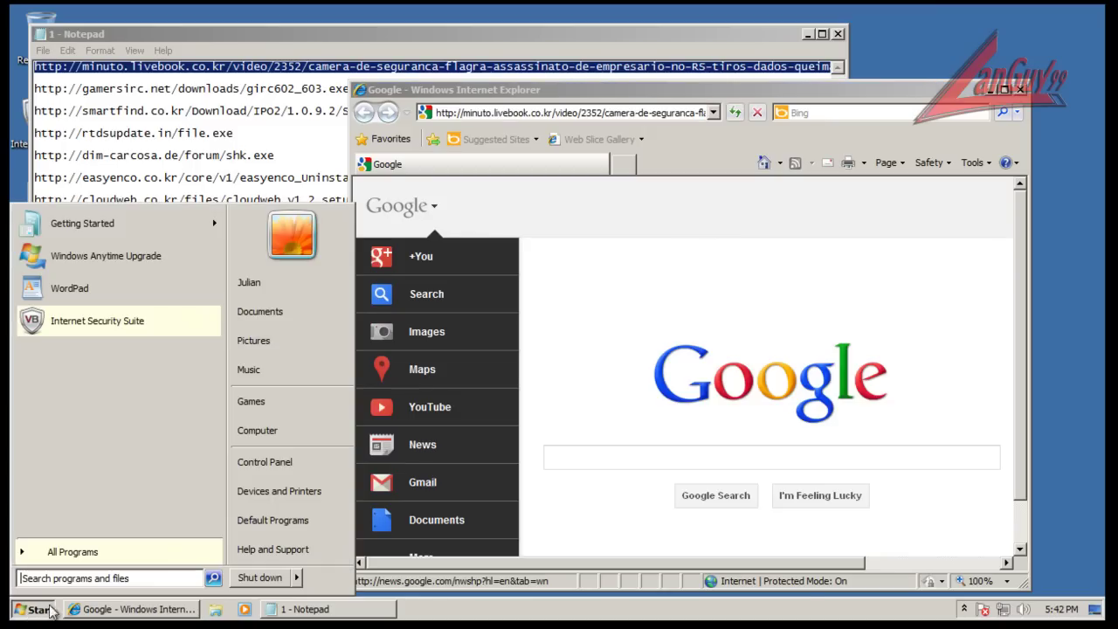
click(301, 323)
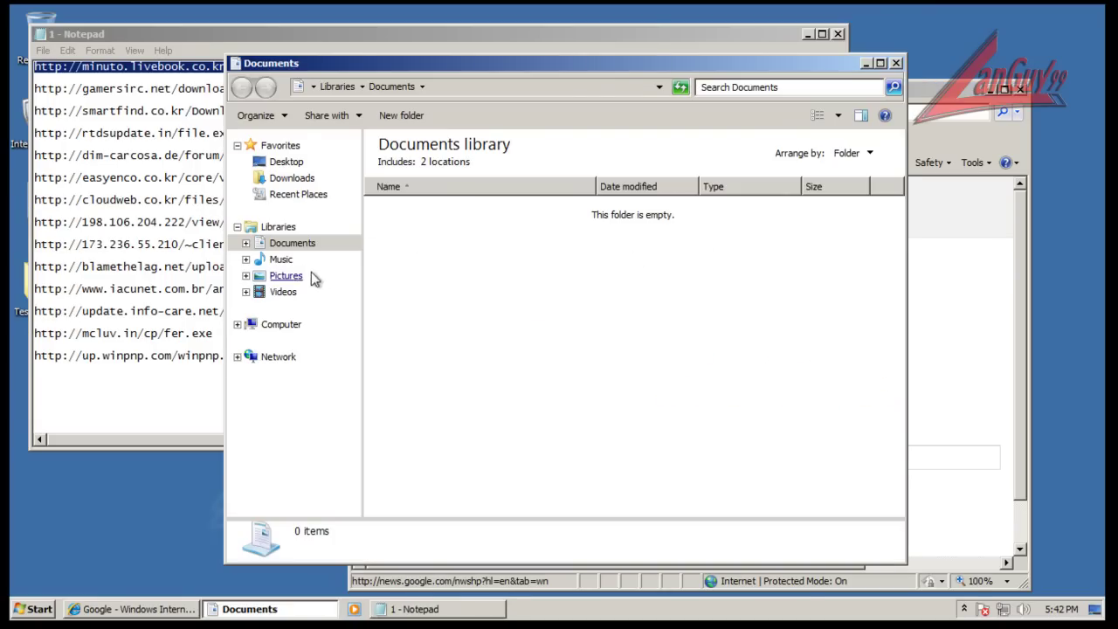
click(297, 179)
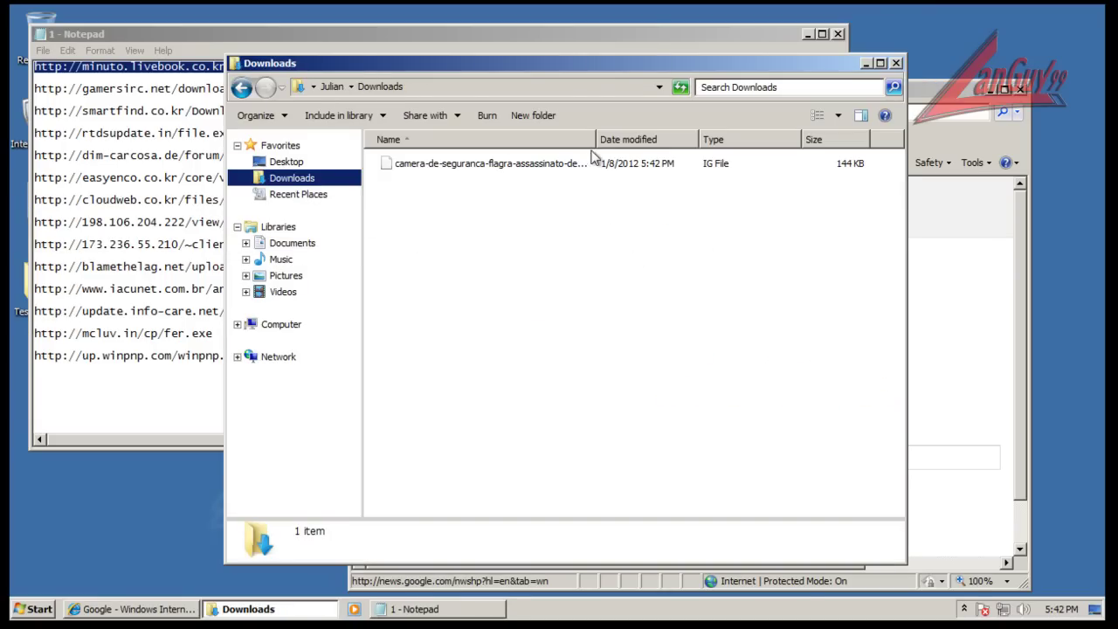
- Rename the downloaded camera-de-seguranca file, removing the final .ig extension so the name ends in AVI.exe
click(590, 140)
click(553, 164)
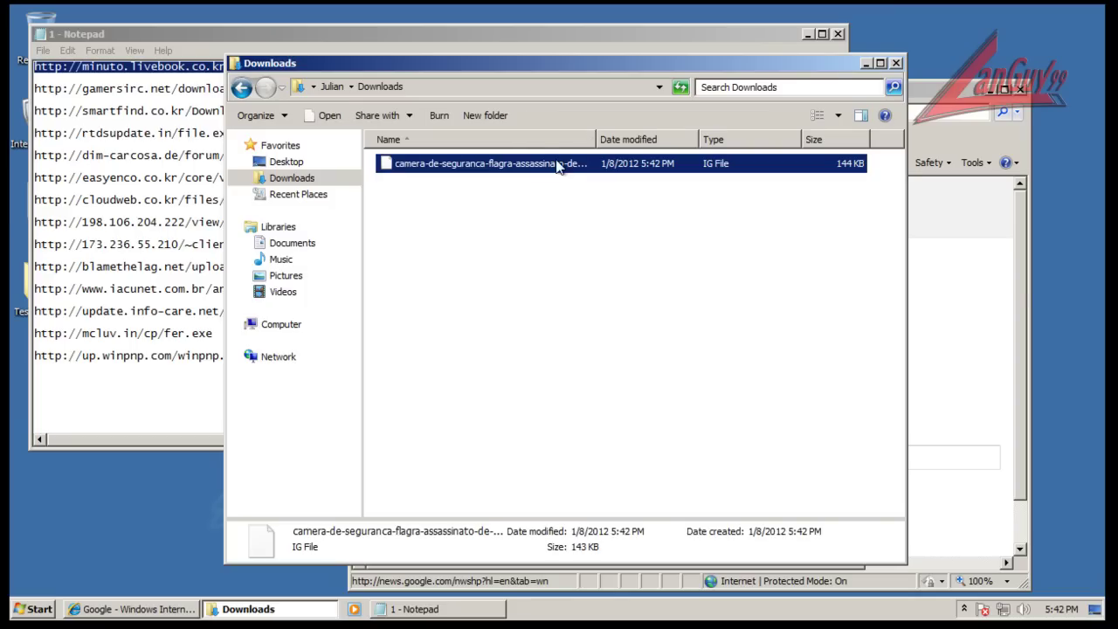
click(557, 165)
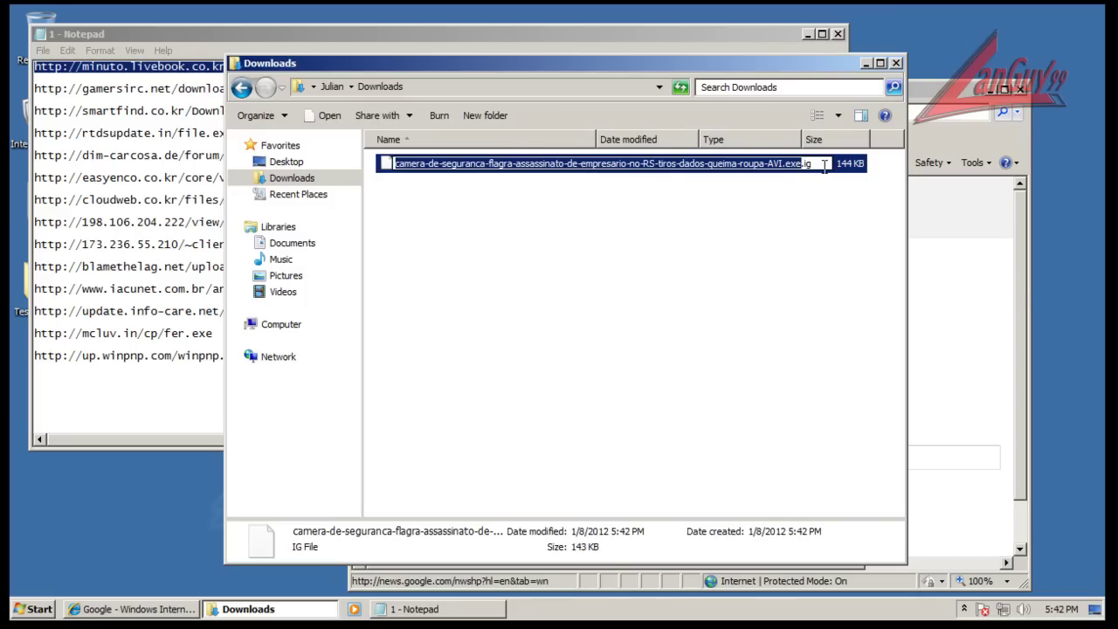
key(End)
key(BackSpace)
key(BackSpace)
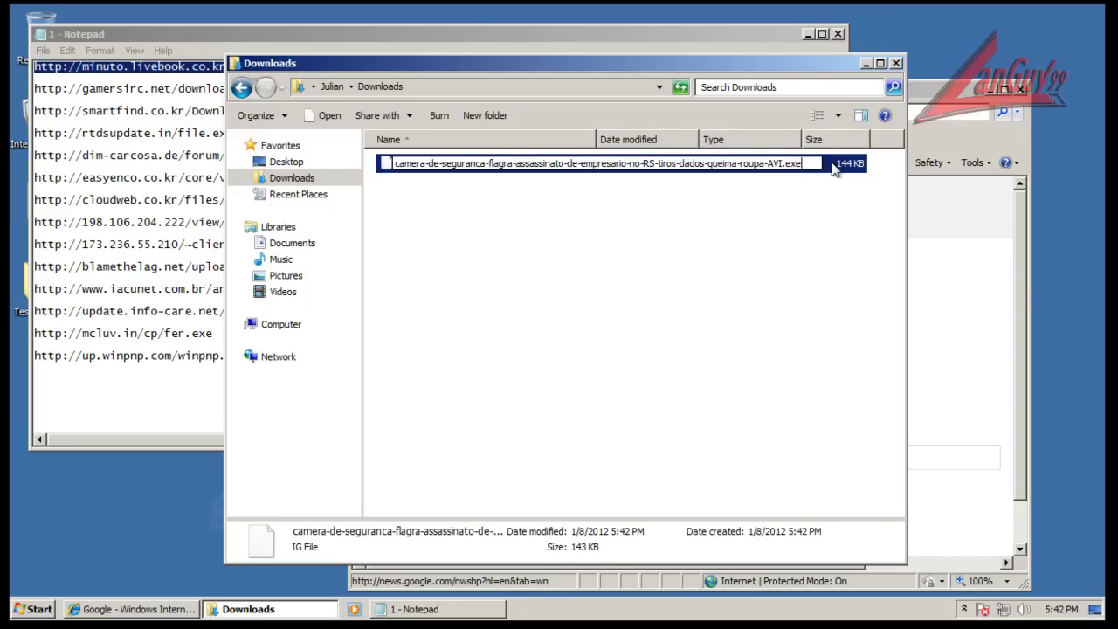
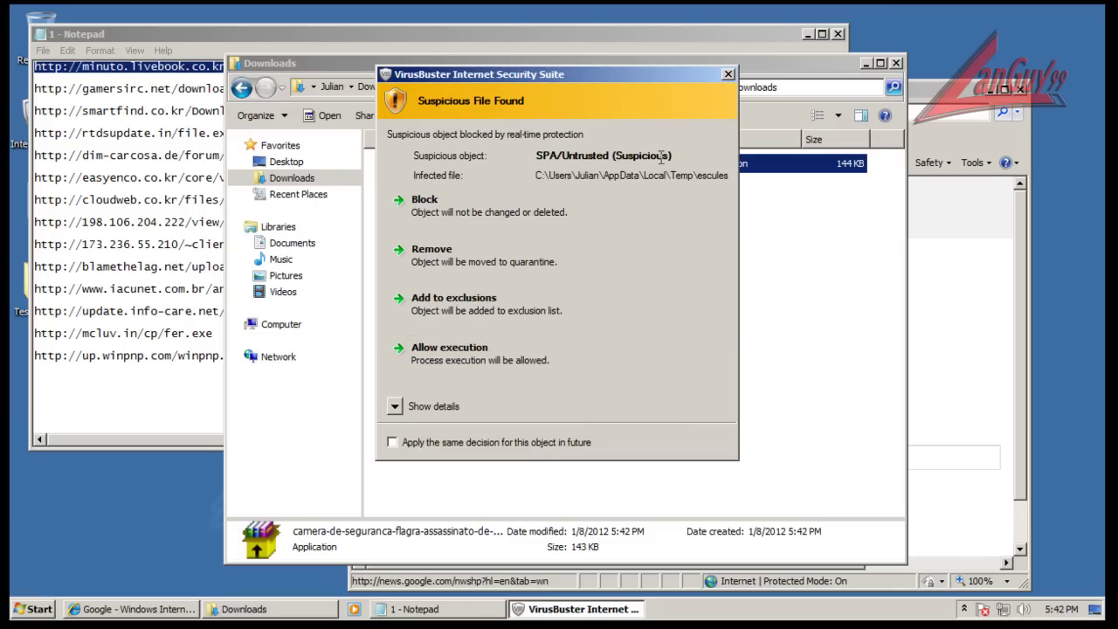
- Examine the details of the escules.exe process in the Suspicious File Found alert, and collapse them again
click(395, 407)
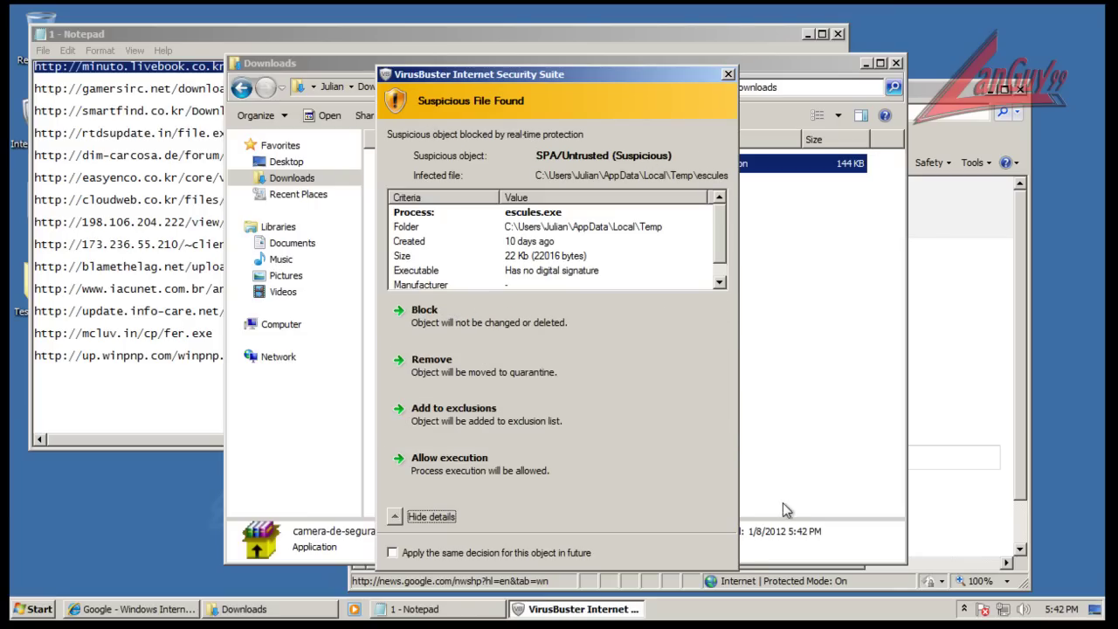
drag(722, 229, 727, 248)
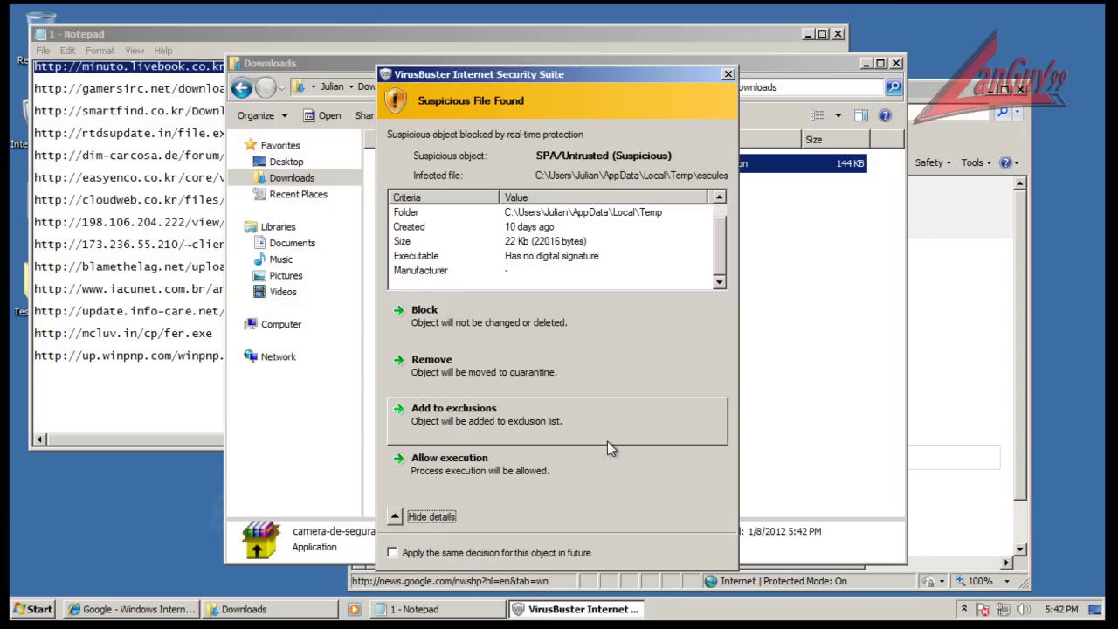
click(398, 517)
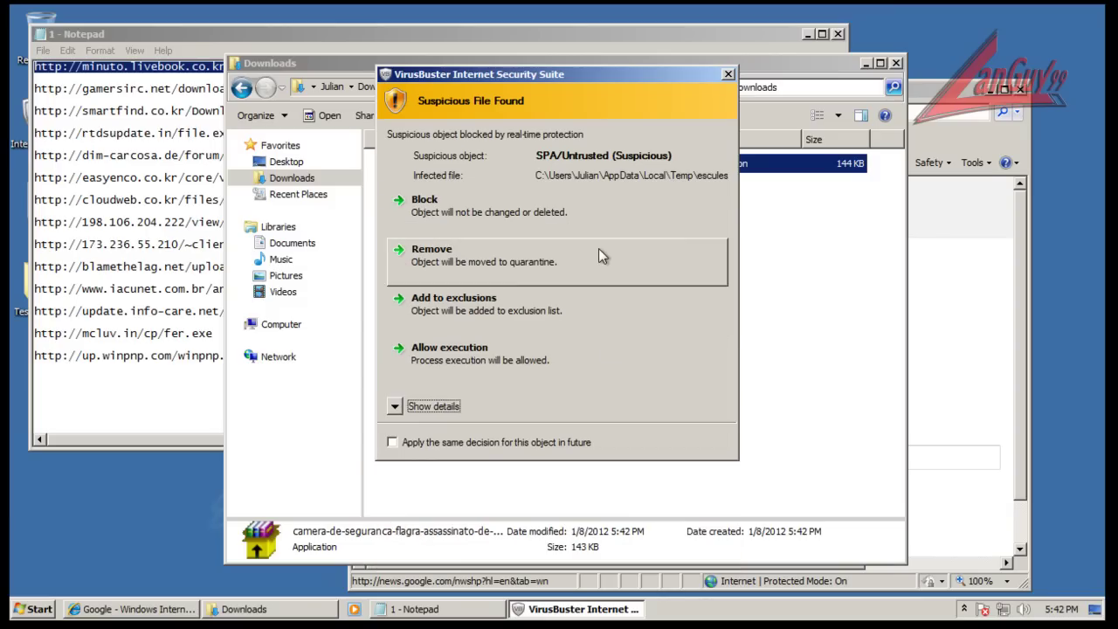
- Remove escules.exe to quarantine in each suspicious file alert, submitting it for analysis and dismissing the Windows access error
click(502, 272)
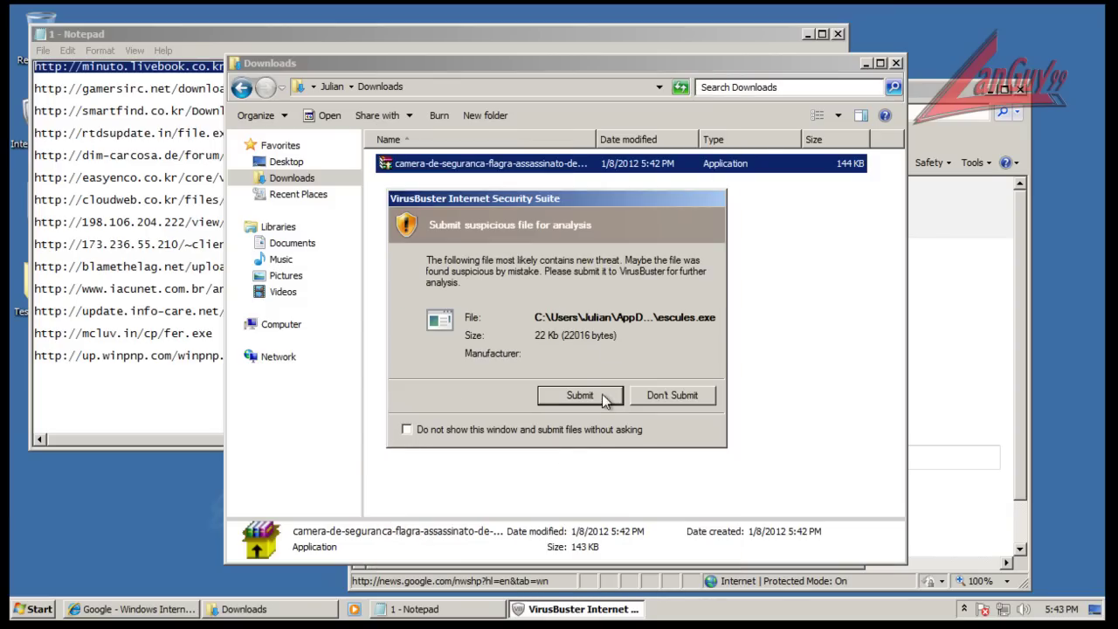
click(602, 399)
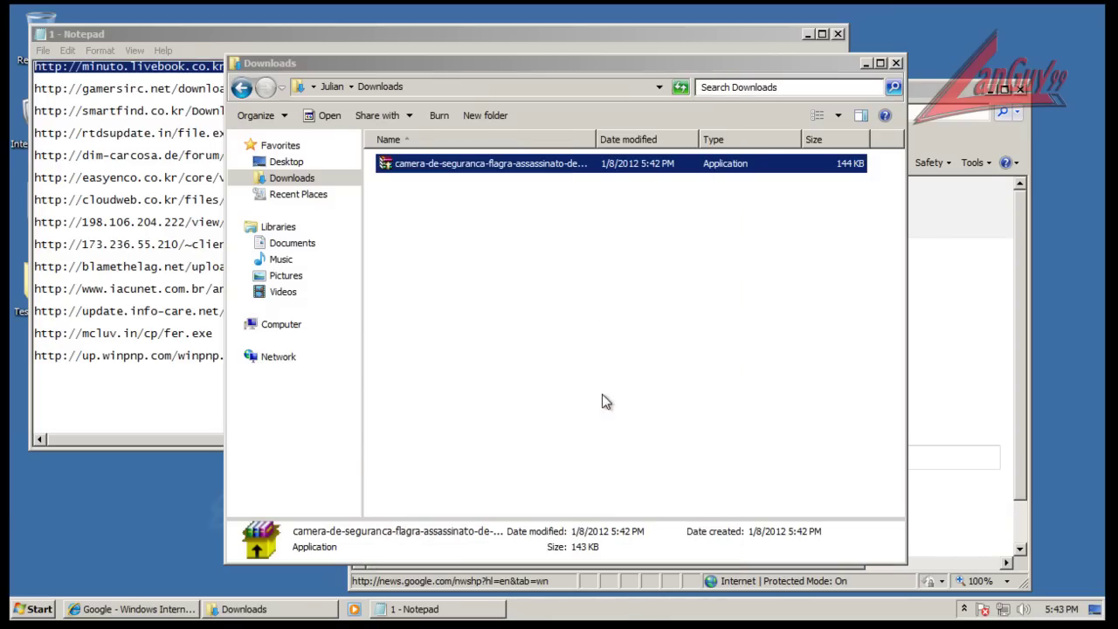
right_click(737, 319)
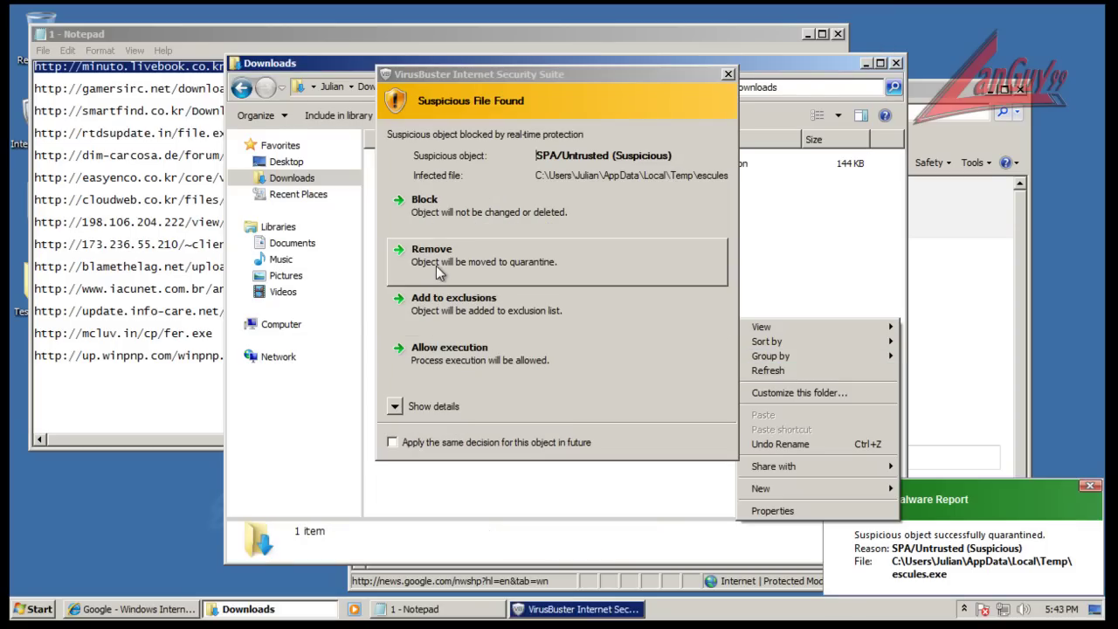
click(441, 263)
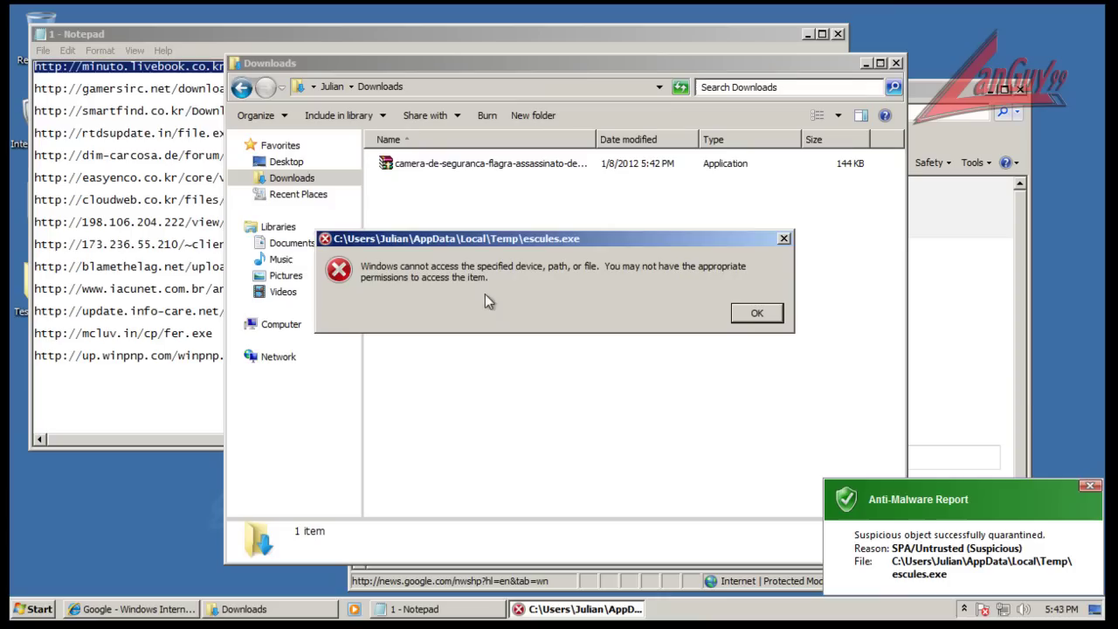
click(756, 313)
- Refresh the Downloads folder to check its contents, dismiss the Anti-Malware Report, and close the folder window
right_click(572, 301)
click(643, 352)
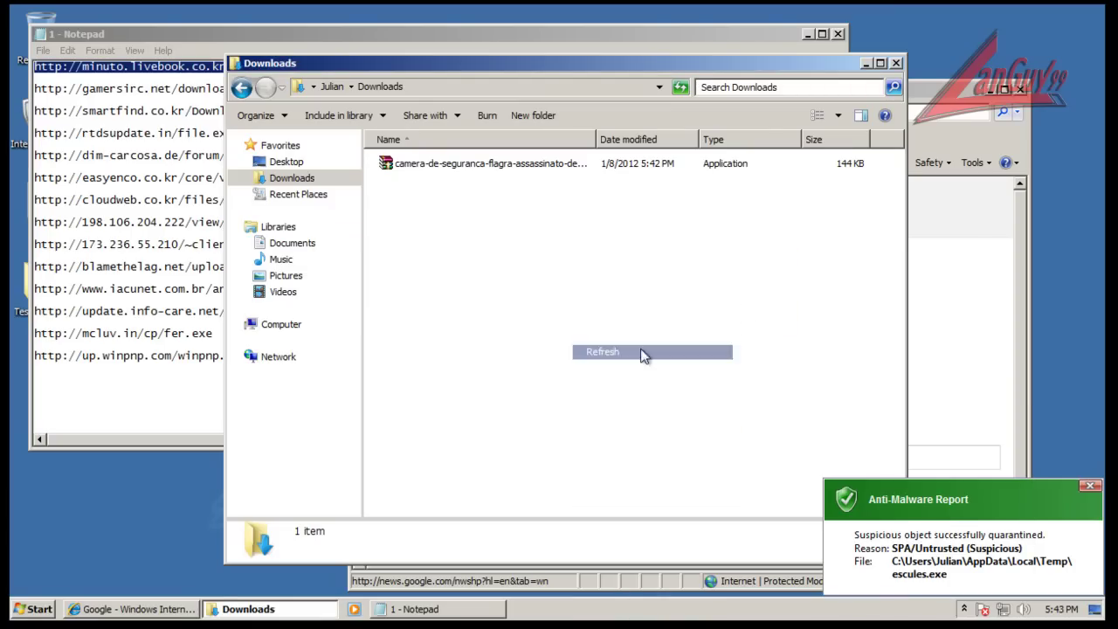
click(1097, 487)
right_click(691, 352)
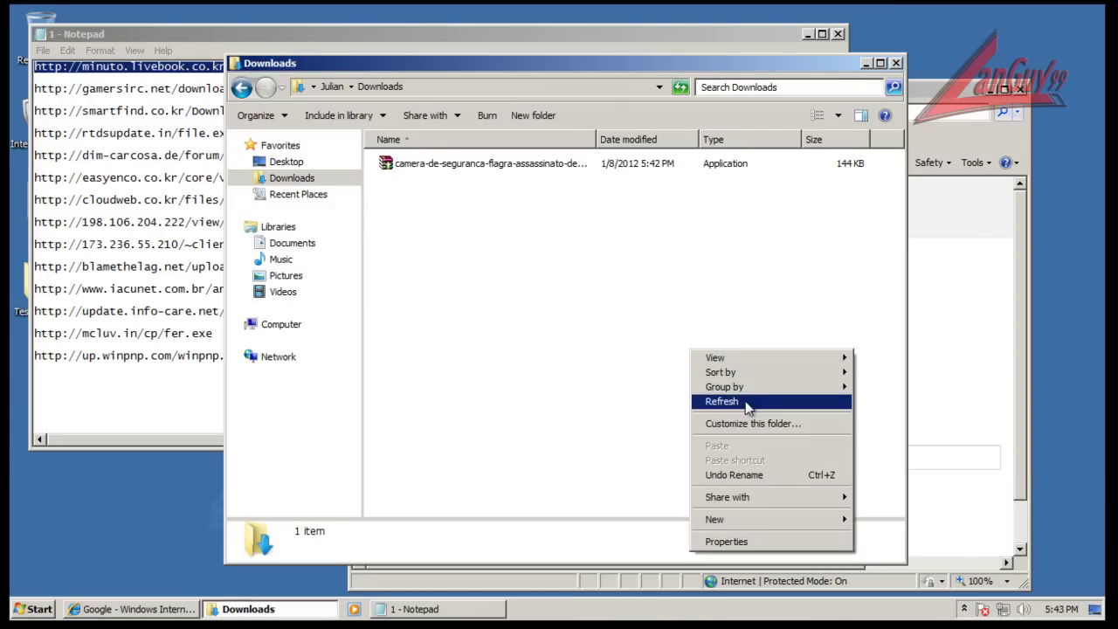
click(745, 403)
click(479, 166)
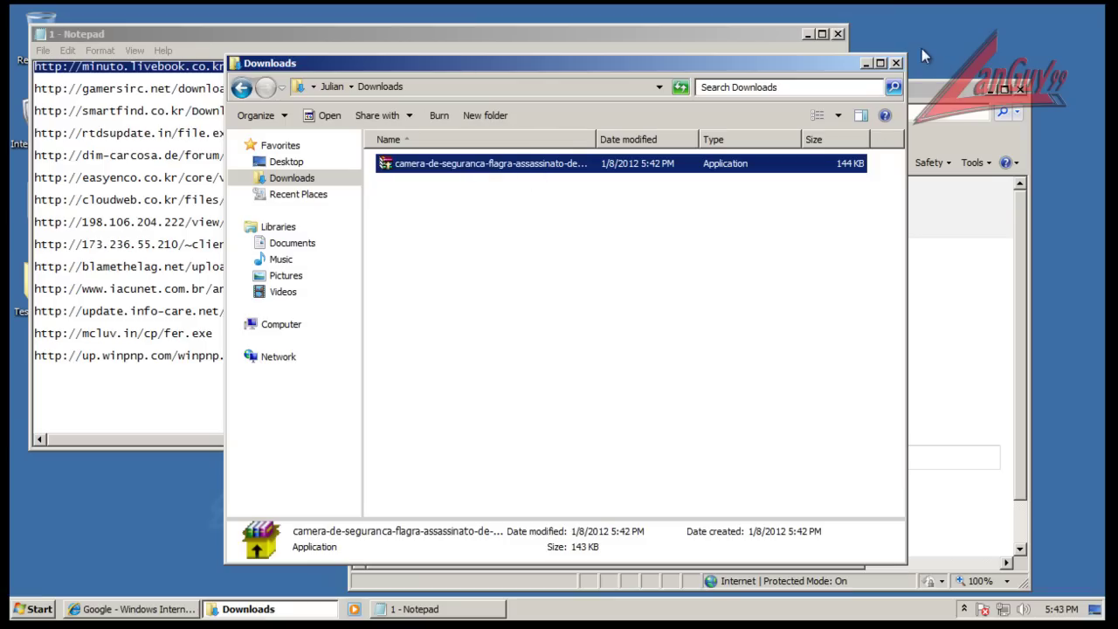
click(897, 63)
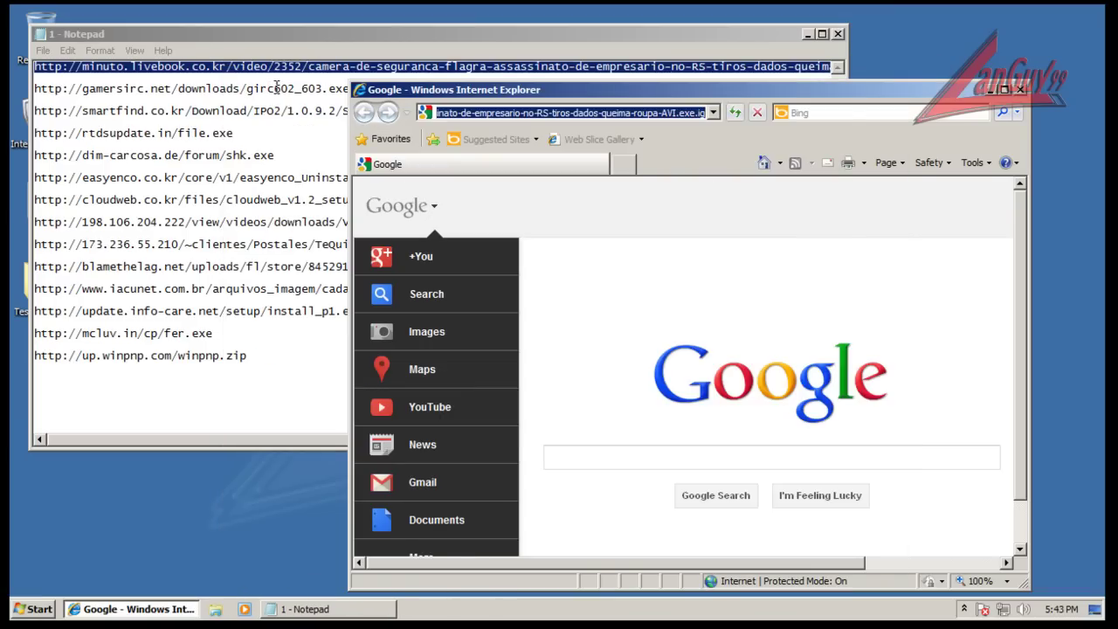
- Copy the gamersirc.net/downloads/girc602_603.exe link from the Notepad list and load it in Internet Explorer
click(276, 87)
click(361, 89)
key(shift+Home)
key(ctrl+c)
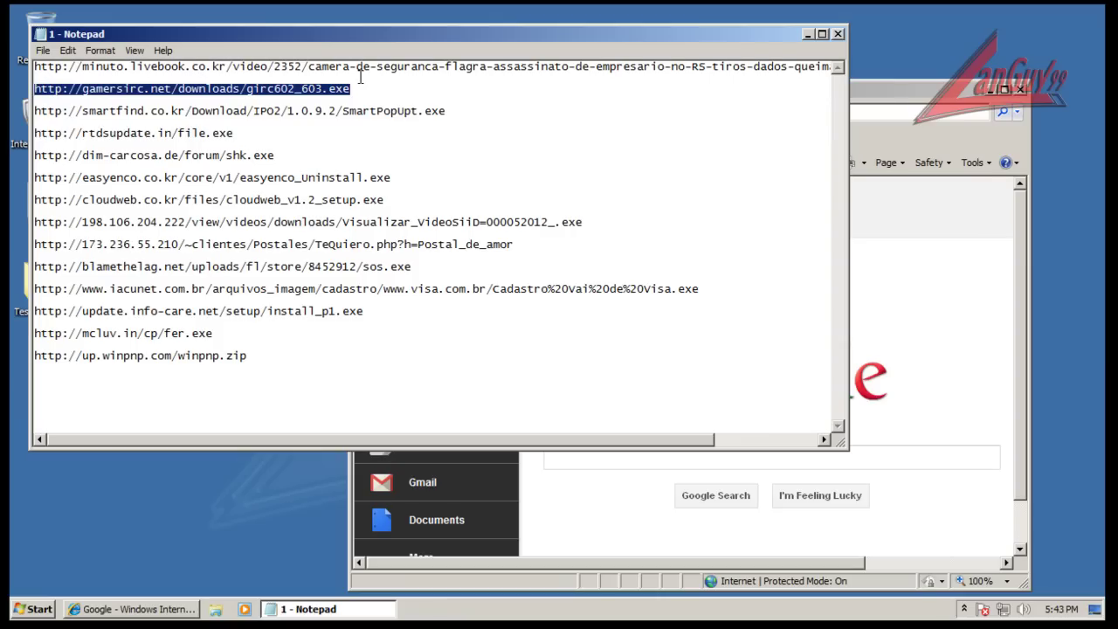
click(909, 91)
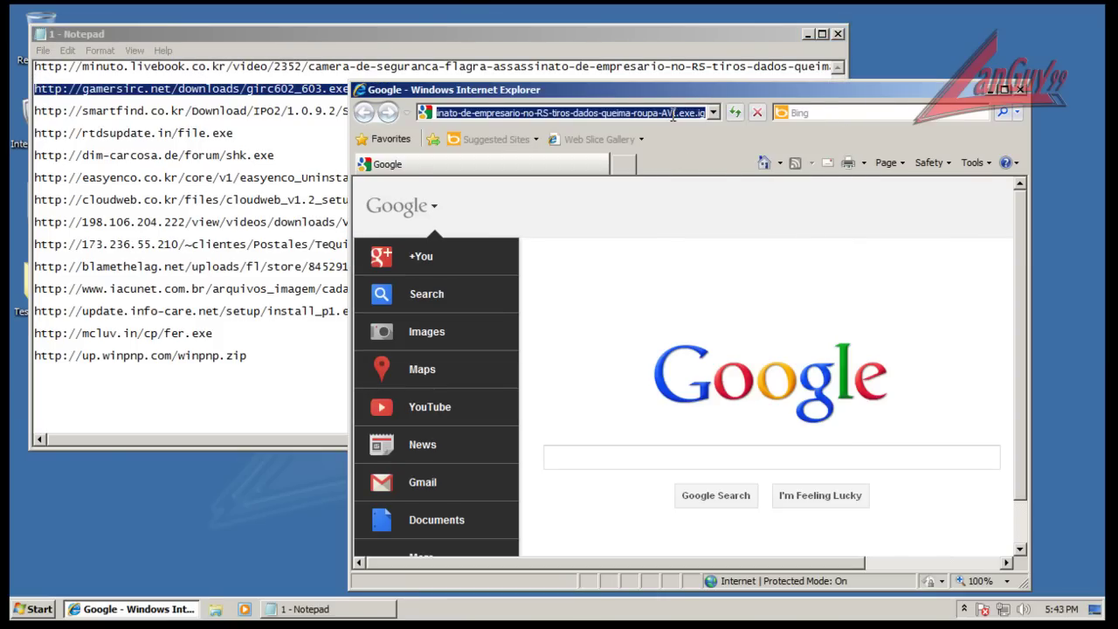
key(ctrl+v)
key(Return)
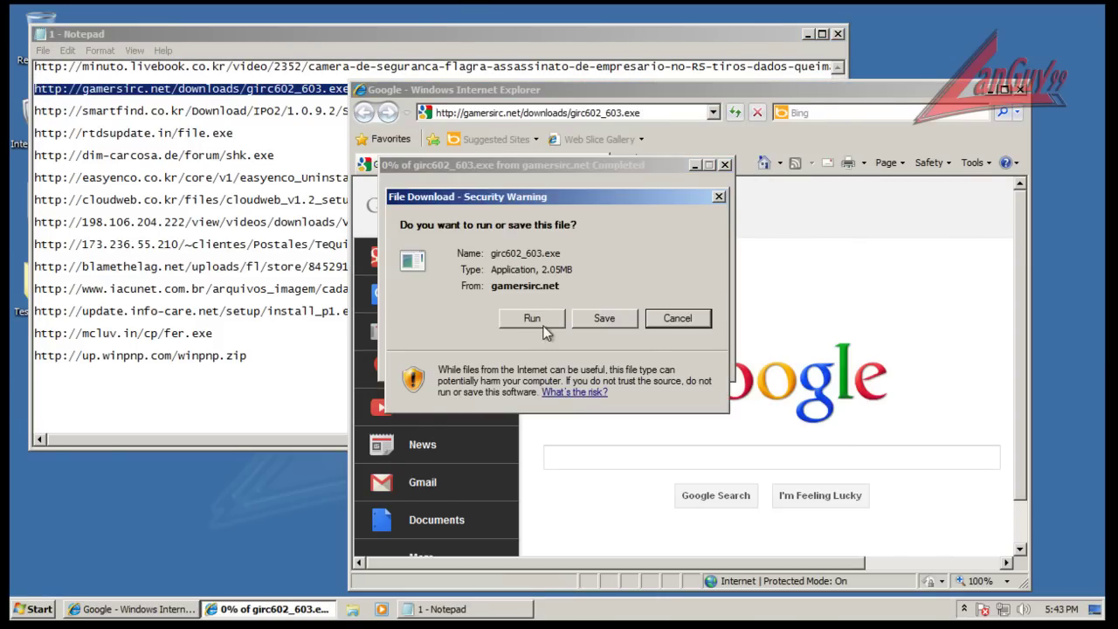
- Run girc602_603.exe, allow it to make changes to the computer, and minimize the browser to uncover its setup wizard
click(541, 319)
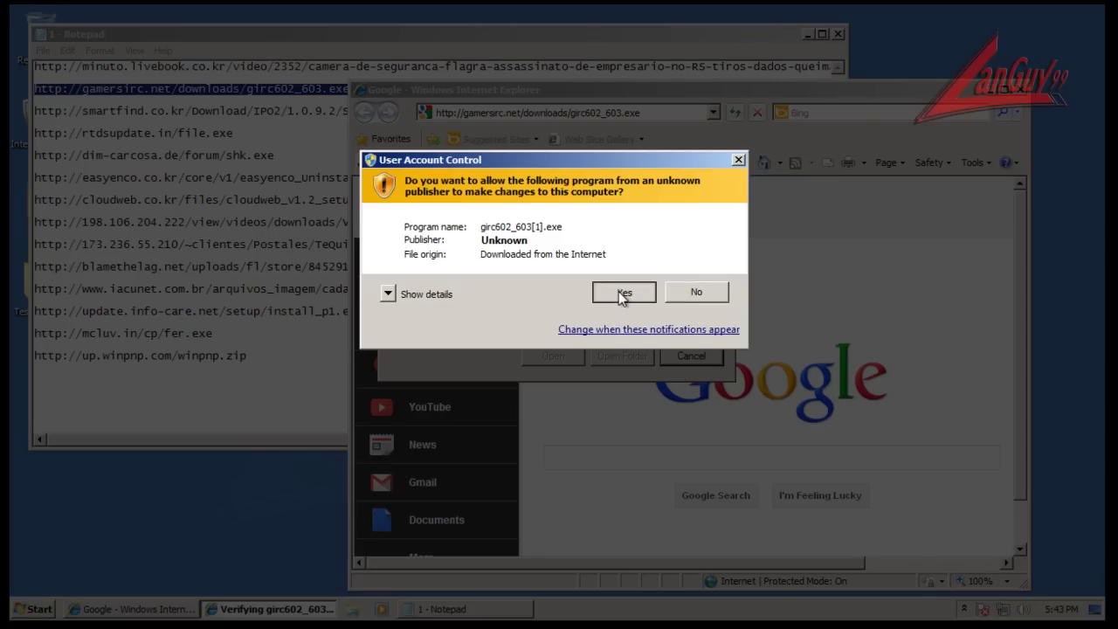
click(622, 295)
click(575, 344)
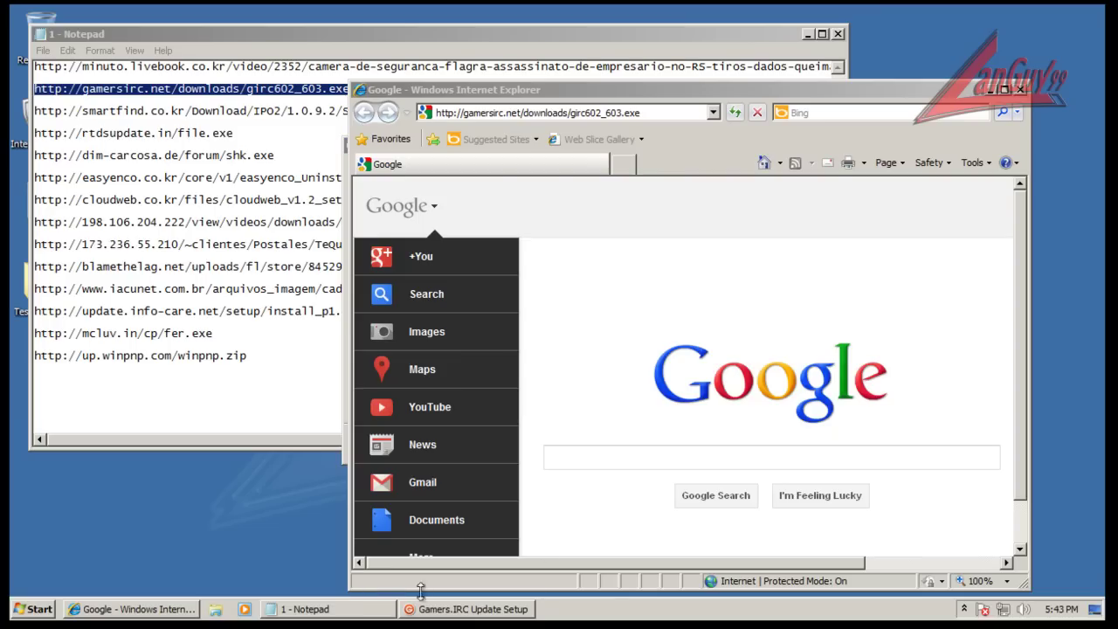
click(991, 101)
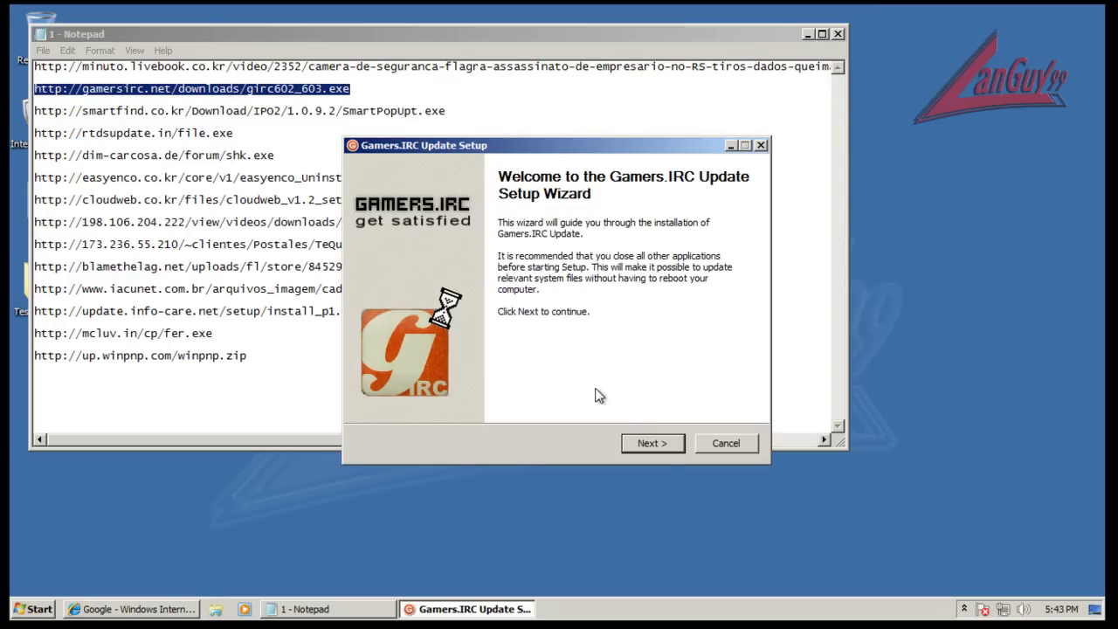
- Go through the Gamers.IRC Update setup wizard and start installing to C:\Program Files\Gamers.IRC
click(667, 442)
click(667, 442)
click(666, 442)
click(668, 441)
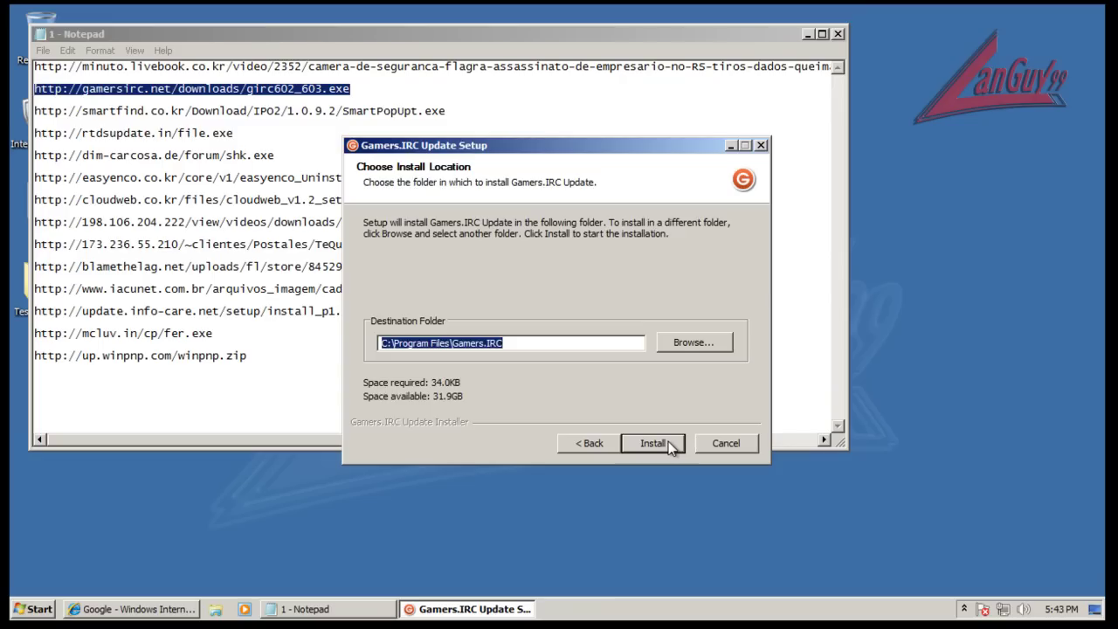
click(668, 441)
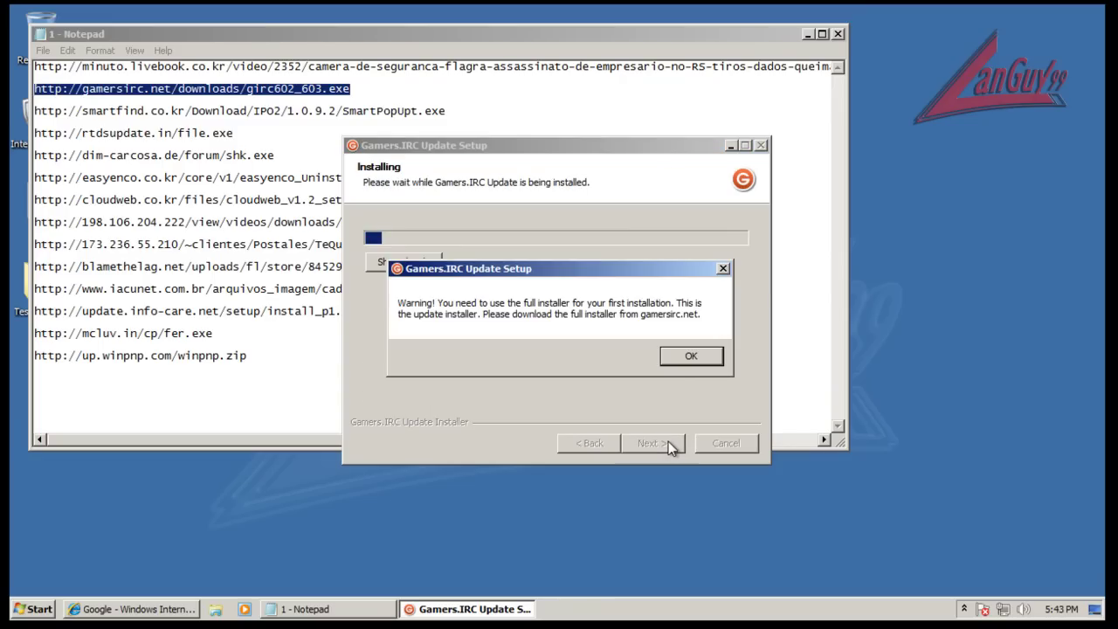
- Dismiss the full-installer warning, show the installation details, and exit the Gamers.IRC Update setup
click(689, 356)
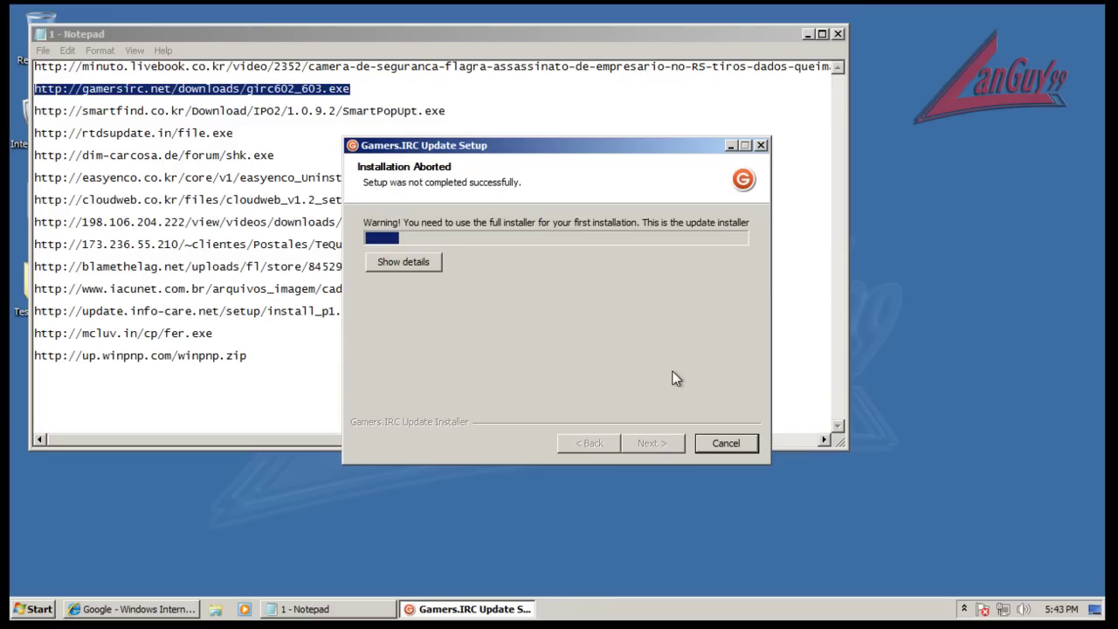
click(411, 264)
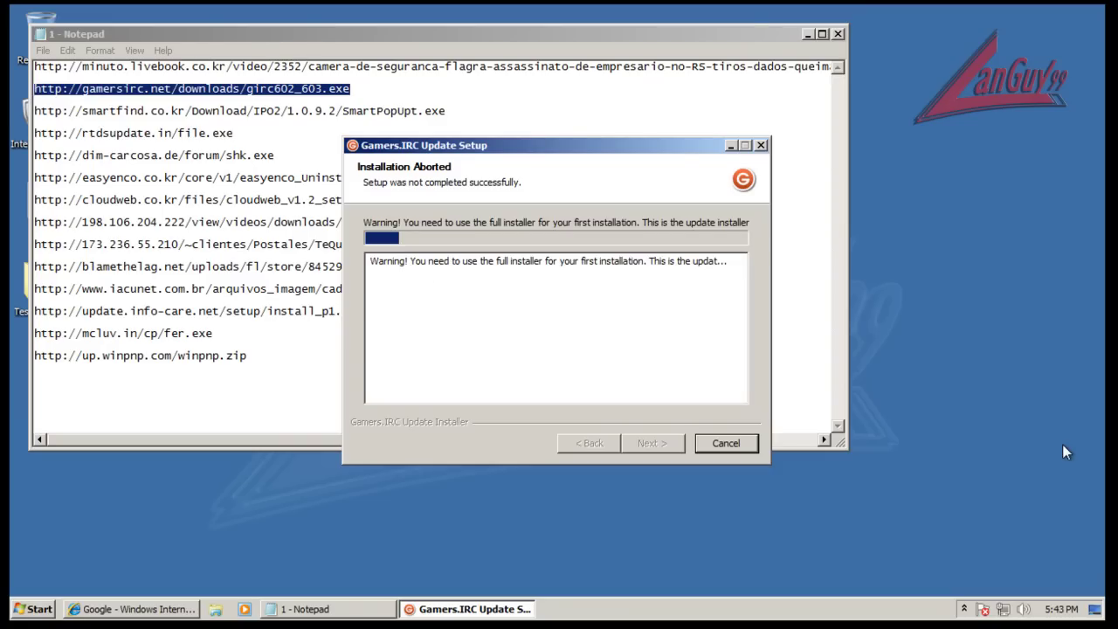
click(725, 443)
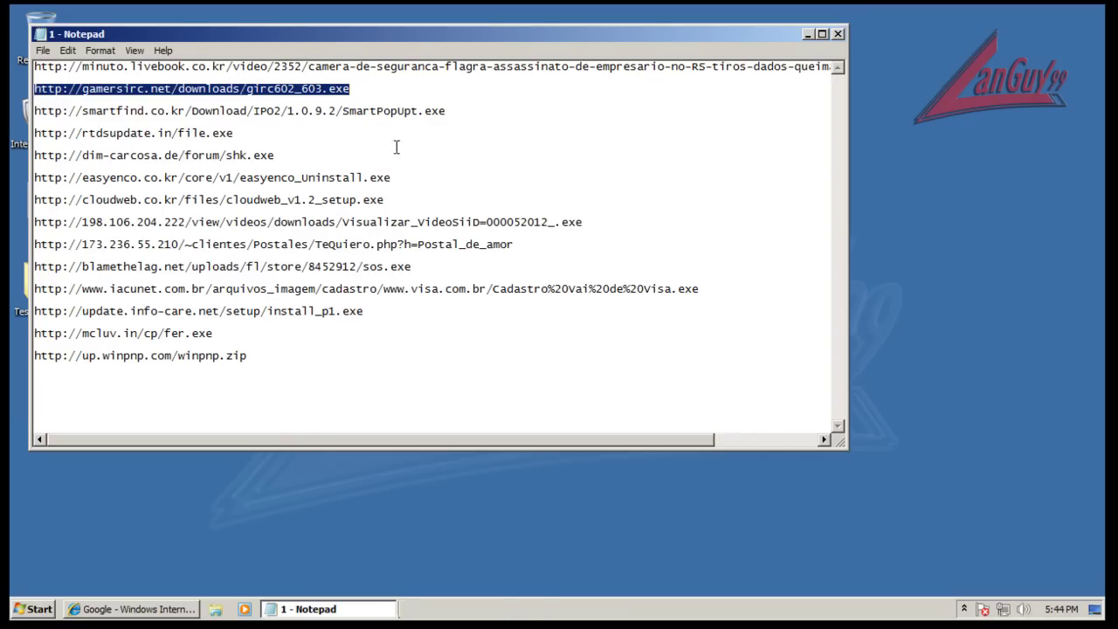
- Copy the smartfind.co.kr link from the Notepad list, load it in Internet Explorer, and run SmartPopUpt.exe
click(474, 111)
key(shift+Home)
key(ctrl+c)
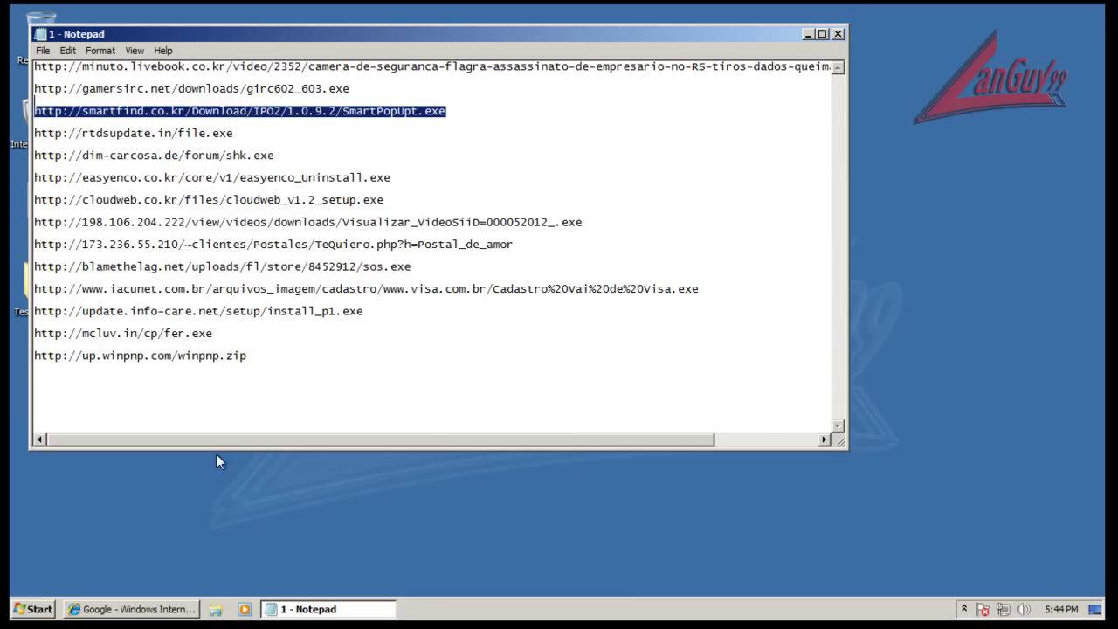
click(162, 610)
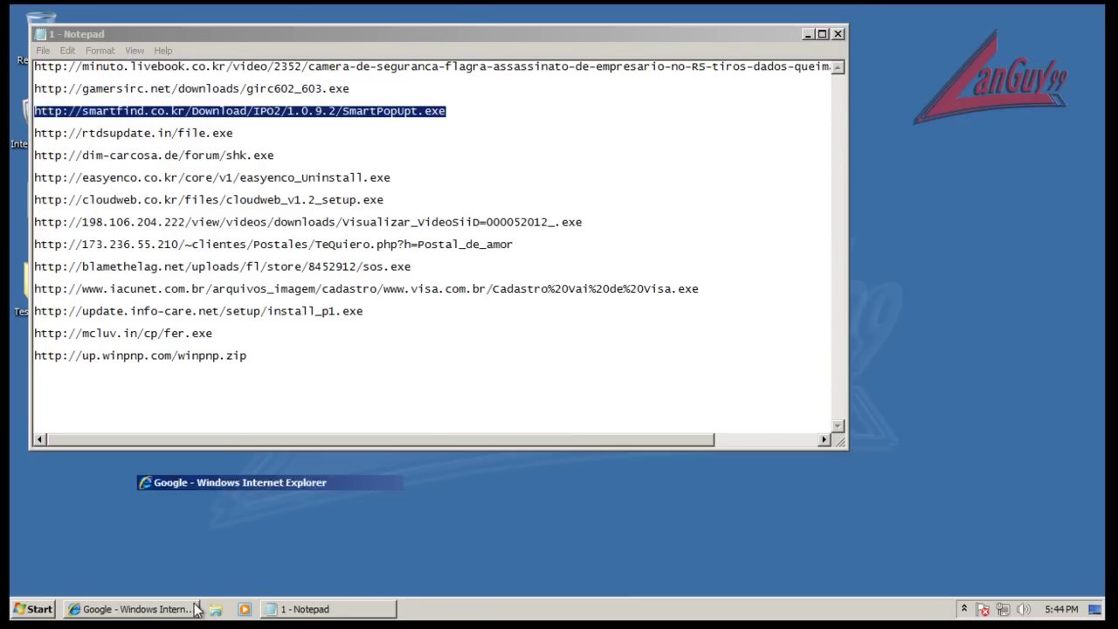
click(678, 113)
key(ctrl+v)
key(Return)
click(530, 318)
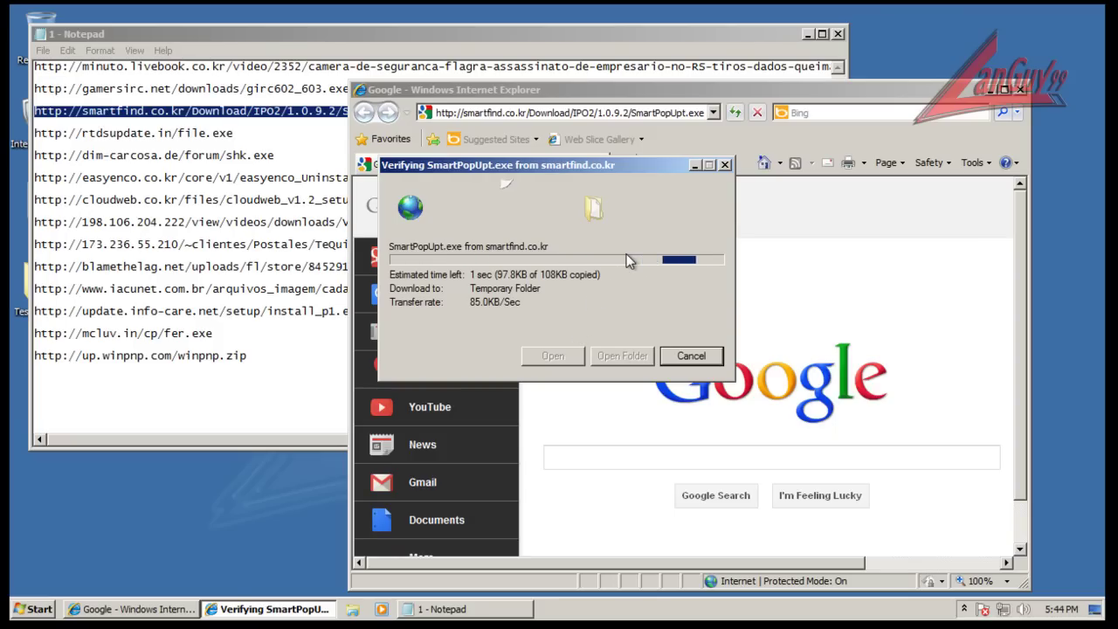
- Copy the rtdsupdate.in/file.exe link from the Notepad list and load it in Internet Explorer
drag(35, 133, 251, 126)
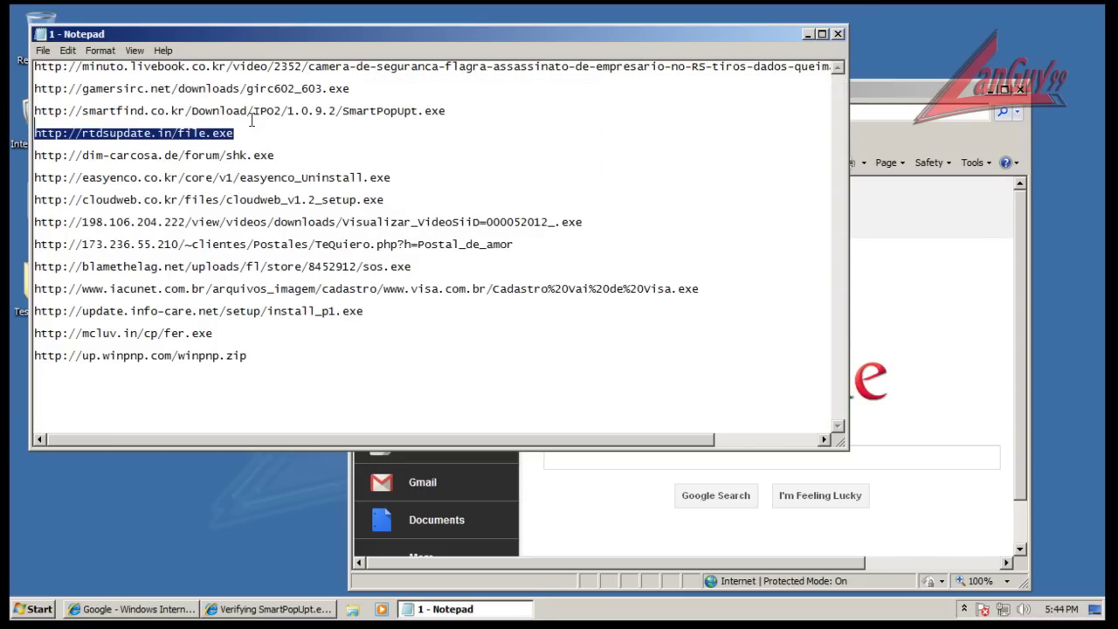
right_click(183, 137)
click(260, 184)
click(867, 118)
click(645, 113)
triple_click(644, 114)
right_click(645, 112)
click(670, 170)
key(Return)
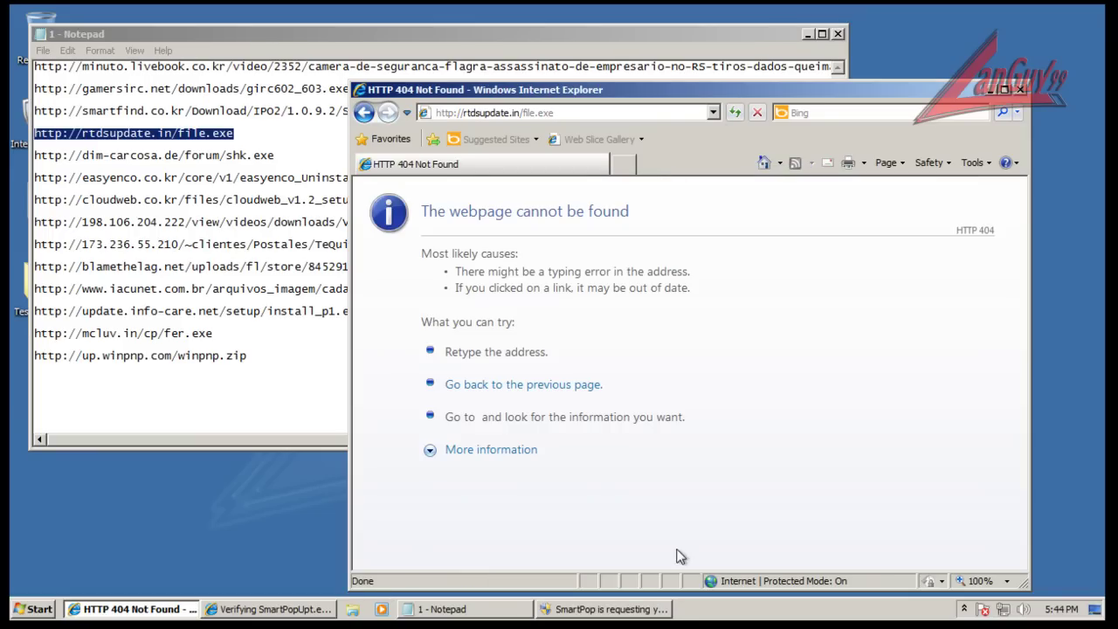
- Bring up the pending User Account Control request for SmartPop and allow it to make changes to the computer
click(627, 601)
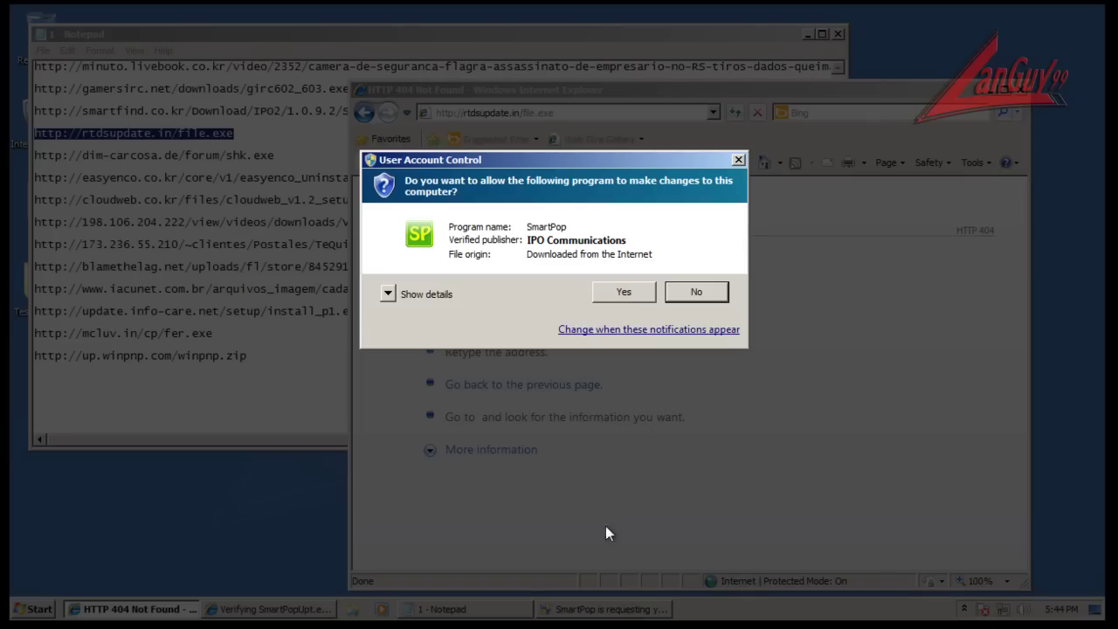
click(617, 294)
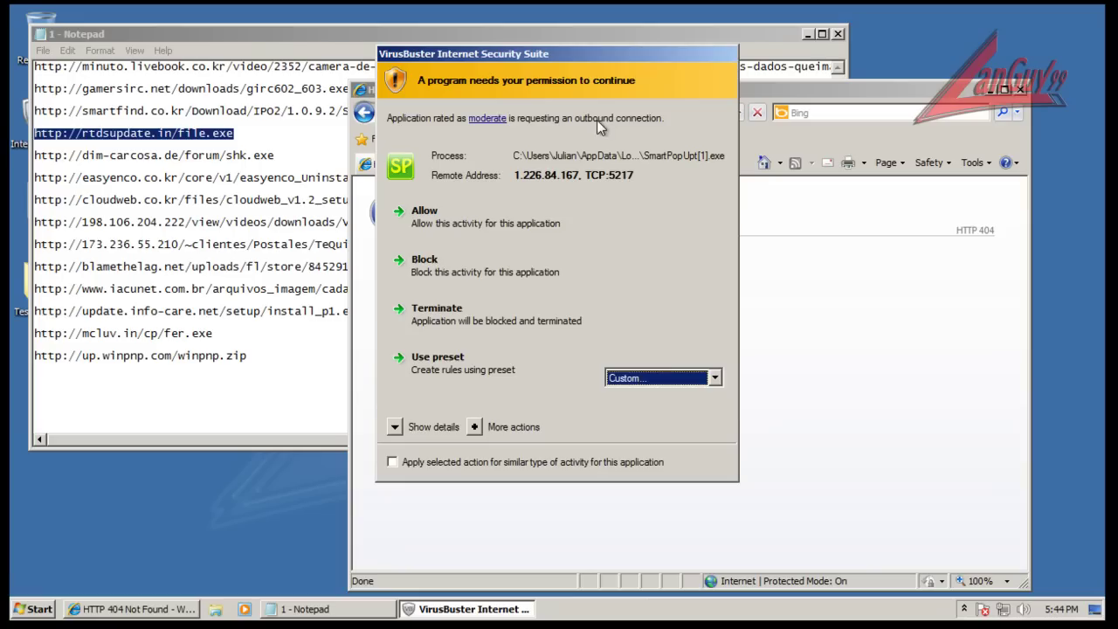
- Read the VirusBuster help on application confidence ratings and the Rules Wizard action choices, then close the help
click(504, 120)
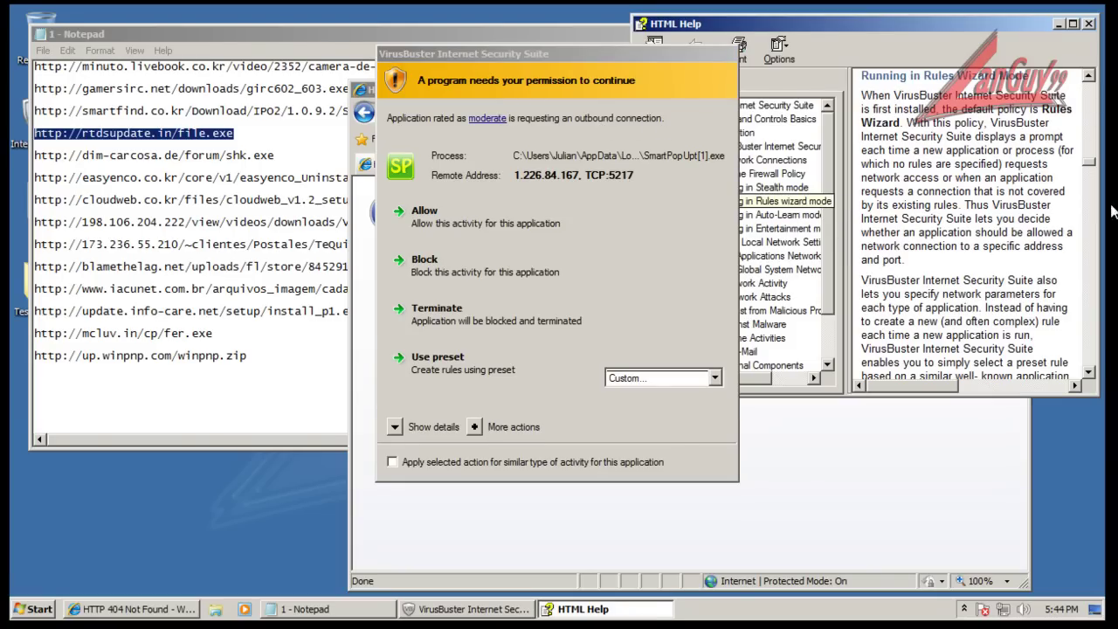
click(1089, 372)
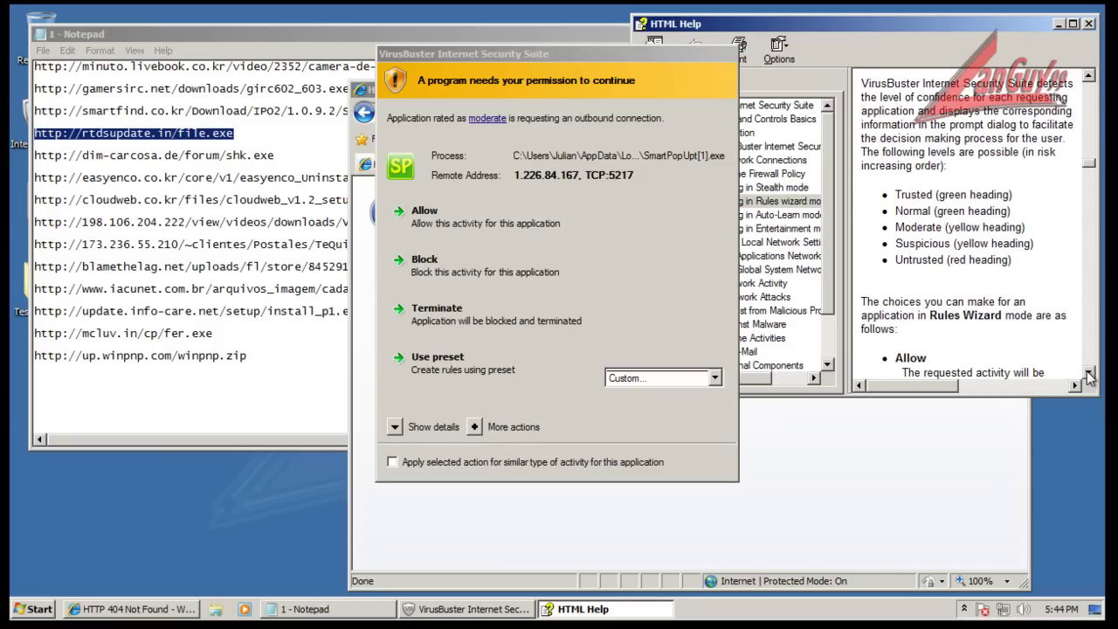
click(1089, 374)
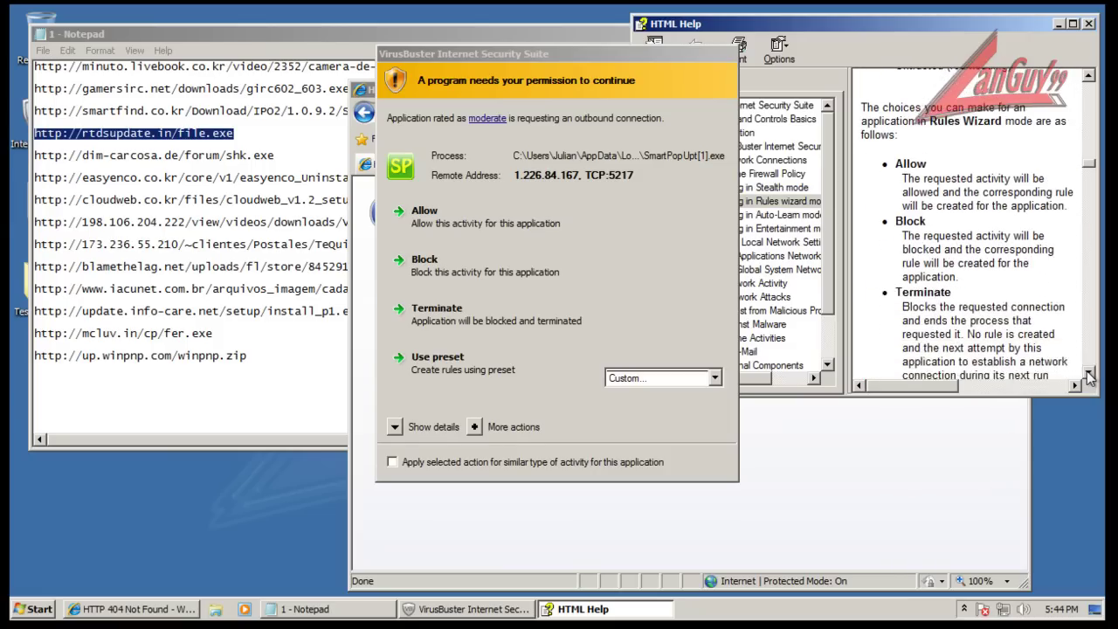
click(1089, 374)
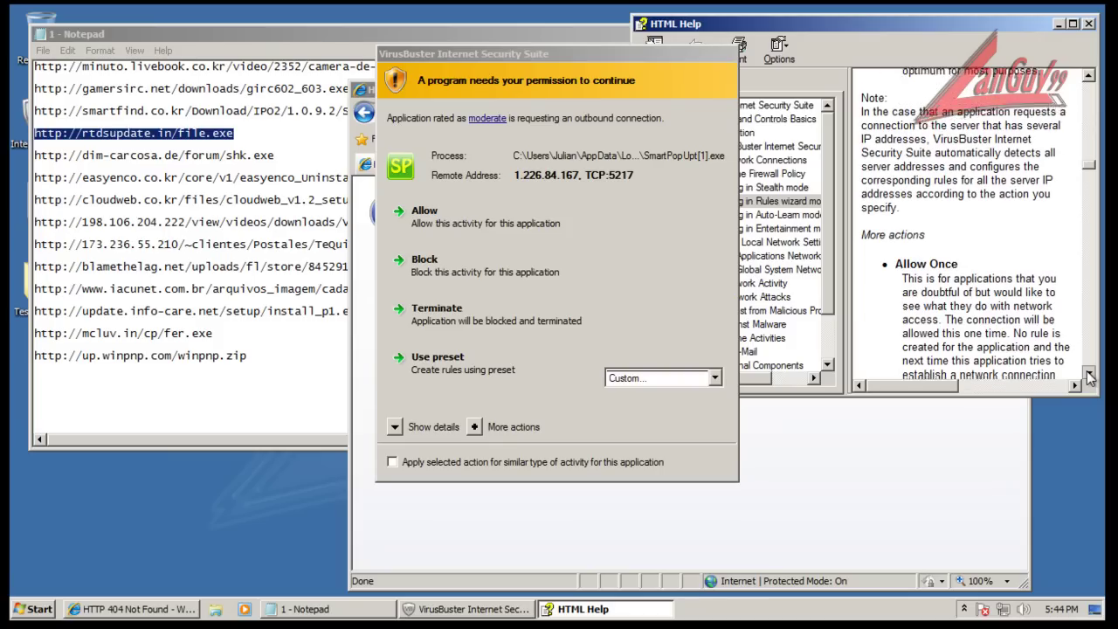
click(1089, 374)
click(1090, 79)
click(1090, 78)
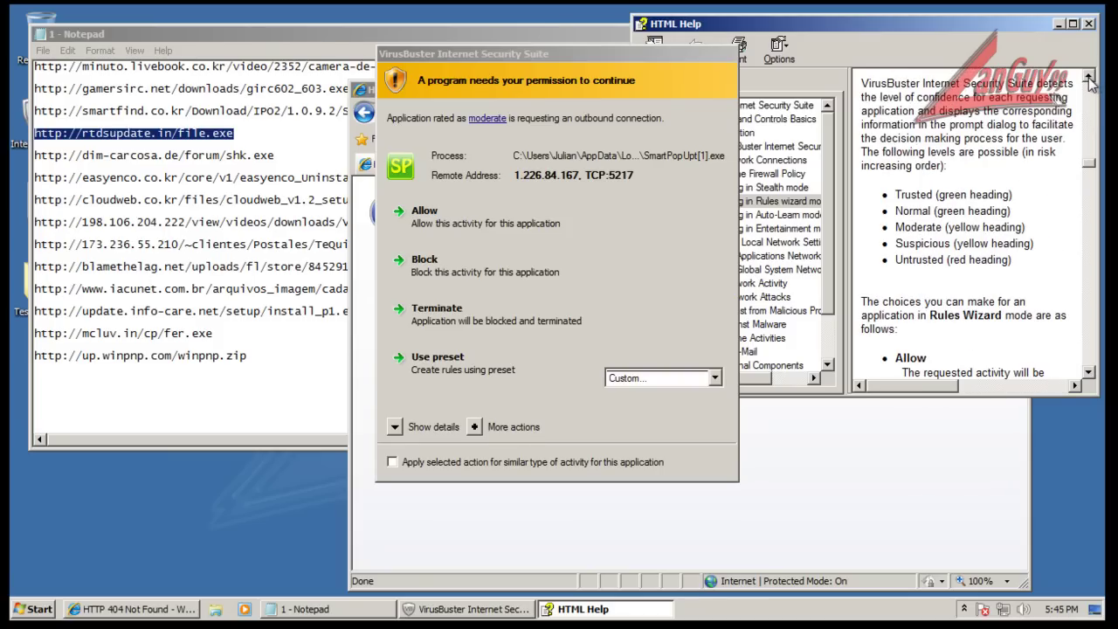
click(1090, 78)
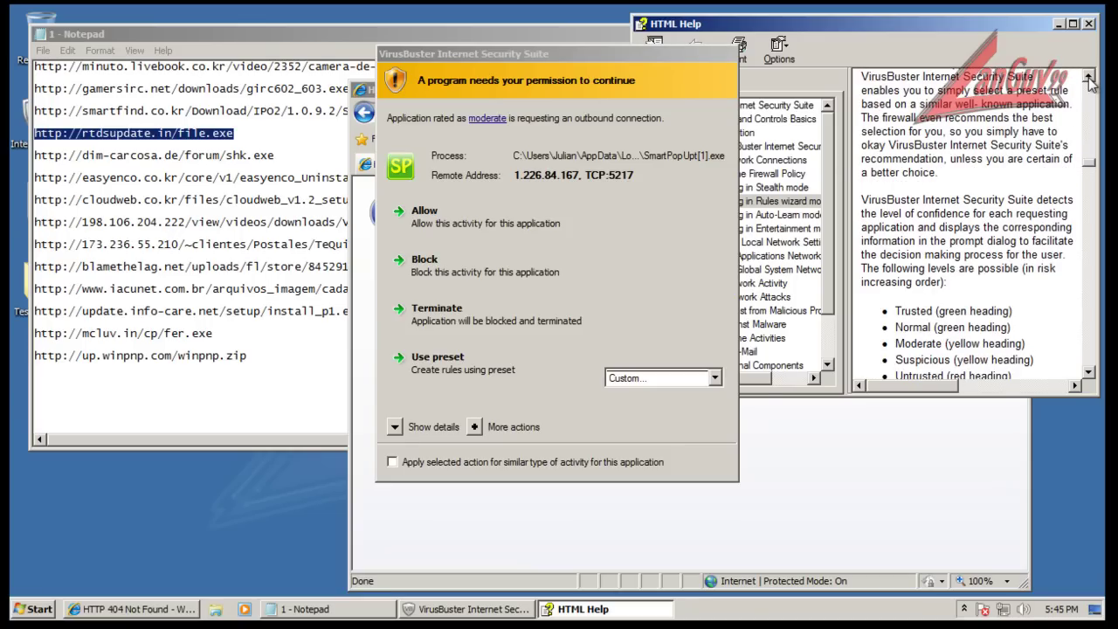
click(1091, 78)
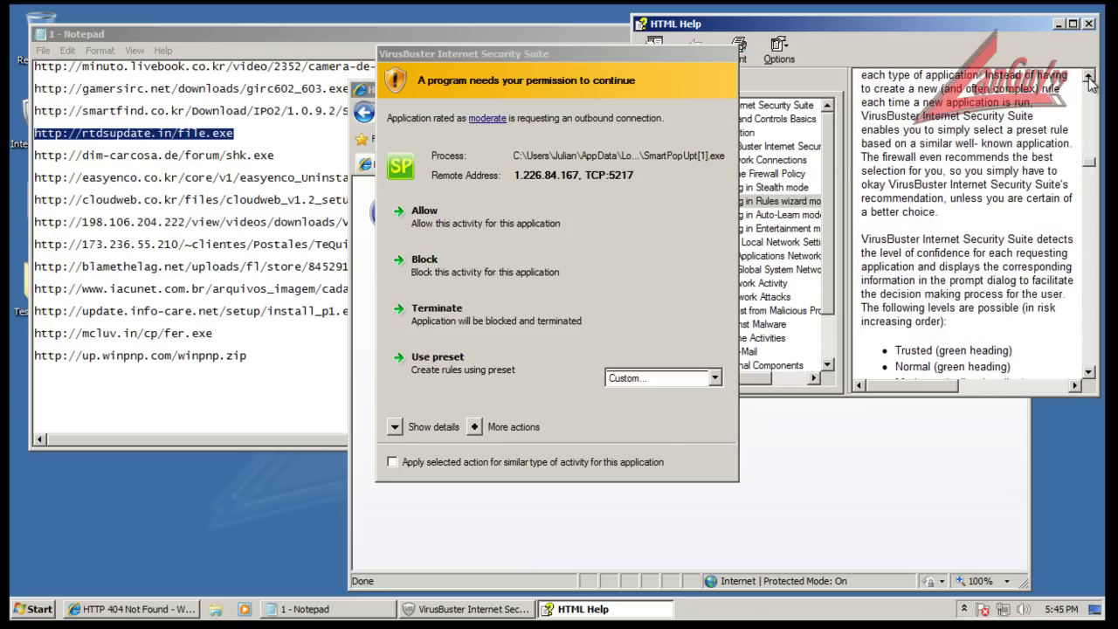
click(1089, 23)
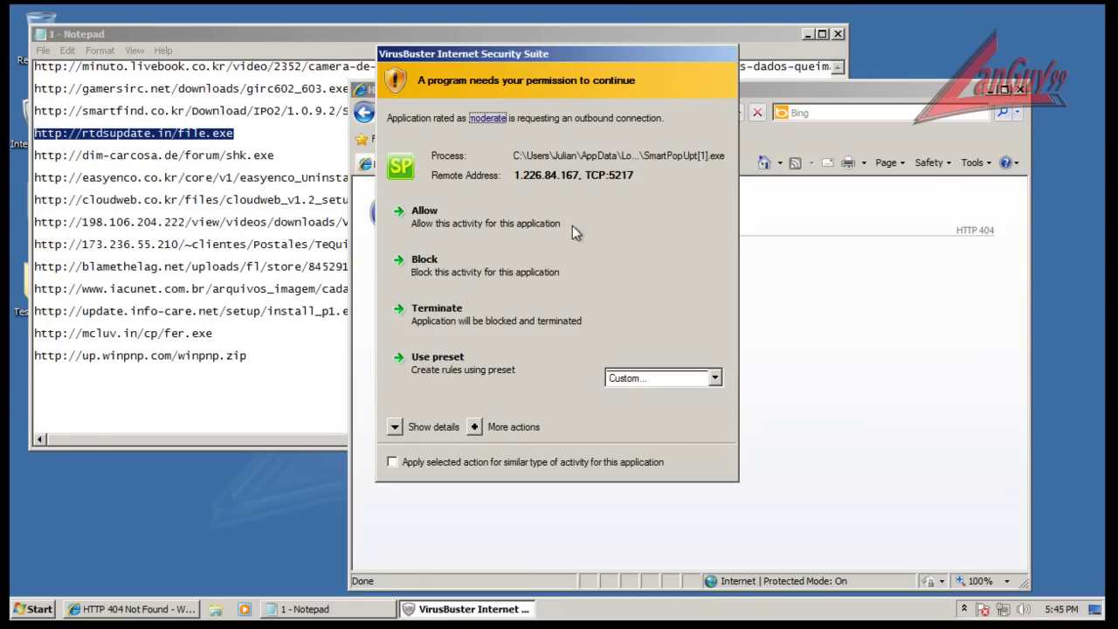
- Allow SmartPopUpt's outbound connection to 1.226.84.167, but terminate the program when it attempts to modify the ProxyBypass registry value
click(507, 225)
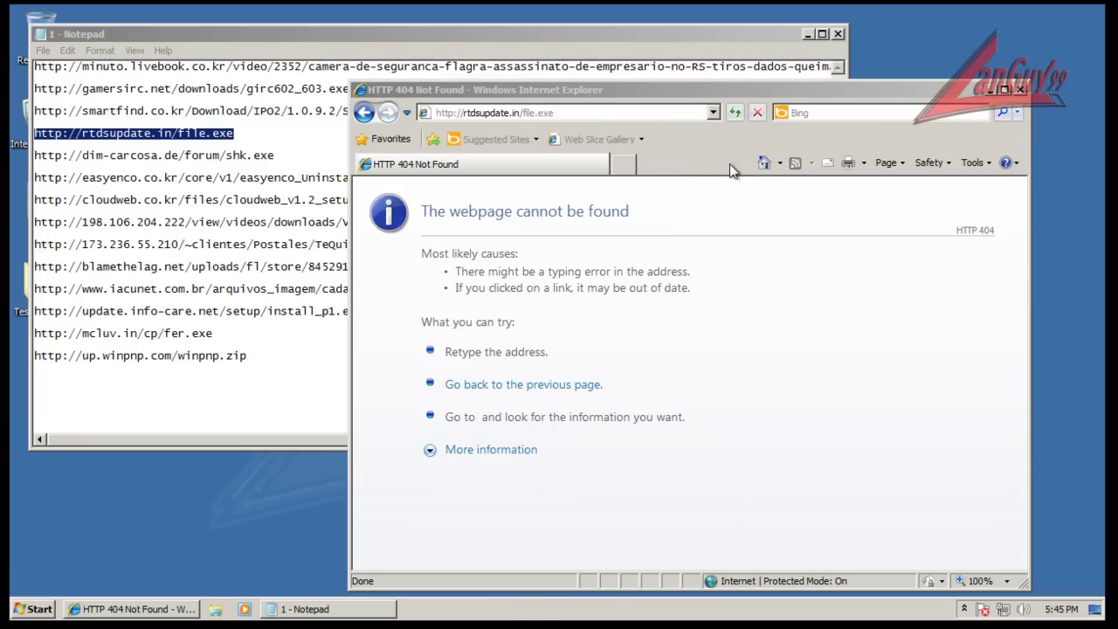
click(281, 156)
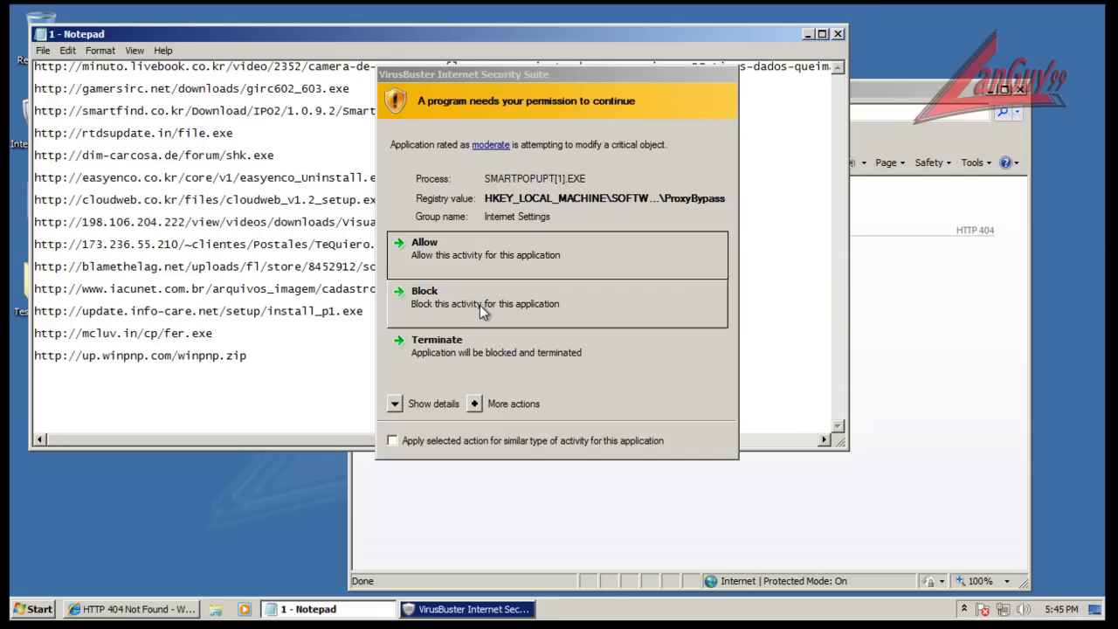
click(487, 358)
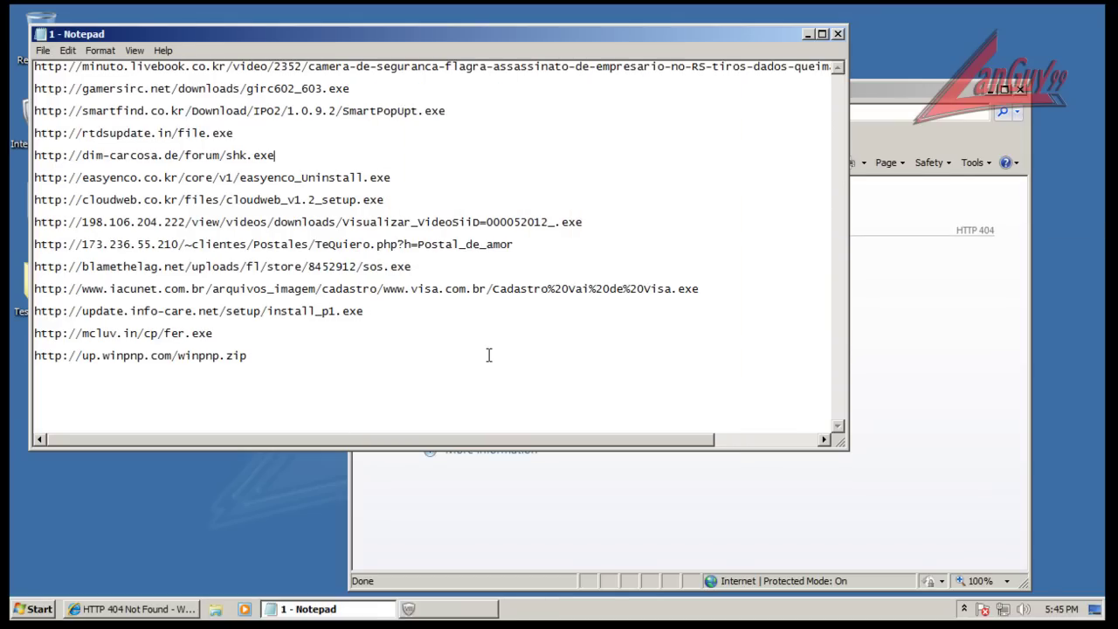
- Copy the dim-carcosa.de/forum/shk.exe link from the Notepad list and load it in Internet Explorer
double_click(279, 154)
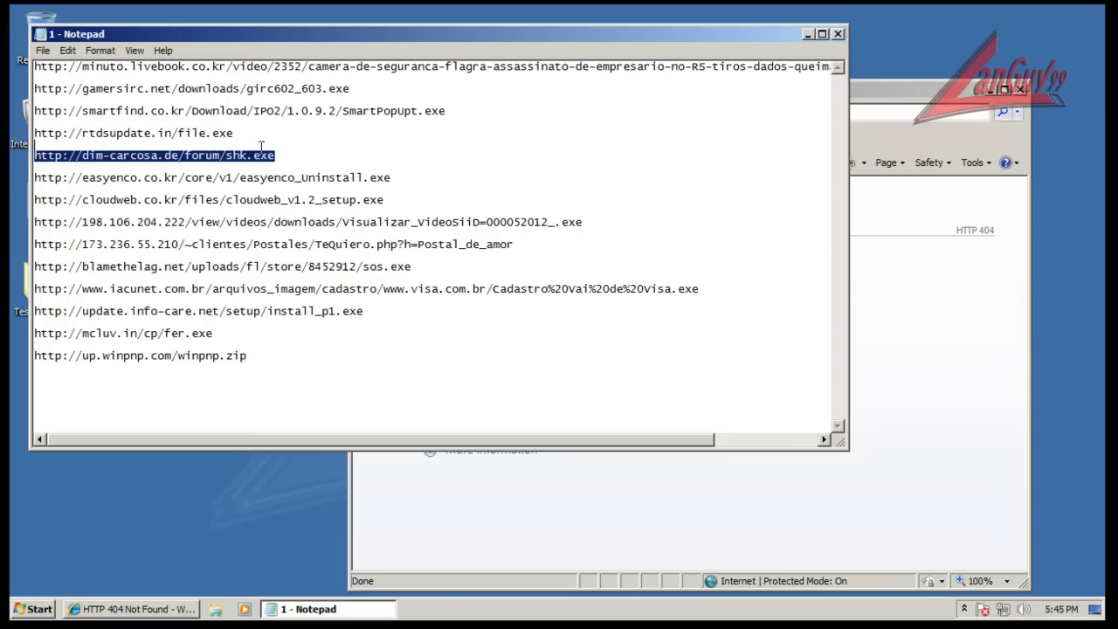
click(932, 99)
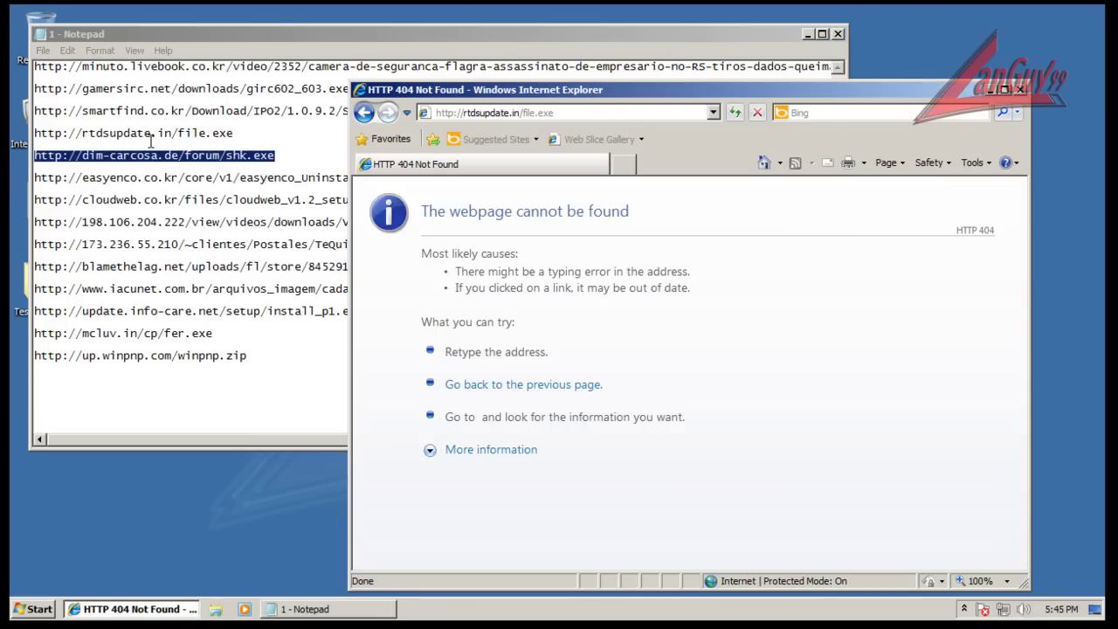
right_click(181, 156)
click(232, 204)
click(878, 107)
click(572, 113)
key(ctrl+v)
key(Return)
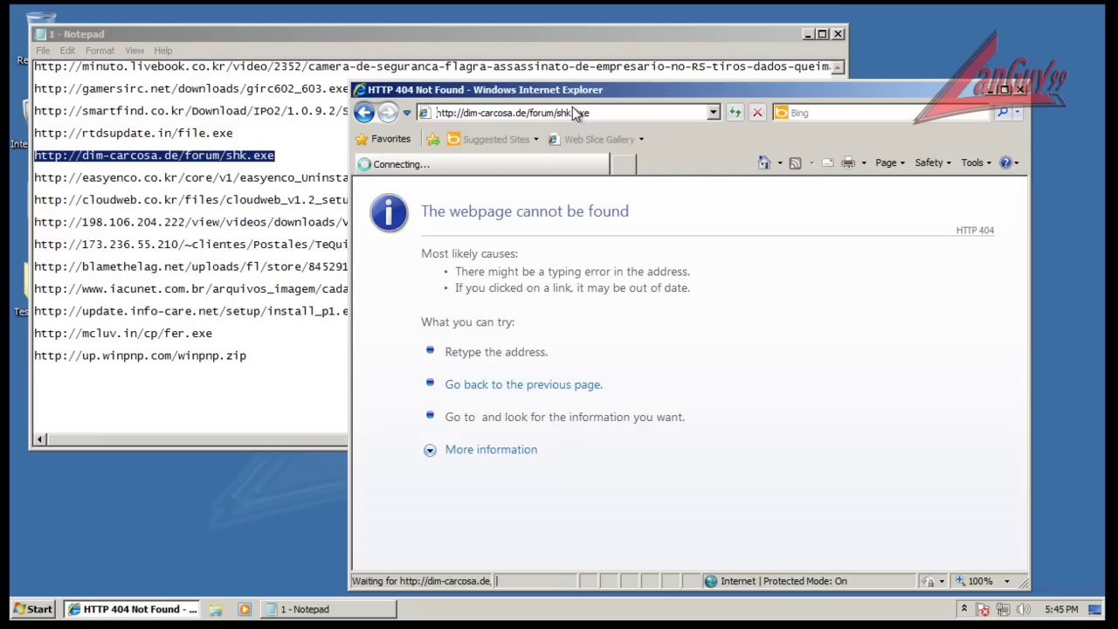
- Run the shk.exe download, submit the suspicious file to VirusBuster for analysis, and remove it to quarantine
click(528, 318)
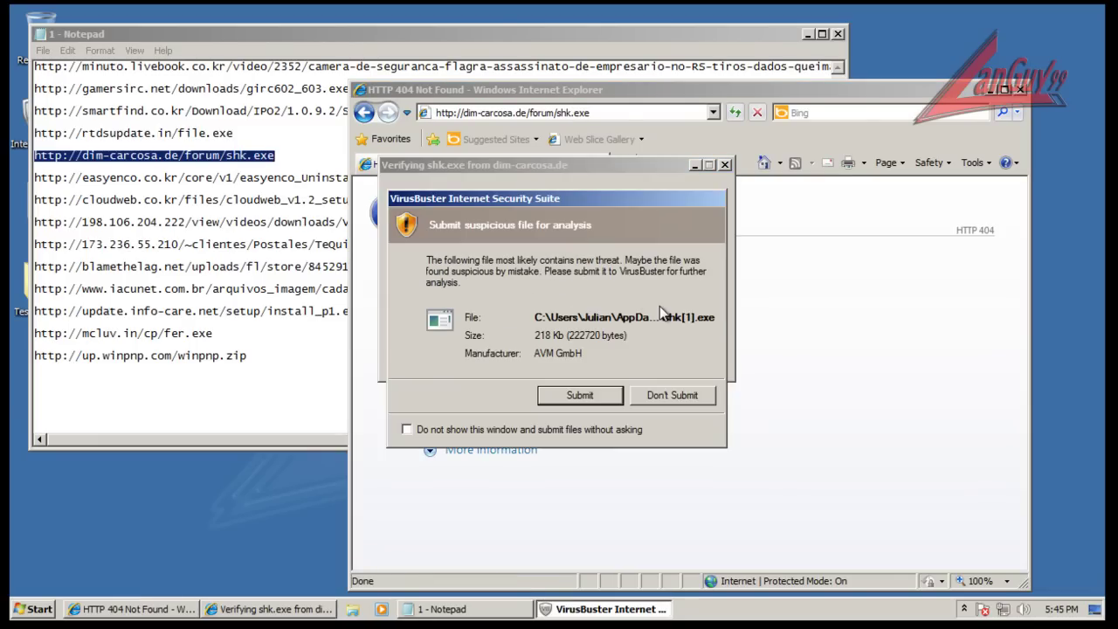
click(587, 397)
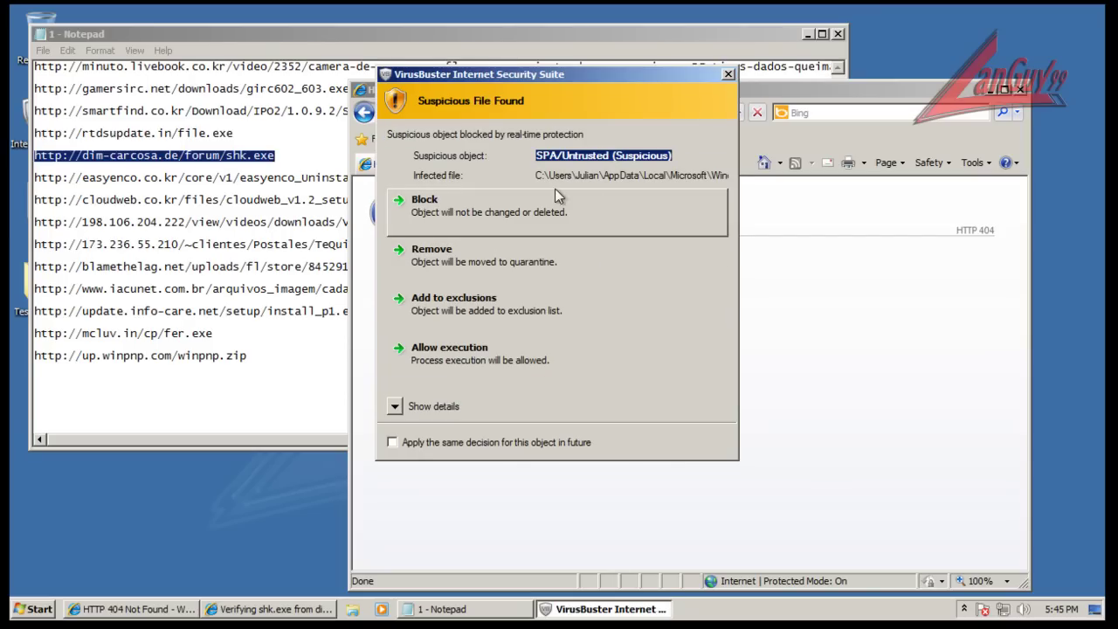
click(510, 257)
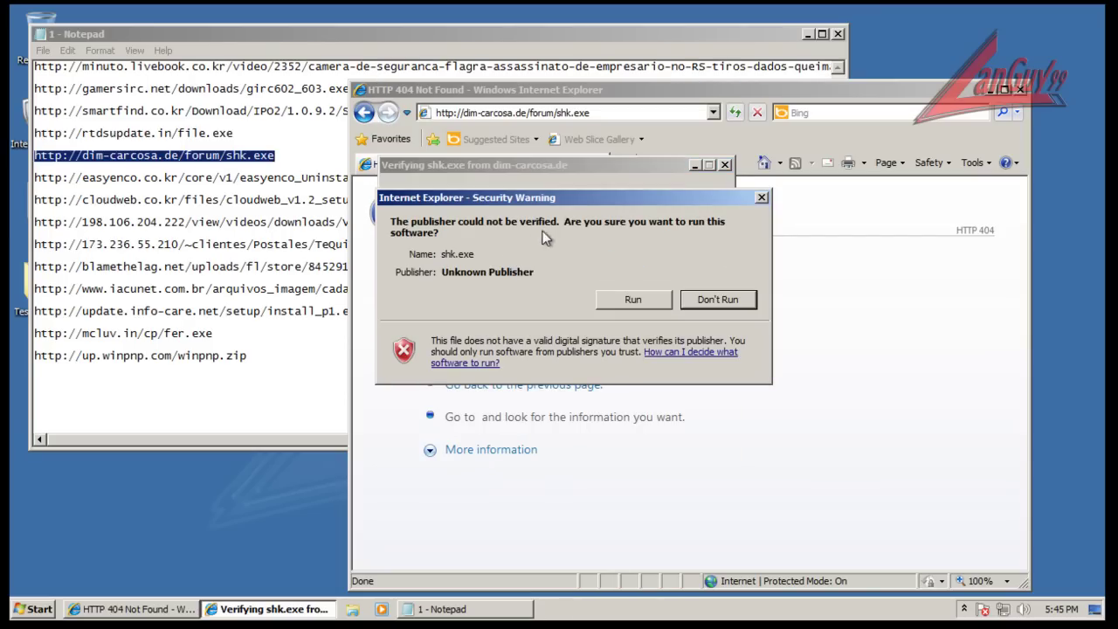
- Try to run shk.exe despite the unverified-publisher warning, and dismiss the Windows access error
click(632, 303)
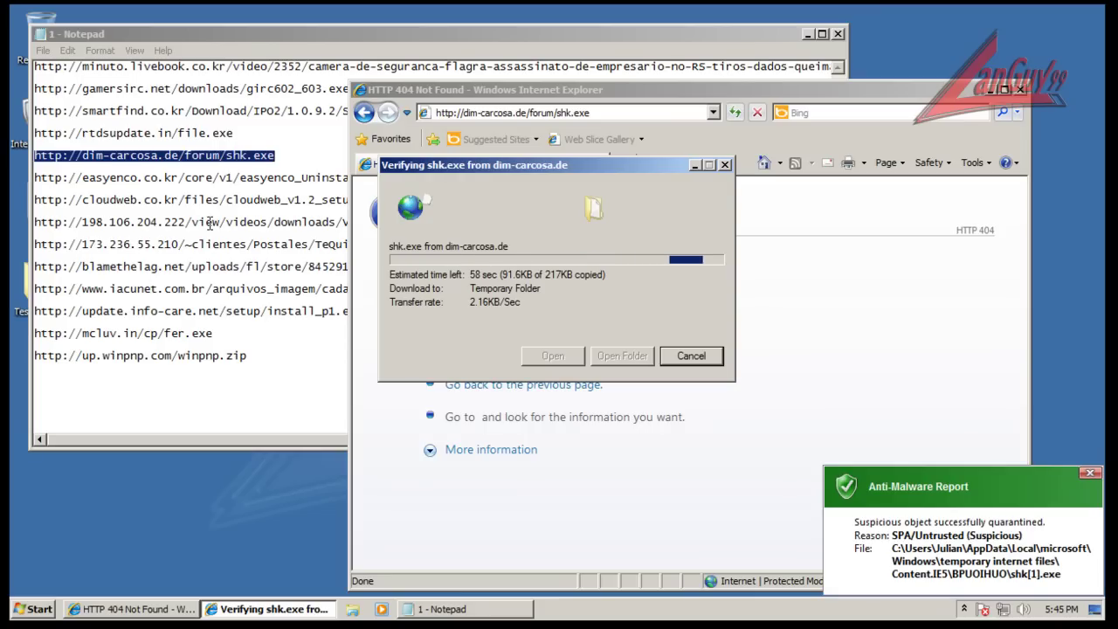
click(518, 267)
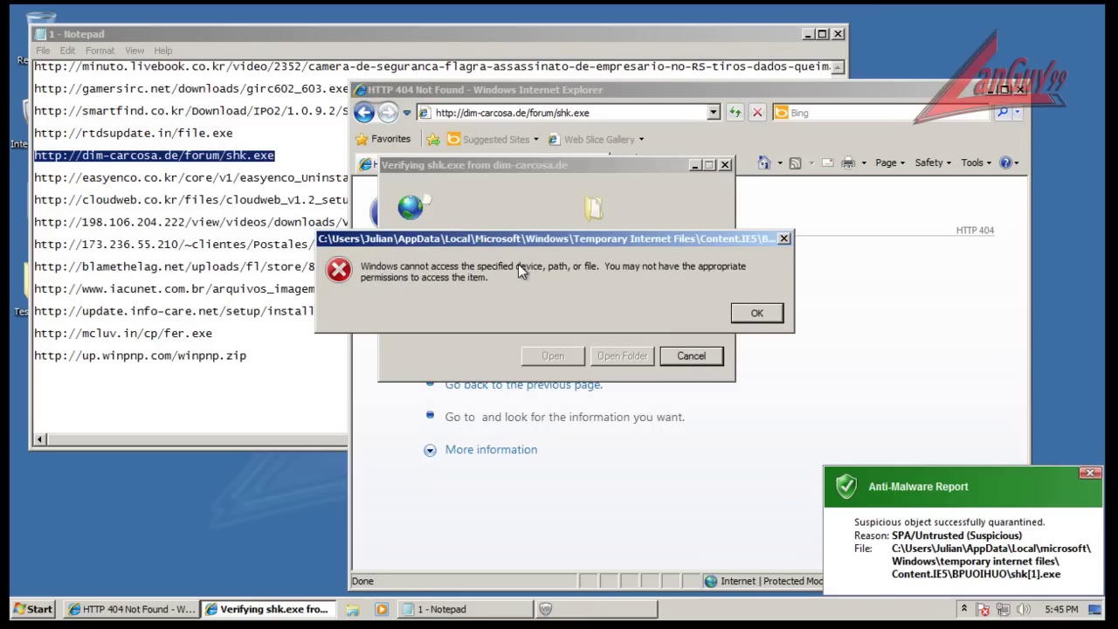
click(740, 312)
- Copy the easyenco.co.kr/core/v1/easyenco_Uninstall.exe link from the Notepad list and load it in Internet Explorer
click(297, 177)
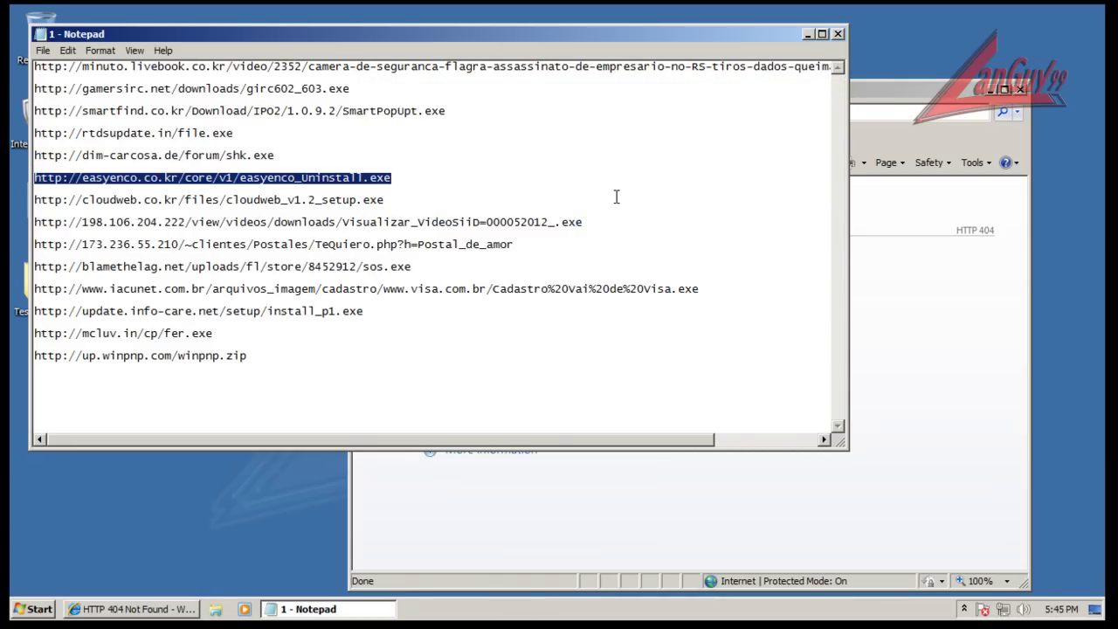
click(879, 106)
click(629, 112)
text(http://easyenco.co.kr/core/v1/easyenco_Uninstall.exe)
key(Return)
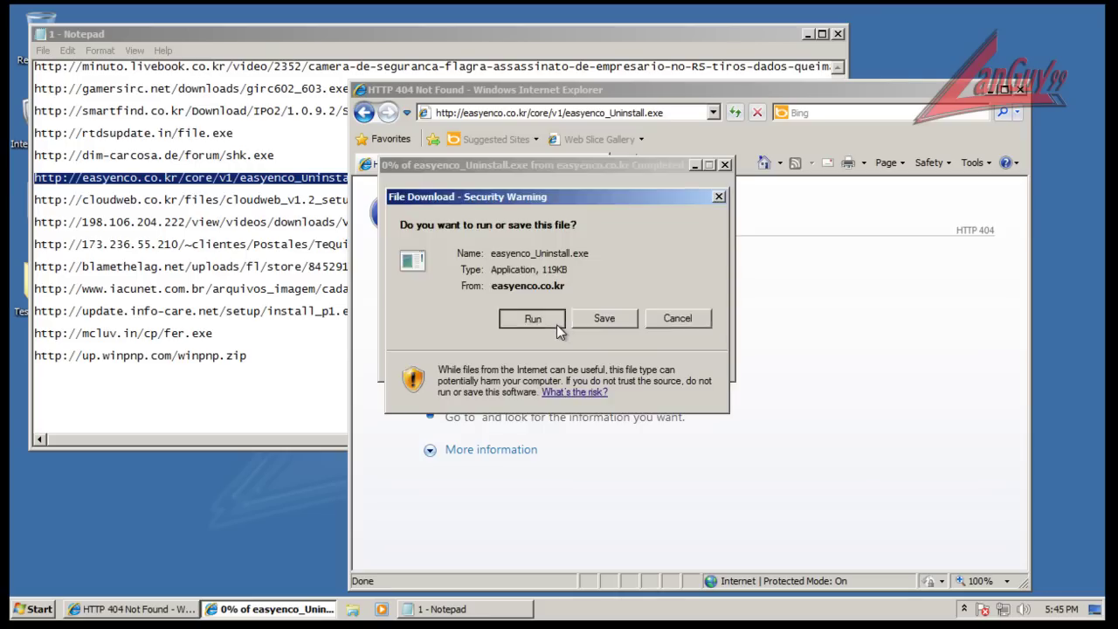
- Run the easyenco_Uninstall.exe download, submit the suspicious file for analysis, and remove it to quarantine
click(557, 324)
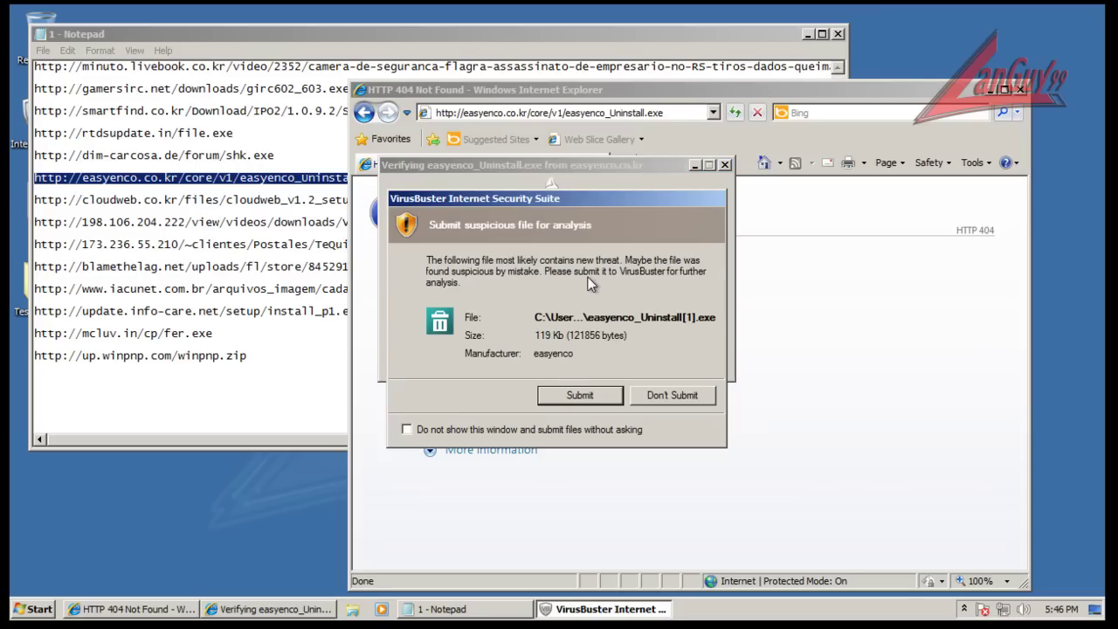
click(590, 396)
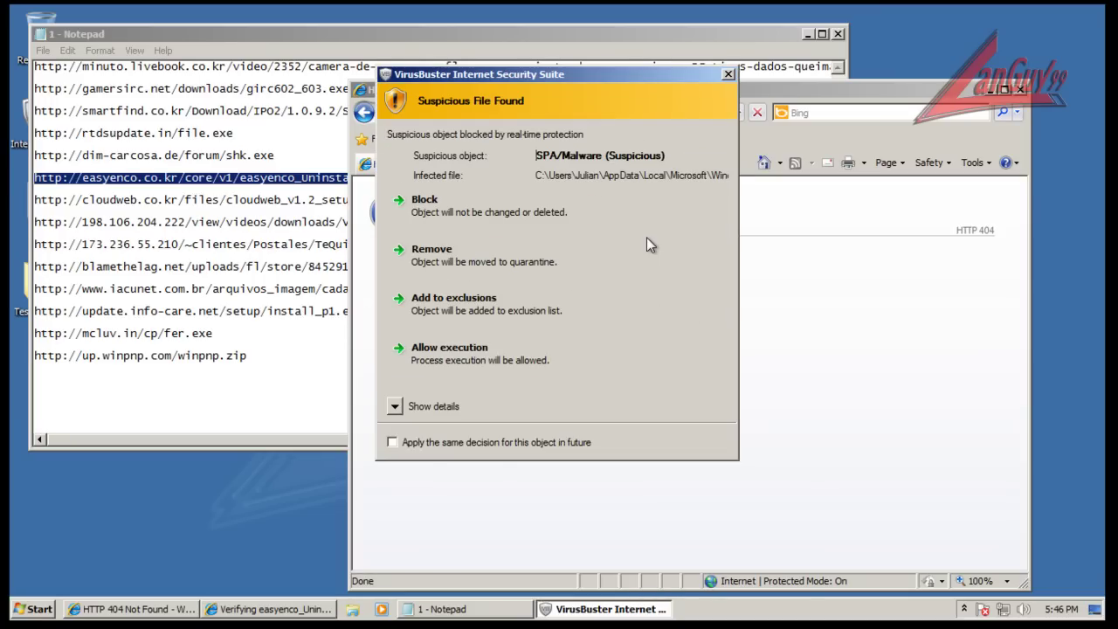
click(481, 263)
- Copy the cloudweb.co.kr link from the Notepad list, load it in Internet Explorer, and run cloudweb_v1.2_setup.exe
click(320, 193)
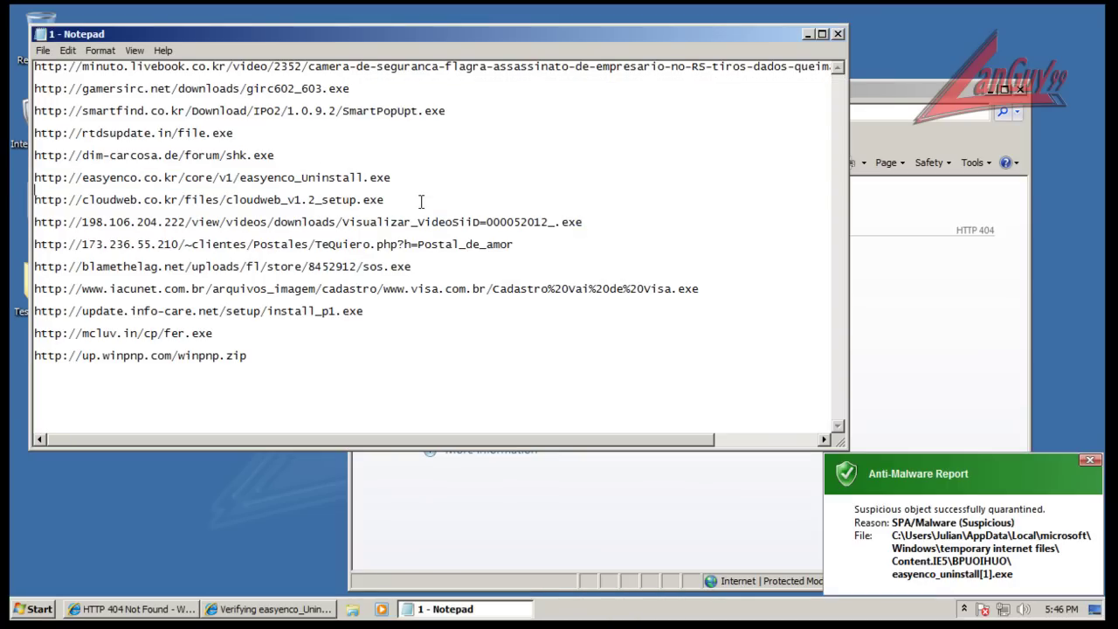
double_click(404, 191)
key(ctrl+c)
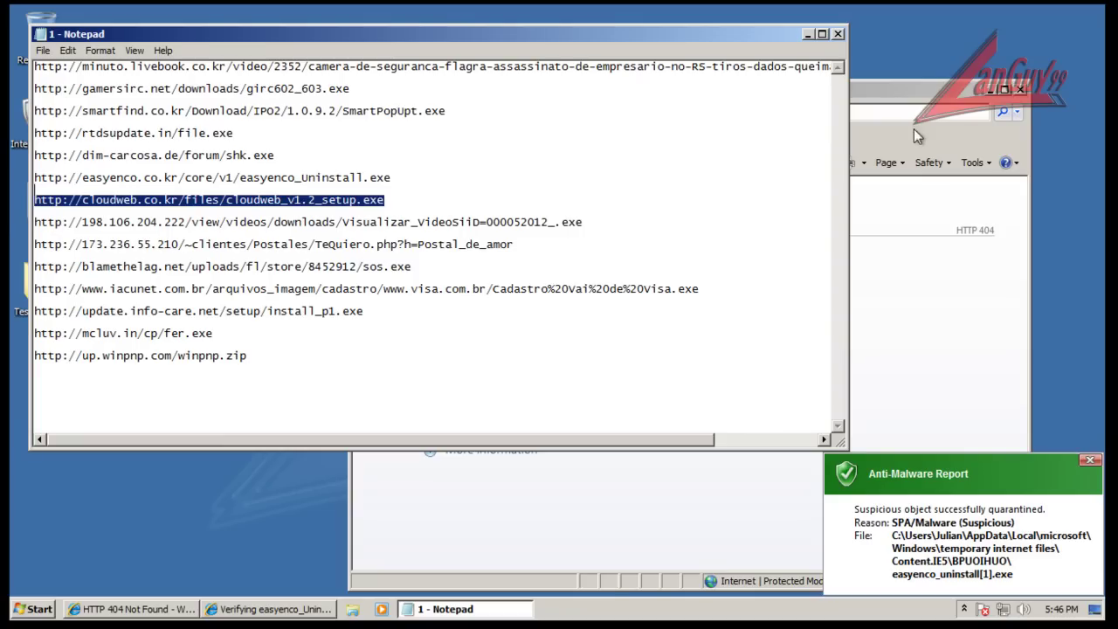
click(929, 98)
click(609, 113)
key(ctrl+v)
key(Return)
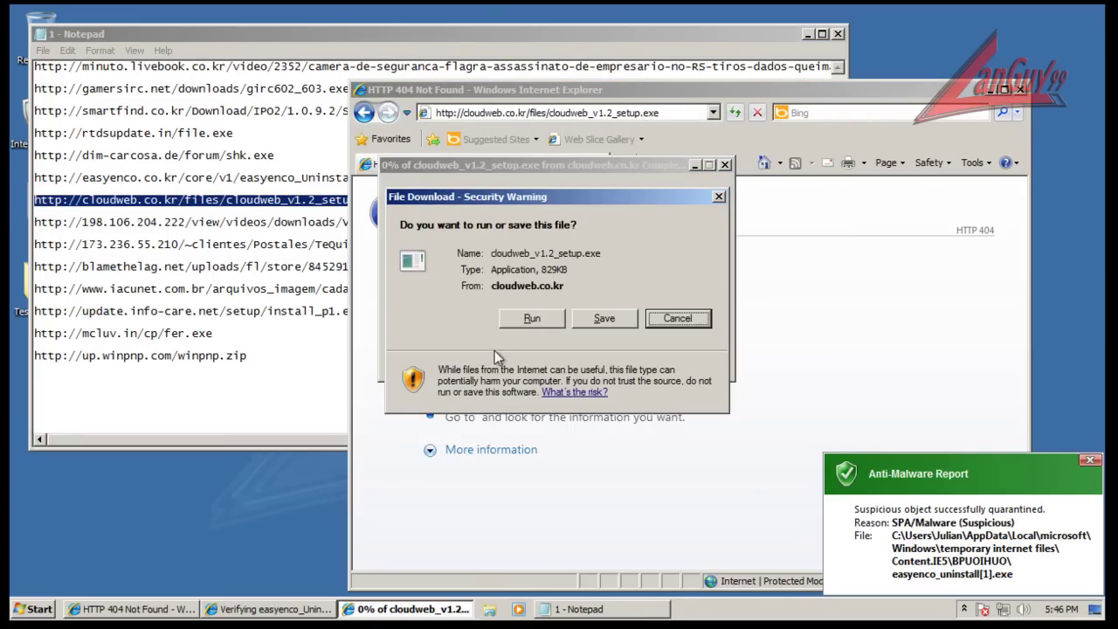
click(534, 317)
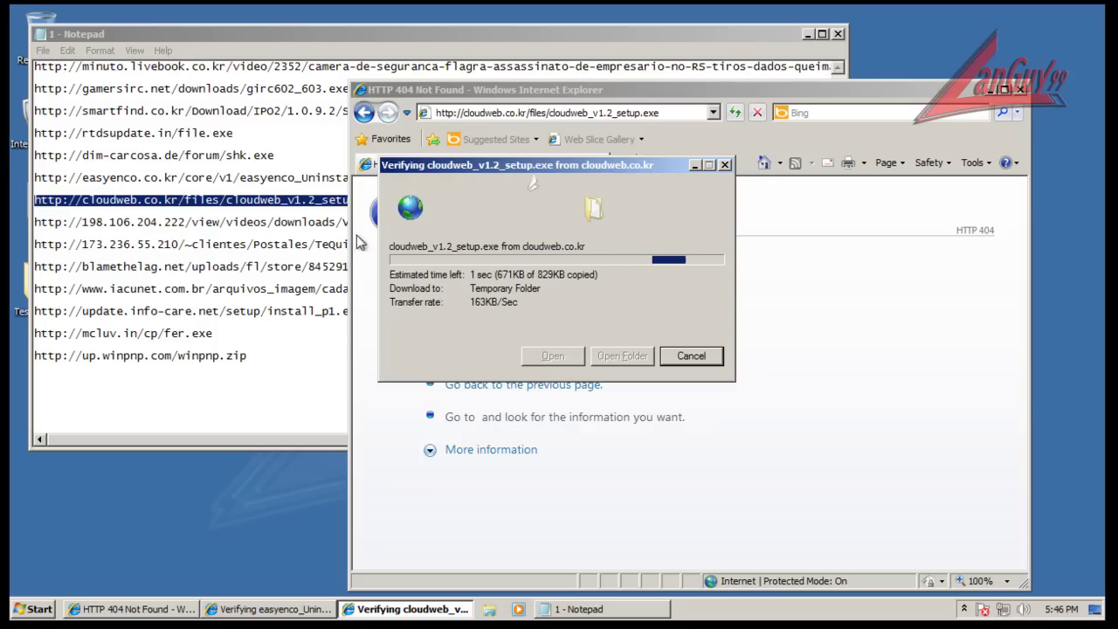
- Copy the 198.106.204.222 Visualizar_VideoSiiD link from the Notepad list and load it in Internet Explorer
click(312, 220)
click(582, 222)
key(shift+Home)
key(ctrl+c)
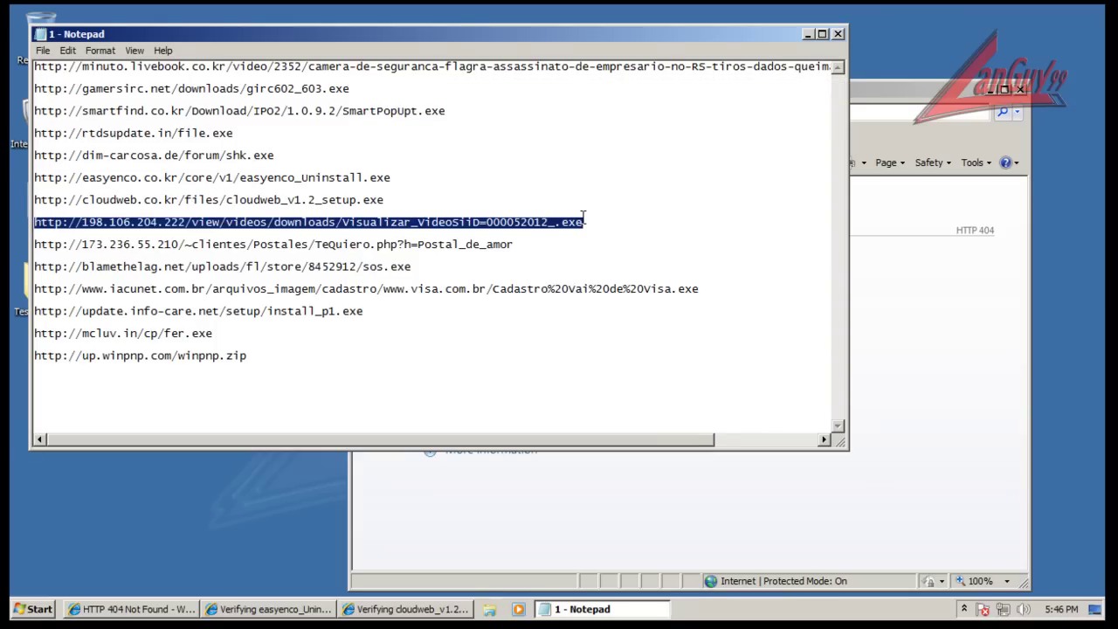
click(874, 90)
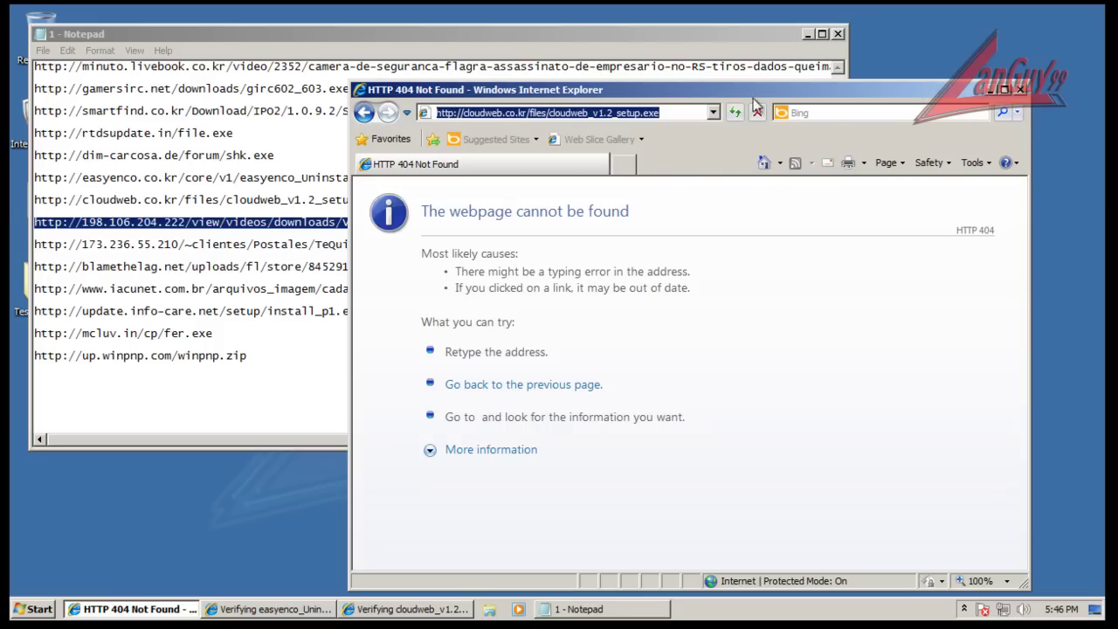
key(ctrl+v)
key(Return)
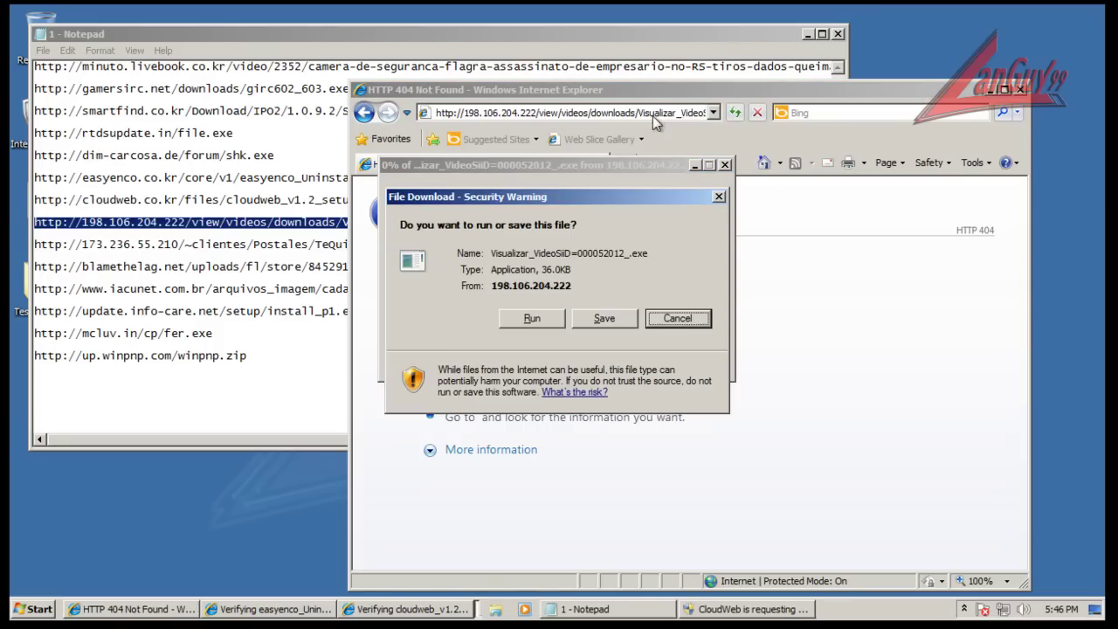
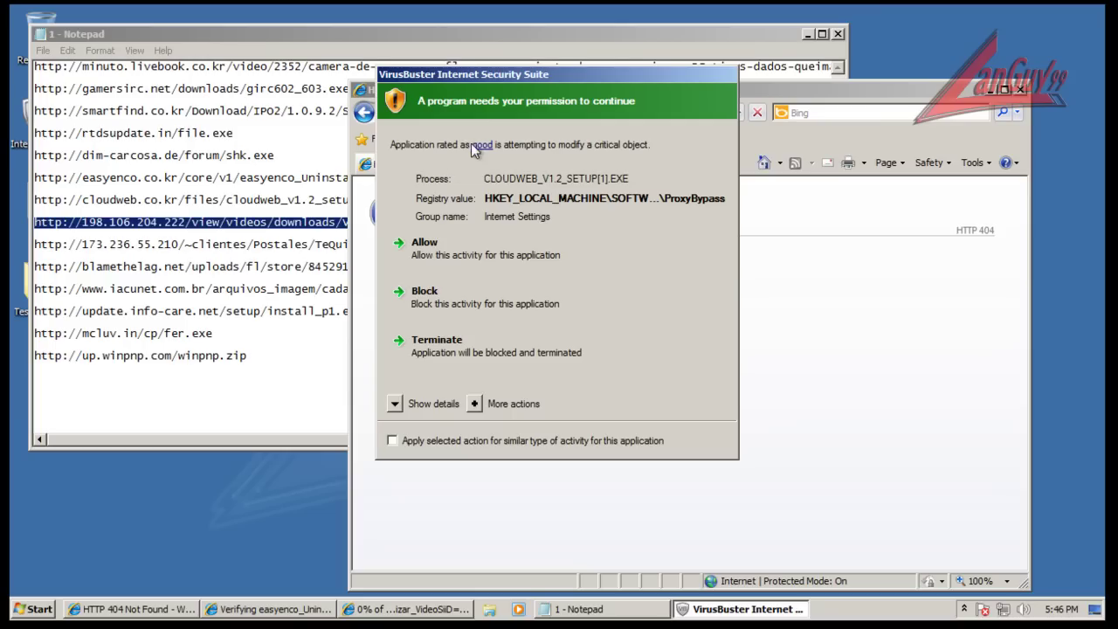
- Allow the CloudWeb setup's change to the ProxyBypass registry value and its outbound HTTP connection to 114.207.246.164
click(477, 258)
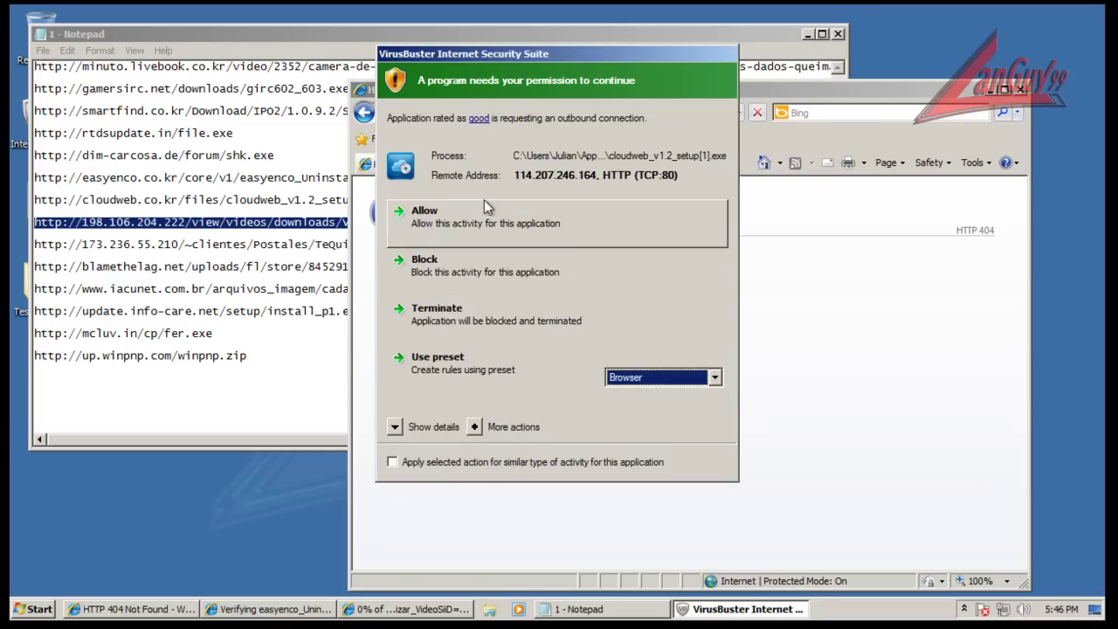
click(486, 214)
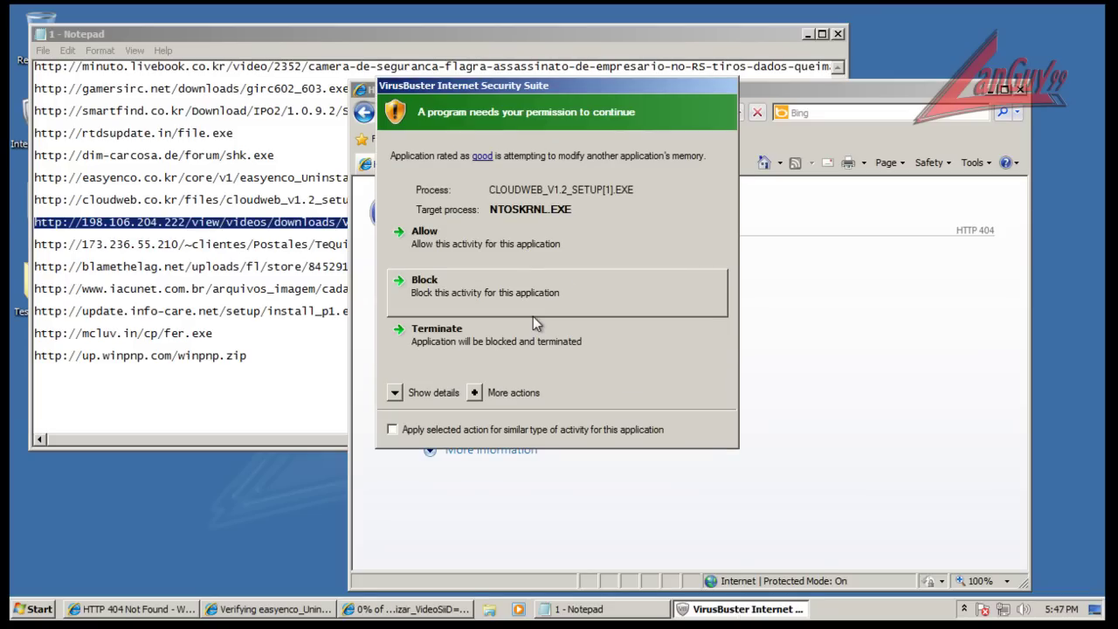
- Install CloudWeb with its default options, allowing the setup to modify NTOSKRNL.EXE's memory and the Browser Helper Objects registry value
click(520, 245)
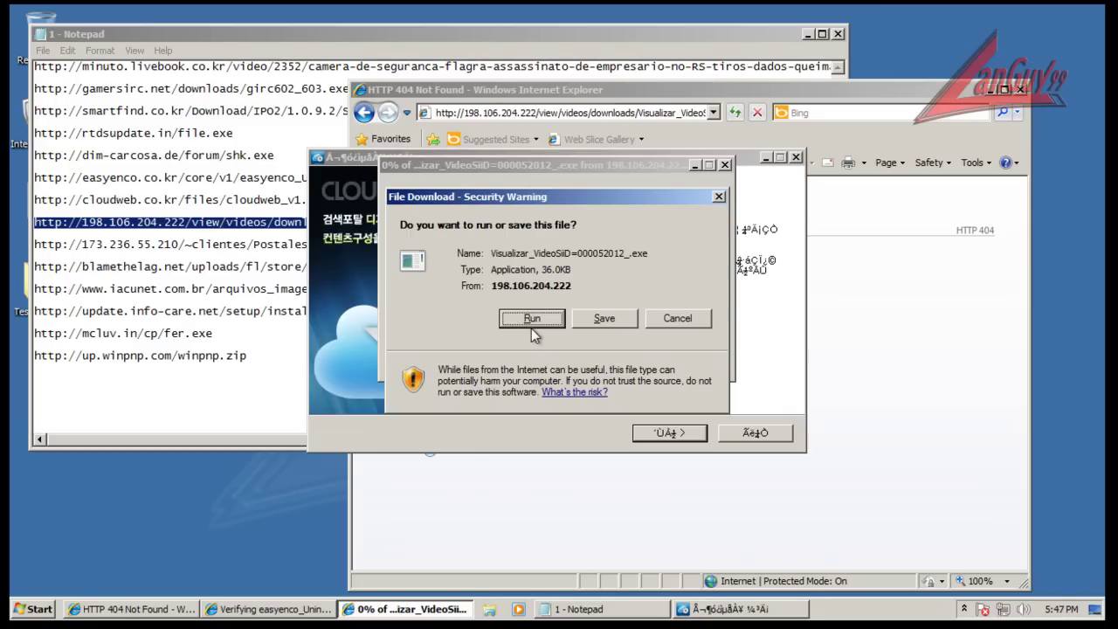
click(654, 428)
click(657, 432)
click(657, 434)
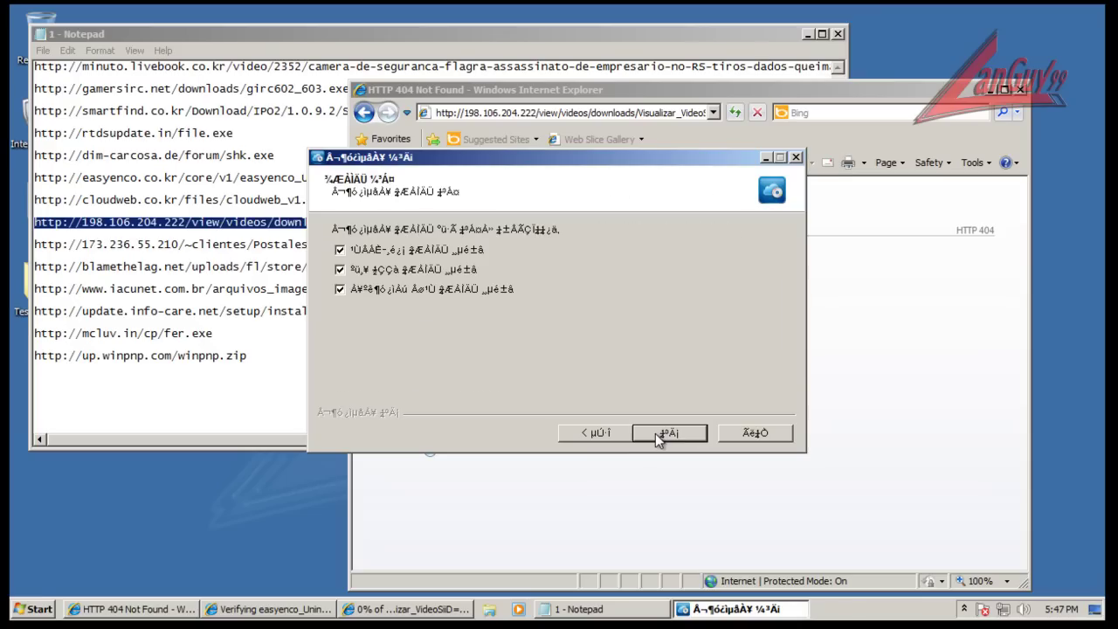
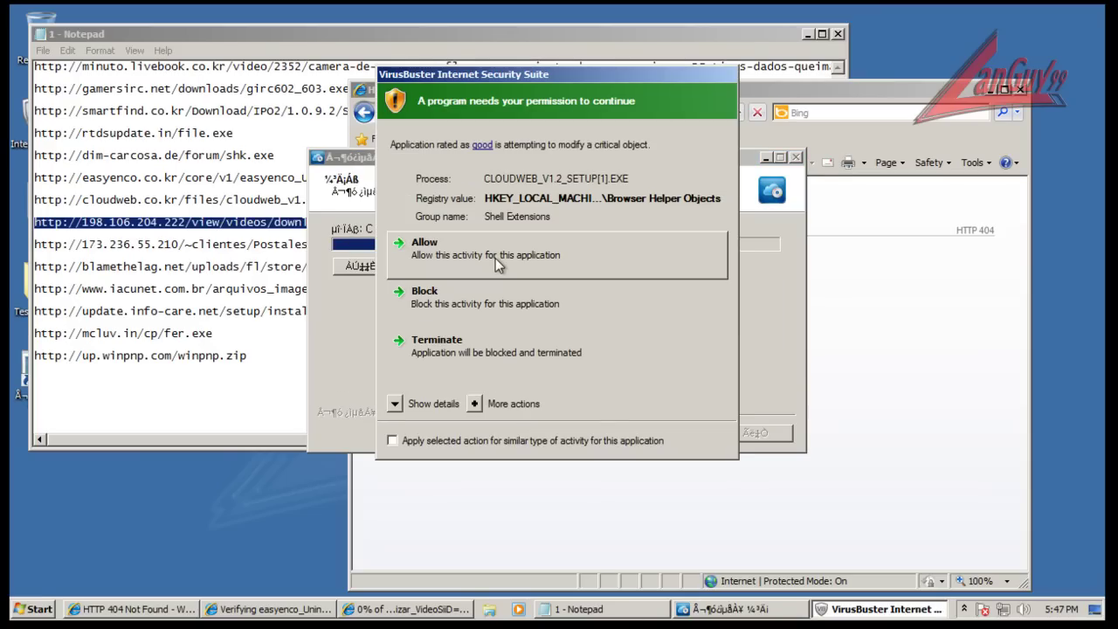
click(495, 258)
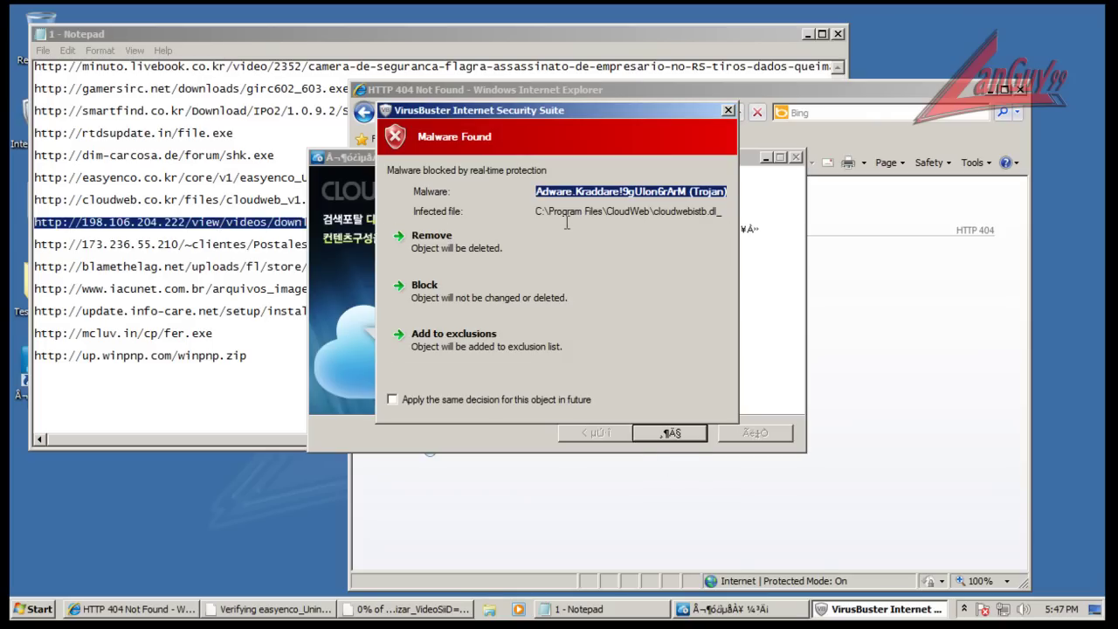
- Remove the infected cloudwebistb.dl_ file and finish the CloudWeb setup wizard
click(666, 210)
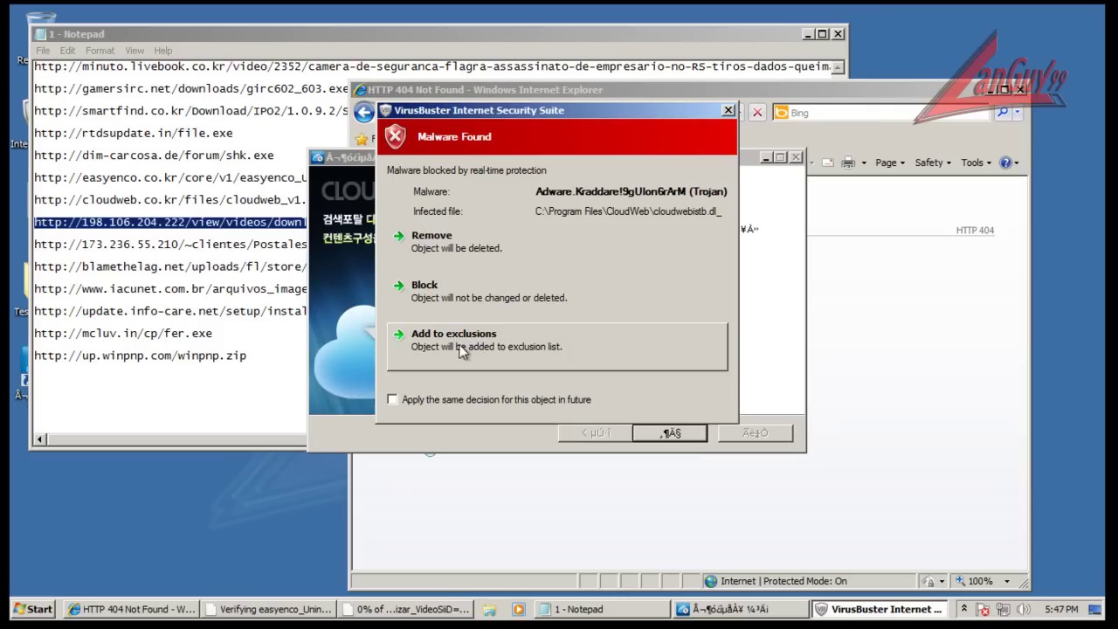
click(475, 251)
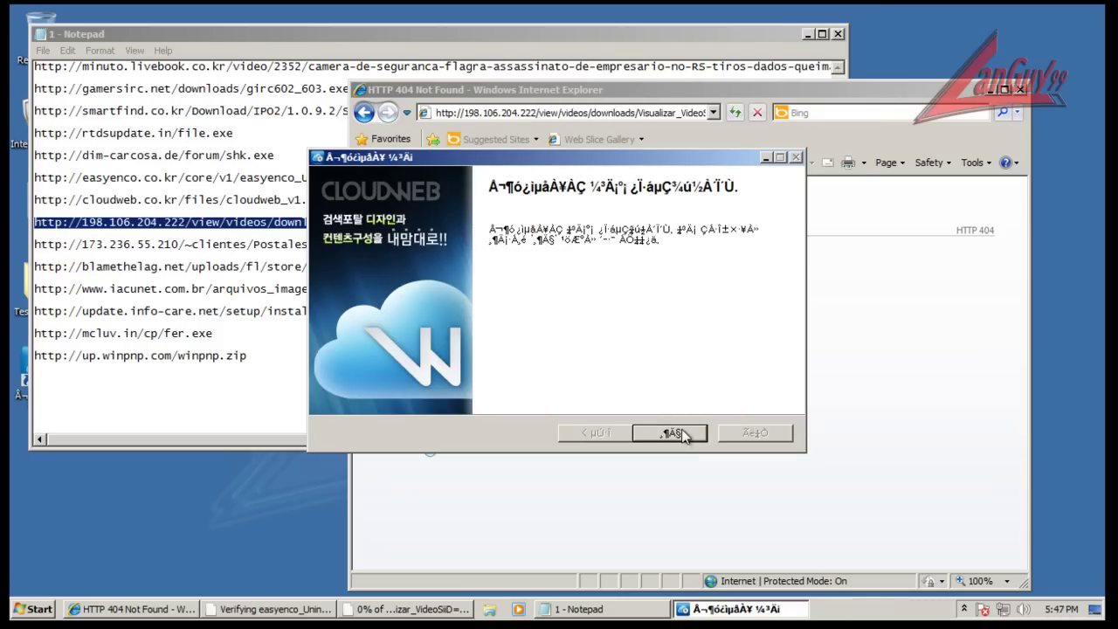
click(679, 432)
click(688, 366)
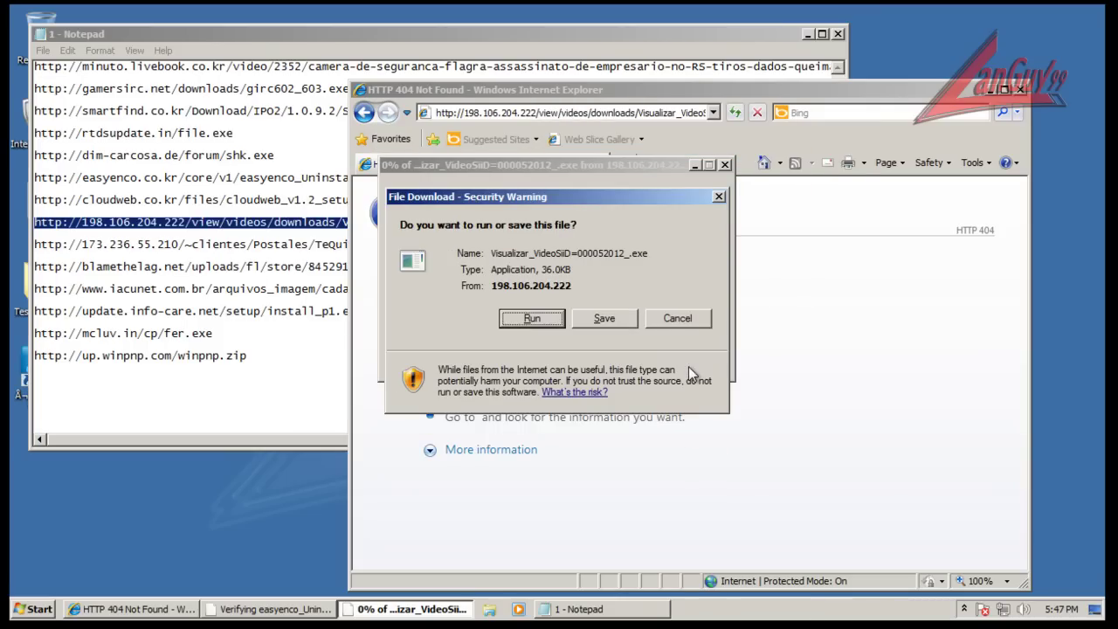
- Cancel the Visualizar_VideoSiiD download and copy the 173.236.55.210 TeQuiero link from the Notepad list
click(676, 319)
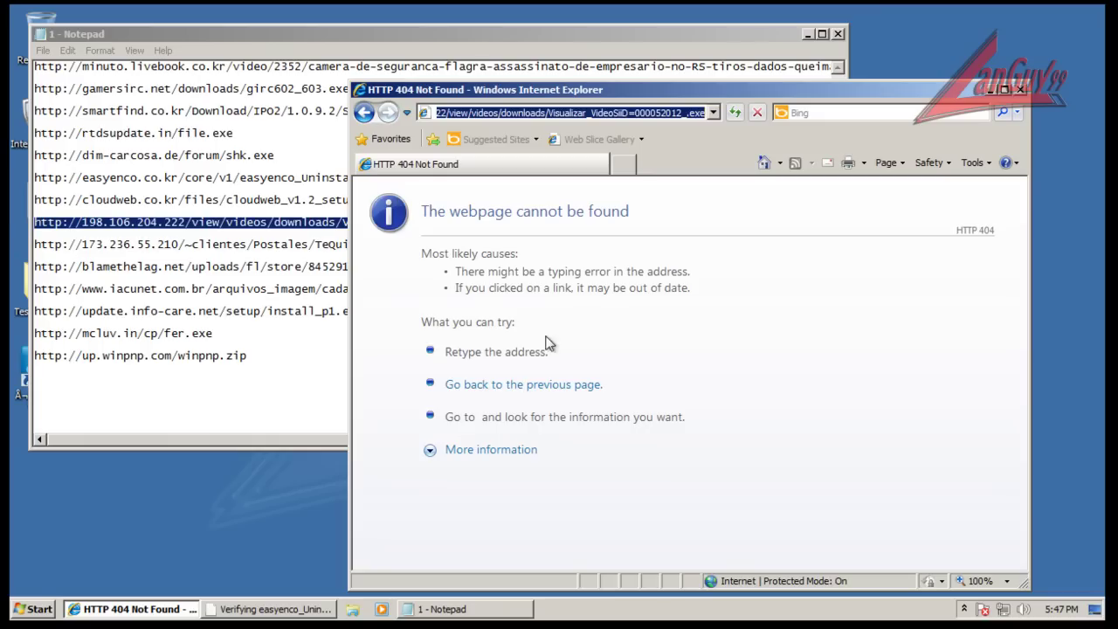
click(320, 244)
key(shift+Home)
key(ctrl+c)
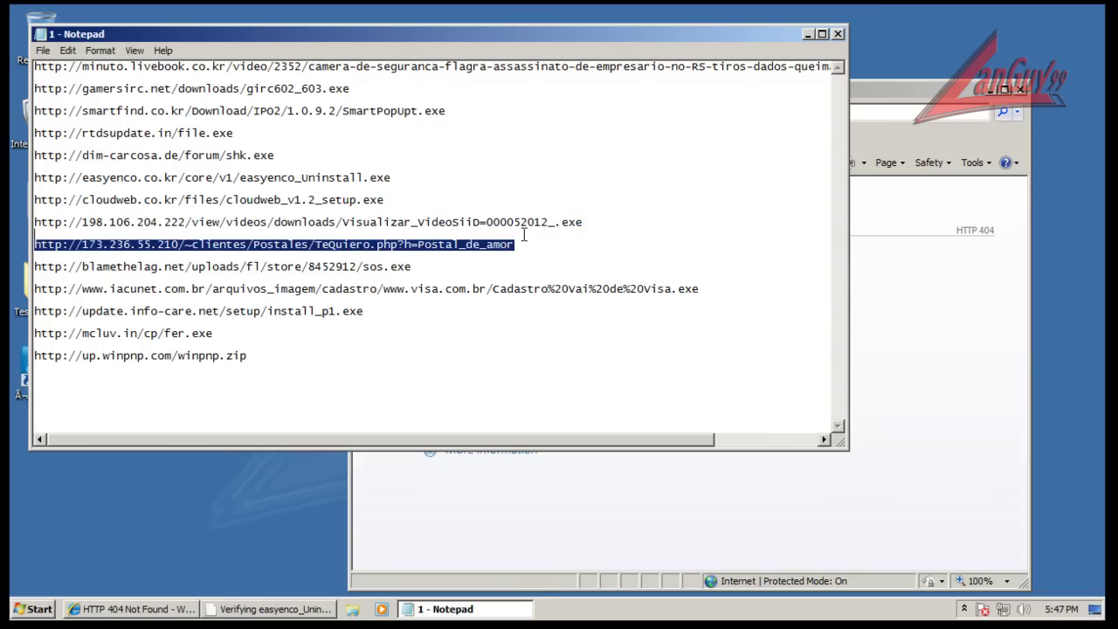
click(894, 97)
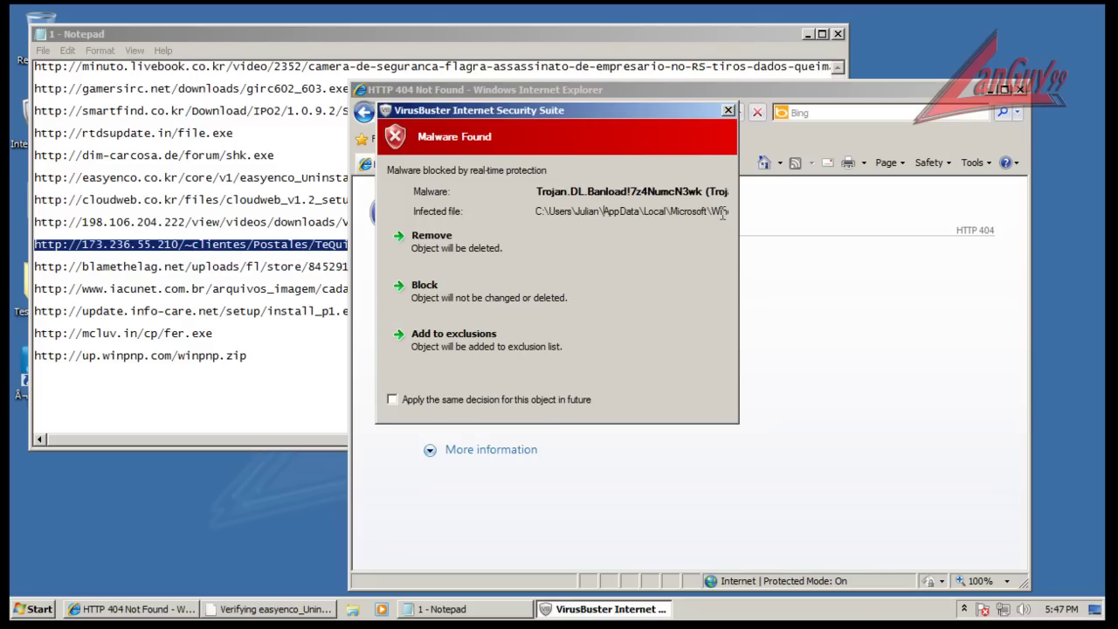
- Read the full malware name and infected file path in the Malware Found alert, and remove the infected file
drag(723, 214, 842, 234)
click(652, 210)
drag(551, 214, 525, 212)
click(598, 210)
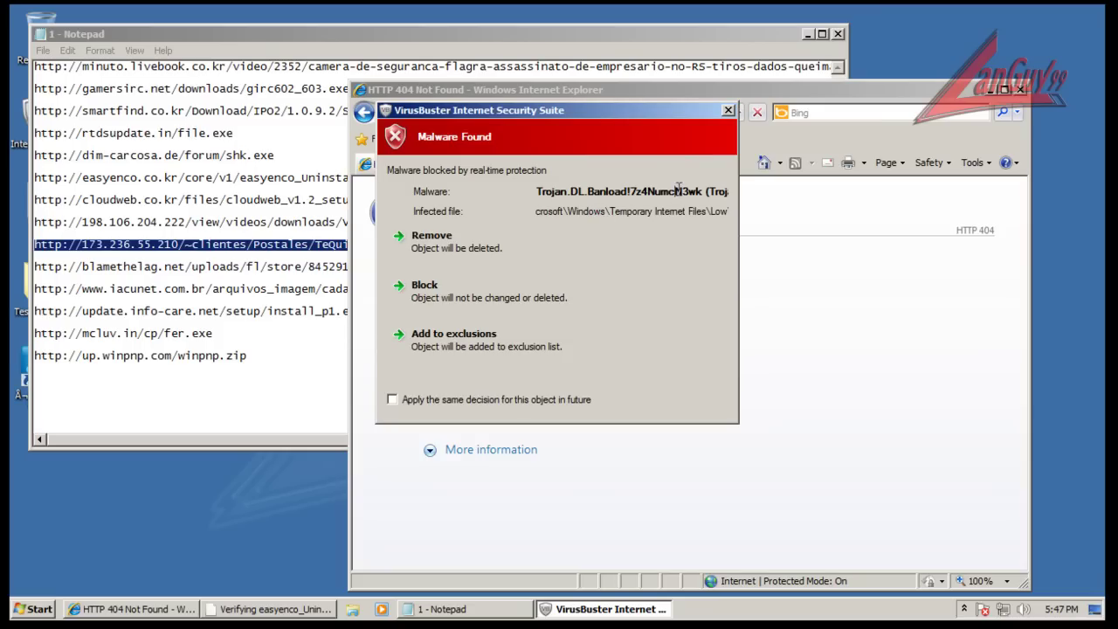
drag(679, 189, 734, 191)
click(632, 189)
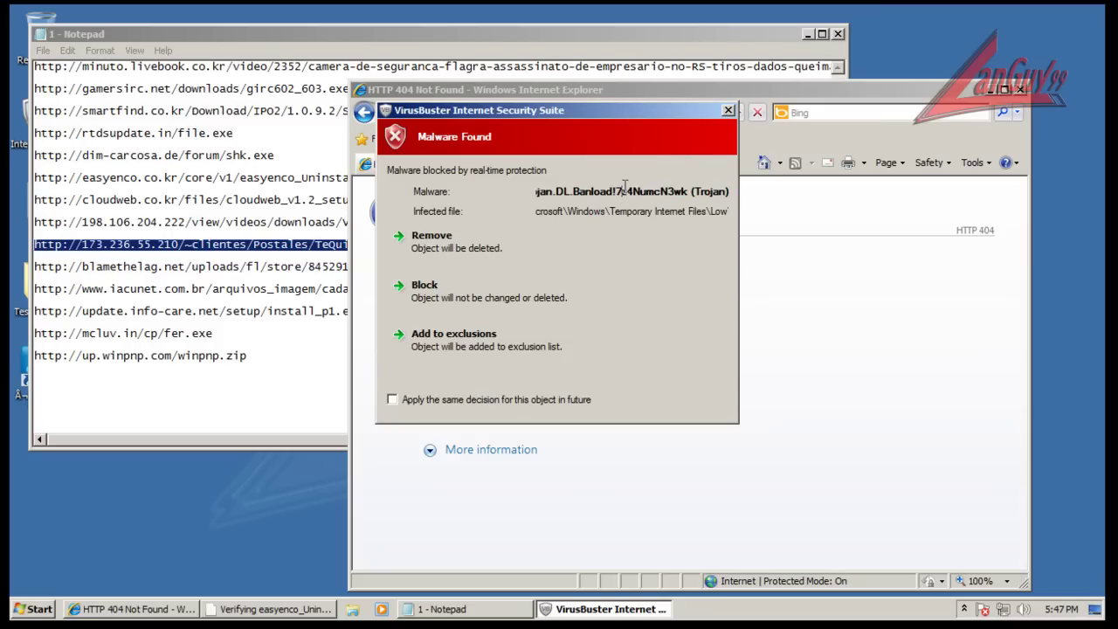
click(468, 238)
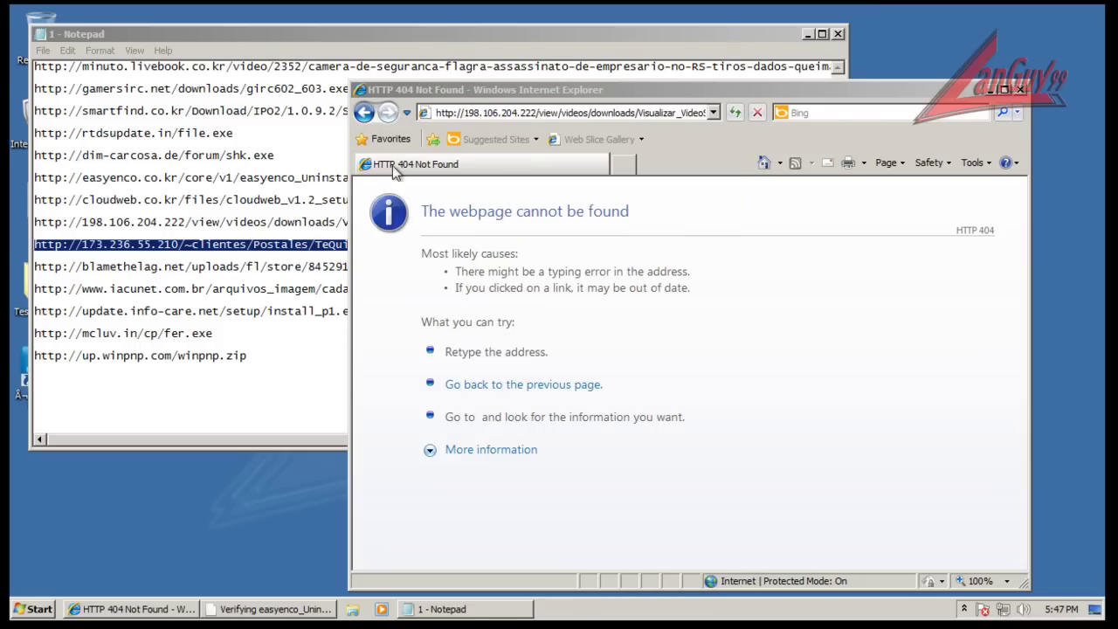
- Load the copied 173.236.55.210 TeQuiero link in Internet Explorer
click(469, 28)
click(927, 91)
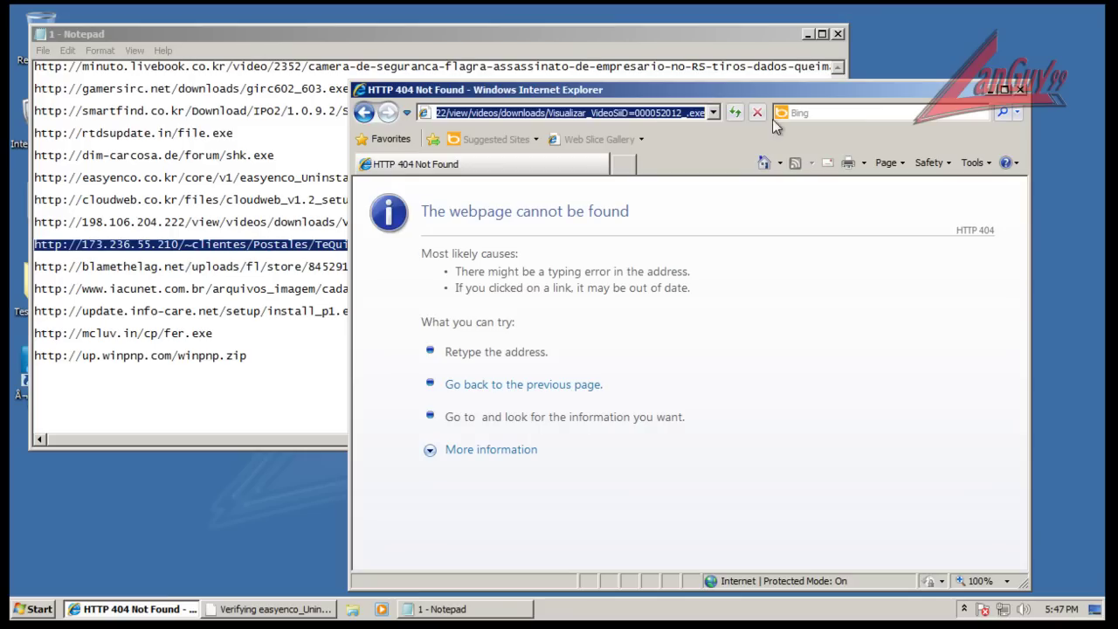
key(ctrl+v)
key(Return)
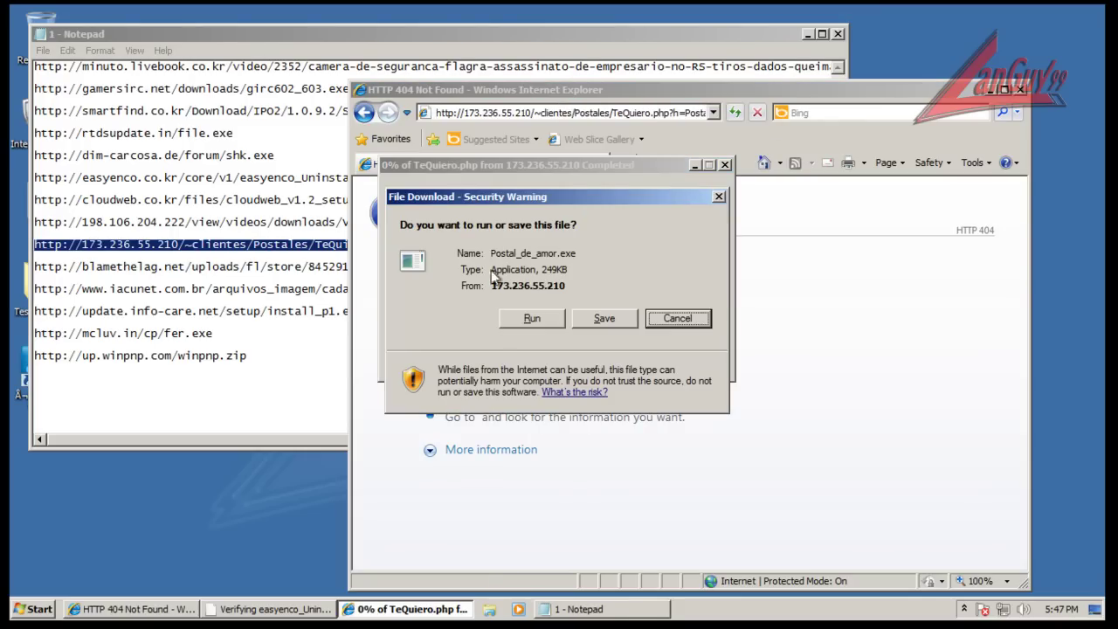
- Run Postal_de_amor.exe with permission to change the computer, and submit the suspicious file for analysis
click(552, 320)
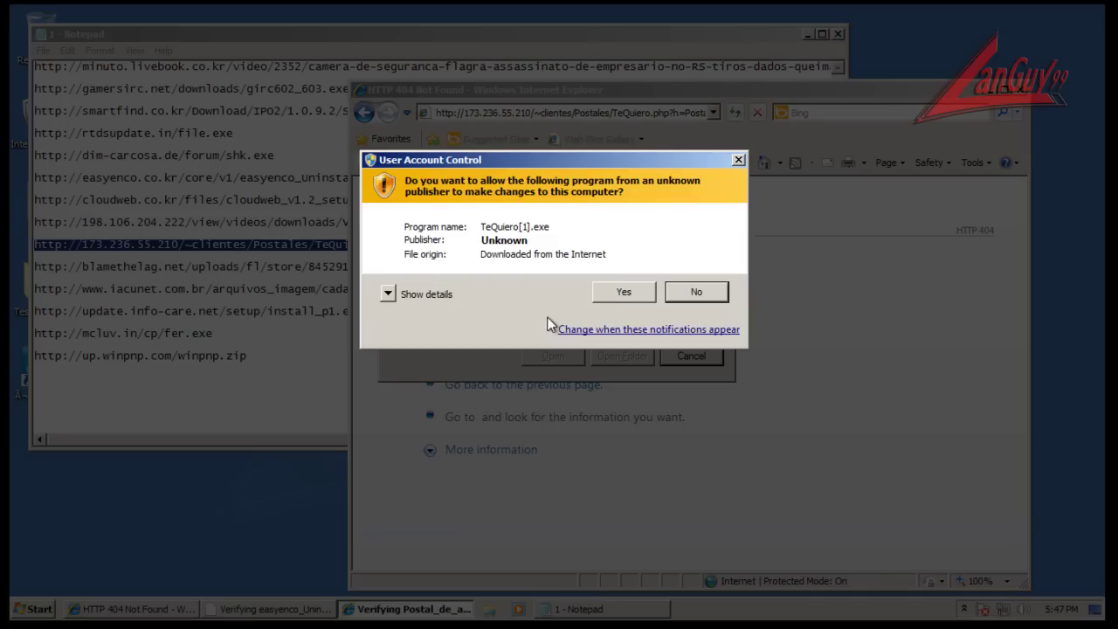
click(614, 297)
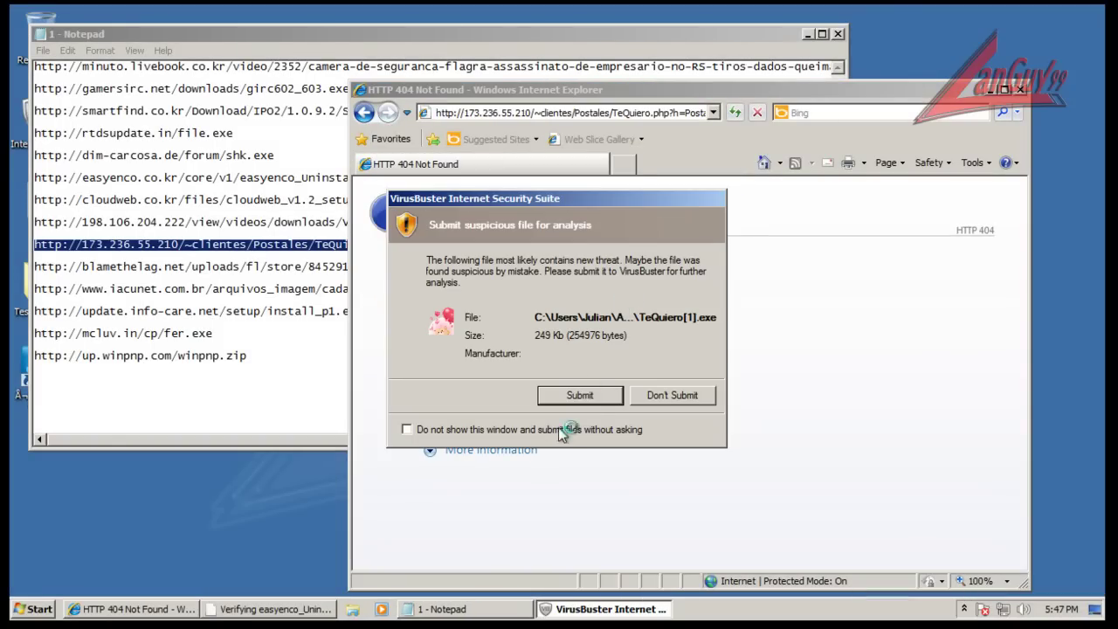
click(597, 394)
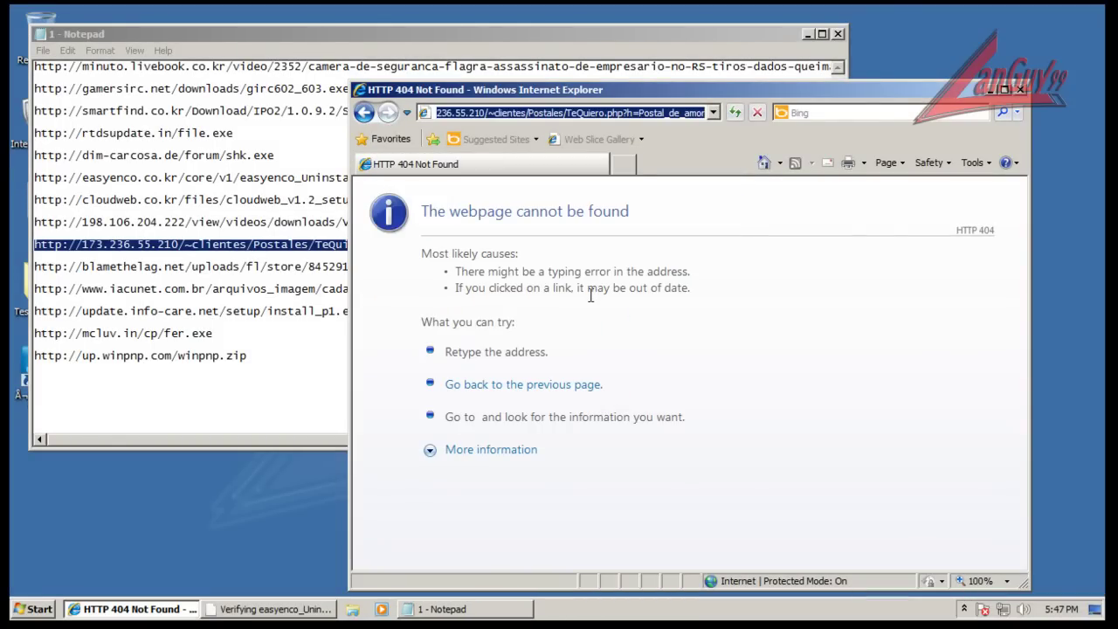
- Copy the blamethelag.net link from the Notepad list, load it in Internet Explorer, and run sos.exe
click(341, 265)
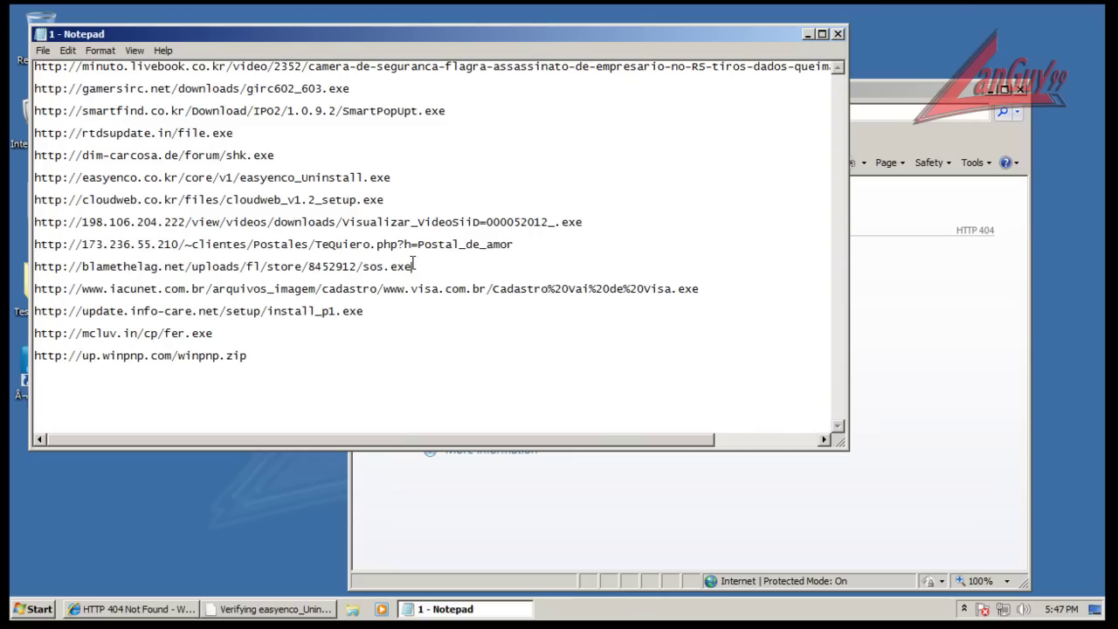
double_click(421, 264)
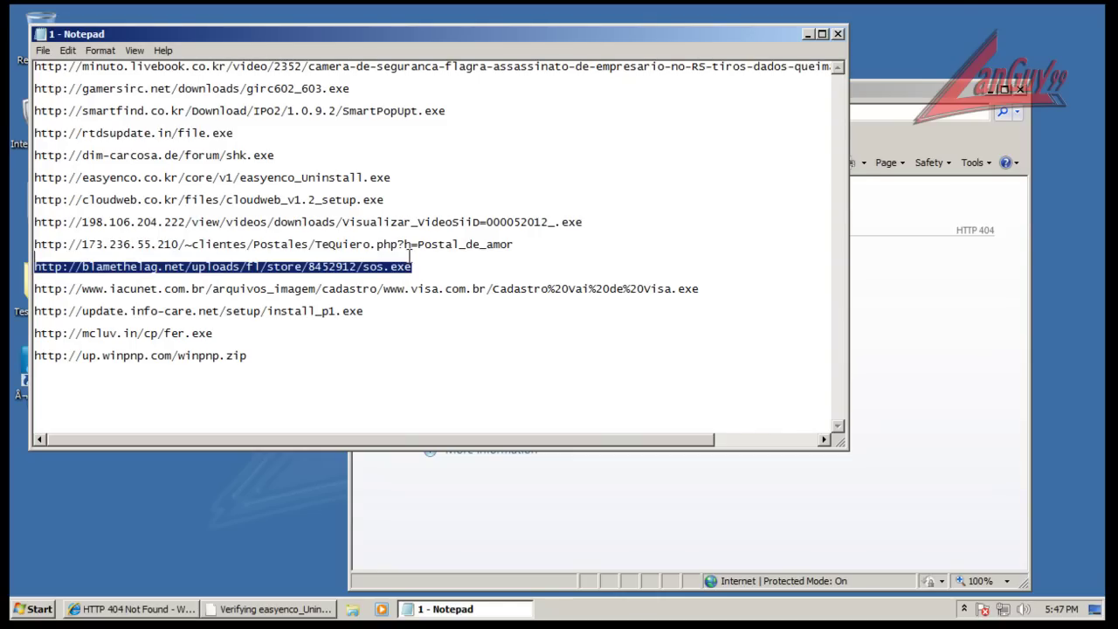
click(900, 94)
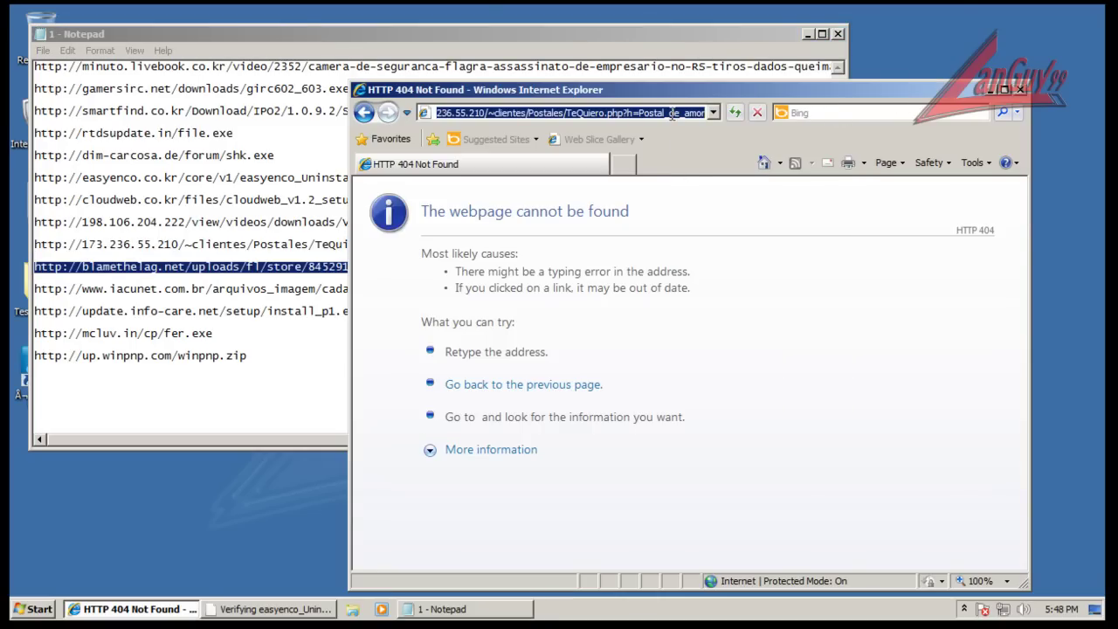
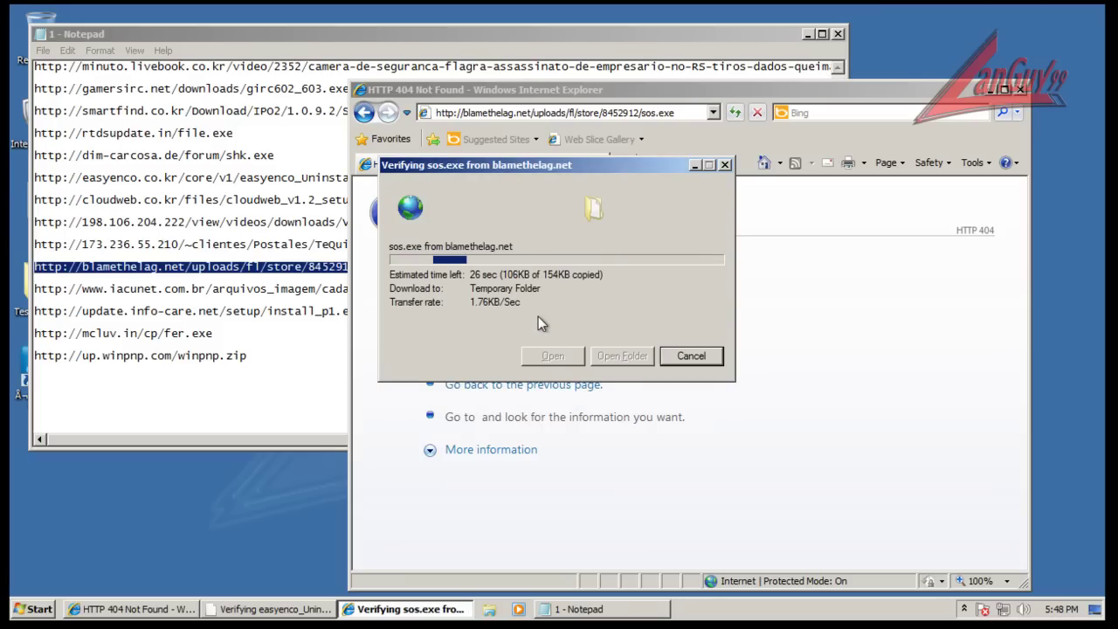
- Submit sos.exe for analysis and quarantine it, allowing the CloudWeb service's ProxyBypass change and HTTP connection to 114.207.246.164
click(584, 397)
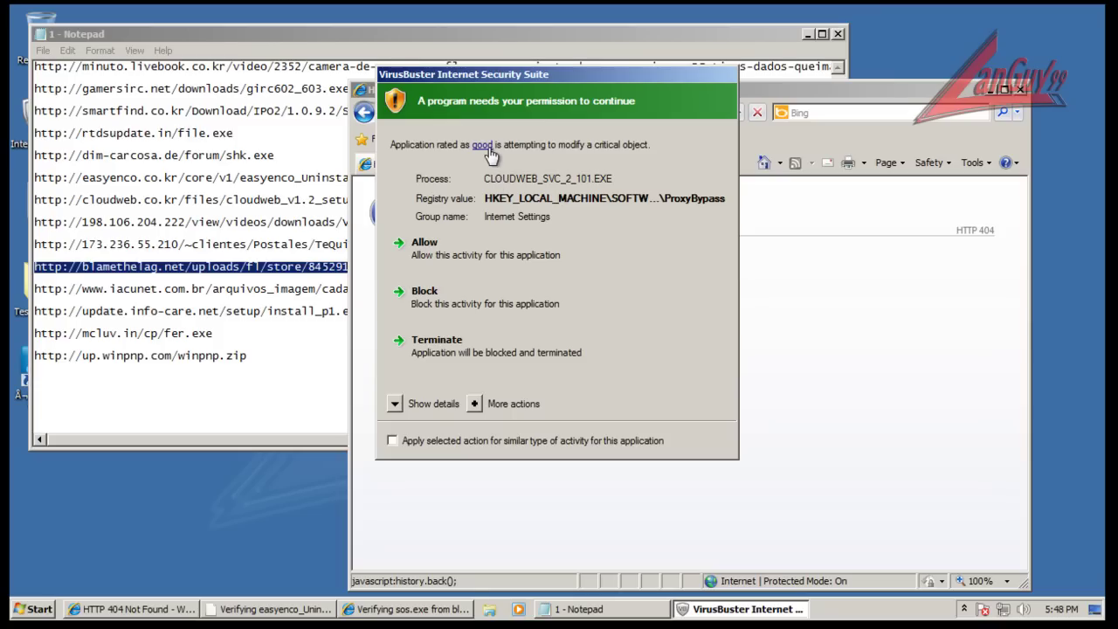
click(458, 256)
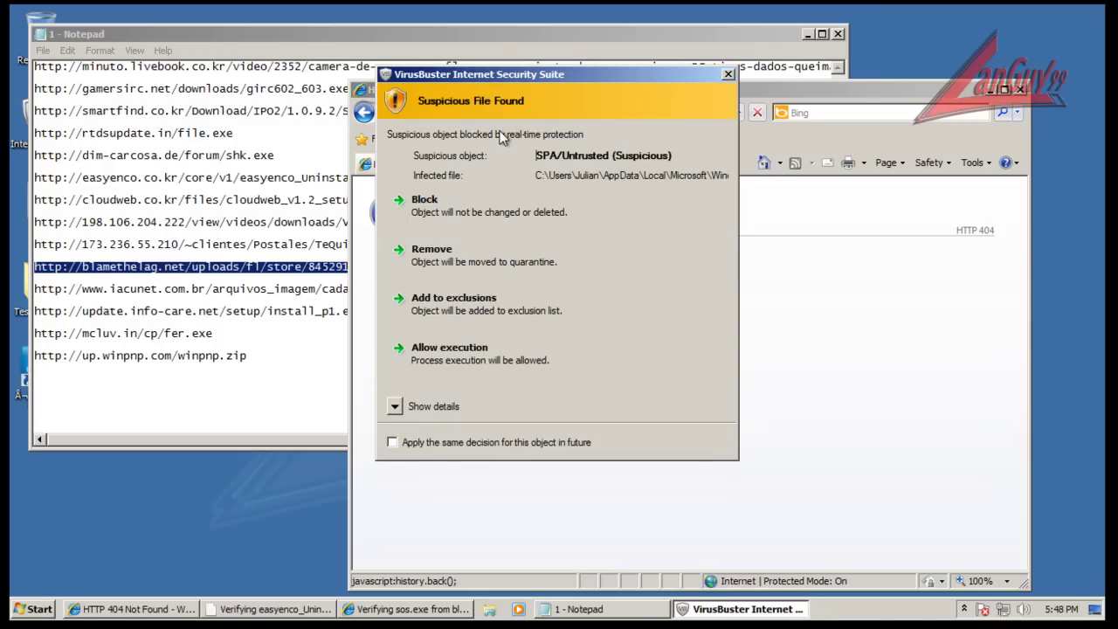
click(477, 248)
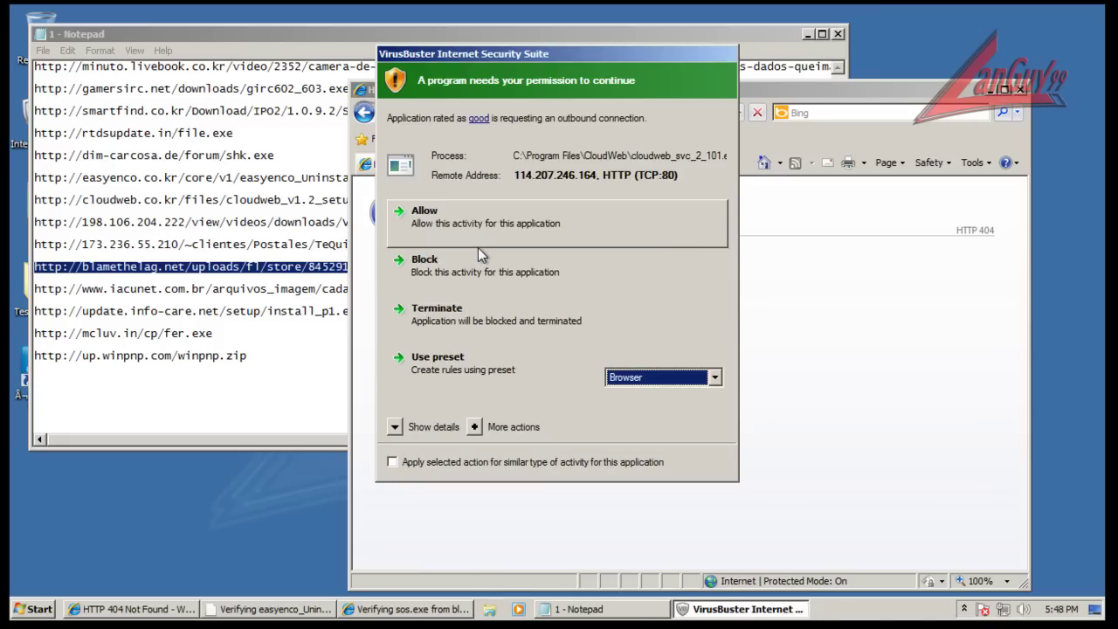
click(488, 220)
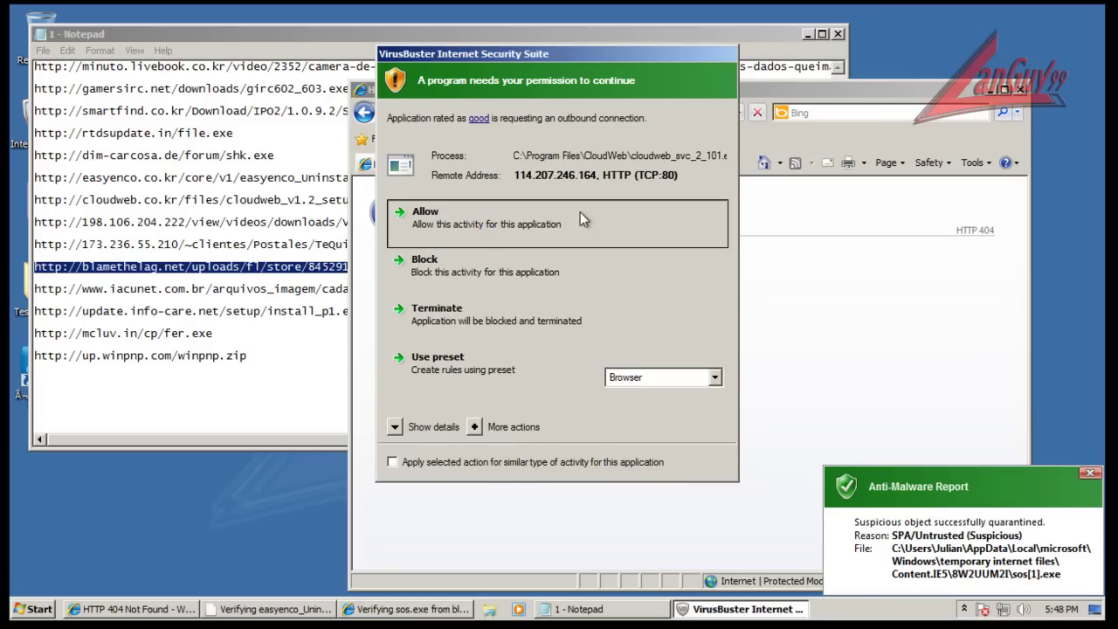
click(307, 293)
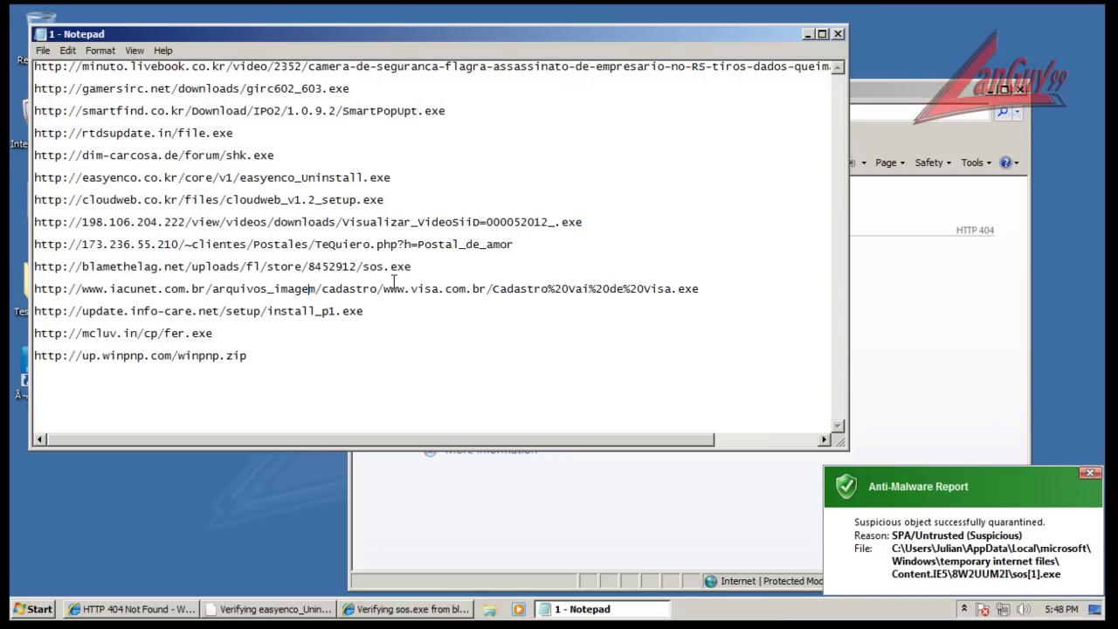
key(shift+Home)
key(ctrl+c)
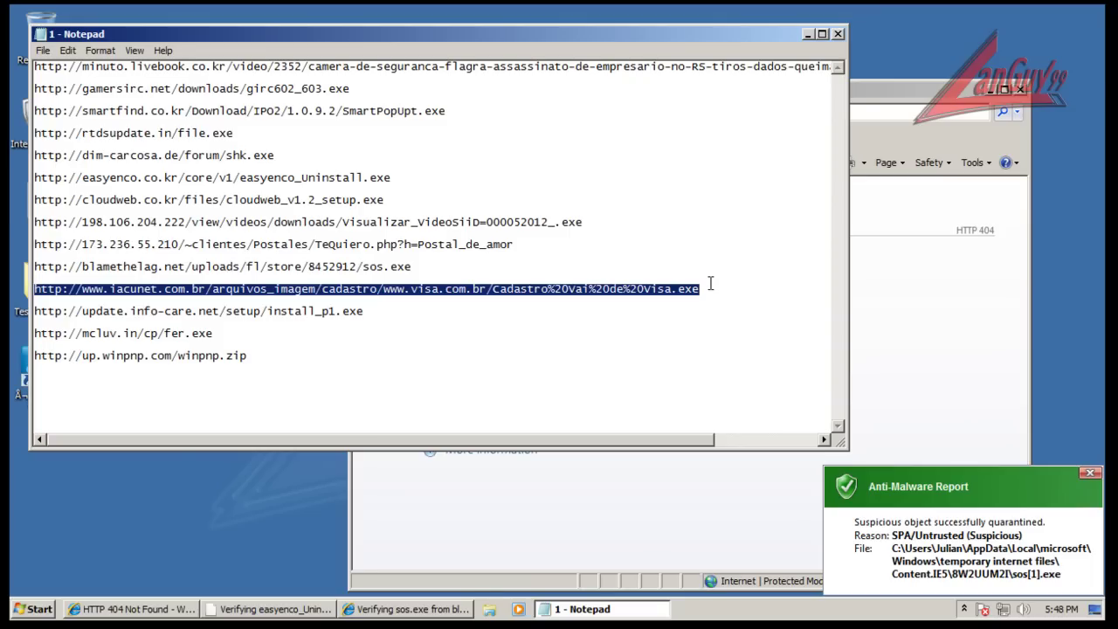
click(900, 88)
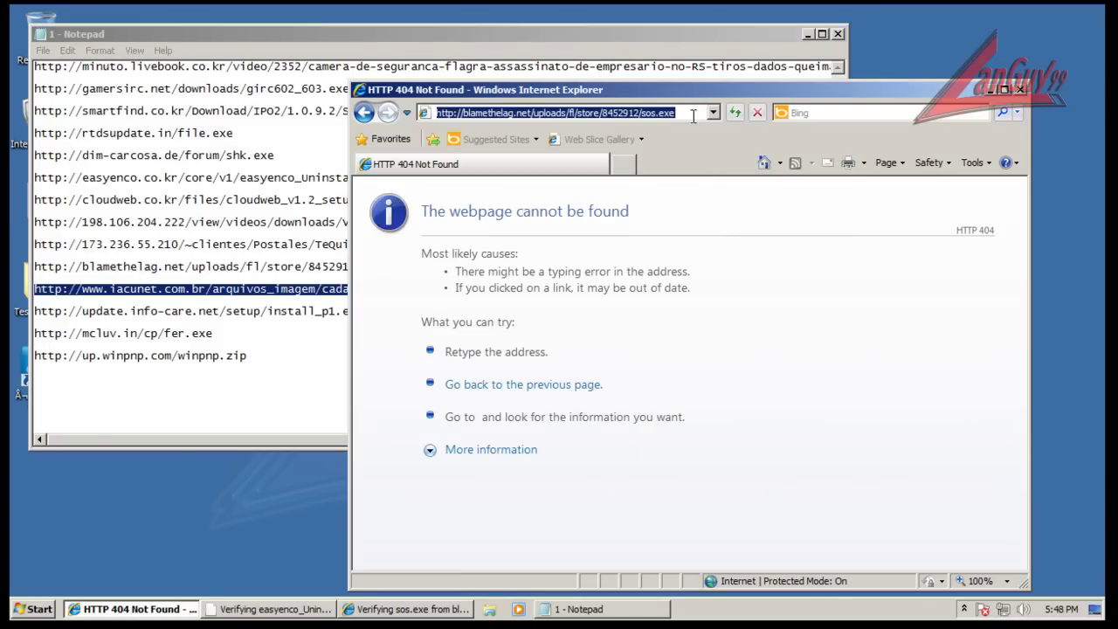
key(ctrl+v)
key(Return)
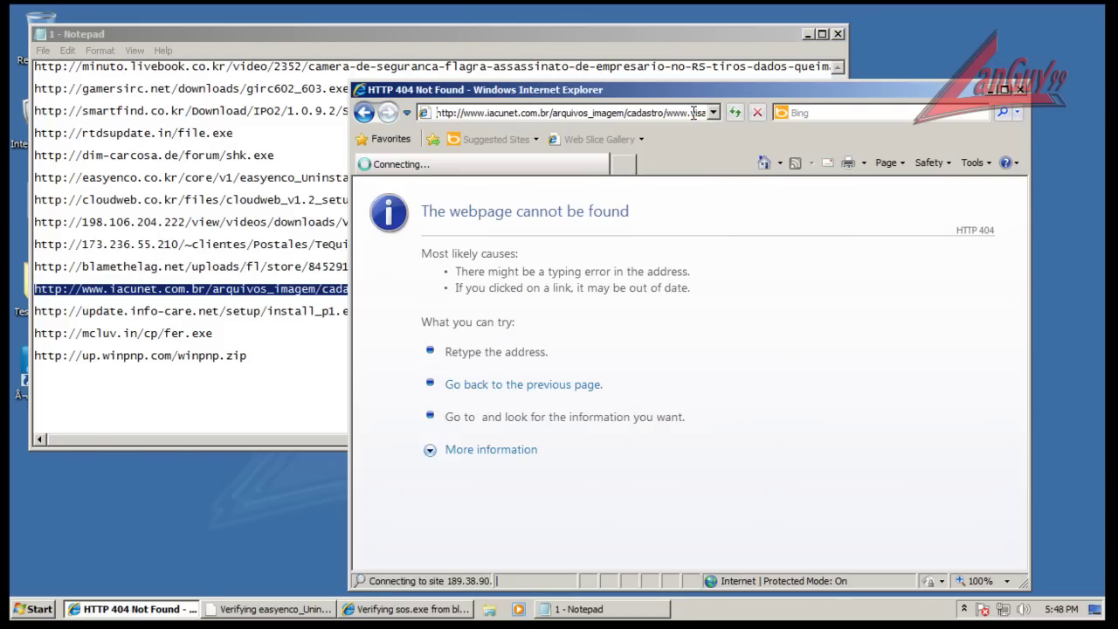
- Run the Cadastro Vai de Visa.exe download, submit the suspicious file for analysis, and remove it to quarantine
click(530, 319)
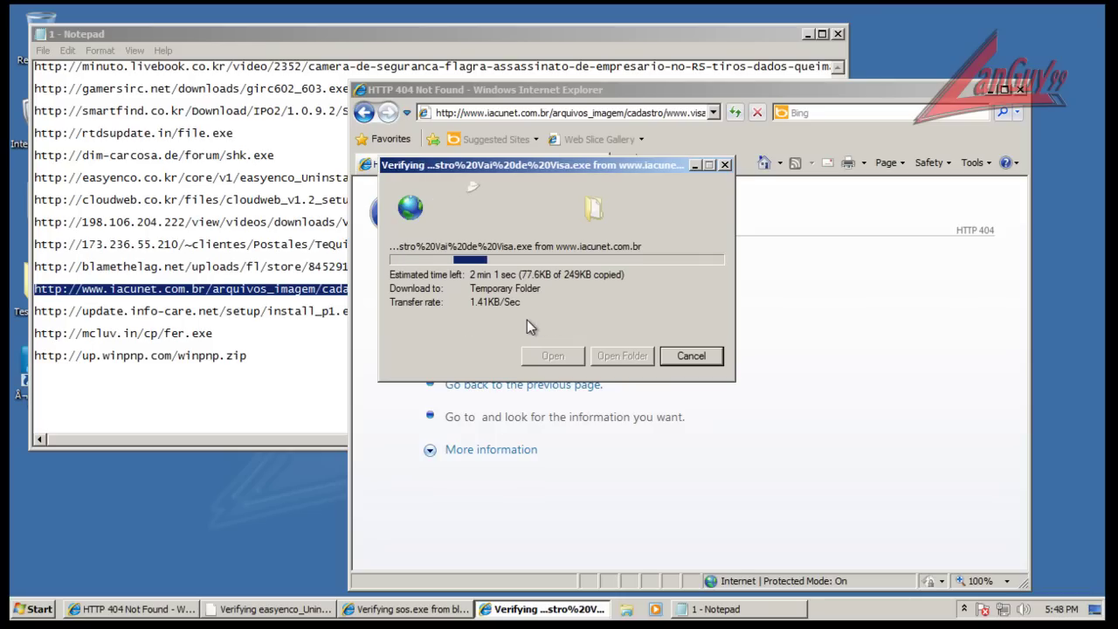
click(580, 396)
click(475, 272)
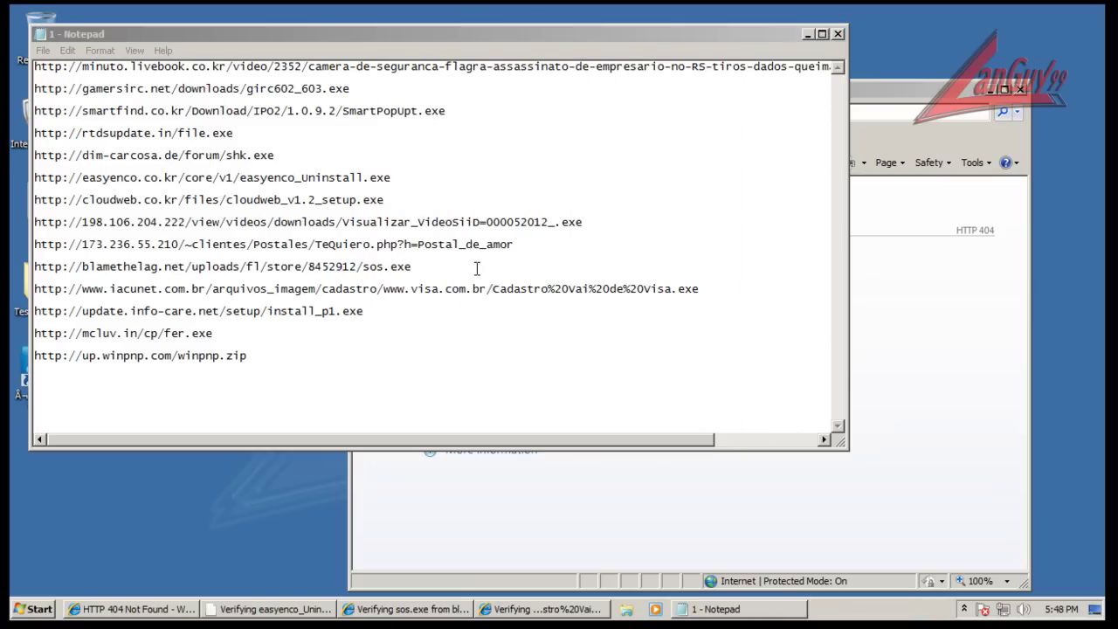
- Copy the update.info-care.net link from the Notepad list and load it in Internet Explorer
drag(33, 311, 407, 306)
key(ctrl+c)
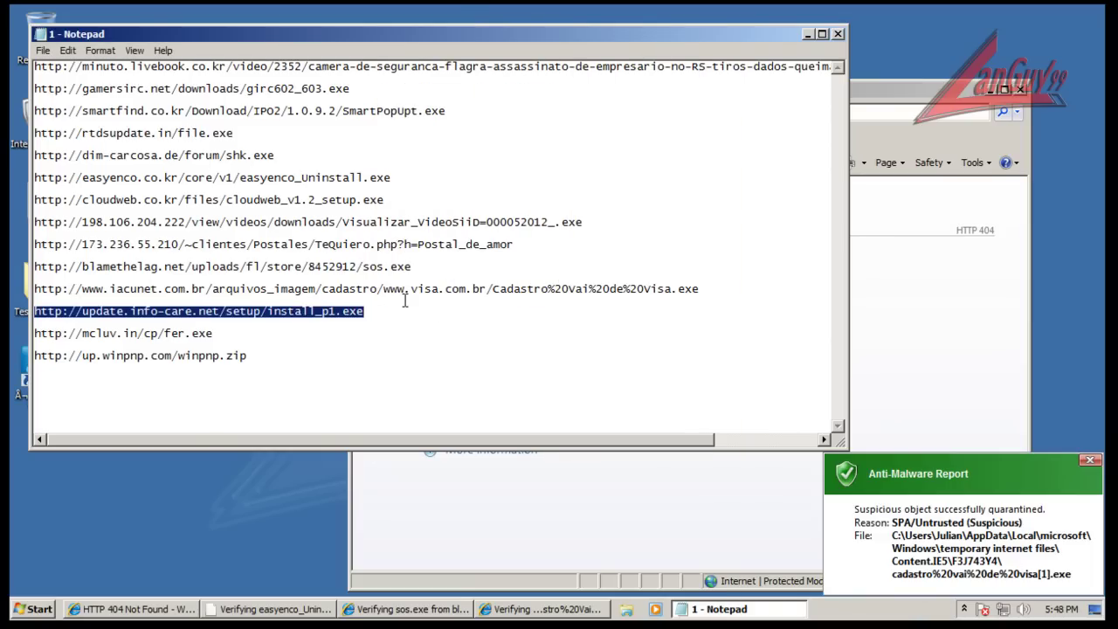
click(932, 301)
click(550, 113)
key(ctrl+v)
key(Return)
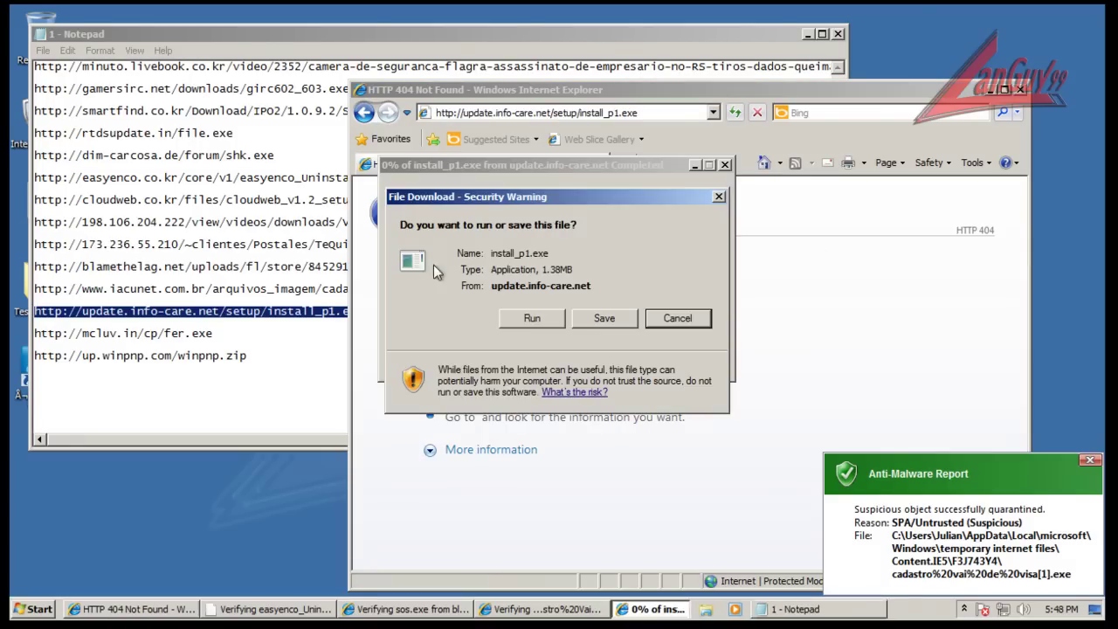
- Run install_p1.exe with permission to make changes, and terminate it at the alert about modifying C:\Windows\System32\info-care.zip
click(542, 318)
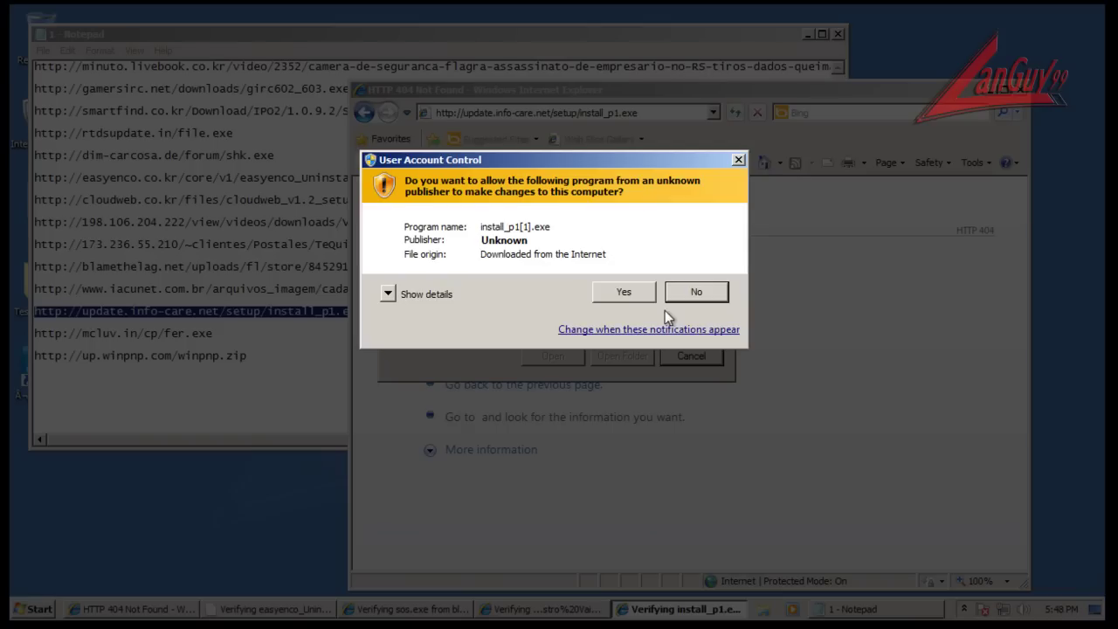
click(607, 288)
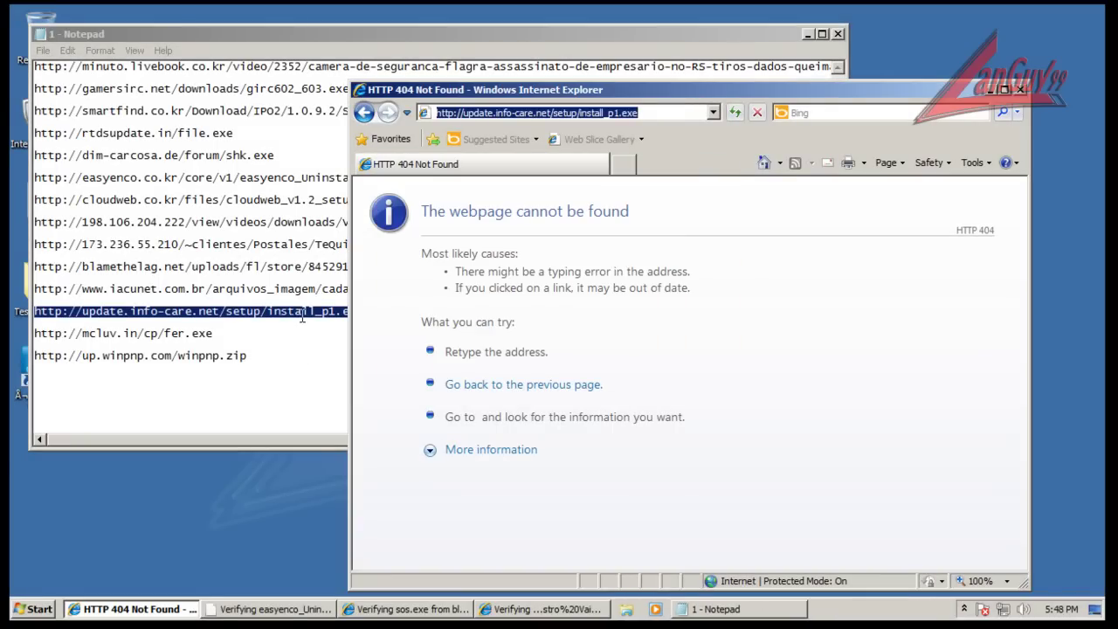
click(302, 316)
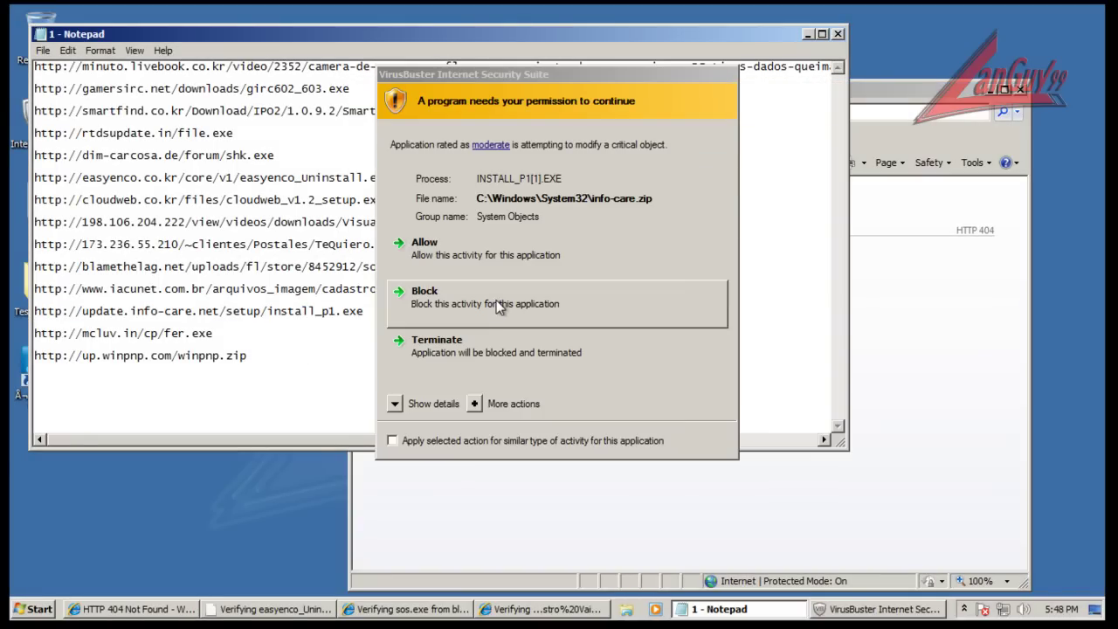
click(488, 349)
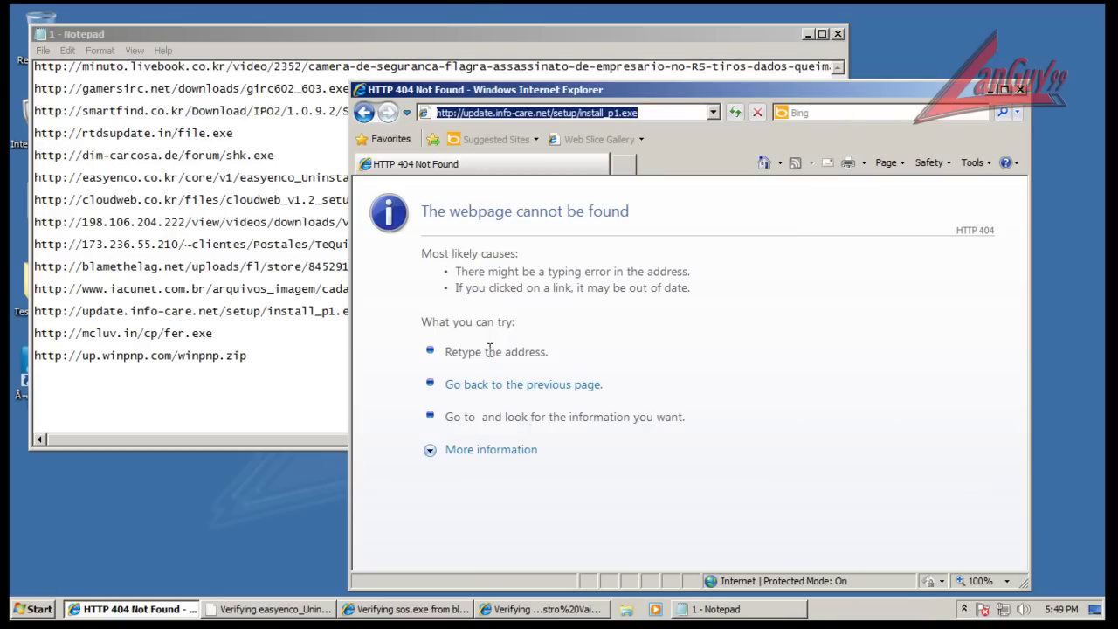
- Copy the mcluv.in/cp/fer.exe link from the Notepad list and load it in Internet Explorer
click(298, 337)
click(221, 332)
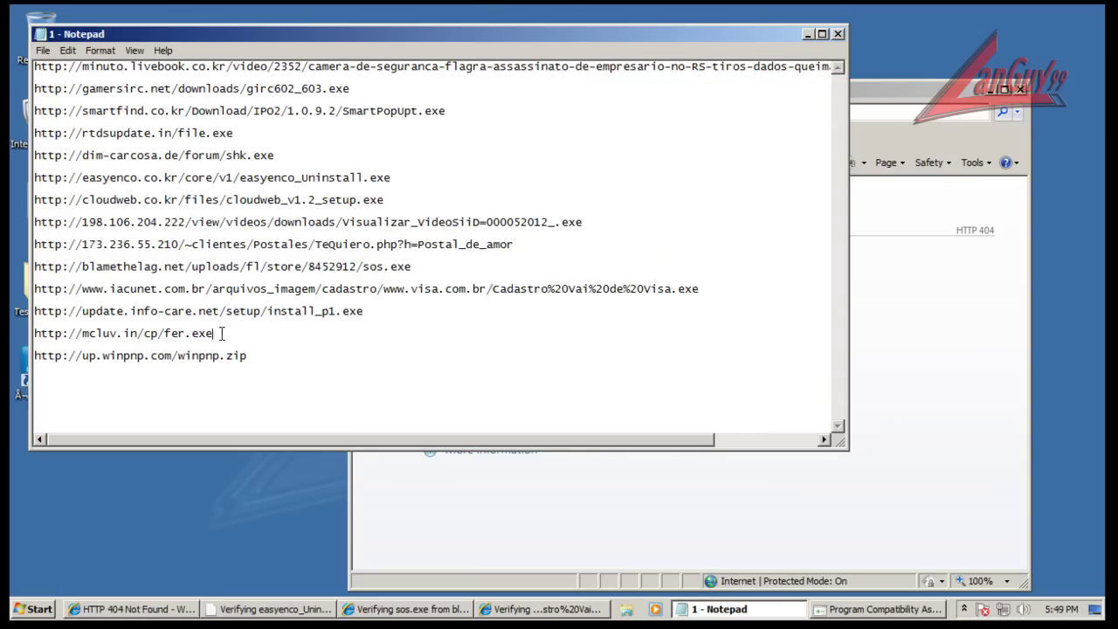
key(shift+Home)
key(ctrl+c)
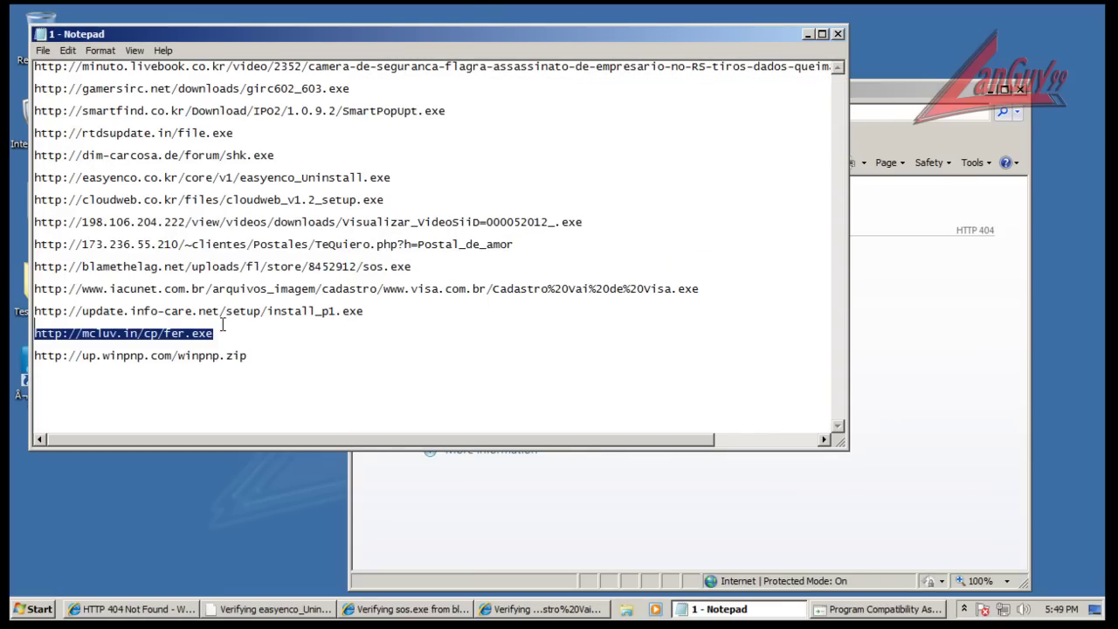
click(922, 325)
click(572, 111)
key(ctrl+v)
key(Return)
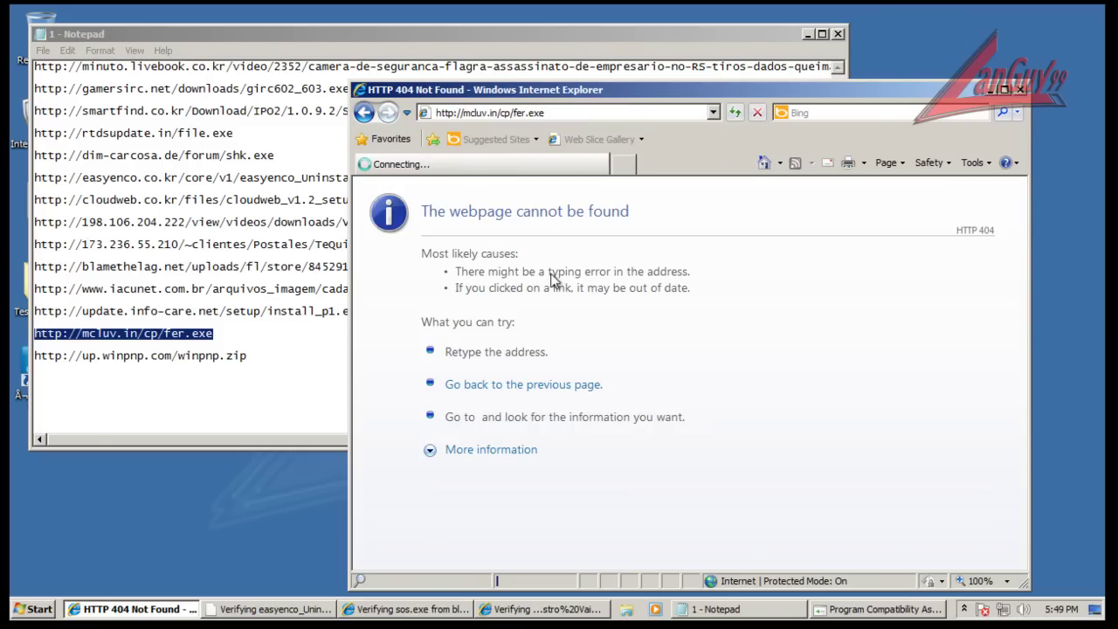
- Cancel the Program Compatibility Assistant for install_p1[1].exe and run the pending Cadastro Vai de Visa.exe download
click(891, 608)
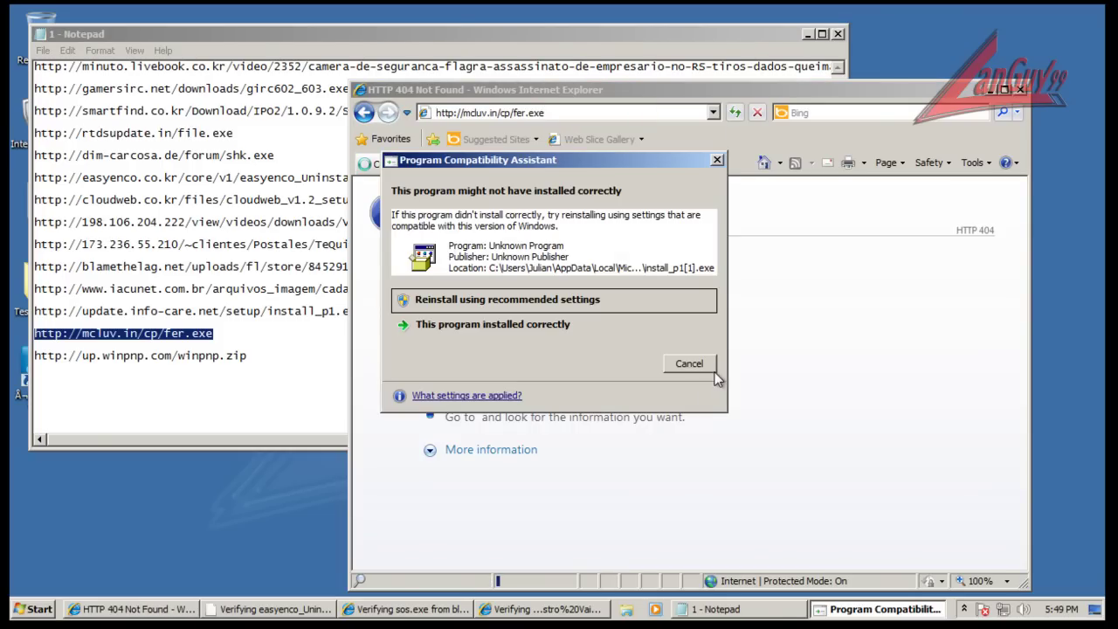
click(677, 364)
click(547, 609)
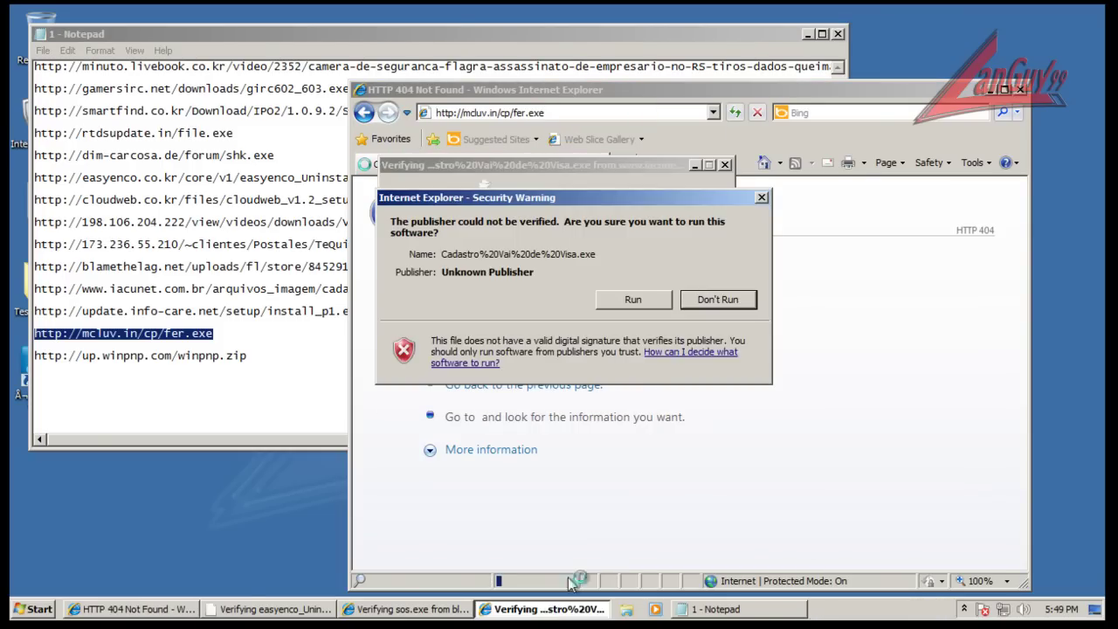
click(669, 306)
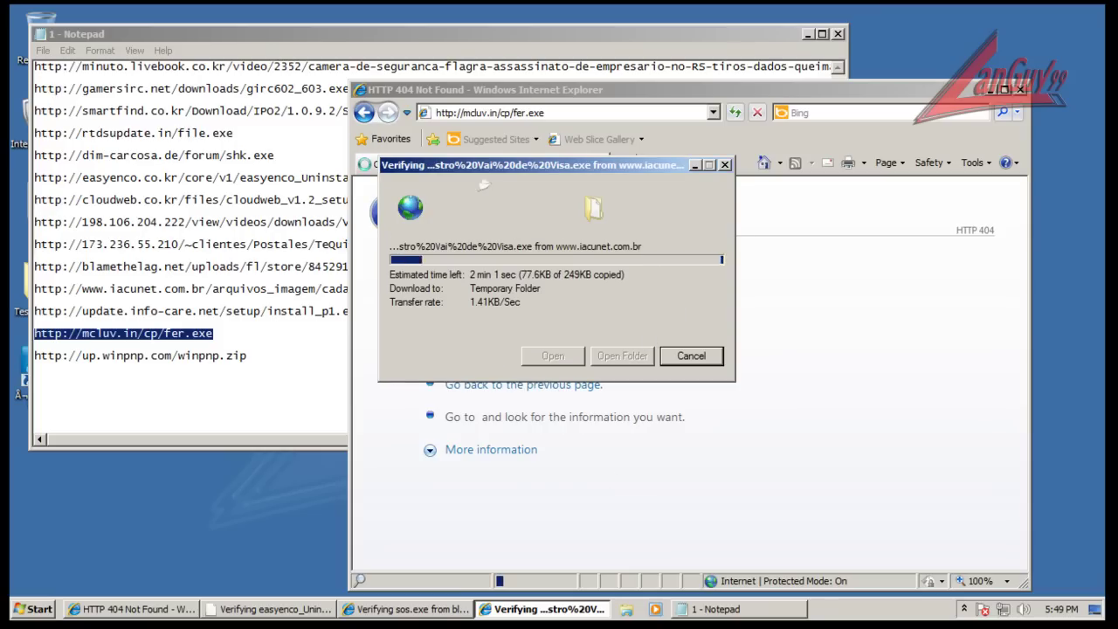
- Remove the two suspicious objects blocked by real-time protection to quarantine
click(617, 272)
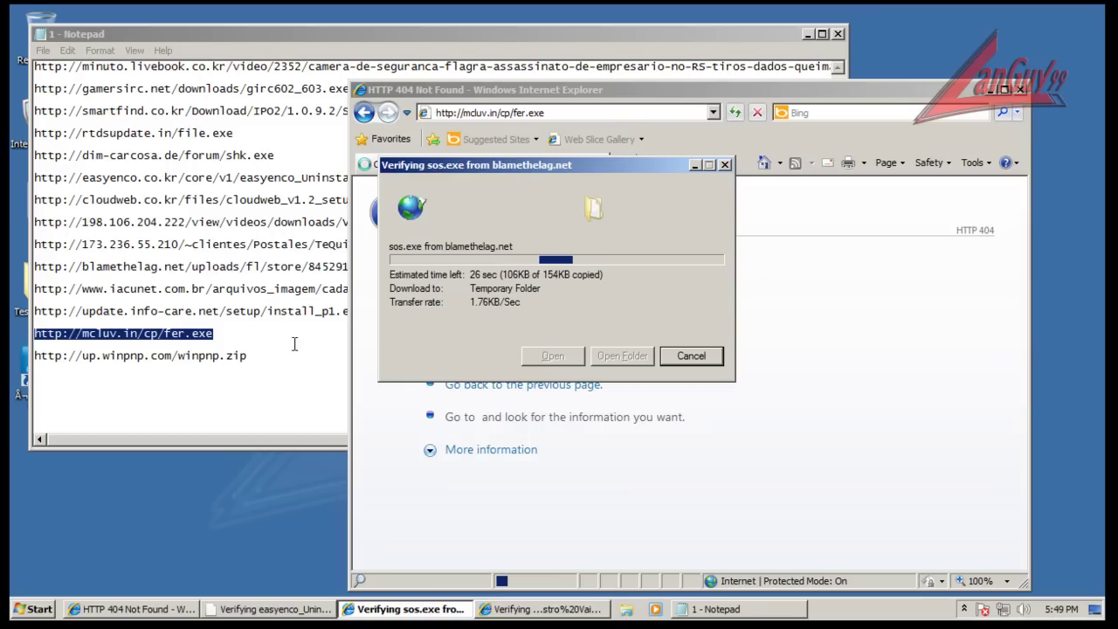
click(657, 107)
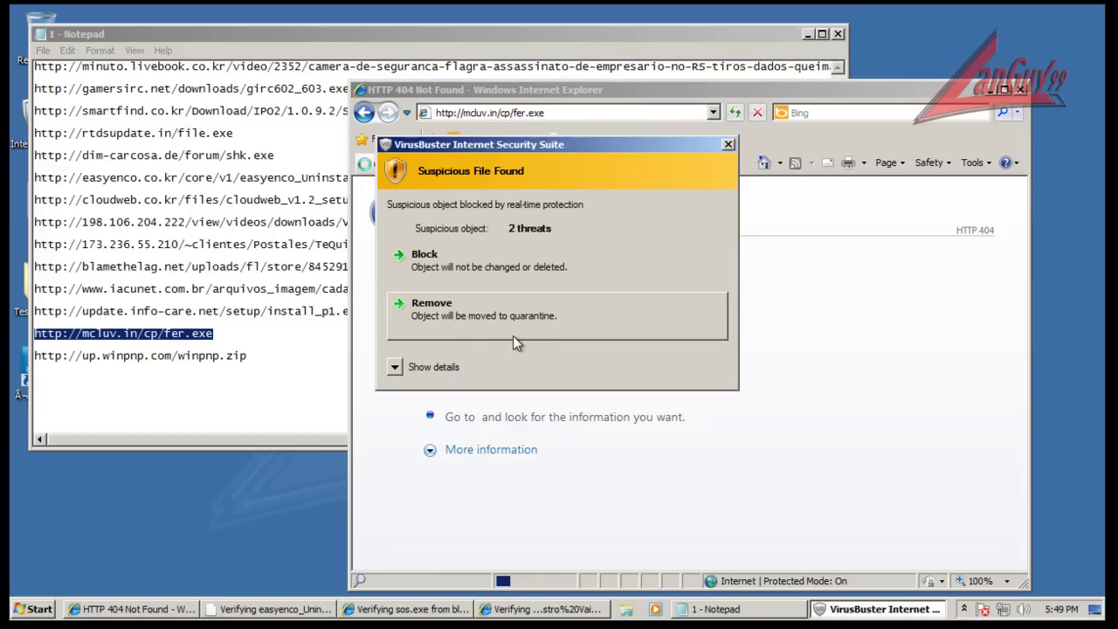
click(522, 317)
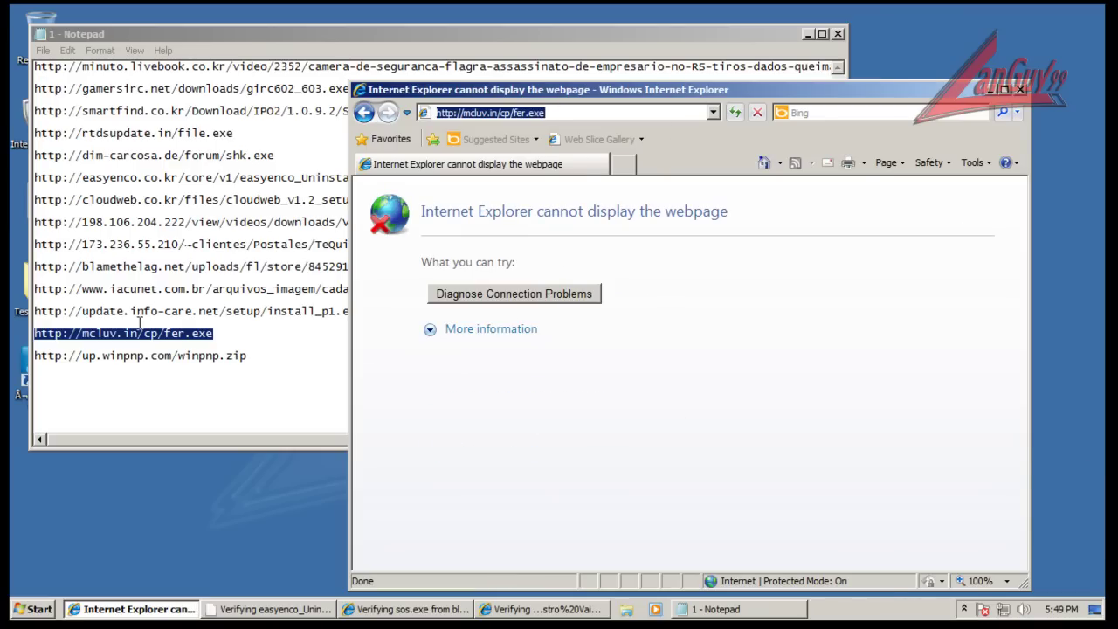
- Copy the up.winpnp.com/winpnp.zip link from the Notepad list, load it in Internet Explorer, and close the list
click(258, 356)
key(shift+Home)
key(ctrl+c)
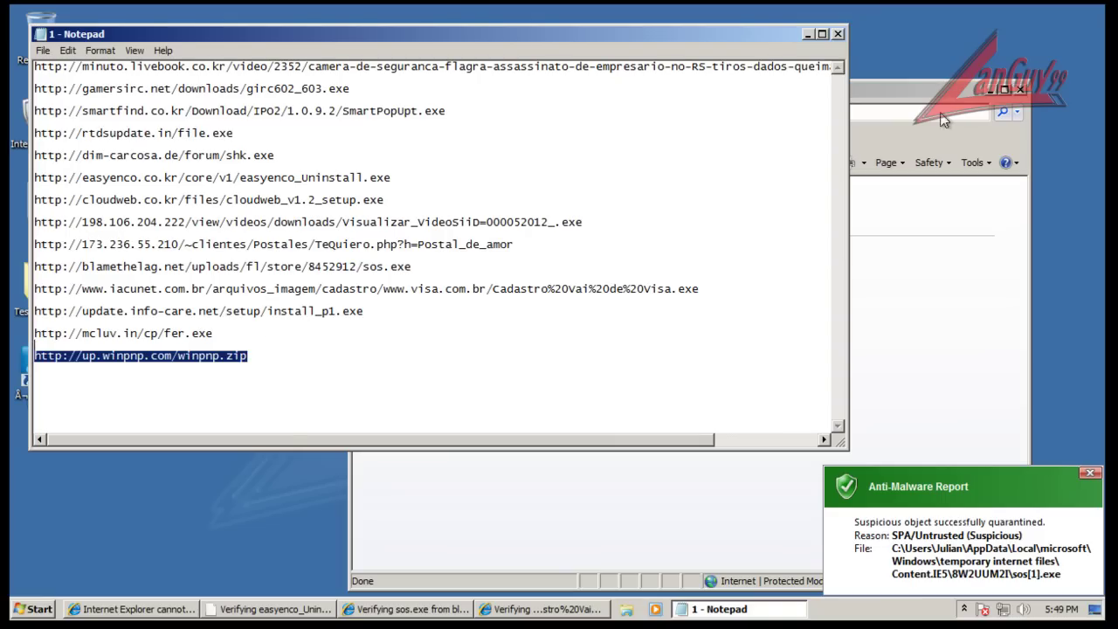
drag(925, 81, 911, 78)
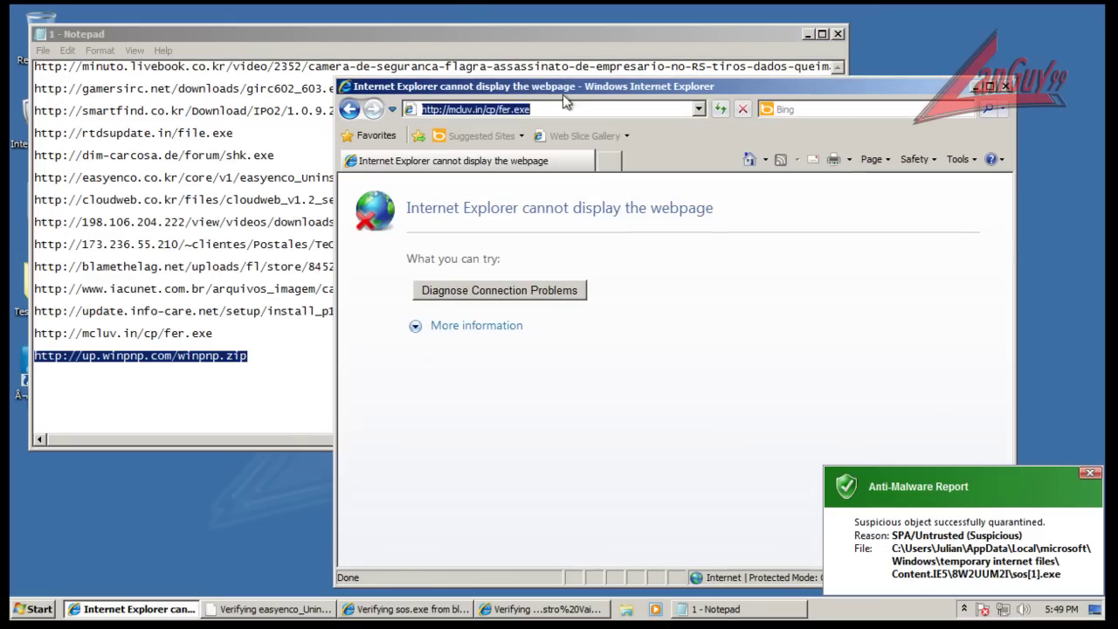
key(ctrl+v)
key(Return)
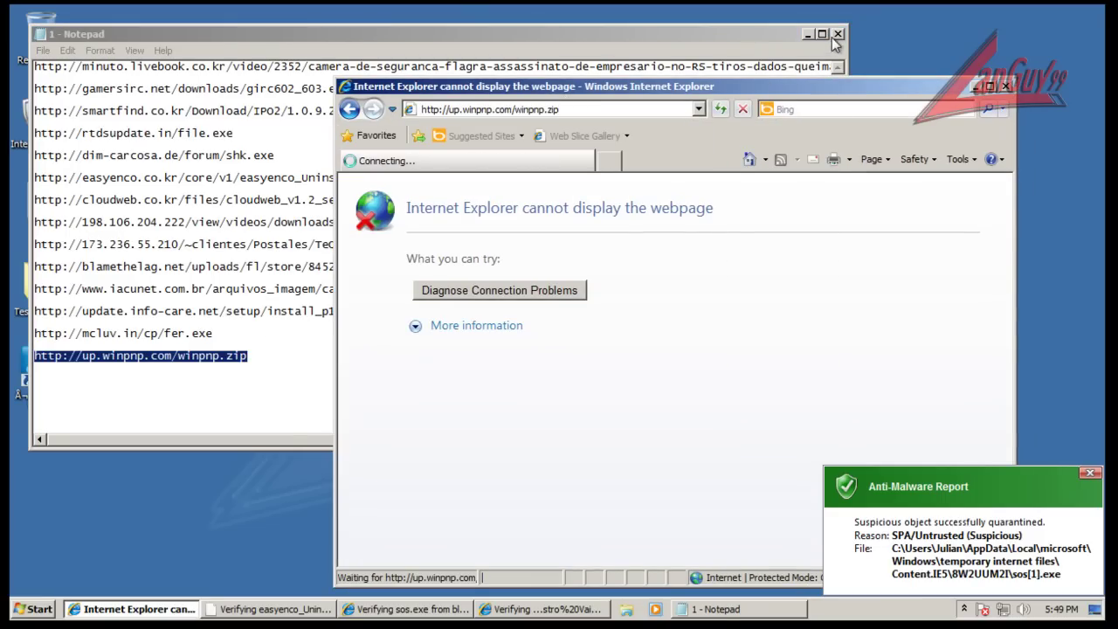
click(837, 35)
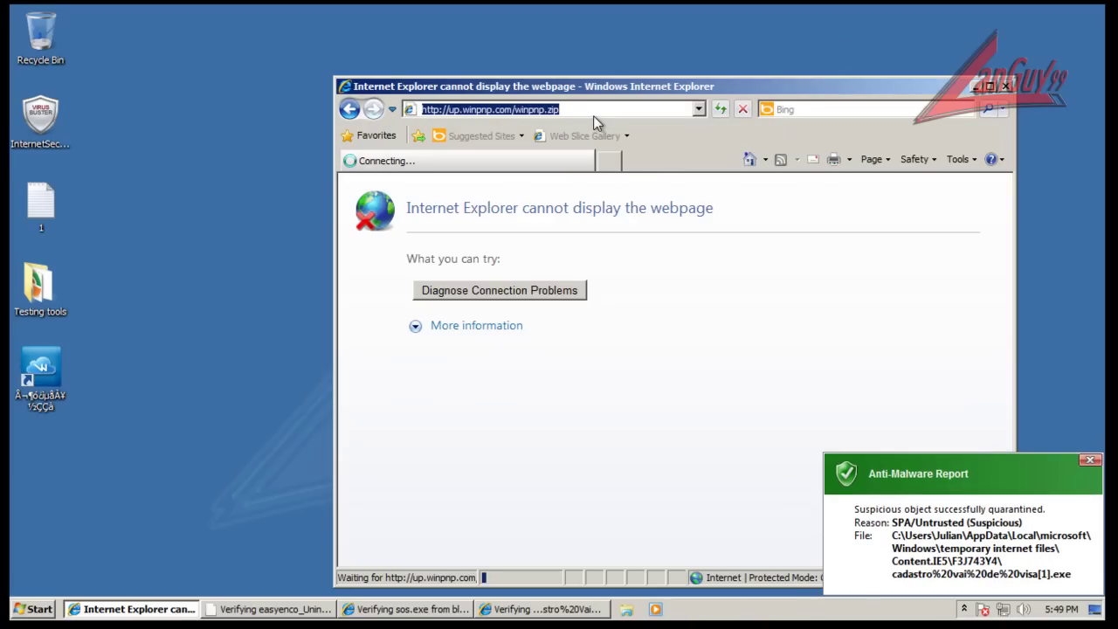
- Check the pending sos.exe and Cadastro Vai de Visa.exe download windows
click(553, 312)
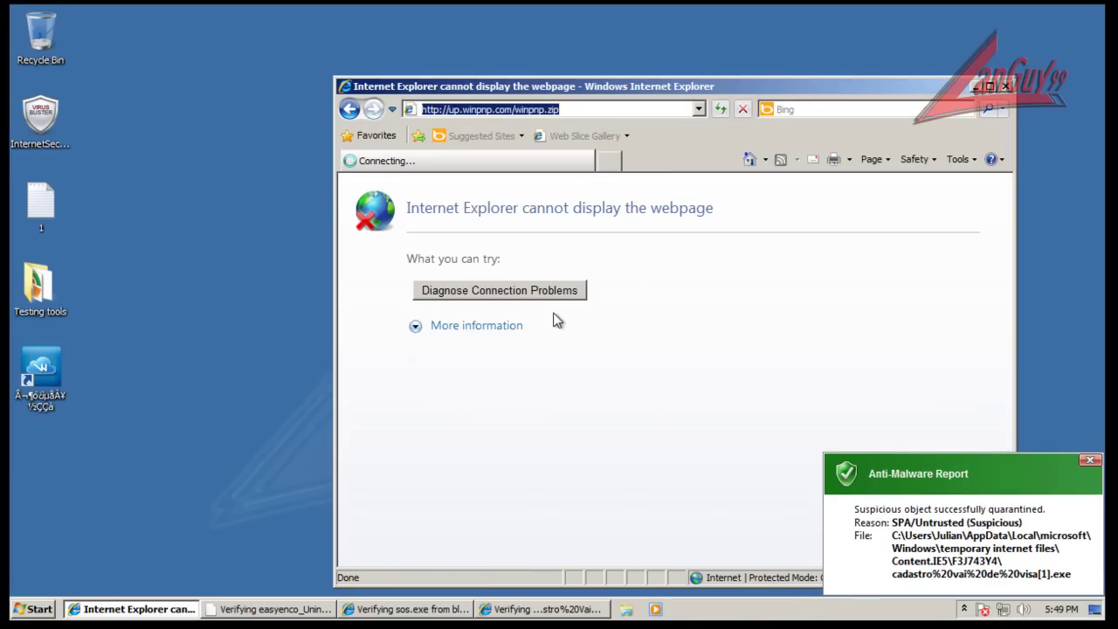
click(444, 609)
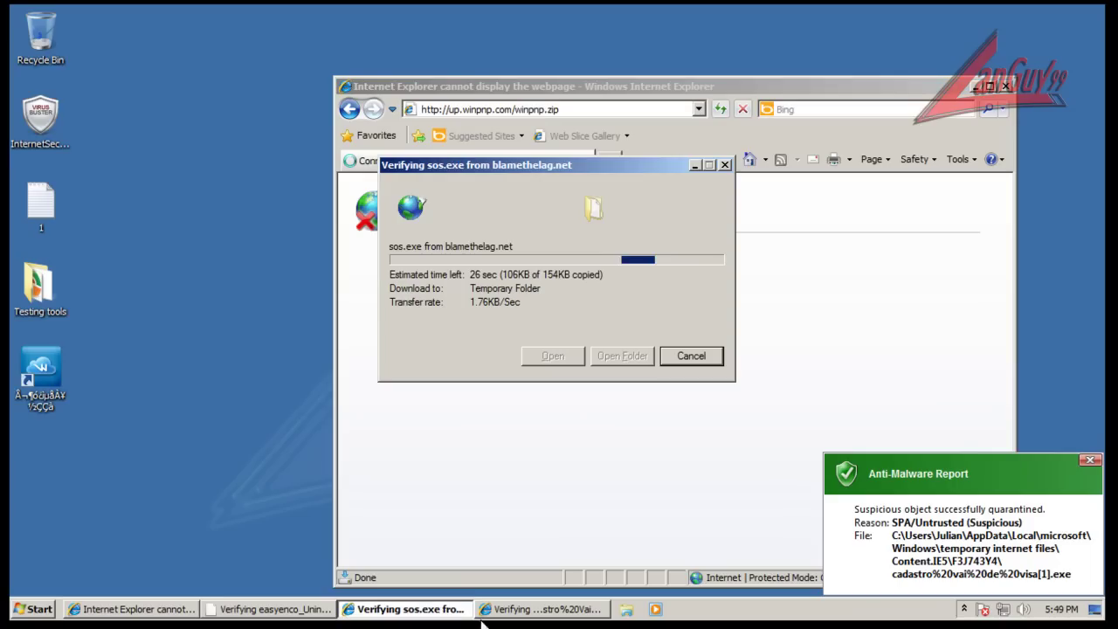
click(546, 608)
click(945, 156)
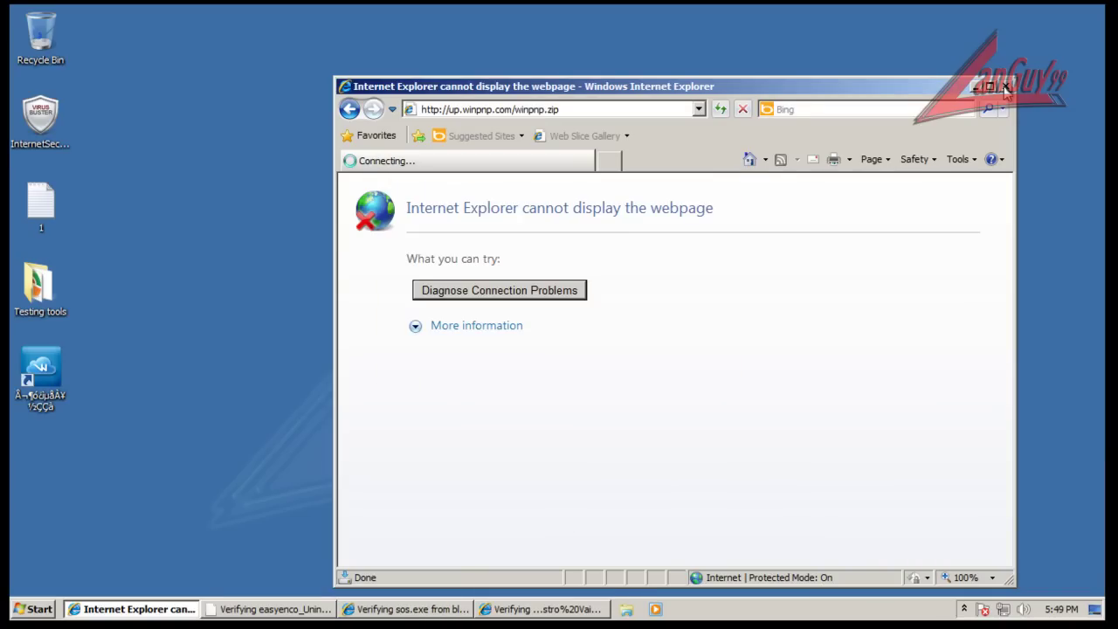
- Run the pending easyenco_Uninstall.exe download and block the SPA/Malware object in the suspicious file alert
click(294, 611)
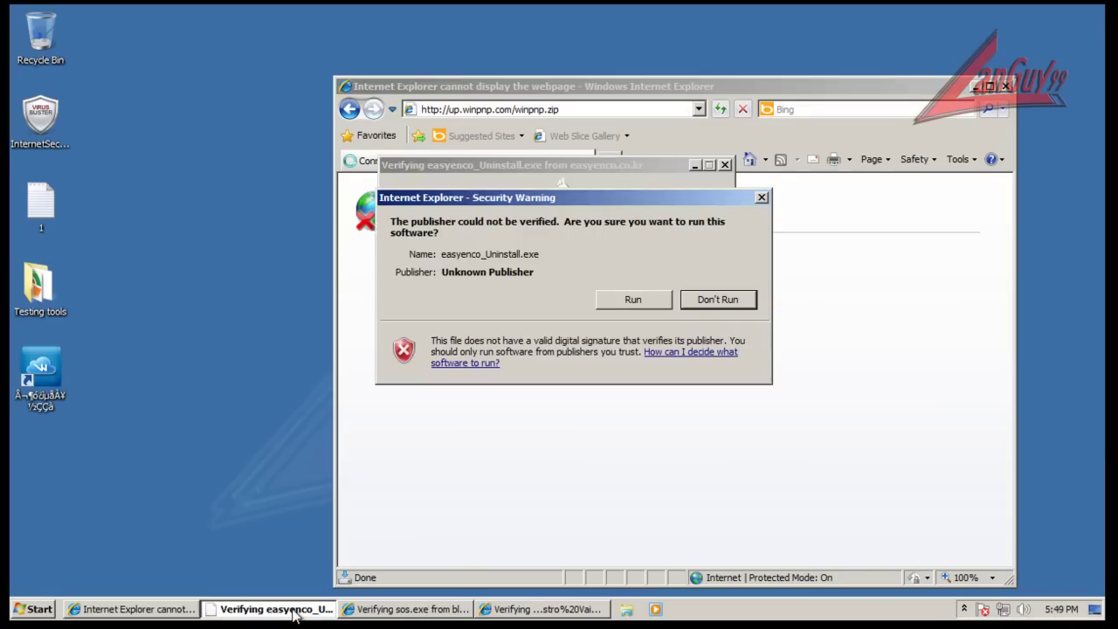
click(657, 298)
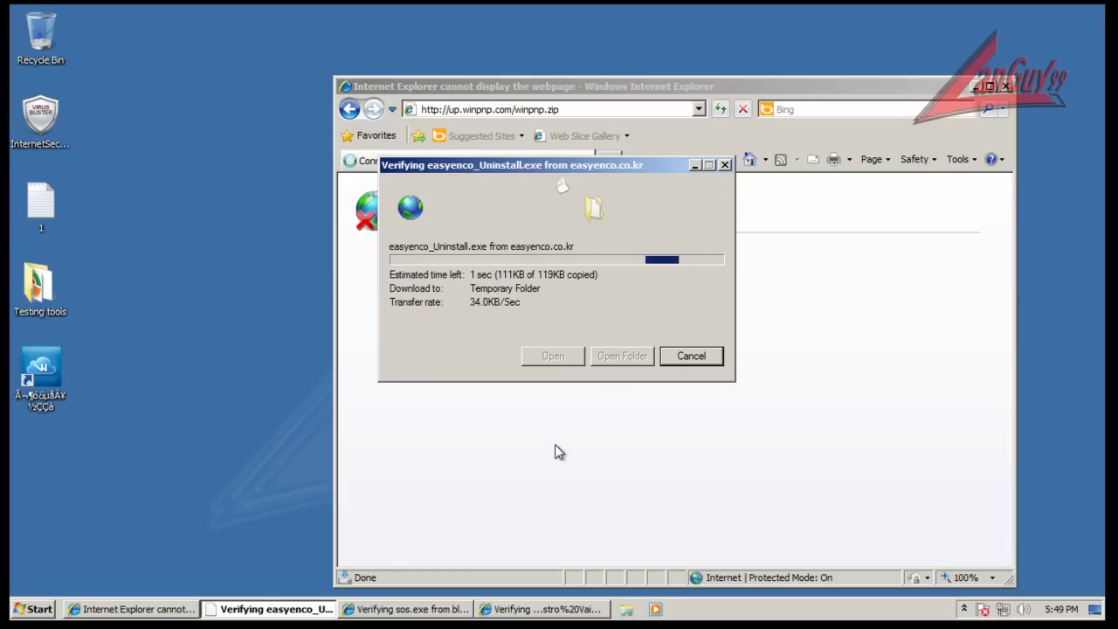
click(150, 609)
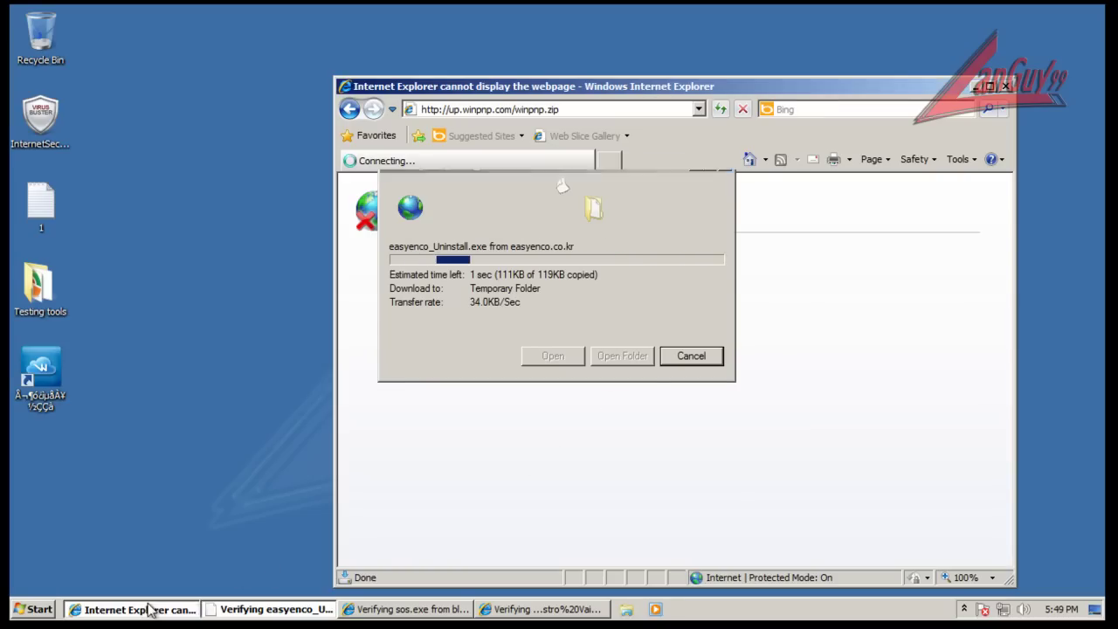
click(274, 615)
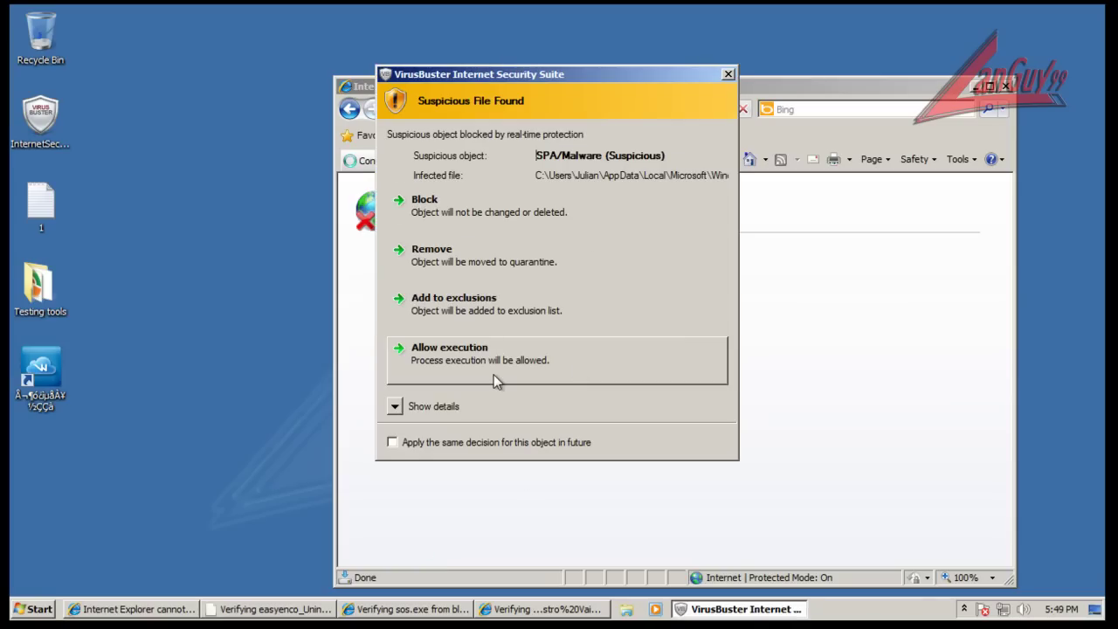
click(530, 225)
click(757, 313)
- Check the two remaining download verifications and close the Internet Explorer browser window
click(404, 611)
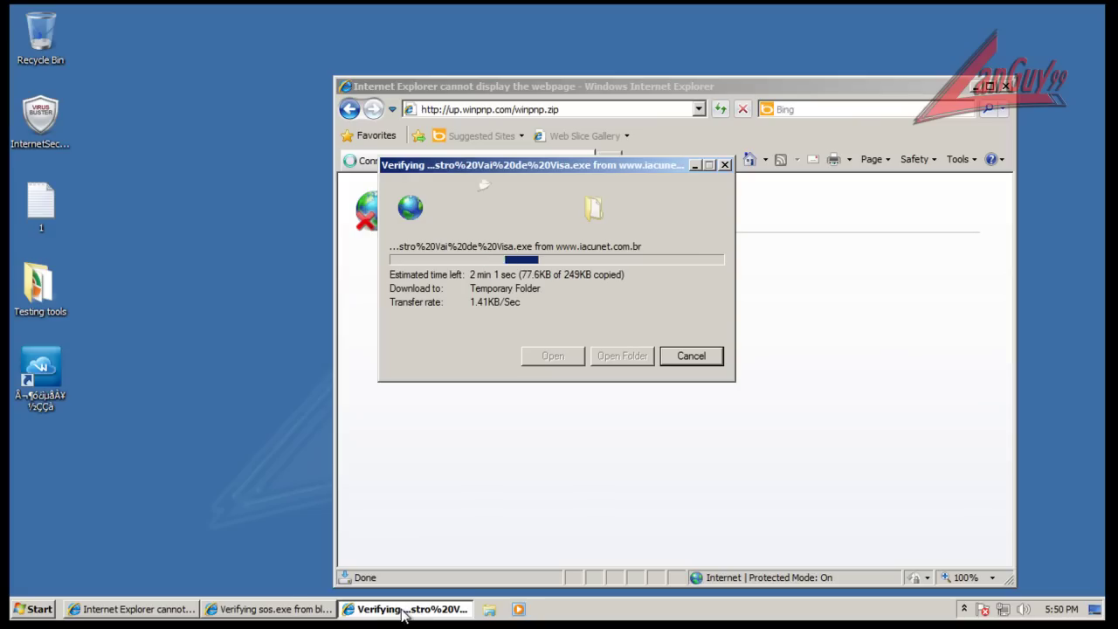
click(308, 607)
click(637, 489)
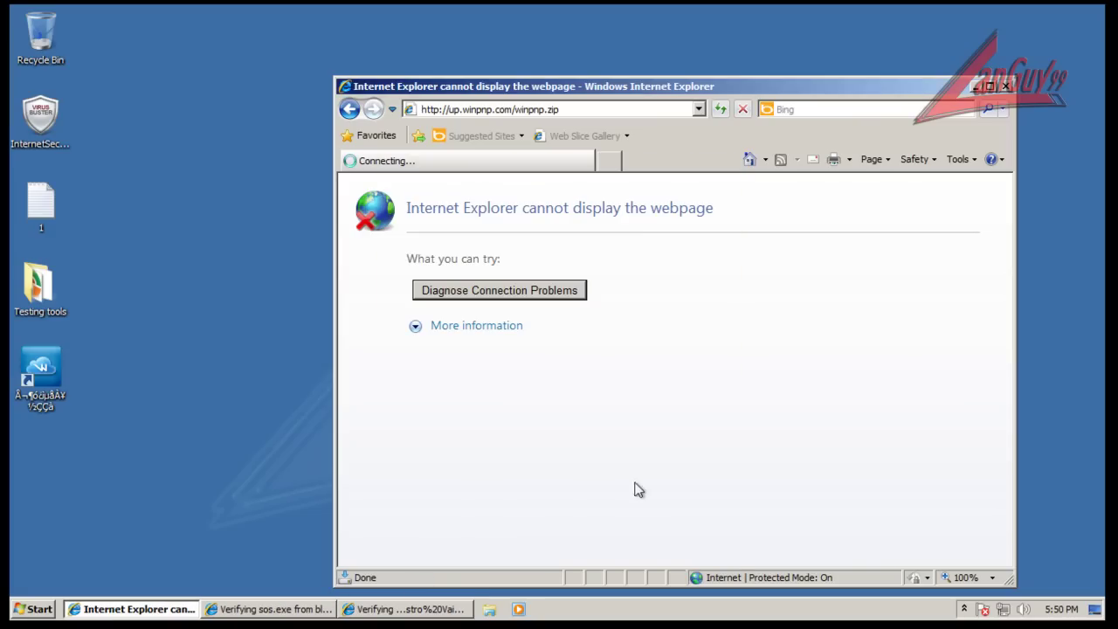
click(1006, 86)
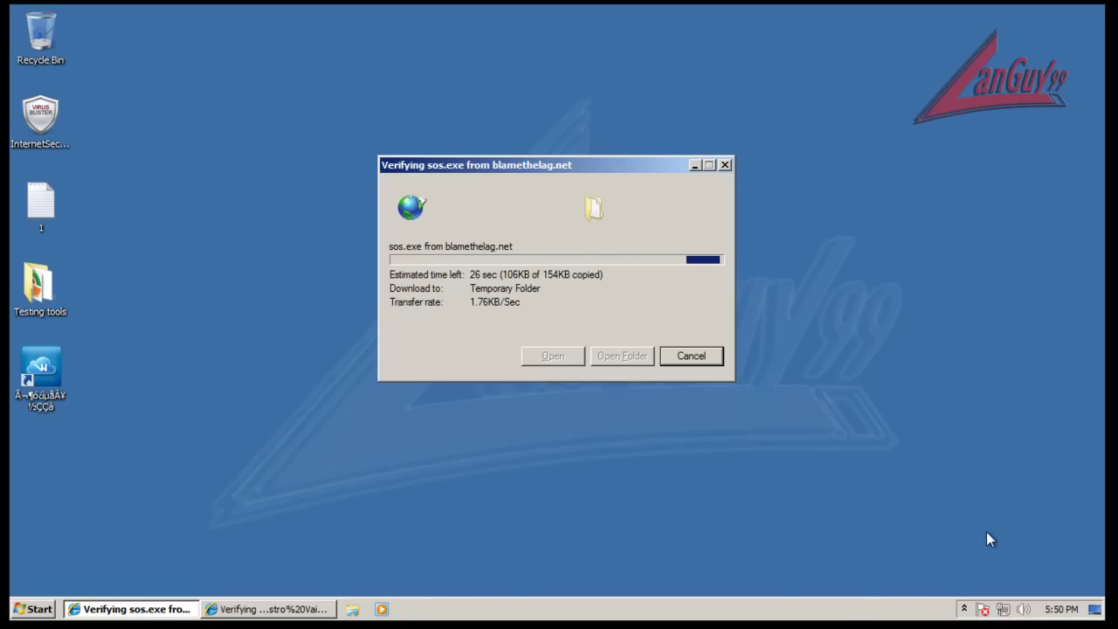
- Arrange the Cadastro Vai de Visa.exe and sos.exe download windows side by side along the top of the desktop
click(266, 614)
drag(567, 165, 249, 129)
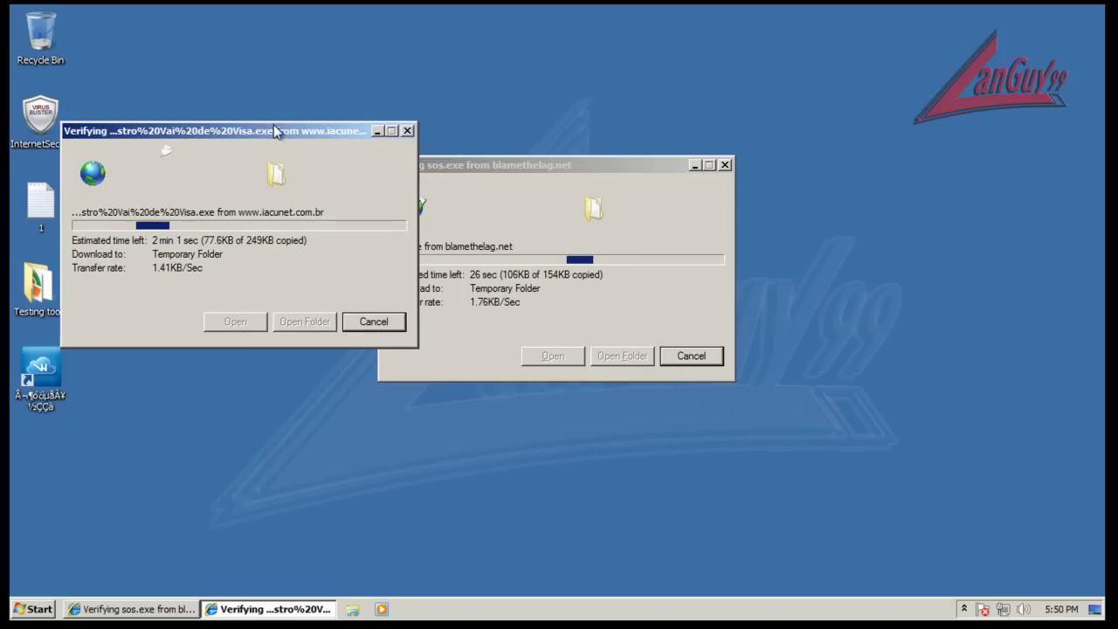
drag(540, 164, 888, 25)
drag(384, 129, 623, 23)
- Launch KillSwitch from the CCE folder in Testing tools with permission to make changes, and open Windows Task Manager
double_click(41, 288)
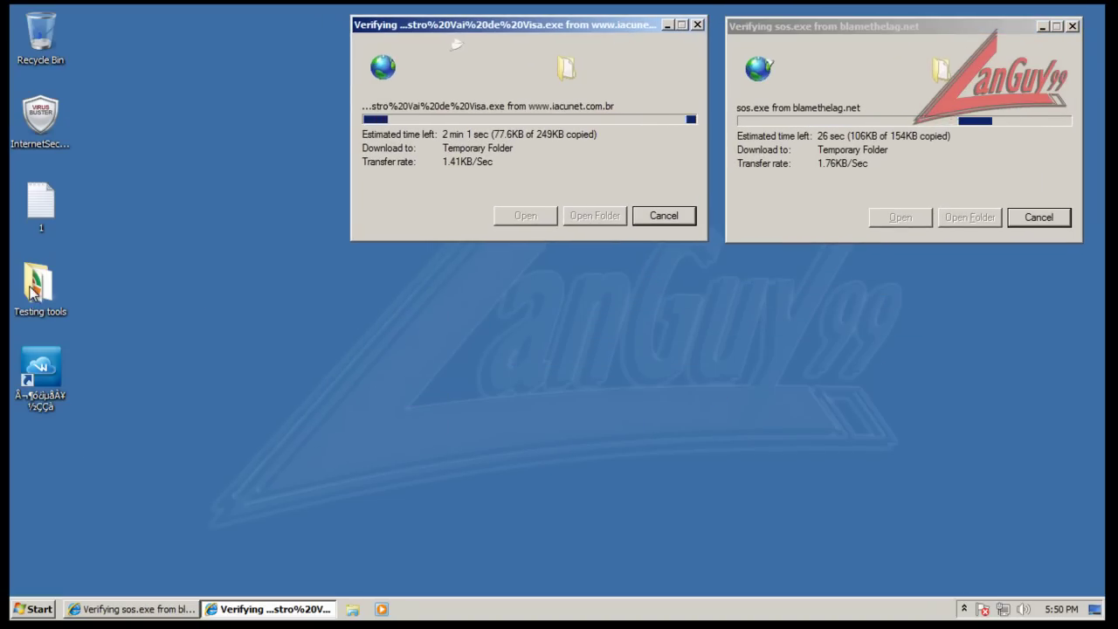
double_click(402, 164)
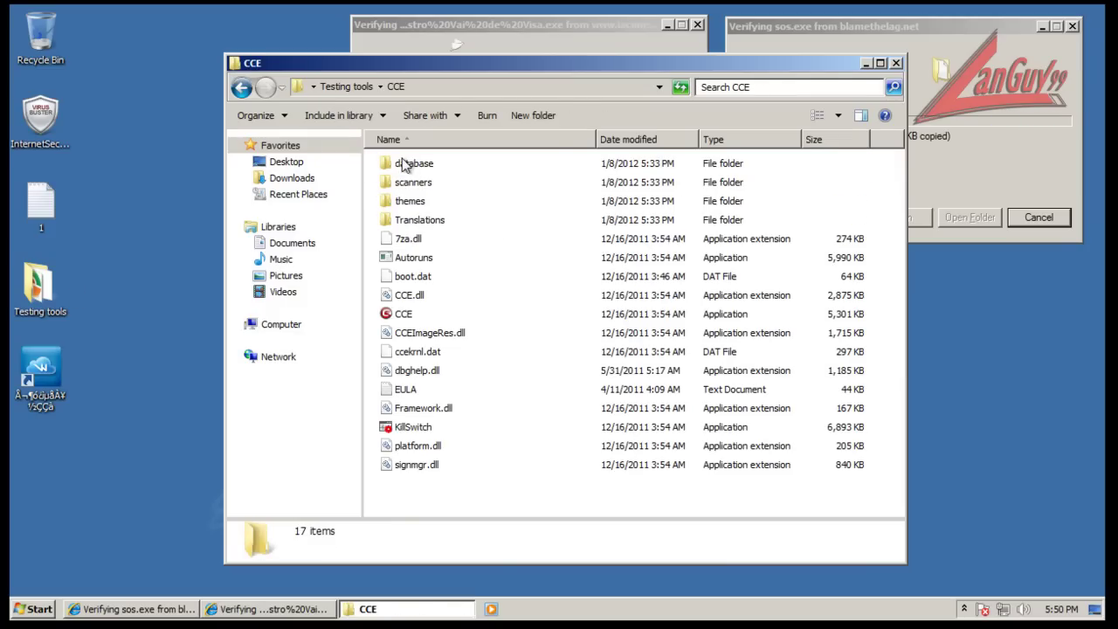
double_click(409, 427)
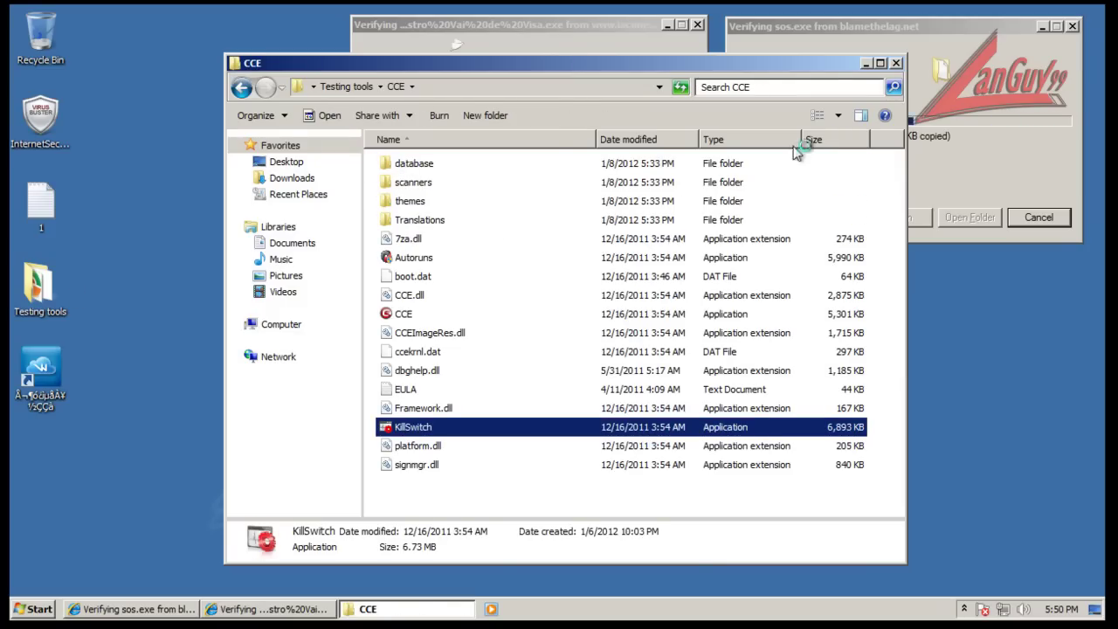
right_click(669, 608)
click(743, 557)
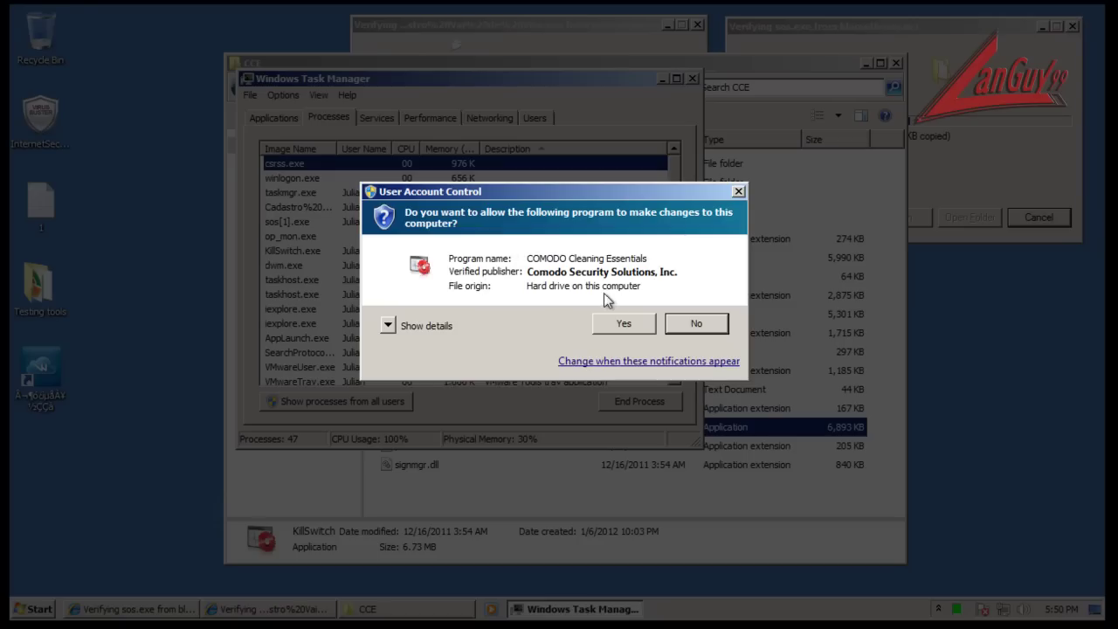
click(624, 323)
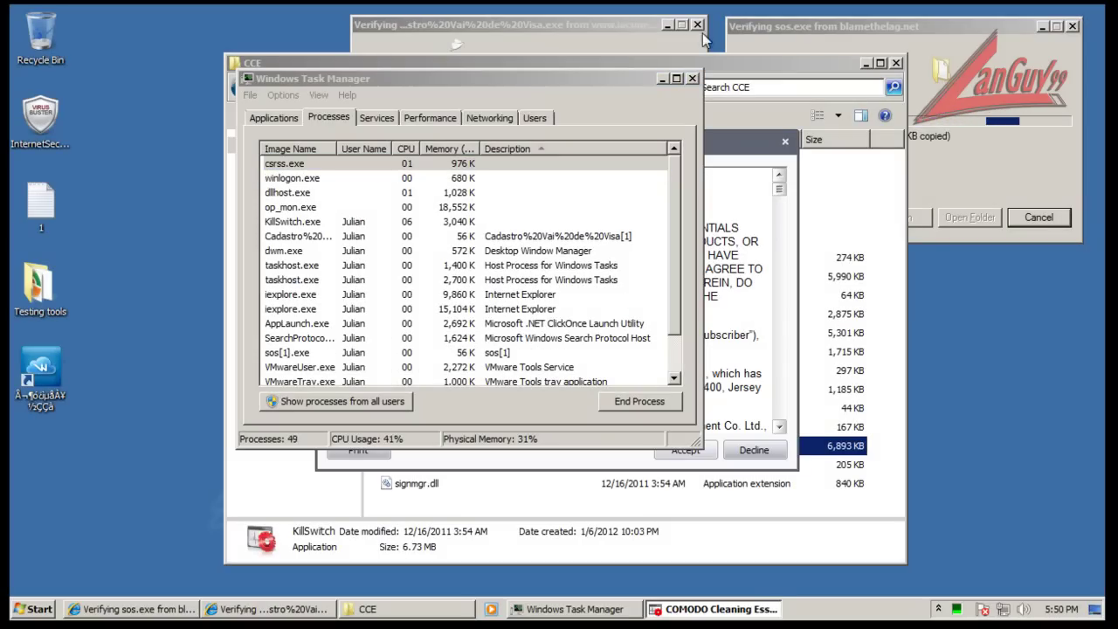
- Close Windows Task Manager and accept the license agreement to start KillSwitch, getting the CCE folder window out of the way
click(692, 78)
click(691, 450)
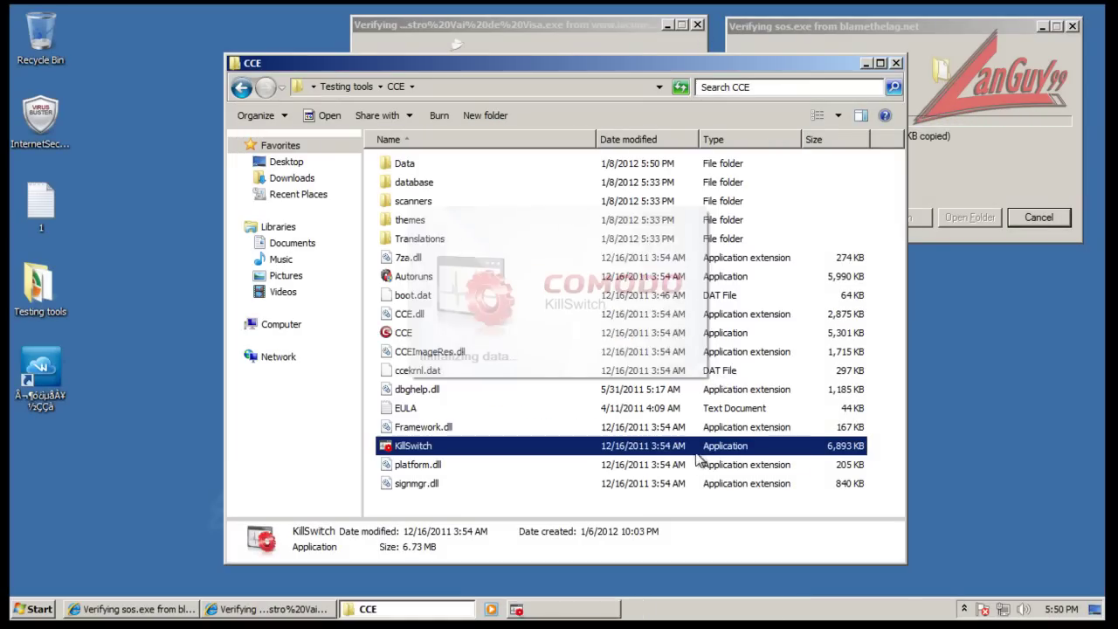
click(869, 64)
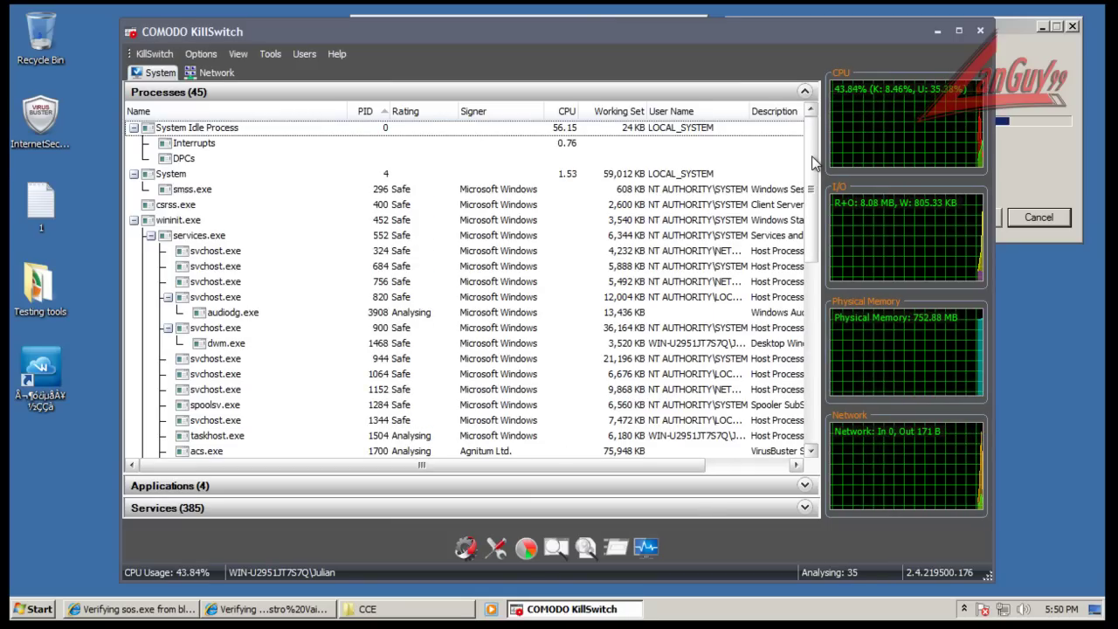
- Examine the ratings of all running processes in KillSwitch, looking for entries marked as malware or unknown
drag(812, 163, 805, 373)
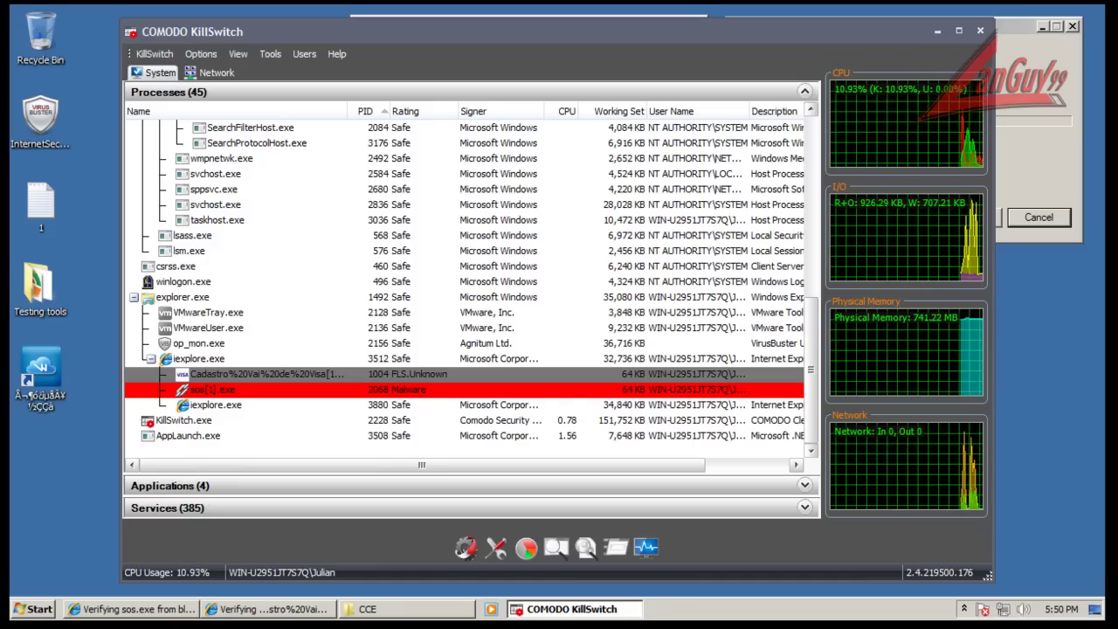
mouse_move(823, 33)
mouse_down()
mouse_move(832, 103)
mouse_move(835, 25)
mouse_up()
click(836, 26)
click(686, 47)
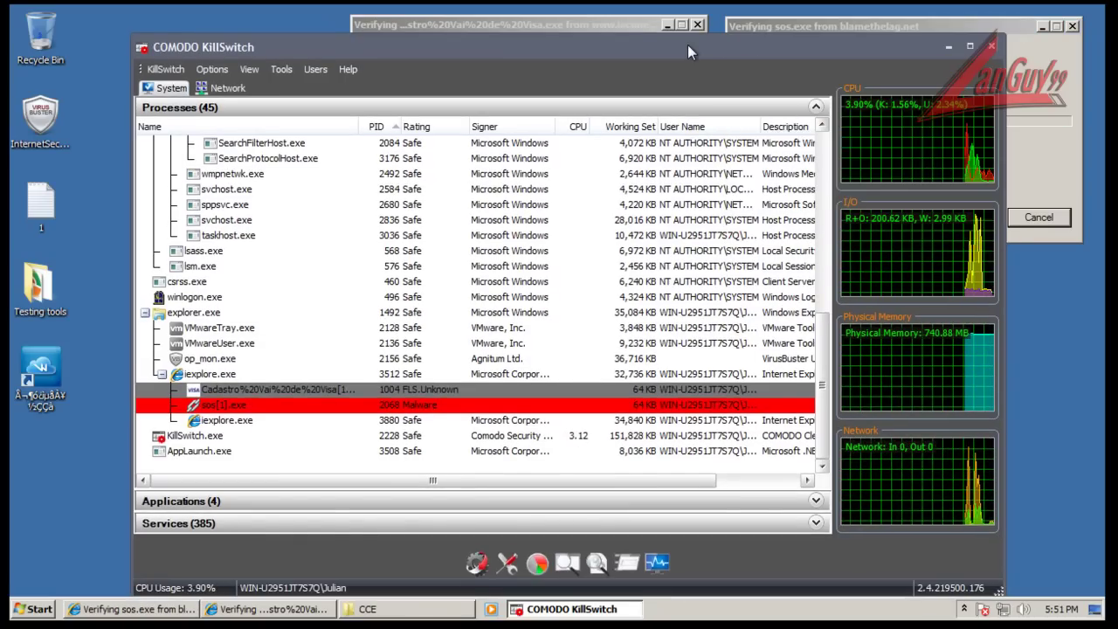
click(612, 24)
drag(822, 395, 807, 298)
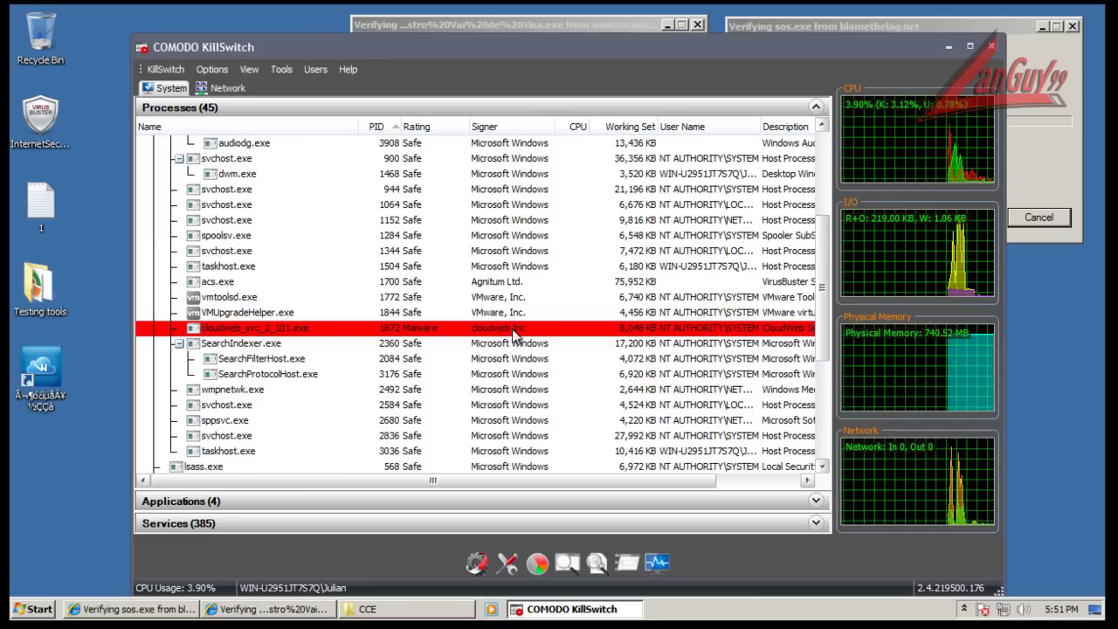
- Search online for the cloudweb_svc_2_101.exe process and dismiss the file access errors from the two downloads
right_click(513, 332)
mouse_move(648, 324)
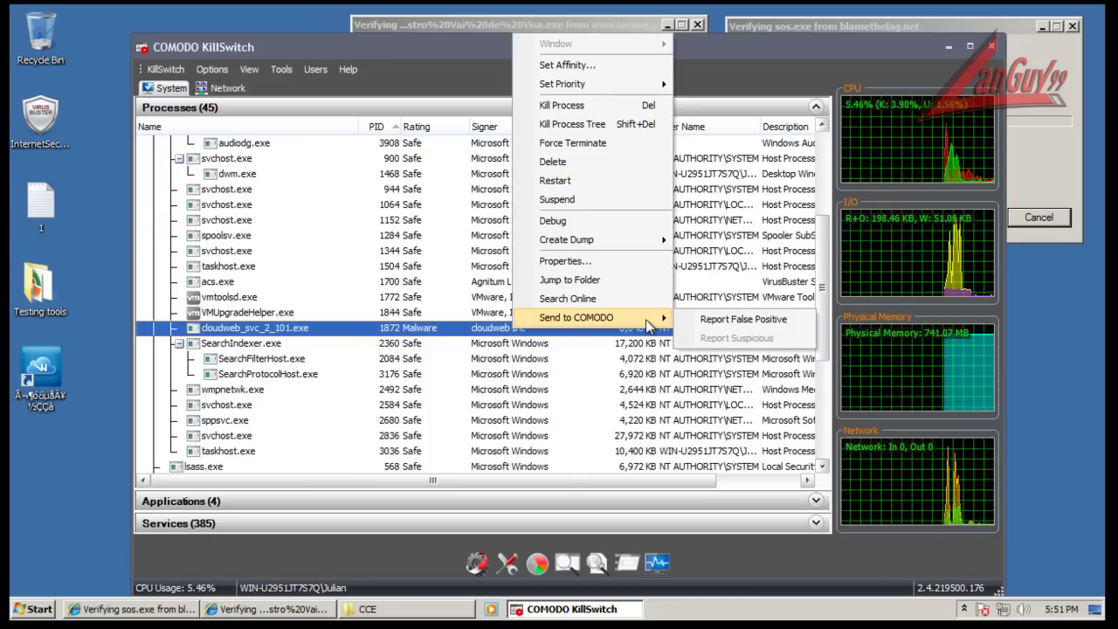
click(618, 295)
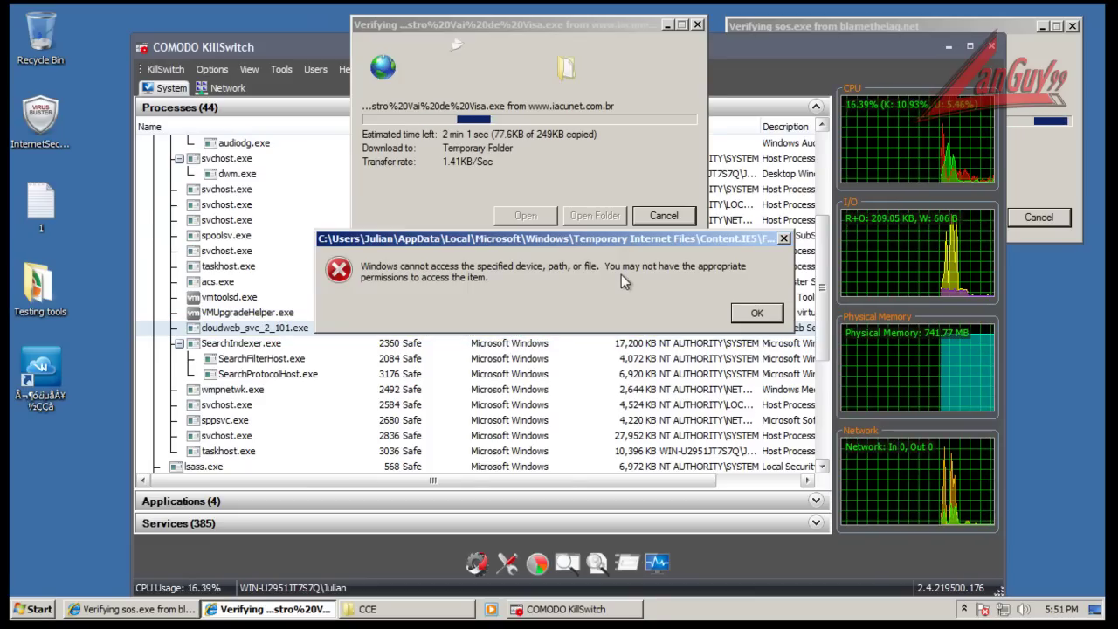
click(780, 310)
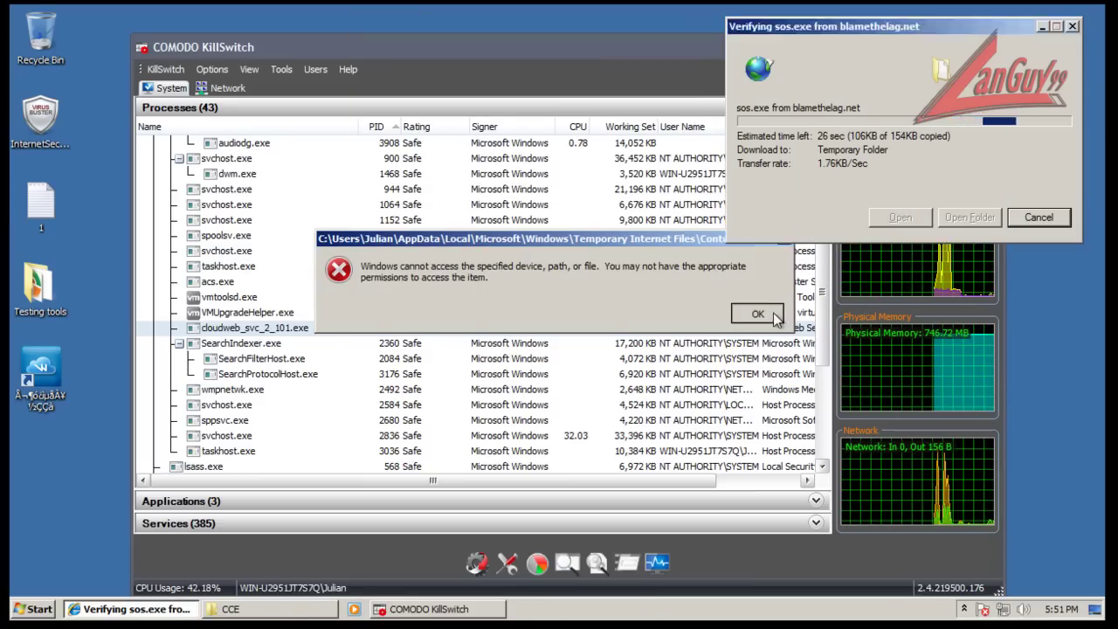
click(756, 314)
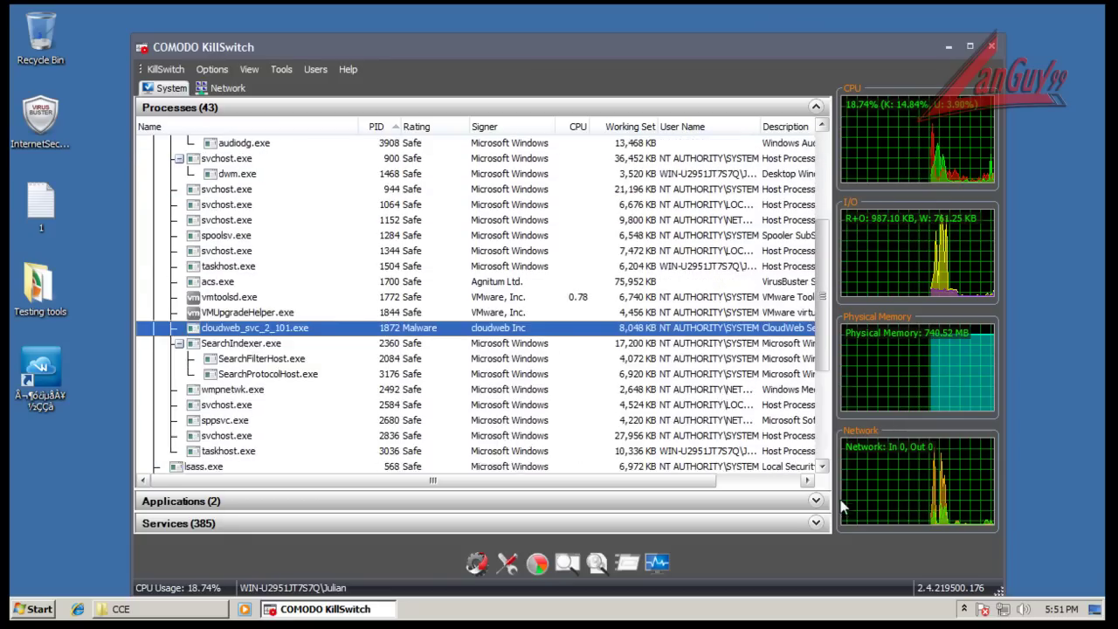
click(549, 395)
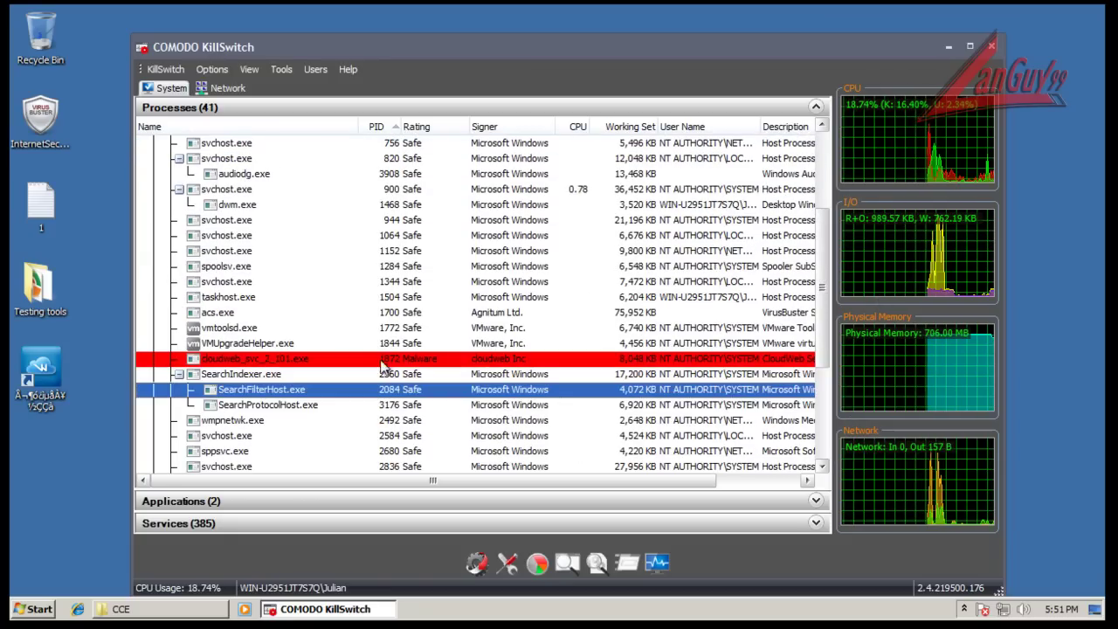
- Minimize KillSwitch and launch CCleaner from the ccleaner folder in Testing tools with permission to make changes
click(949, 46)
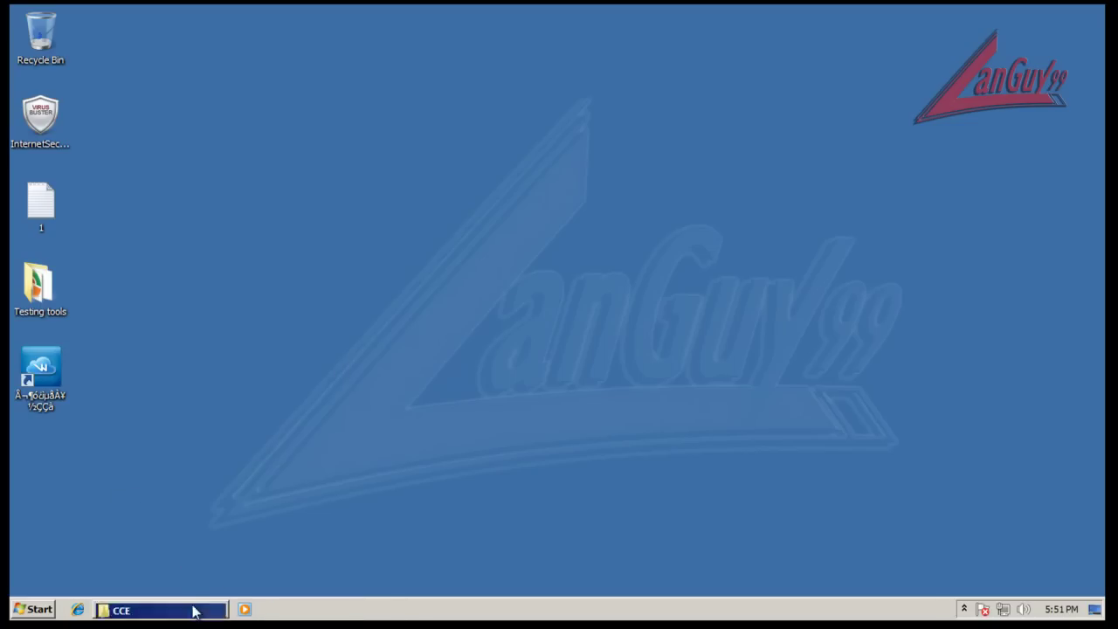
click(194, 611)
key(BackSpace)
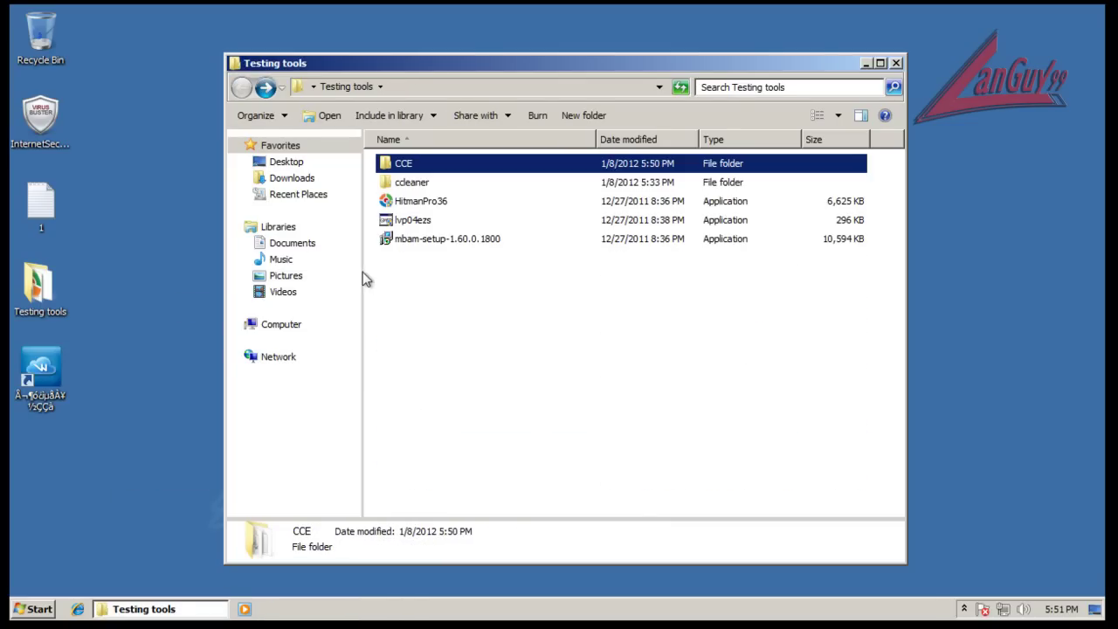
double_click(425, 184)
click(423, 185)
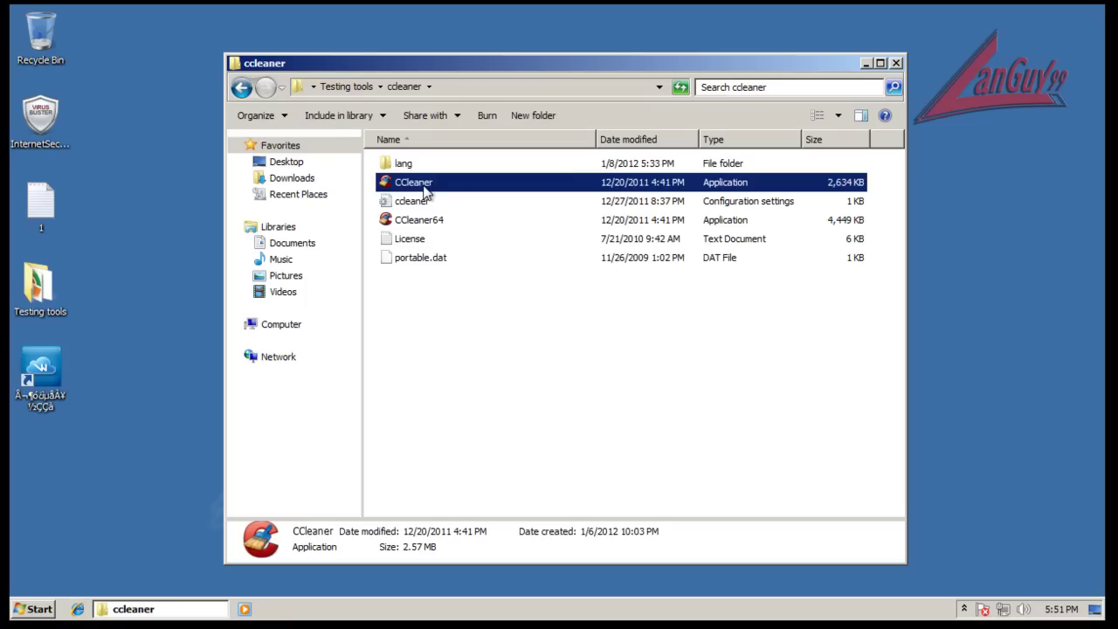
double_click(425, 187)
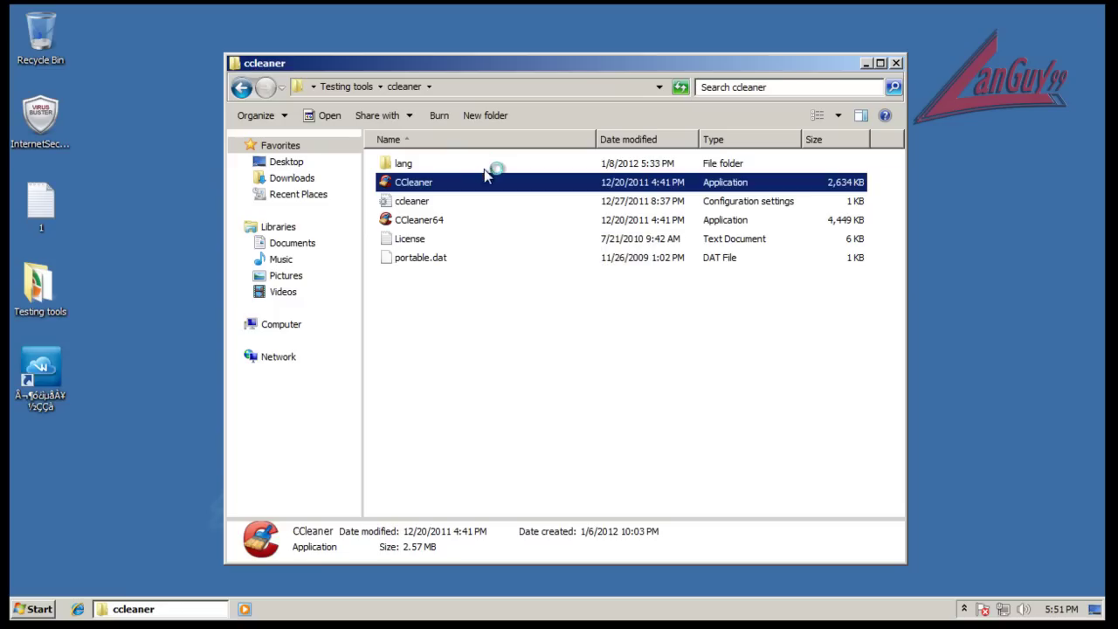
click(964, 608)
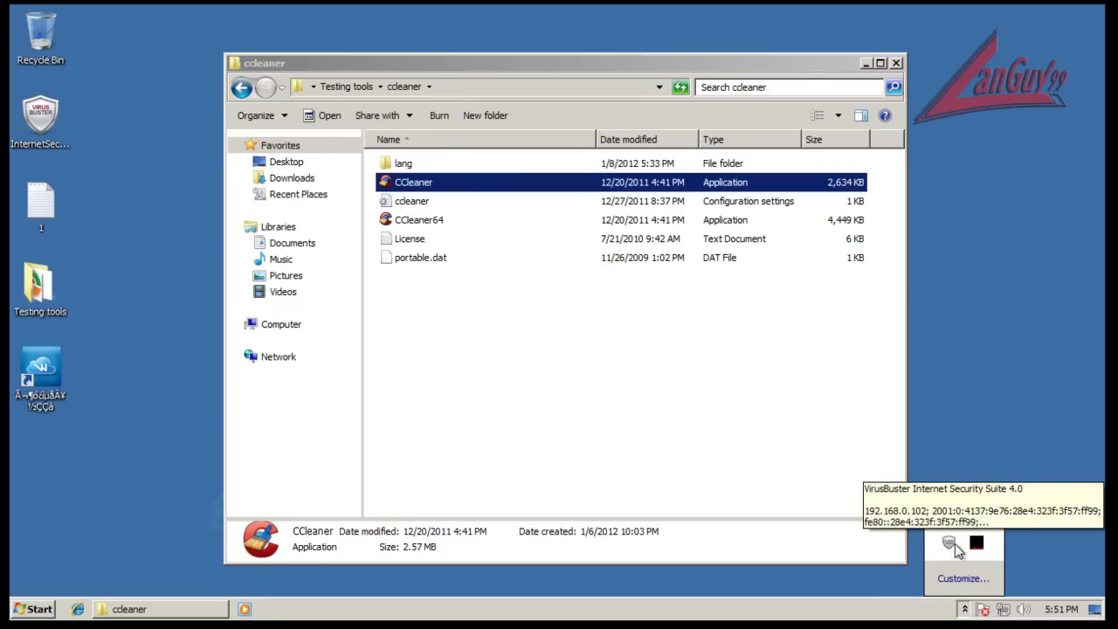
right_click(976, 539)
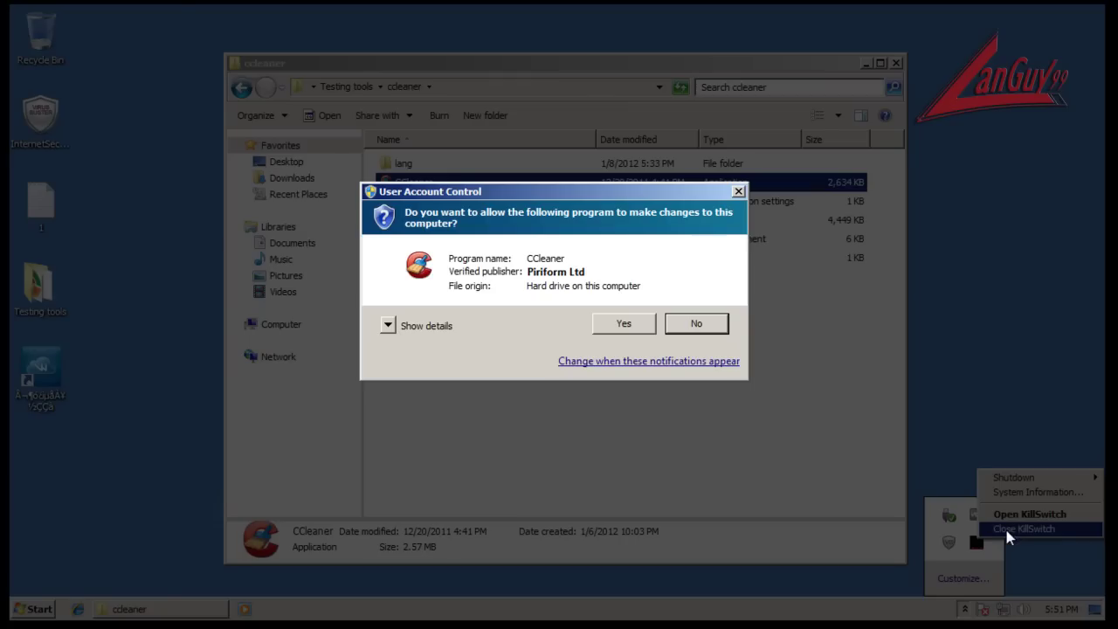
click(648, 321)
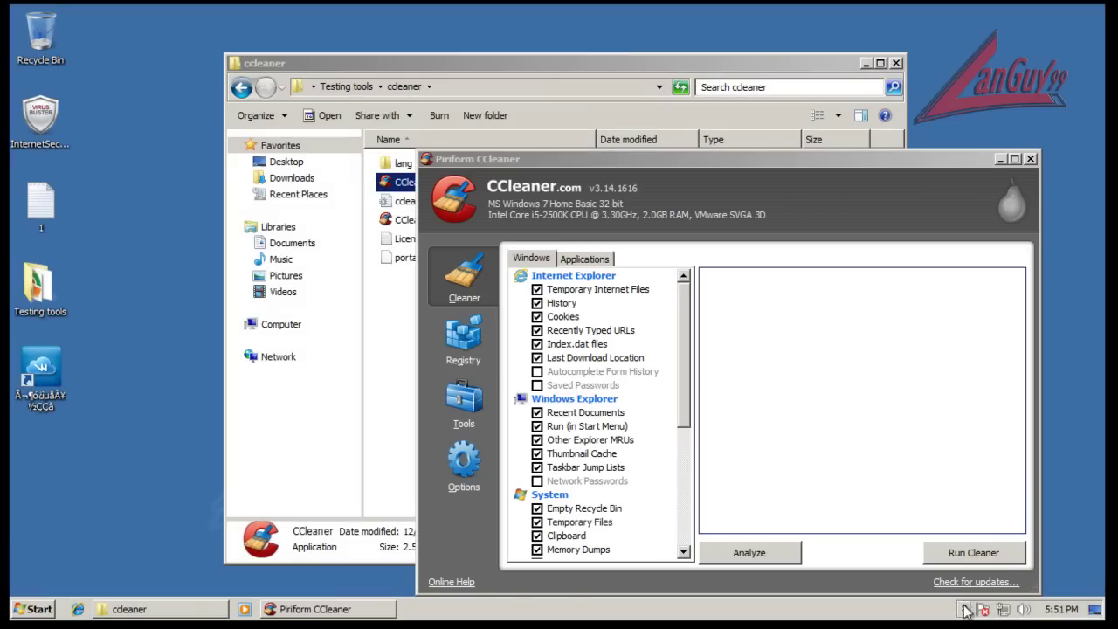
- Shut down the KillSwitch instance still running in the background
click(965, 609)
right_click(982, 541)
click(1018, 532)
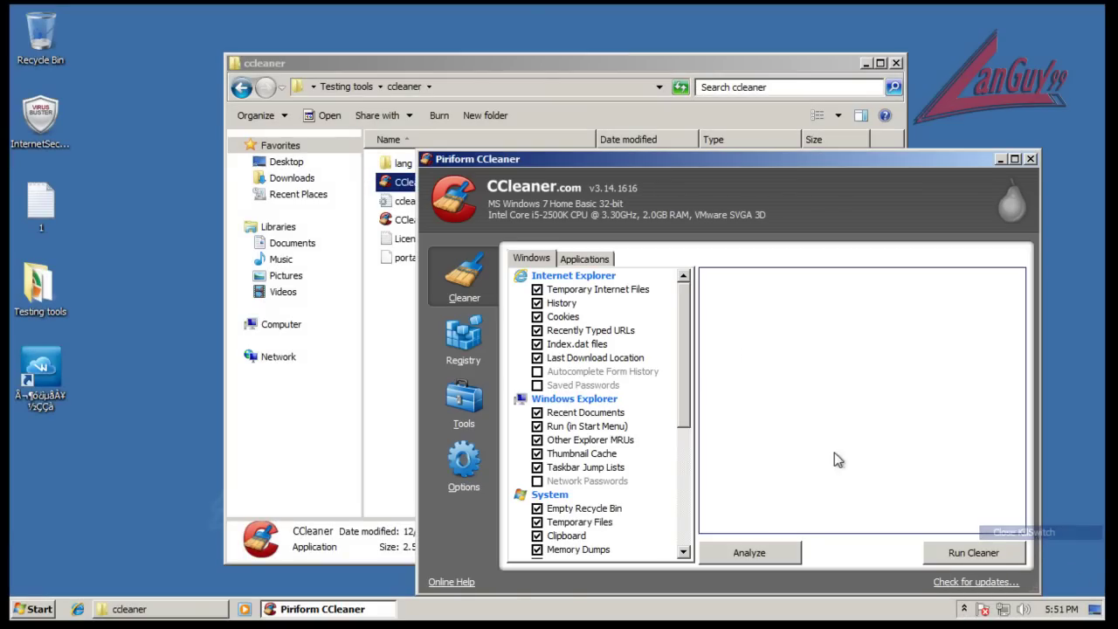
- Check CCleaner's advanced options and run the cleaner with the selected items, agreeing to delete the files permanently
click(463, 463)
click(551, 408)
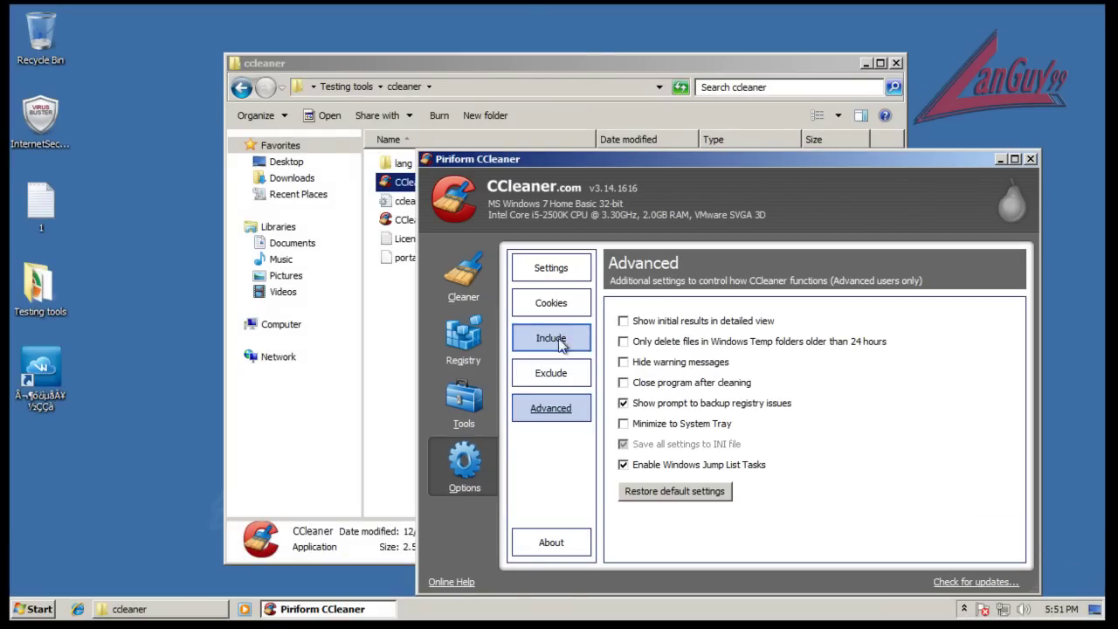
click(470, 282)
click(973, 552)
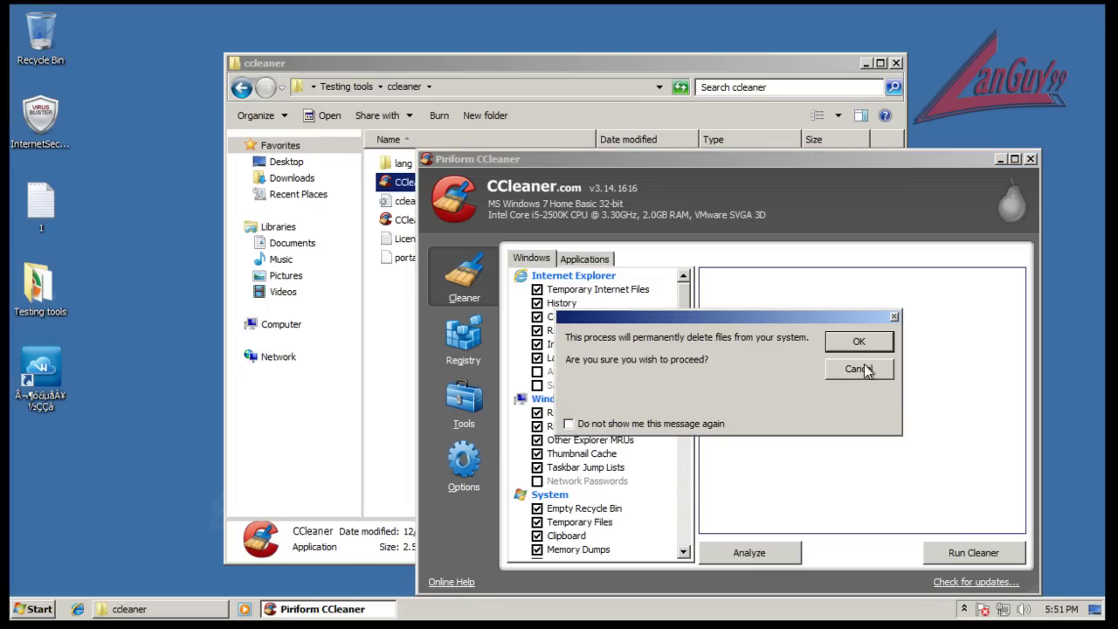
click(861, 342)
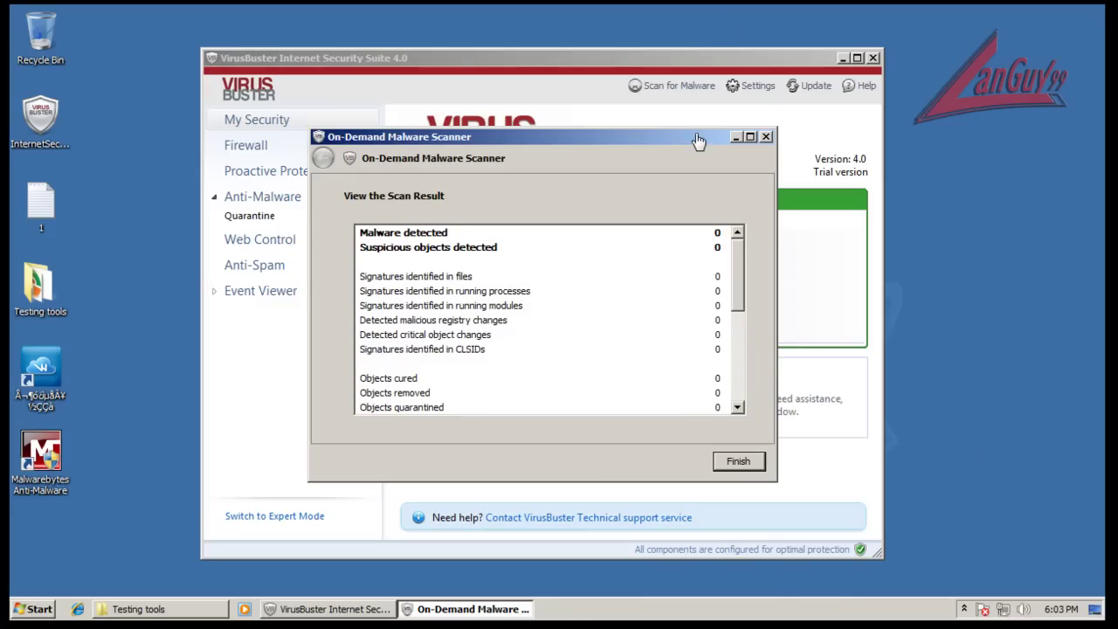
- Review the On-Demand Malware Scanner results, finish the scan, and close the VirusBuster window
drag(630, 143, 651, 120)
drag(756, 231, 758, 393)
click(758, 437)
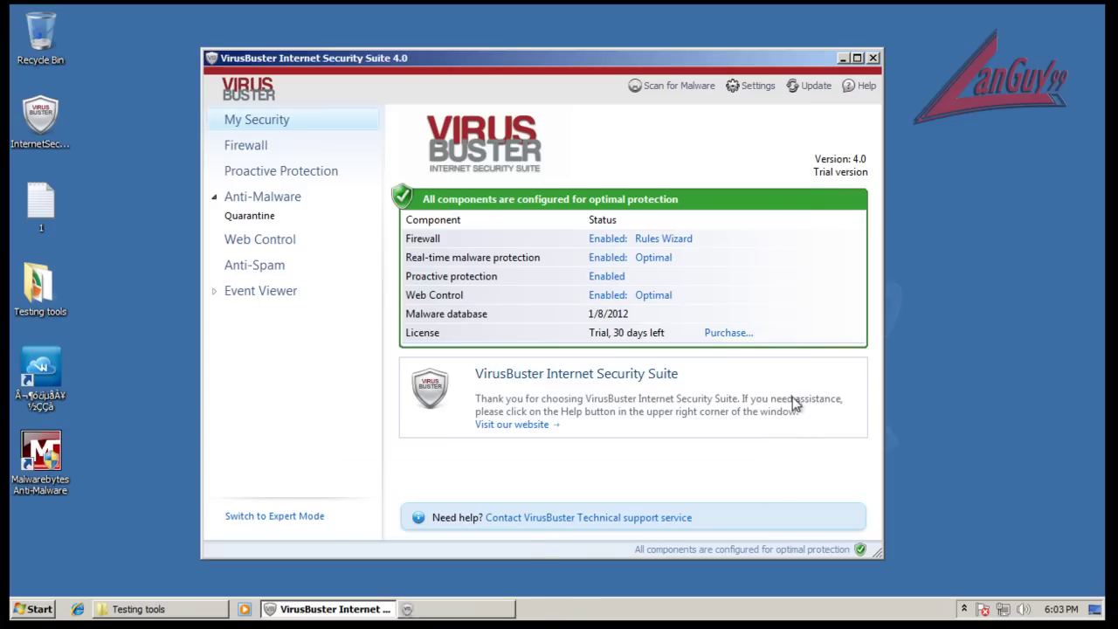
click(874, 59)
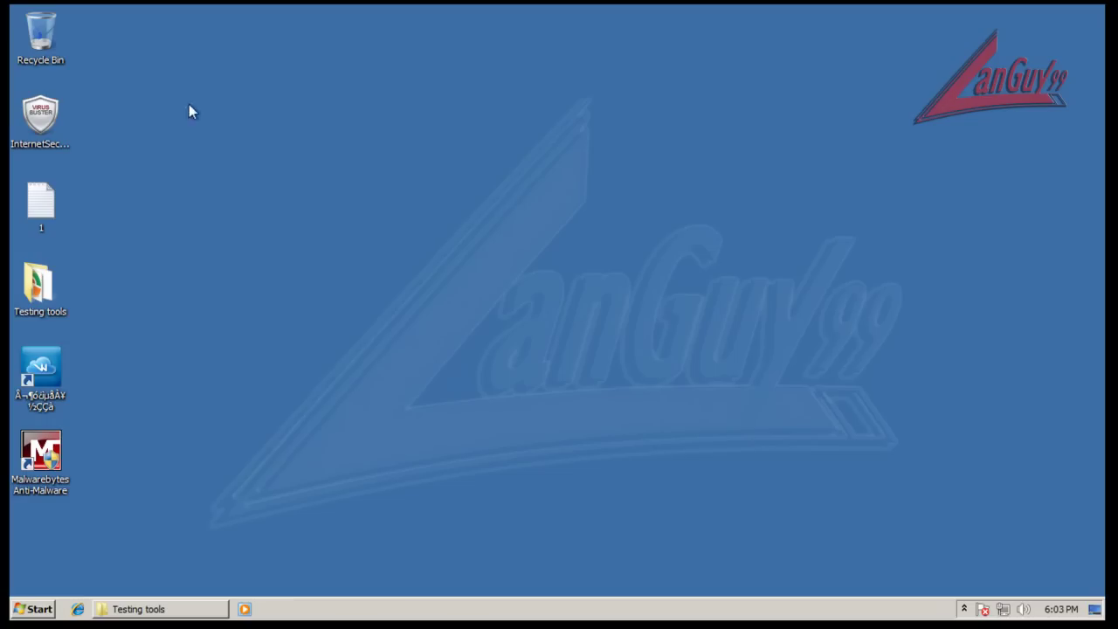
- Launch KillSwitch again from the CCE folder in Testing tools with permission to make changes
click(191, 610)
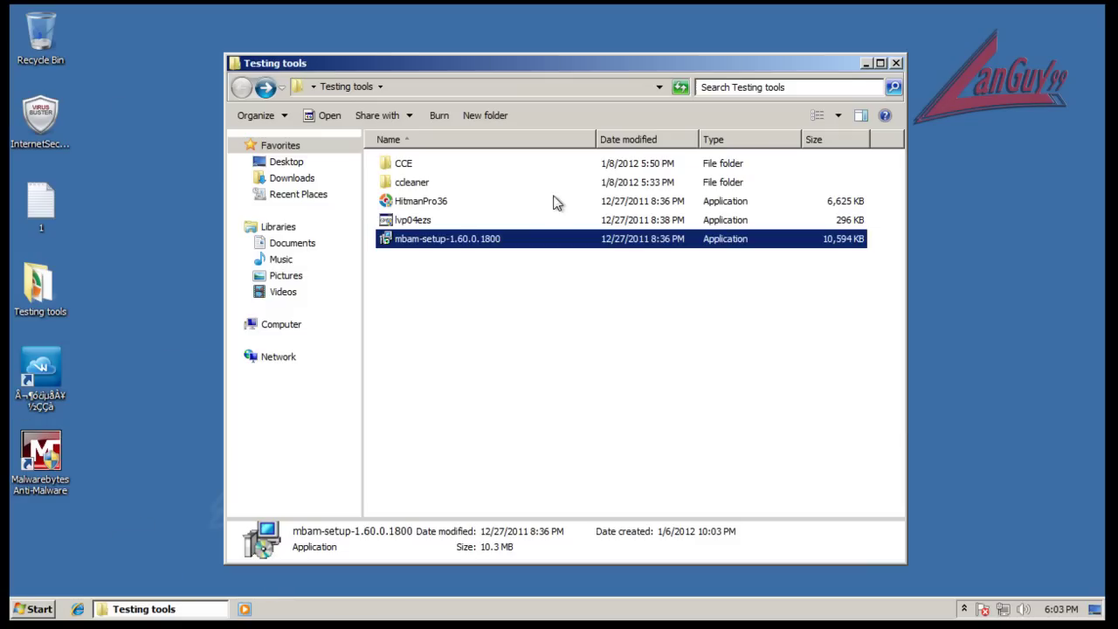
double_click(399, 161)
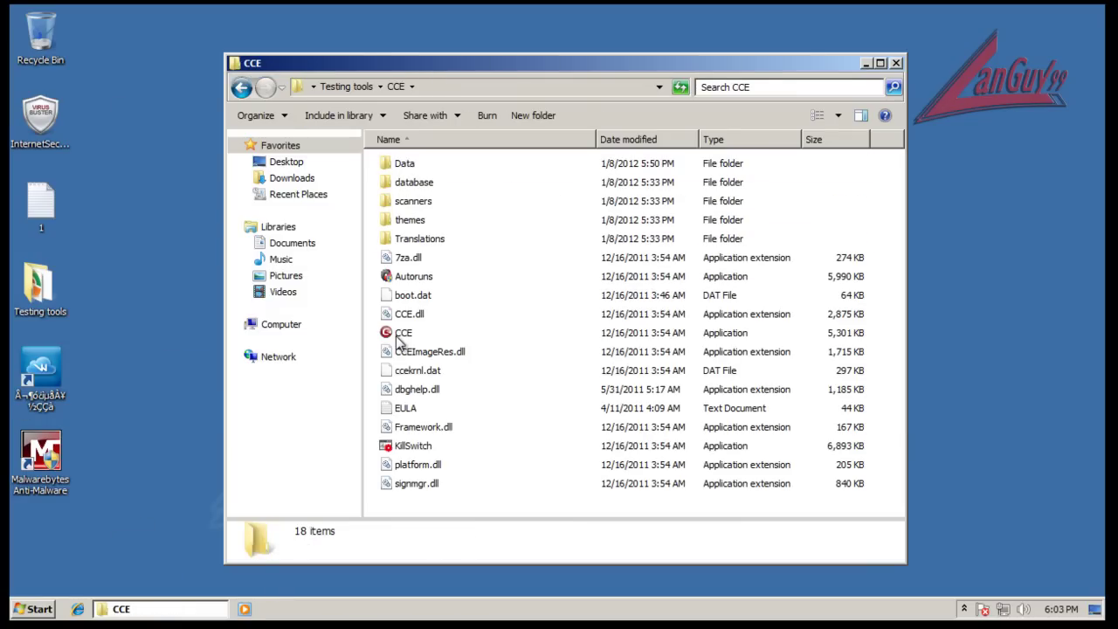
click(415, 447)
double_click(414, 447)
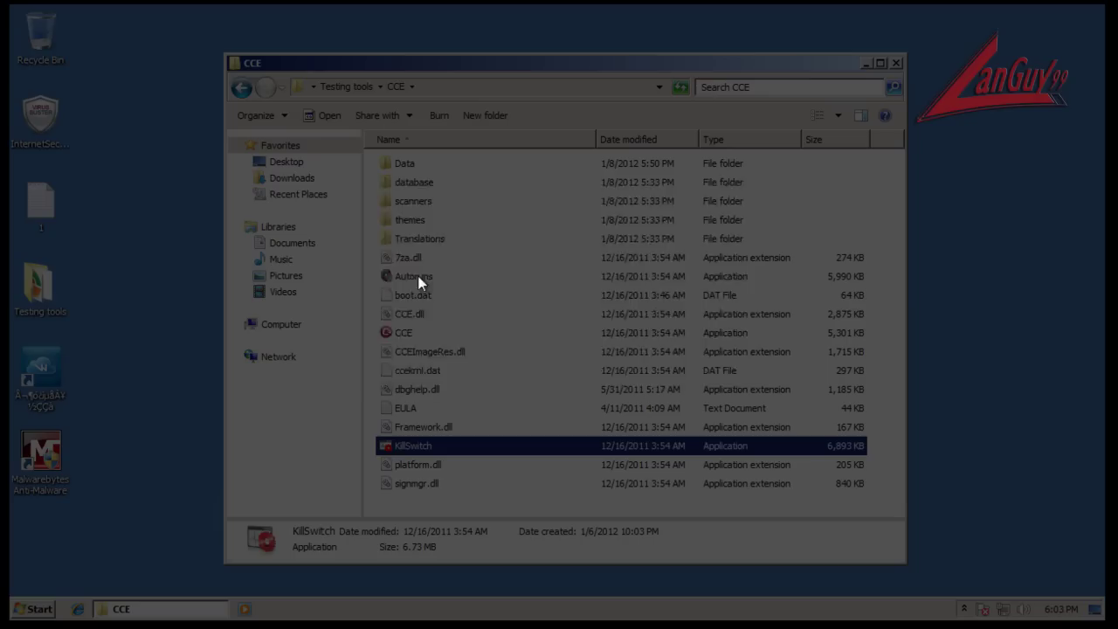
click(626, 321)
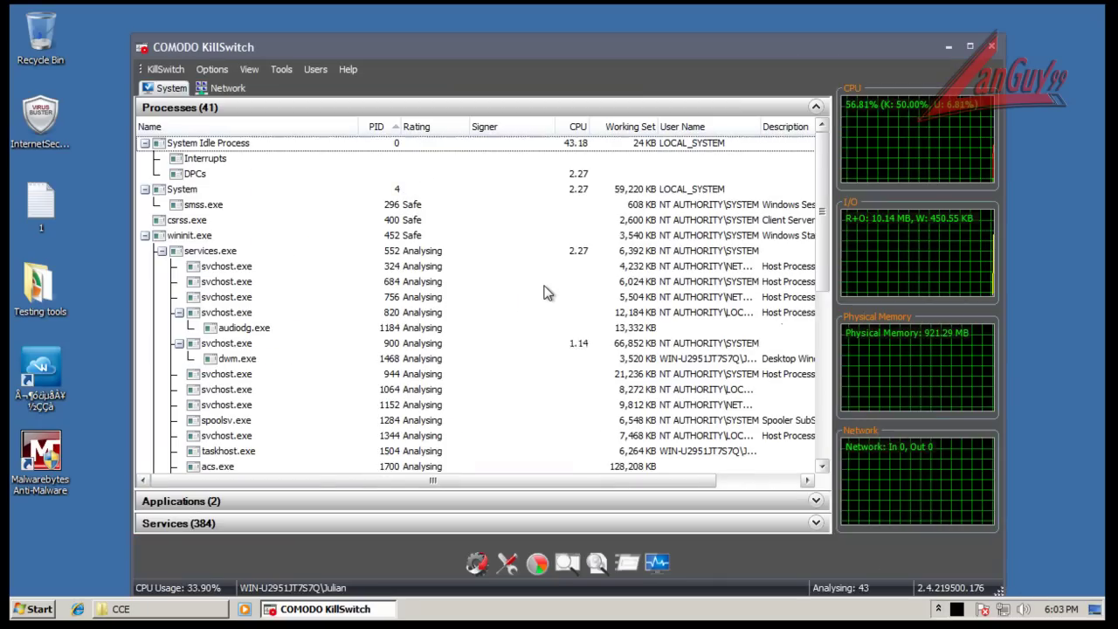
- Examine the process ratings in KillSwitch and check the status of the Quick Repair items without repairing any
drag(825, 166, 803, 297)
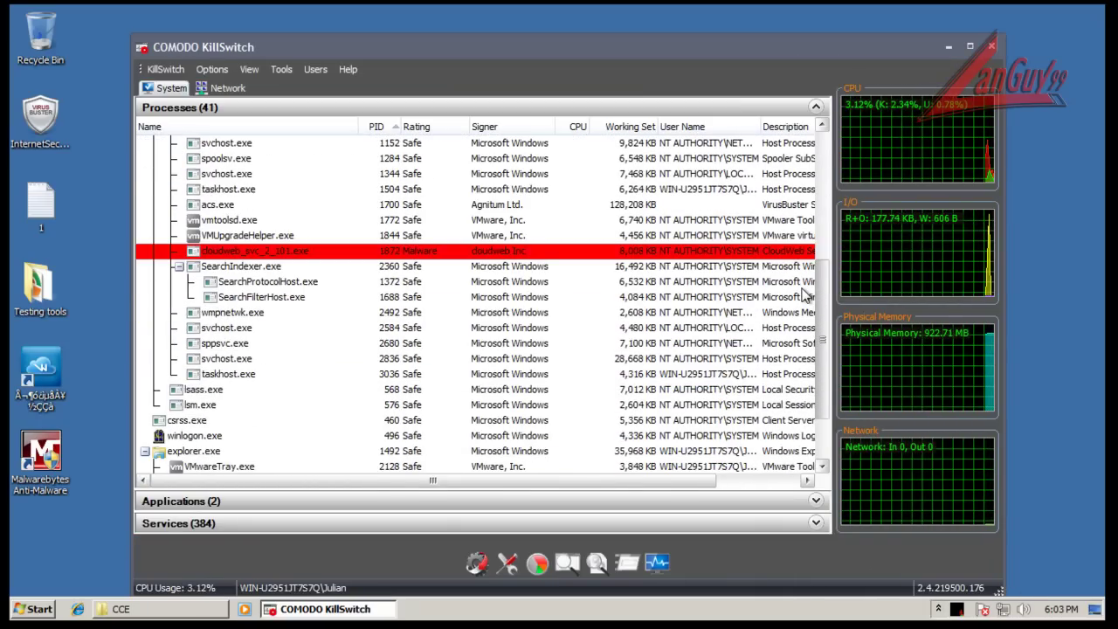
scroll(799, 411, down, 2)
drag(821, 359, 849, 128)
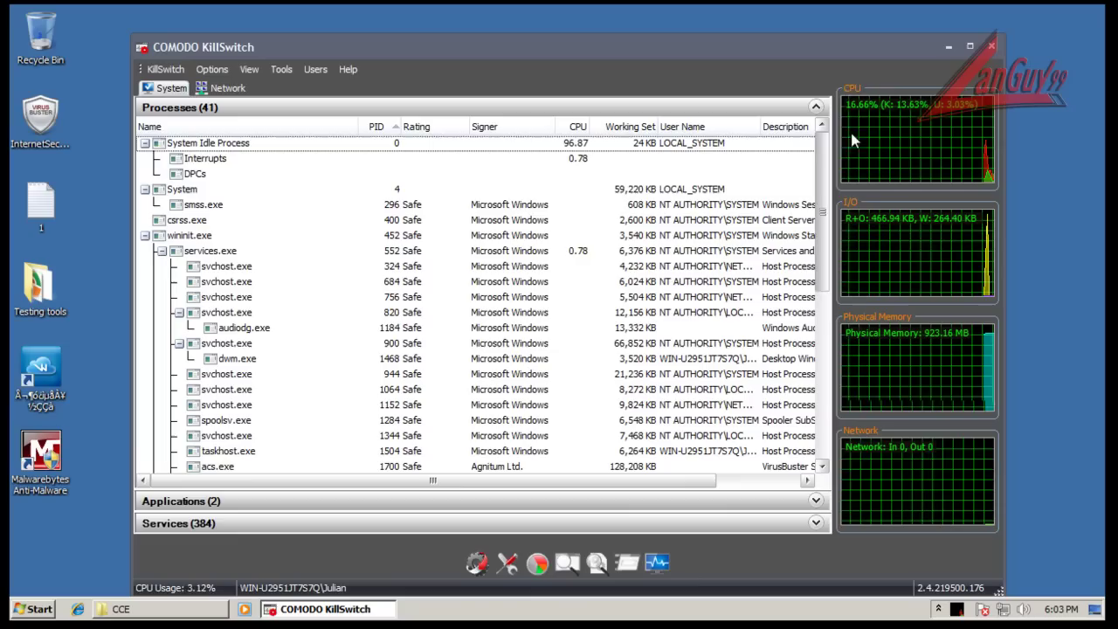
click(506, 563)
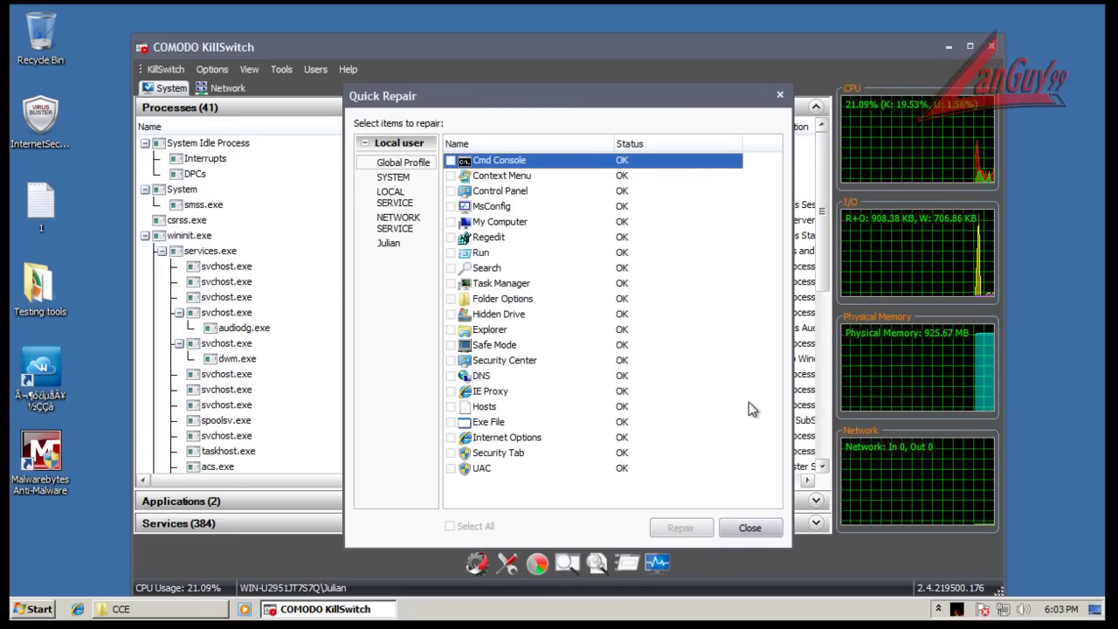
click(749, 530)
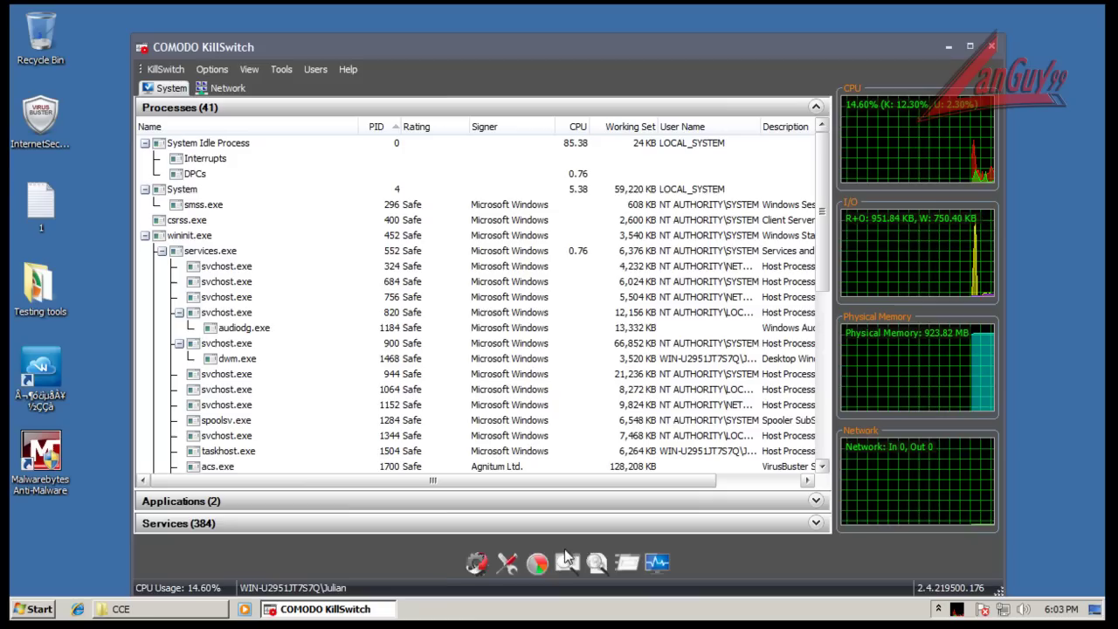
- Launch COMODO Autorun Analyzer from KillSwitch and close the KillSwitch window
click(470, 557)
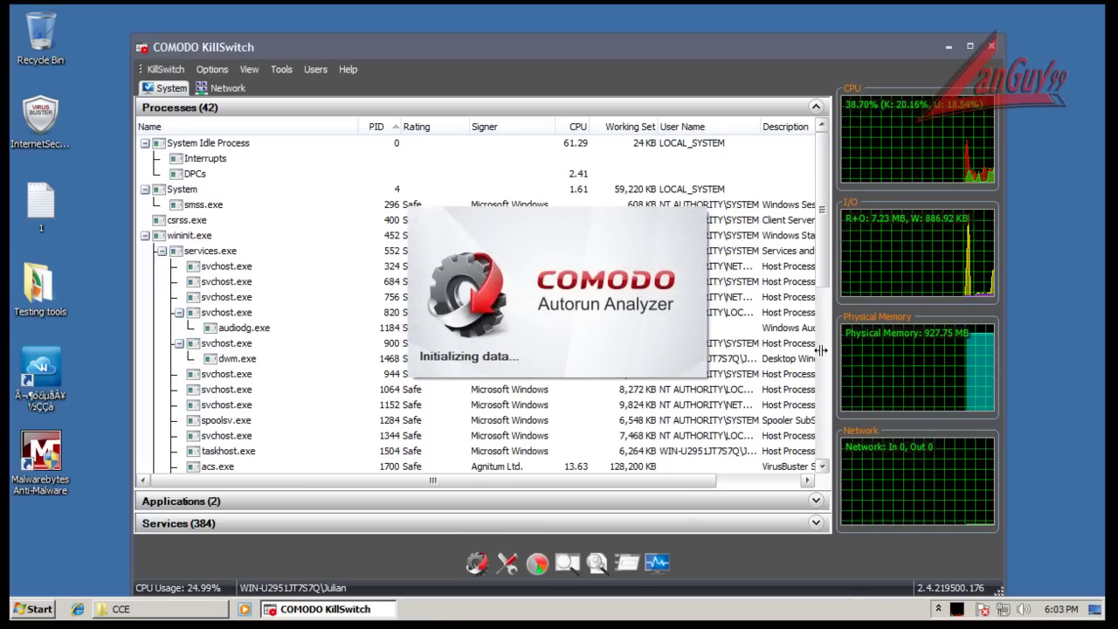
click(992, 46)
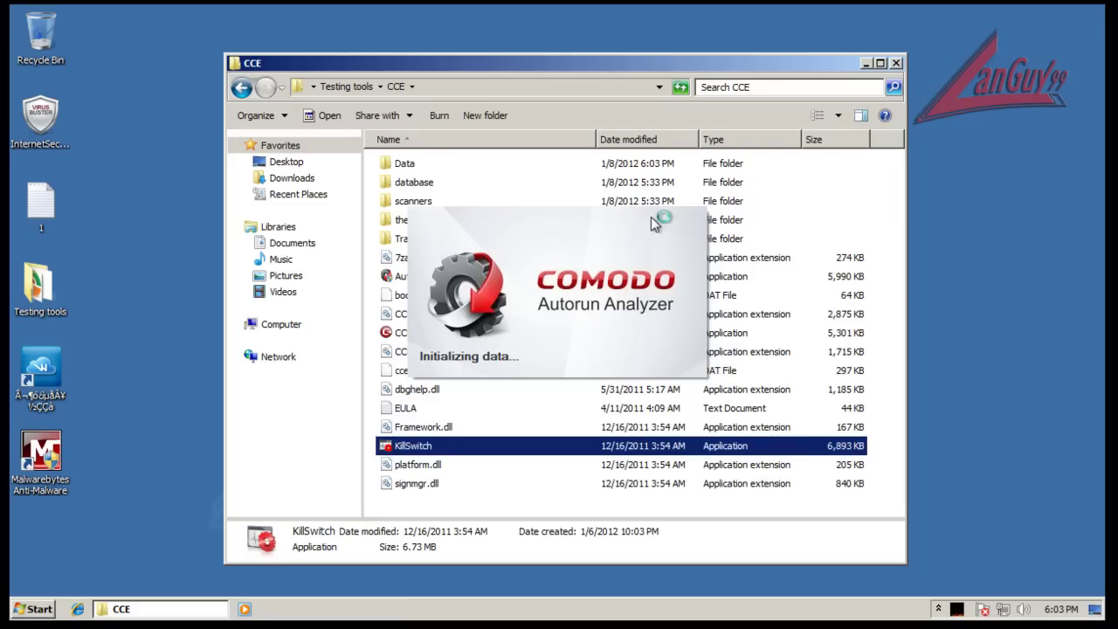
click(384, 335)
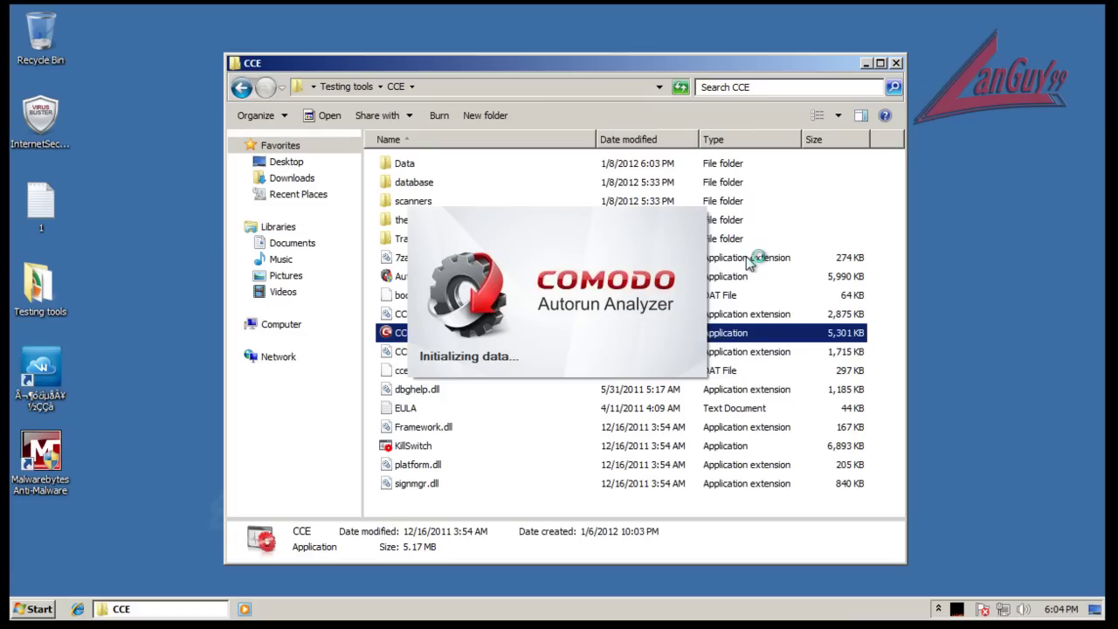
click(751, 461)
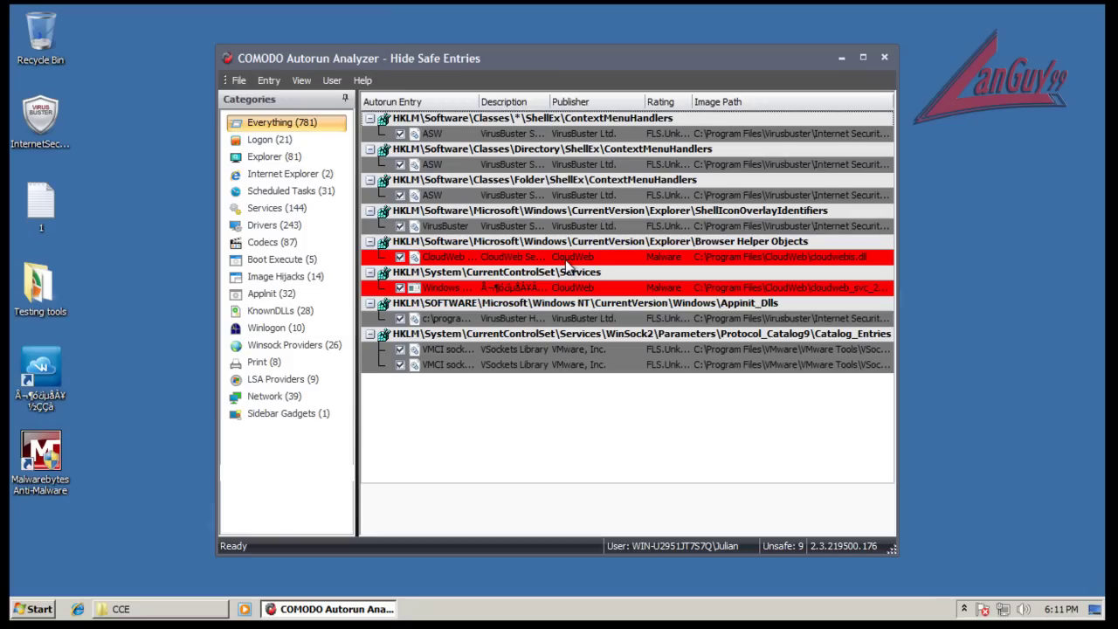
- Delete the CloudWeb browser helper object and the CloudWeb service from the autorun entries, and close Autorun Analyzer
right_click(463, 262)
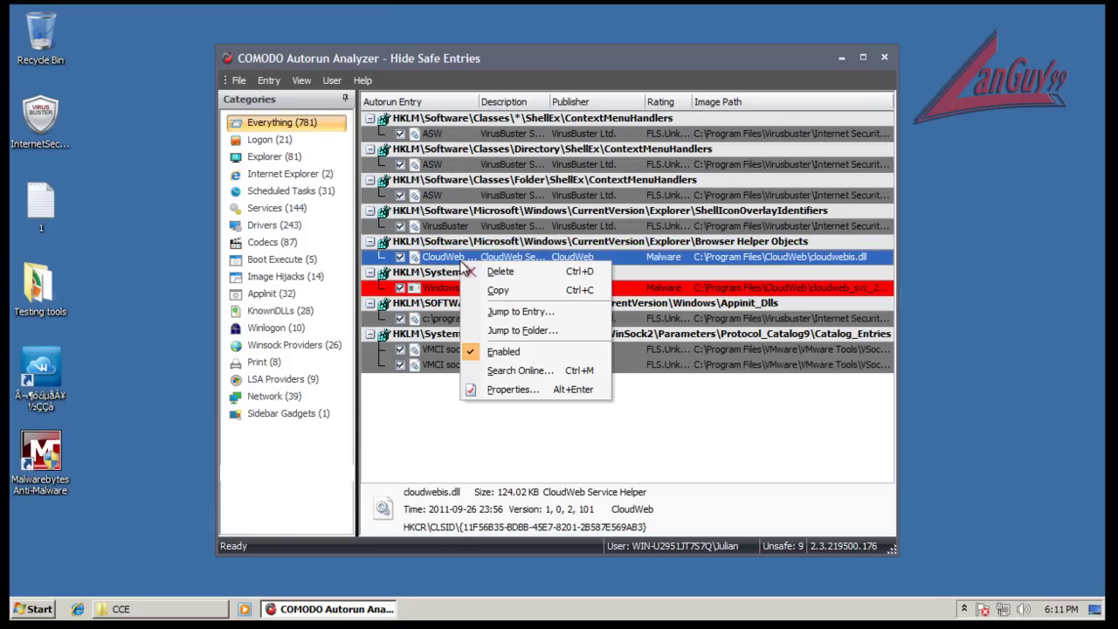
click(529, 272)
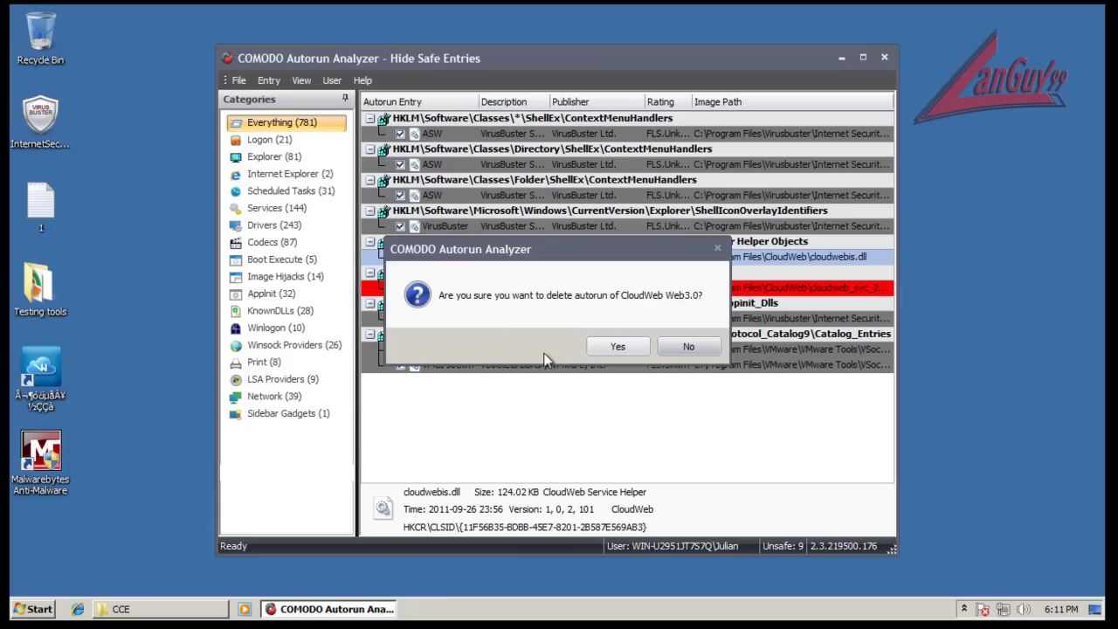
click(609, 350)
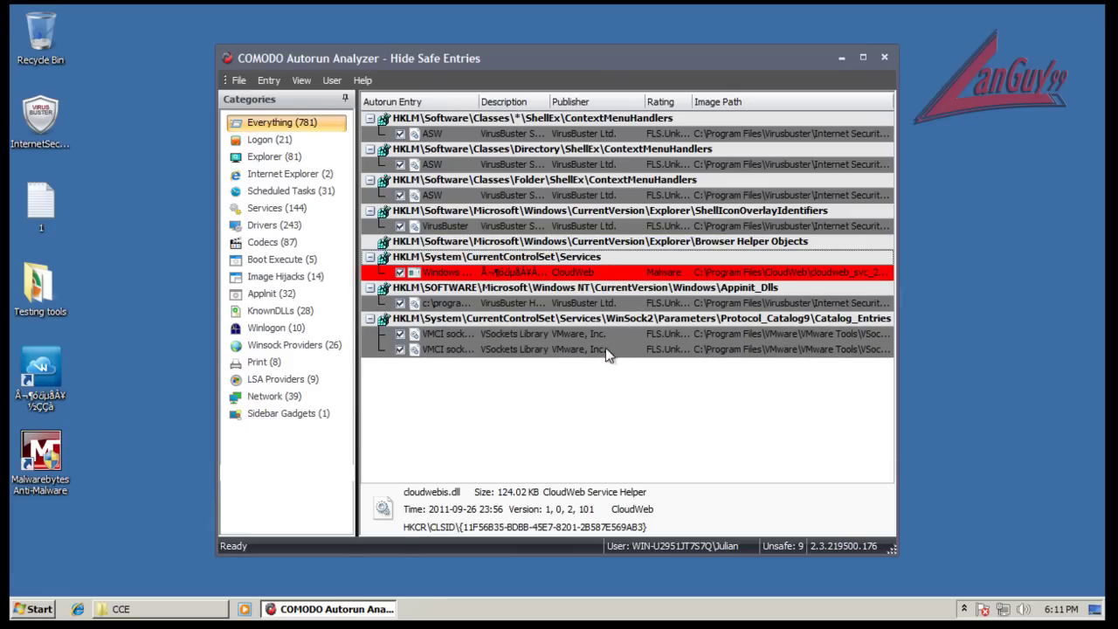
right_click(582, 274)
click(612, 287)
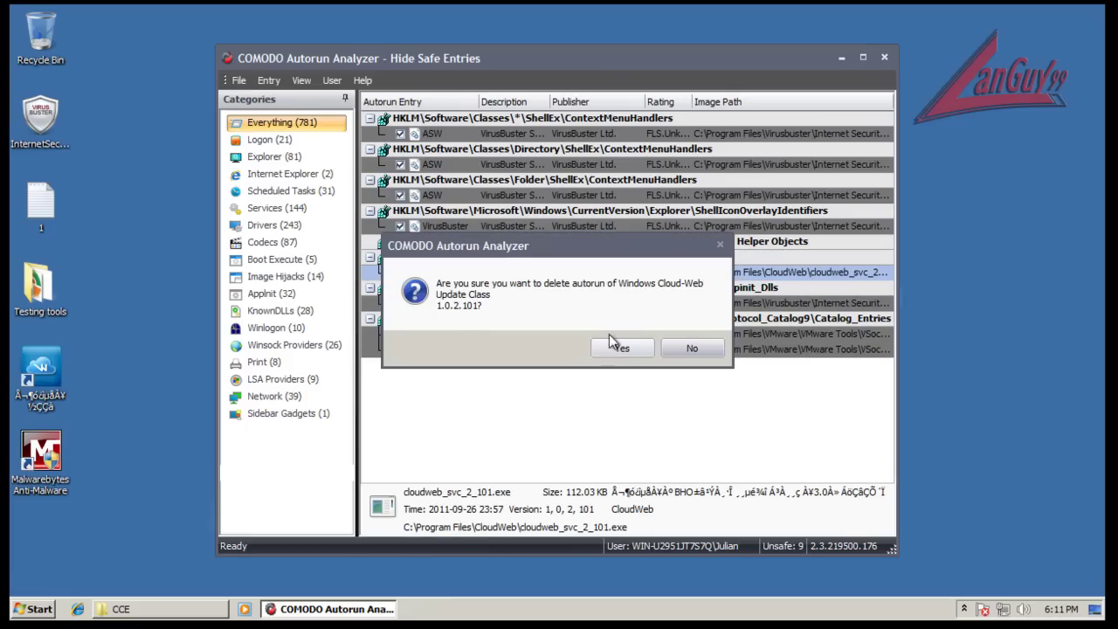
click(622, 348)
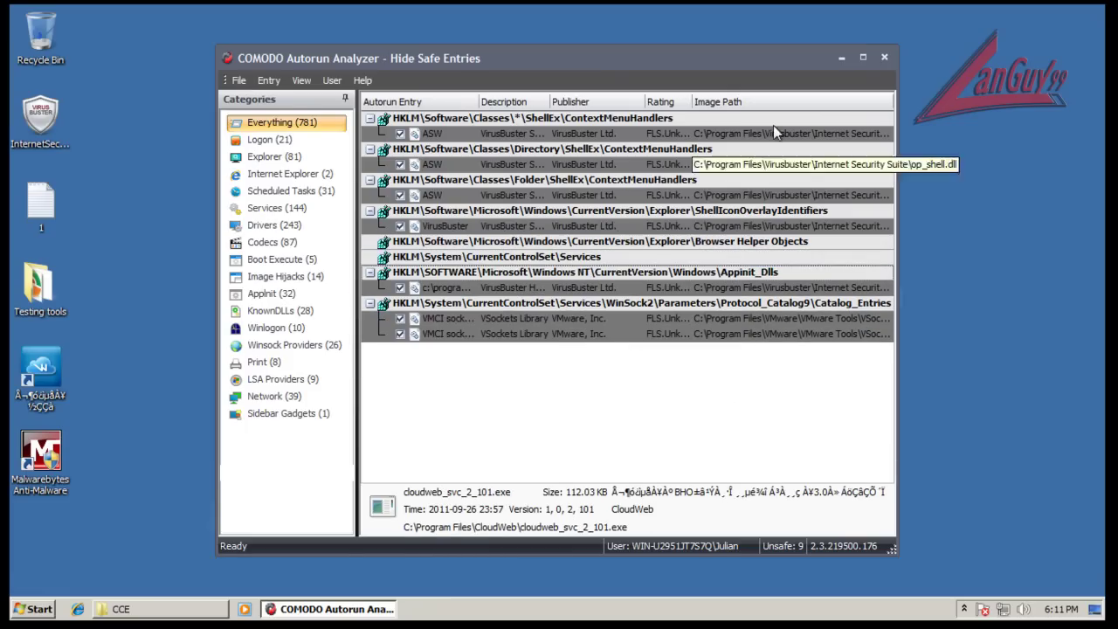
click(884, 58)
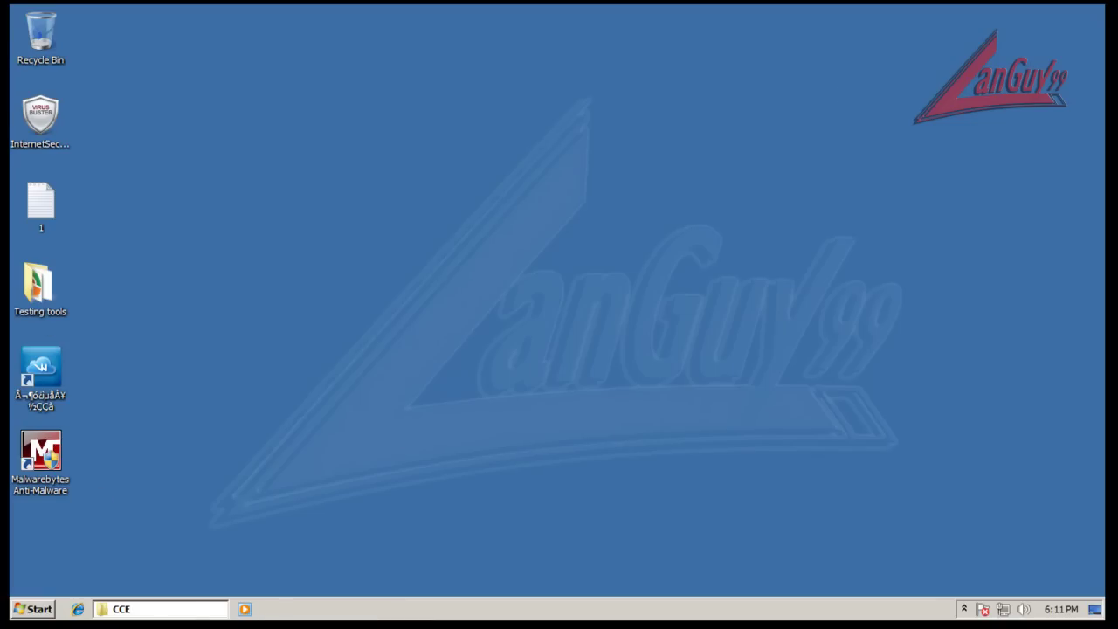
- Launch COMODO Cleaning Essentials from the CCE folder with permission to make changes, and close the folder window
click(190, 612)
double_click(403, 334)
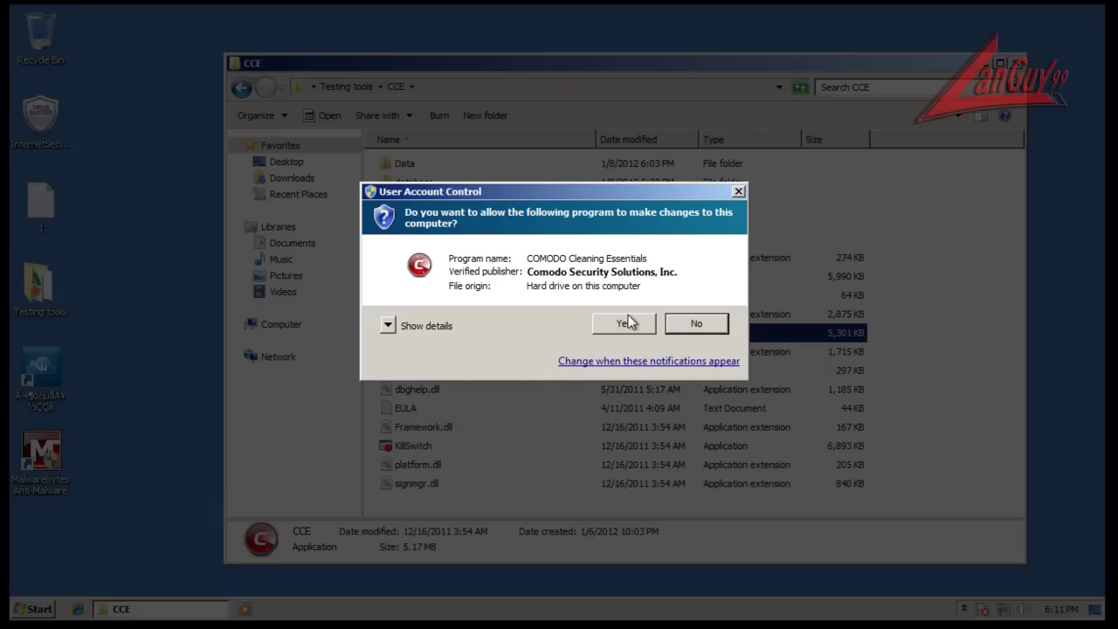
click(623, 323)
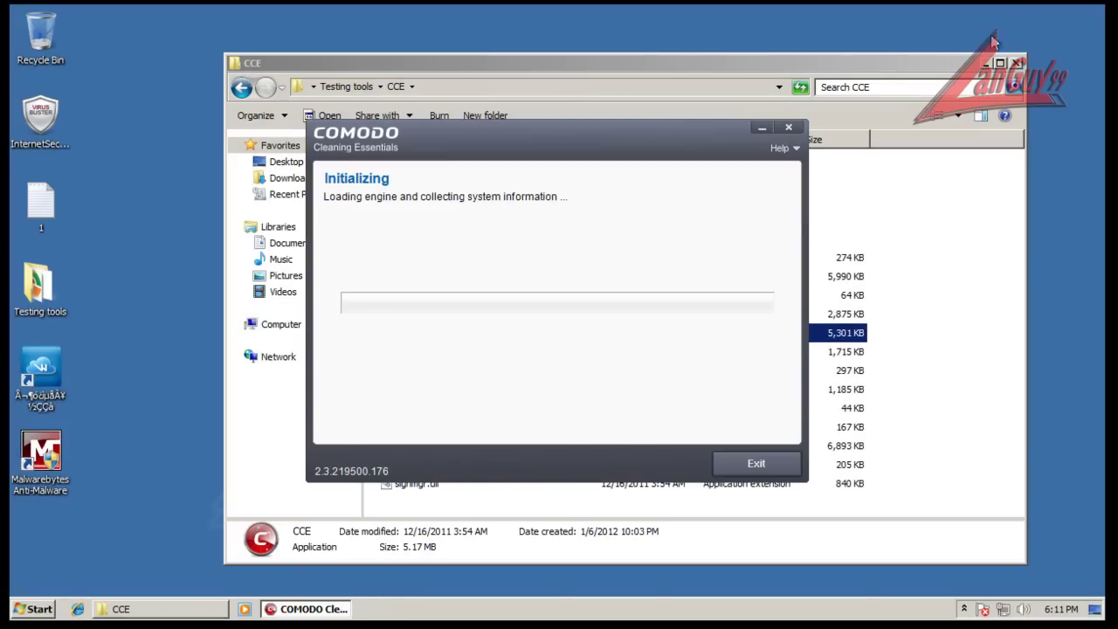
click(1019, 62)
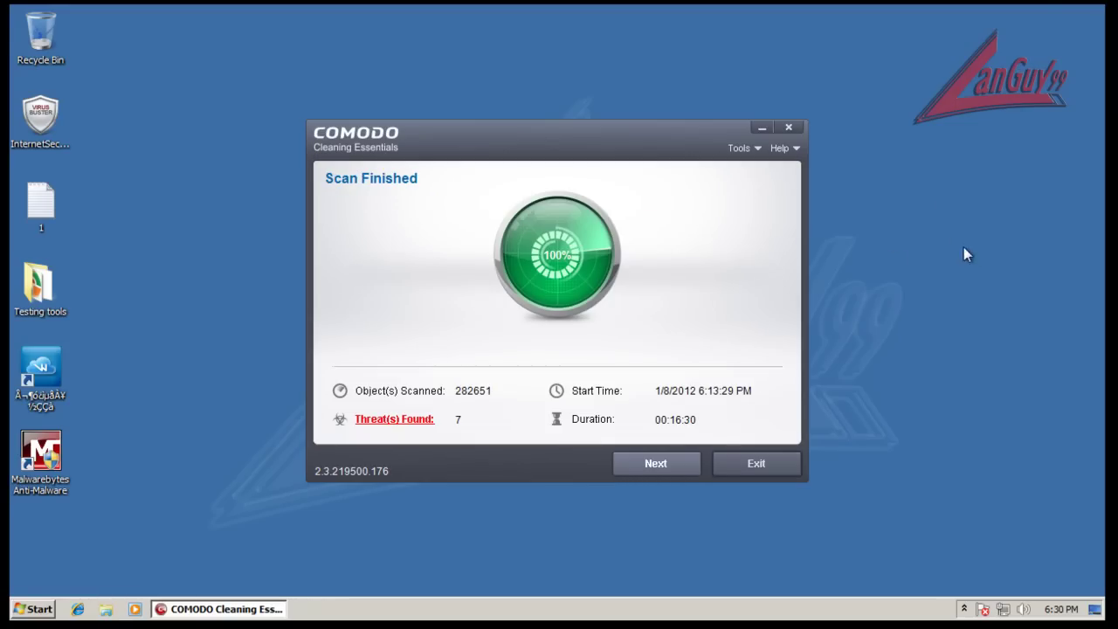
- Review the threats found by the finished scan and apply the Clean operation to all of them
click(417, 422)
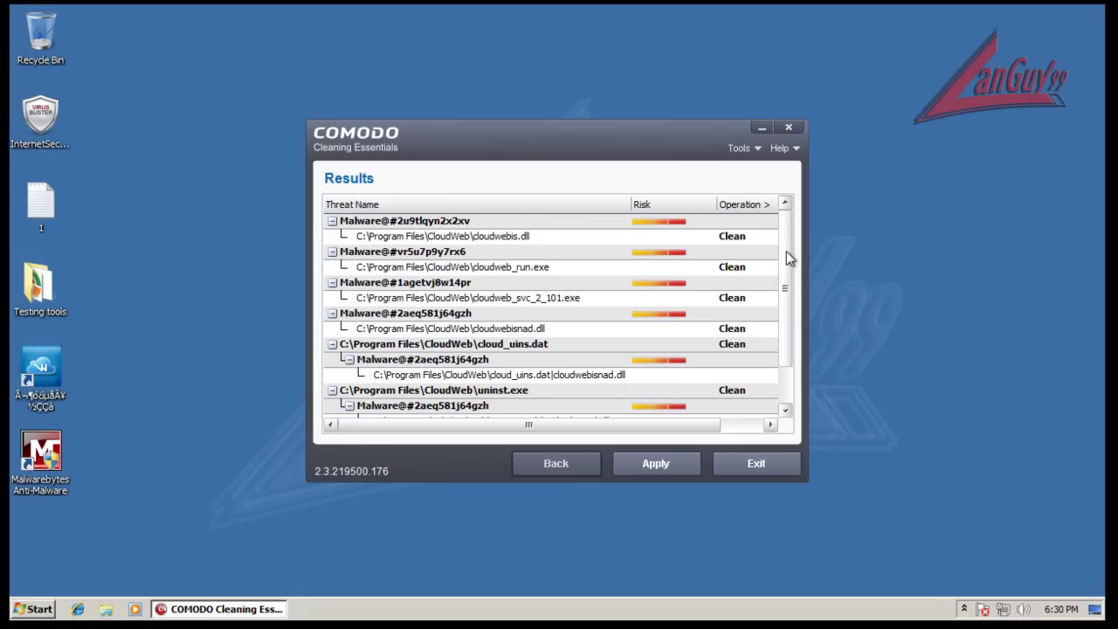
scroll(786, 251, down, 1)
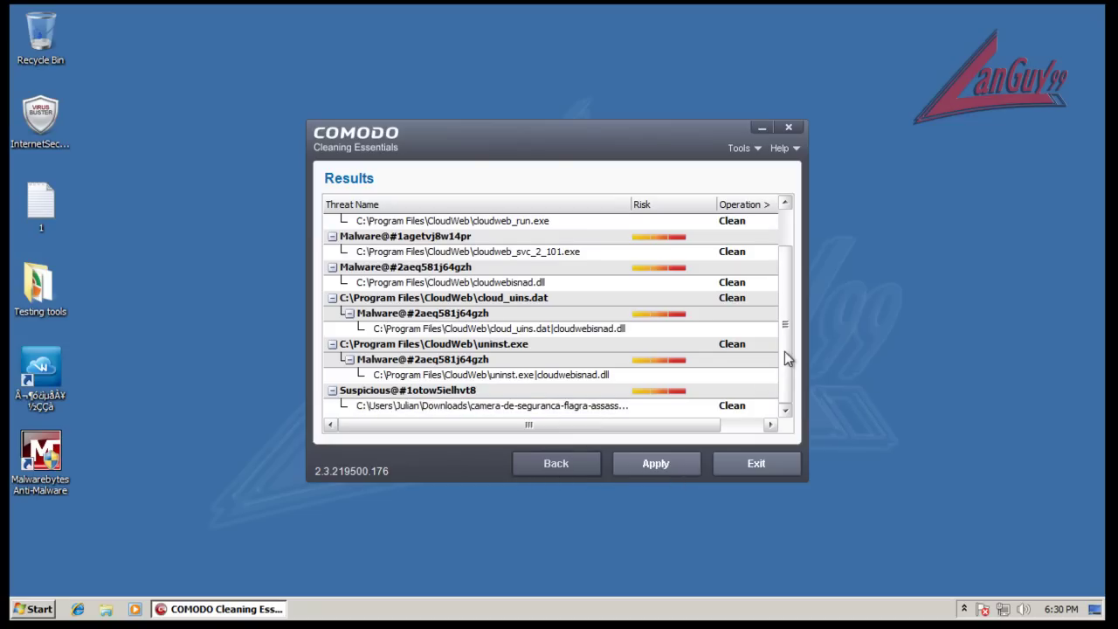
click(676, 462)
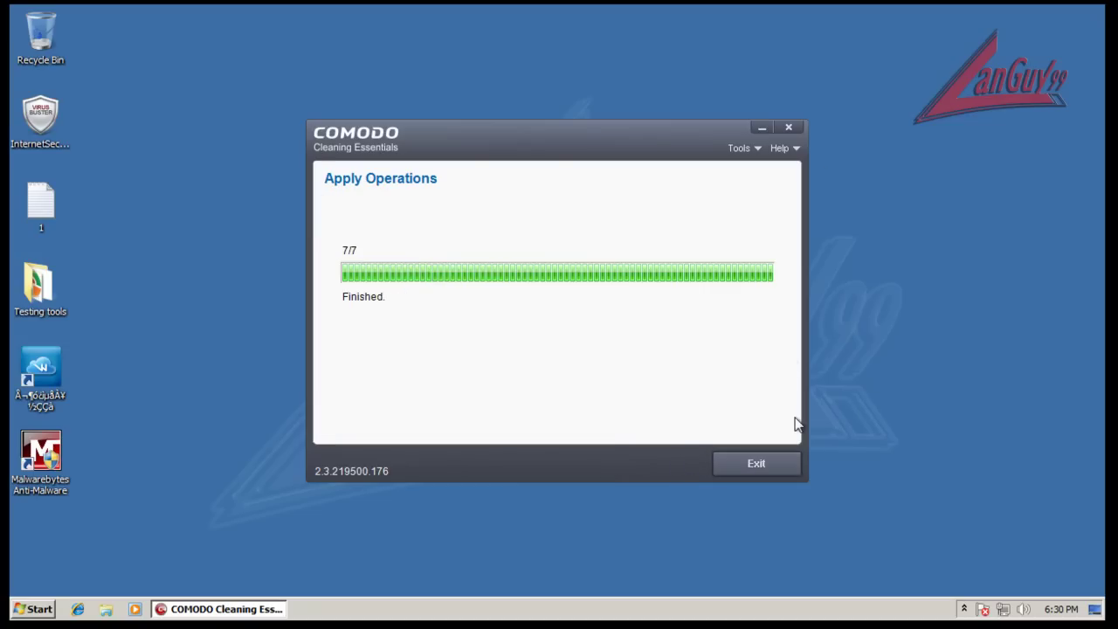
- Restart the computer to verify the cleaning, and exit COMODO Cleaning Essentials after the restart
click(766, 472)
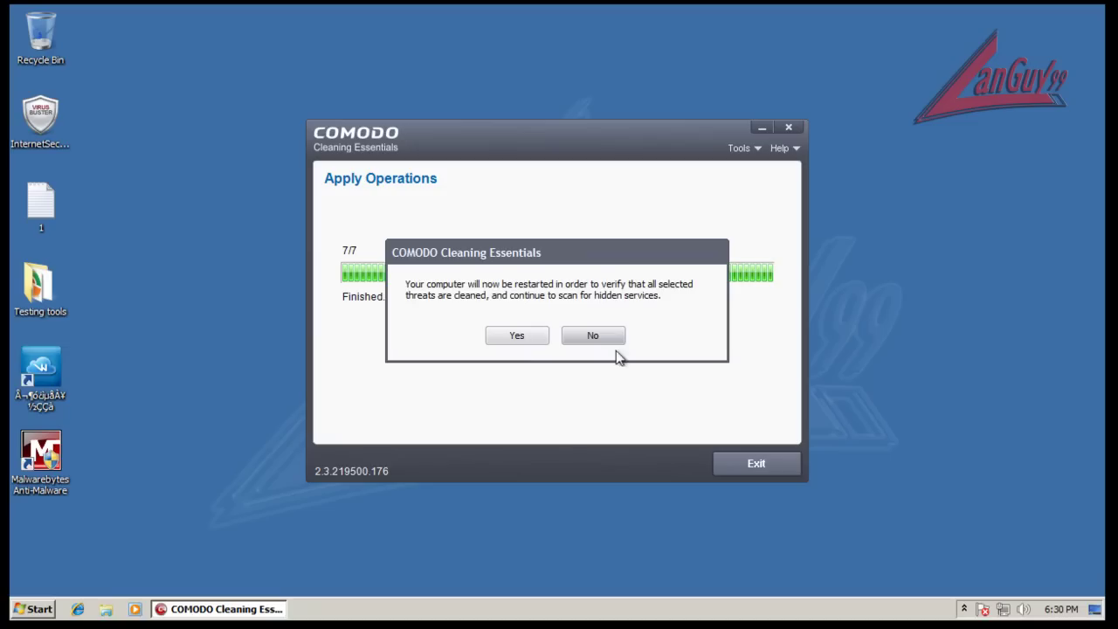
click(516, 340)
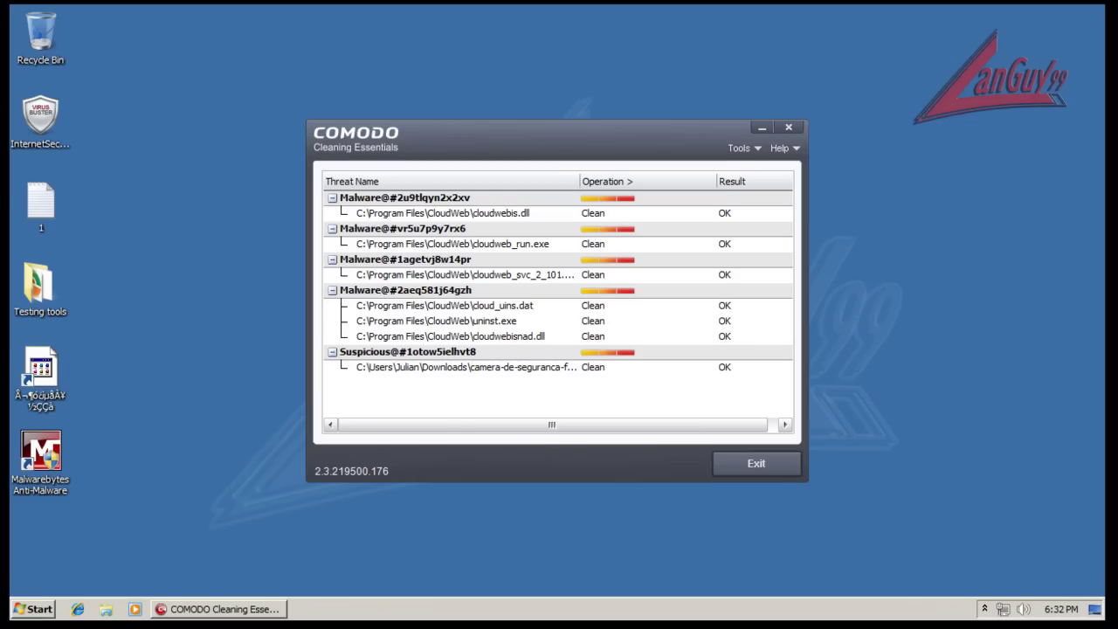
click(725, 466)
click(775, 463)
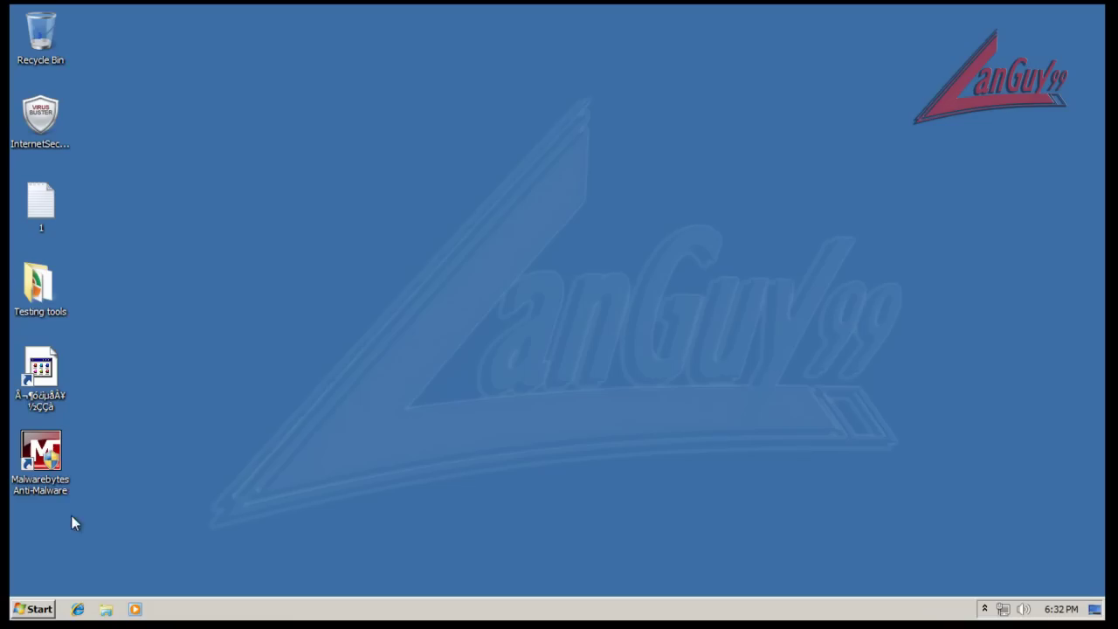
- Launch Malwarebytes Anti-Malware from the desktop with permission to make changes
click(48, 465)
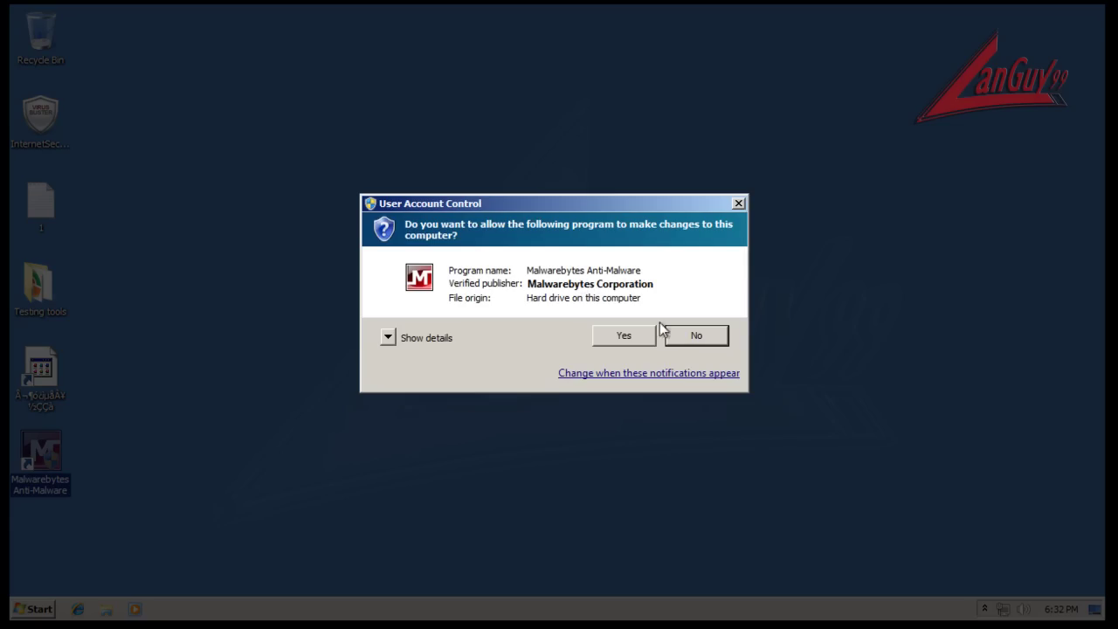
click(629, 335)
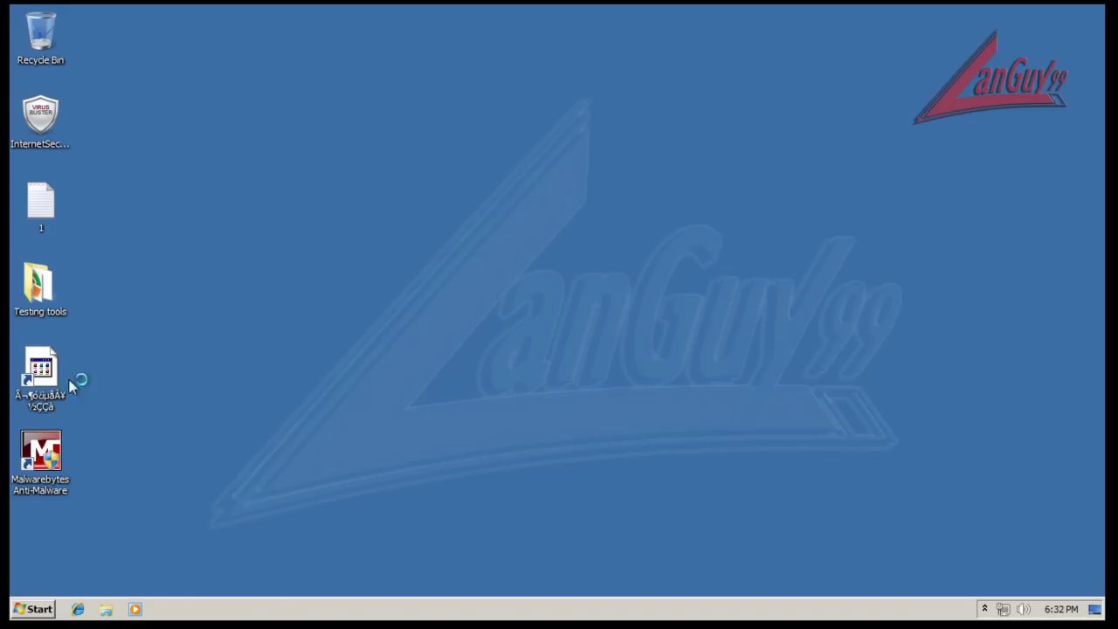
- Test the leftover CloudWeb desktop shortcut, cancel the missing-file search, and permanently remove the shortcut through the Recycle Bin
double_click(52, 371)
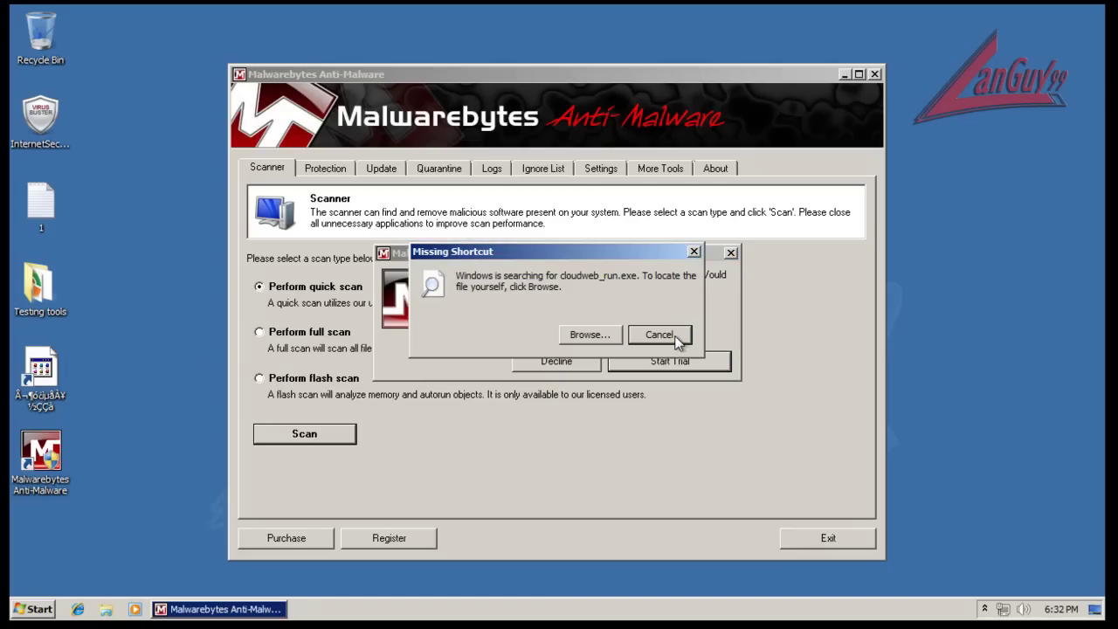
click(681, 340)
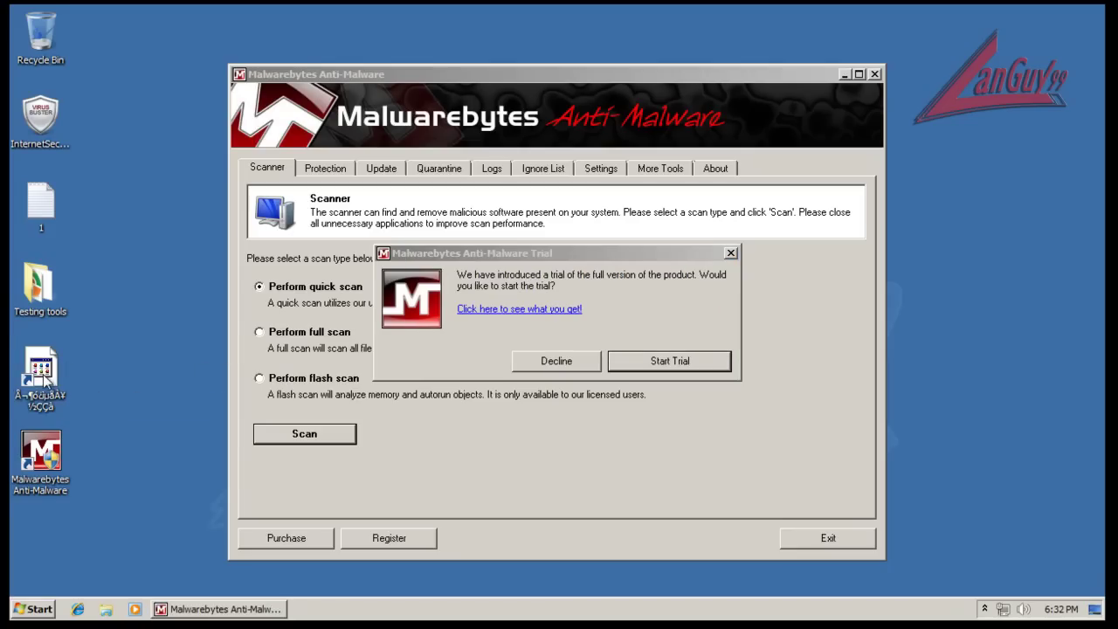
key(Delete)
key(Return)
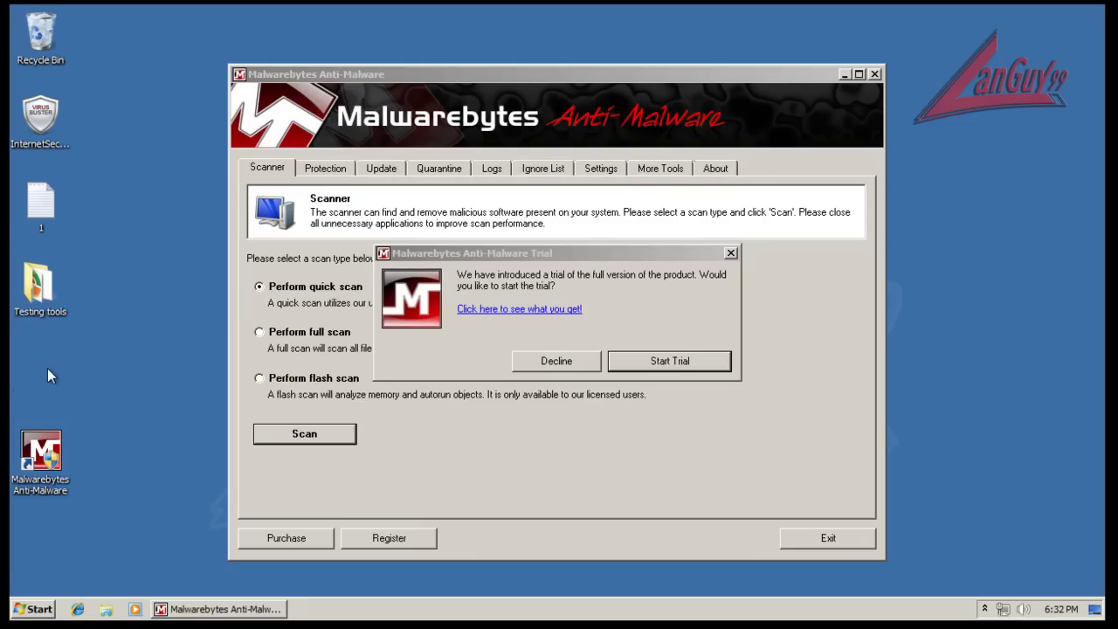
right_click(55, 37)
click(131, 59)
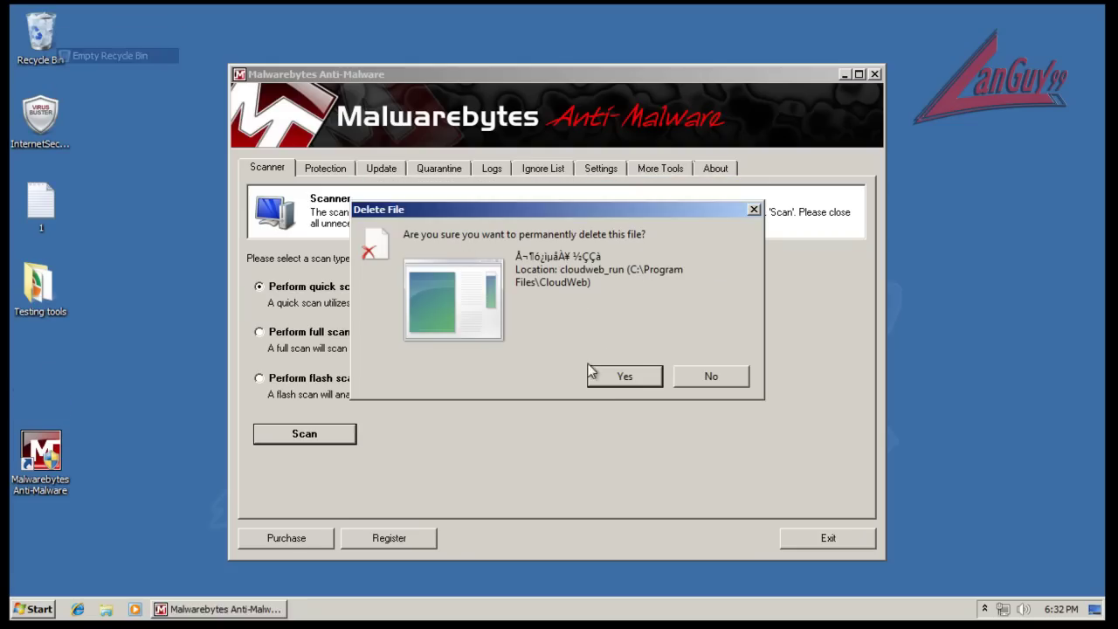
click(617, 371)
- Decline the Malwarebytes trial and check for database updates
click(524, 366)
click(381, 167)
click(357, 340)
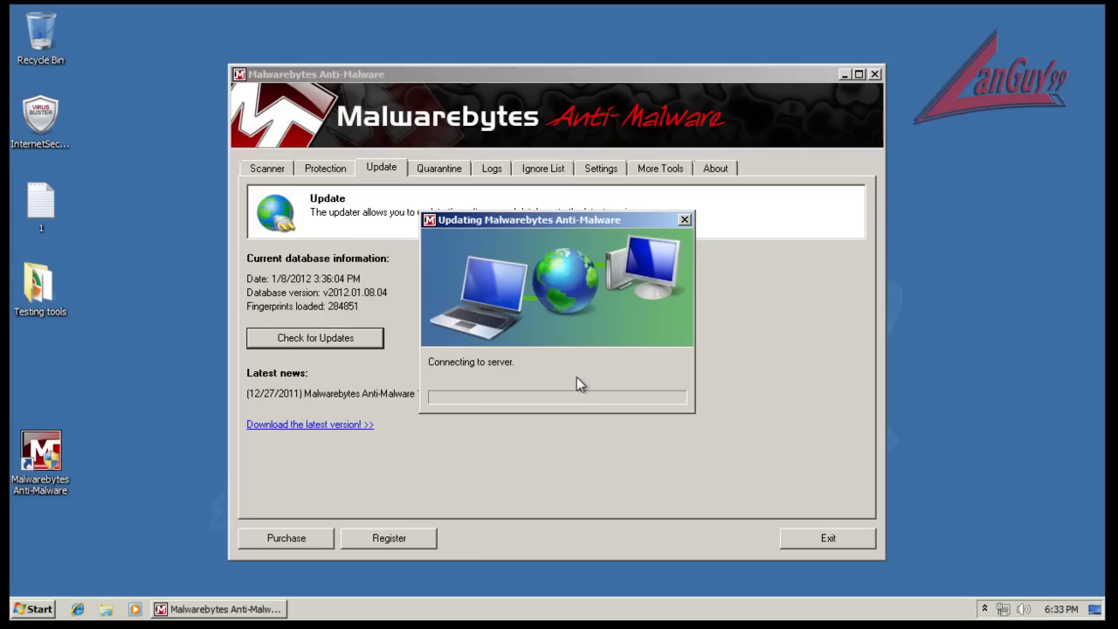
key(Return)
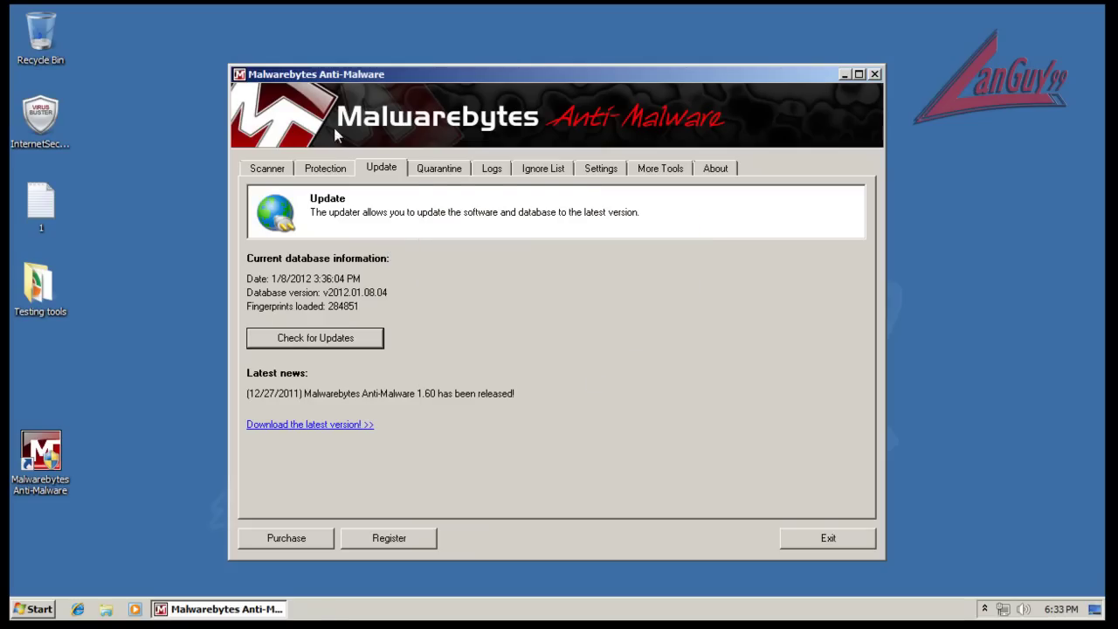
- Run a Malwarebytes quick scan and show its results
click(268, 168)
click(340, 434)
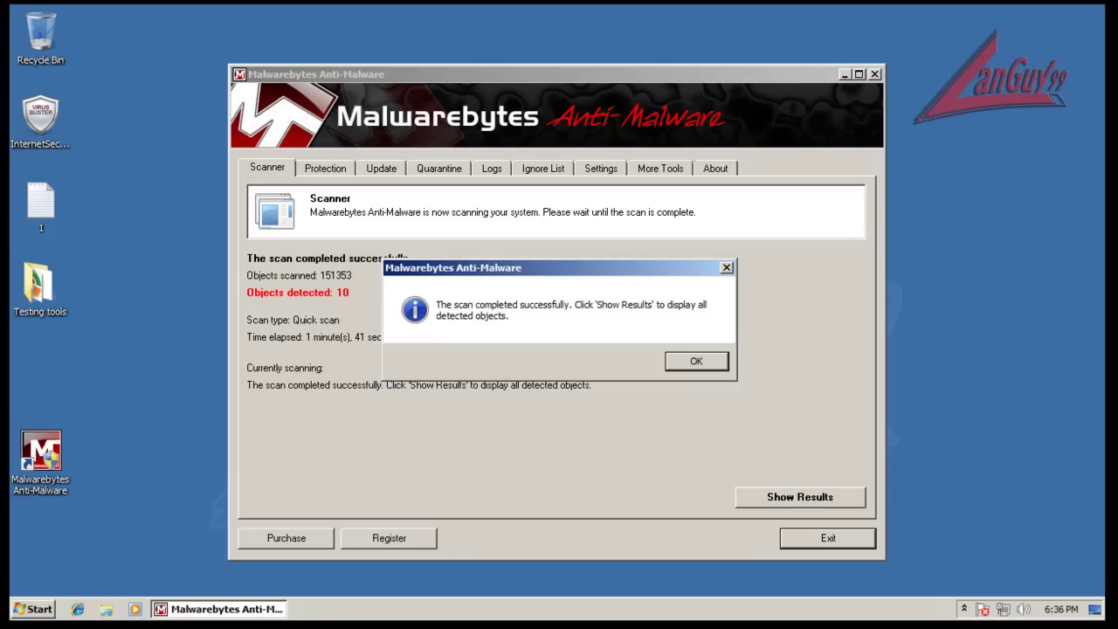
click(696, 361)
click(802, 496)
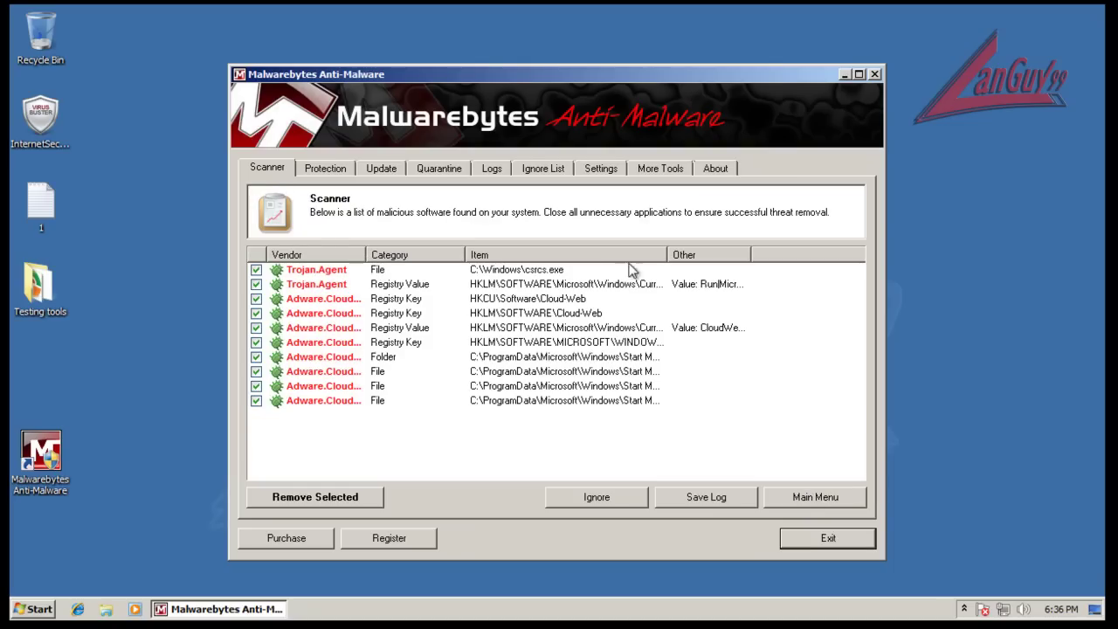
- Widen the item and vendor columns and examine the detected Trojan.Agent and Adware.CloudWeb entries
drag(663, 258, 778, 255)
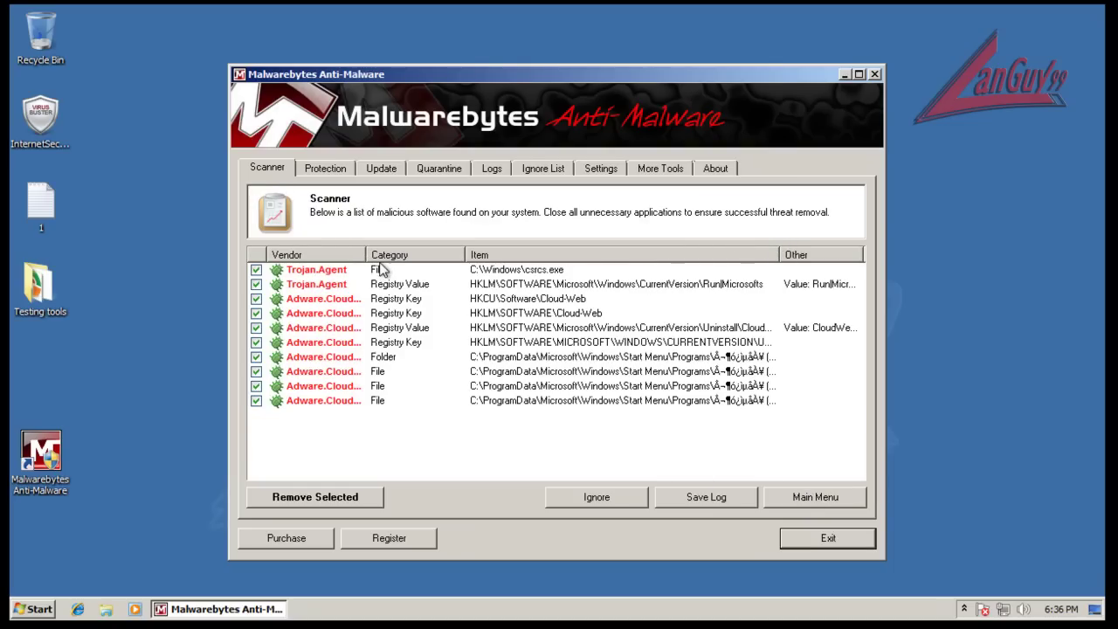
drag(367, 254, 401, 254)
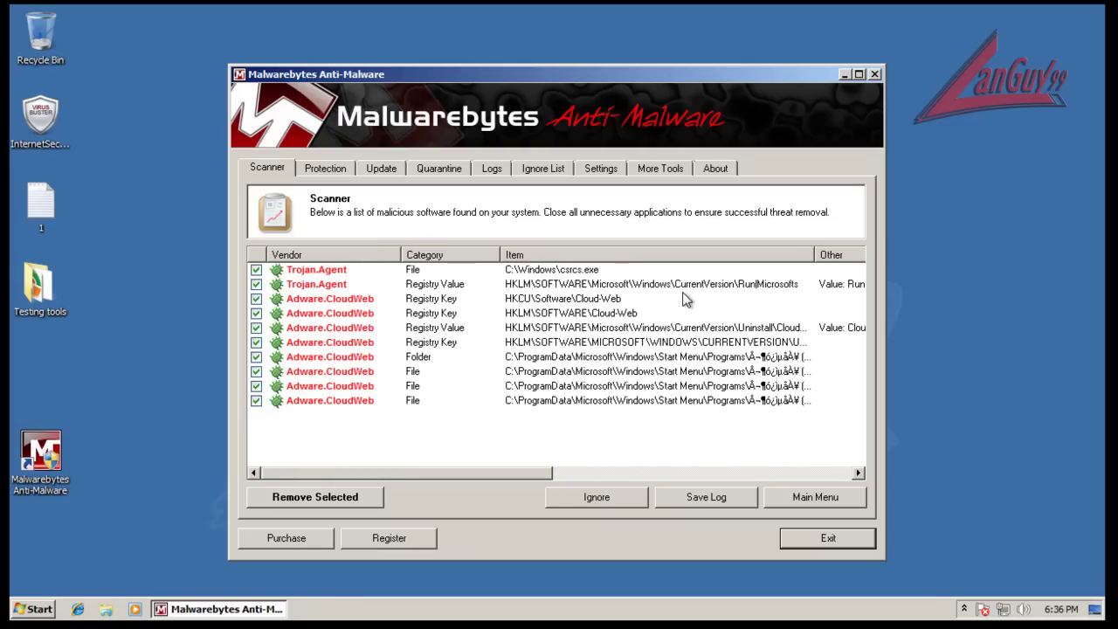
click(601, 273)
click(599, 285)
click(595, 272)
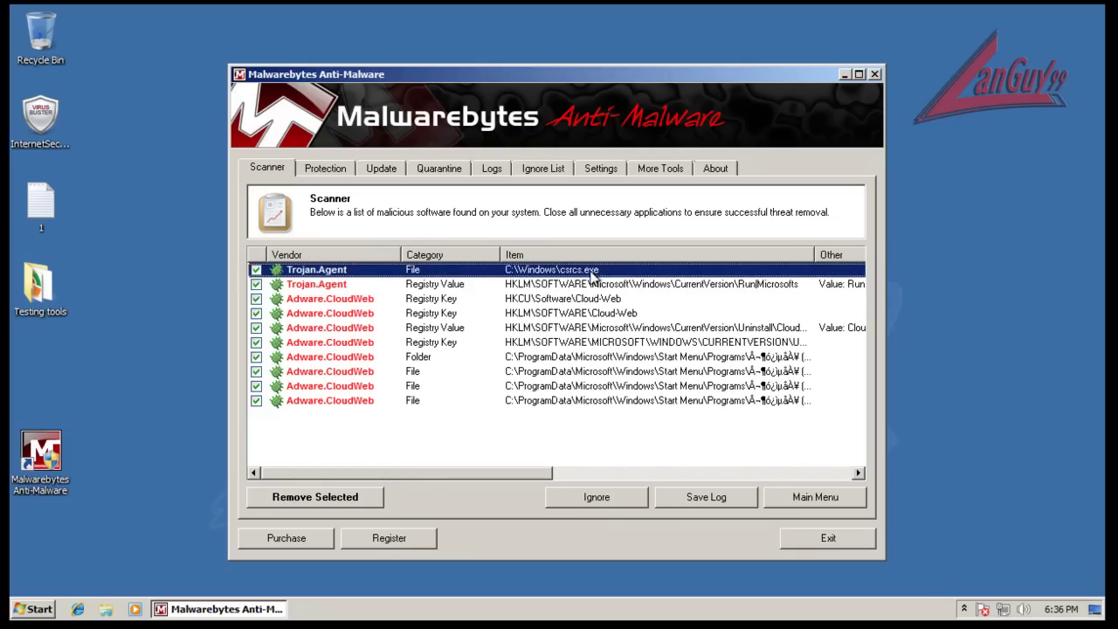
click(340, 299)
click(353, 313)
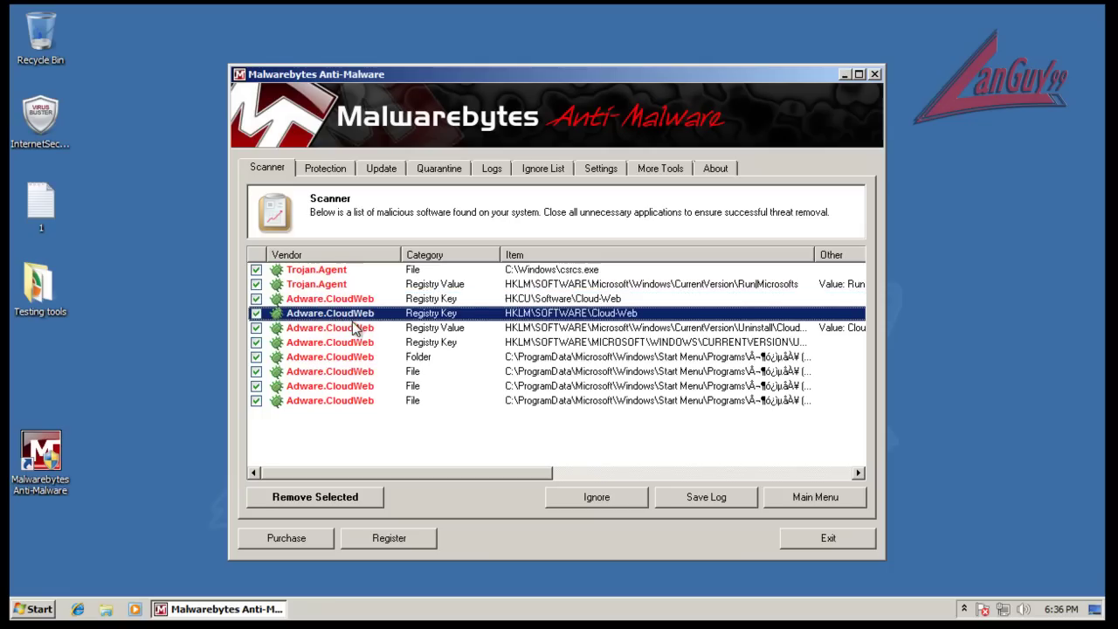
click(353, 357)
click(369, 371)
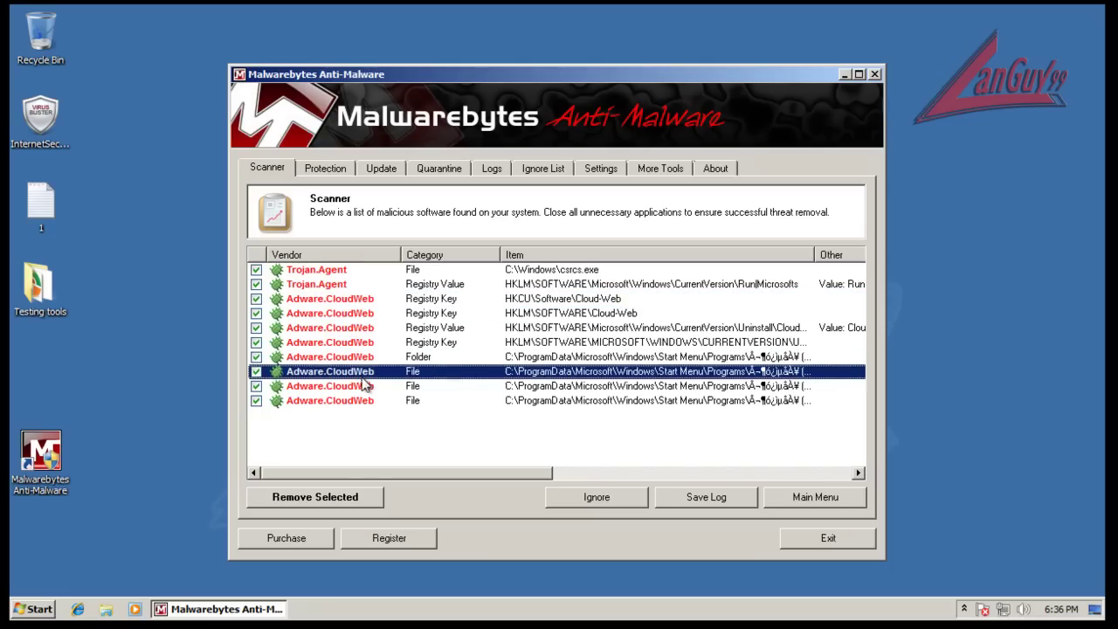
click(362, 400)
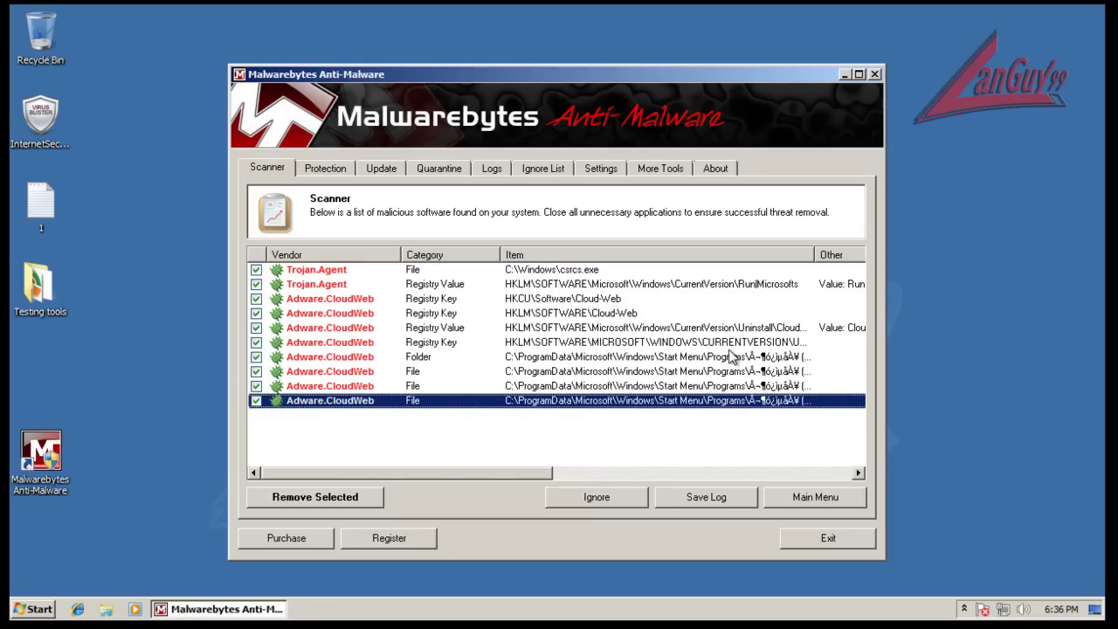
- Check the Start menu programs for the CloudWeb folder and examine the full paths of the detected items
click(35, 609)
click(70, 553)
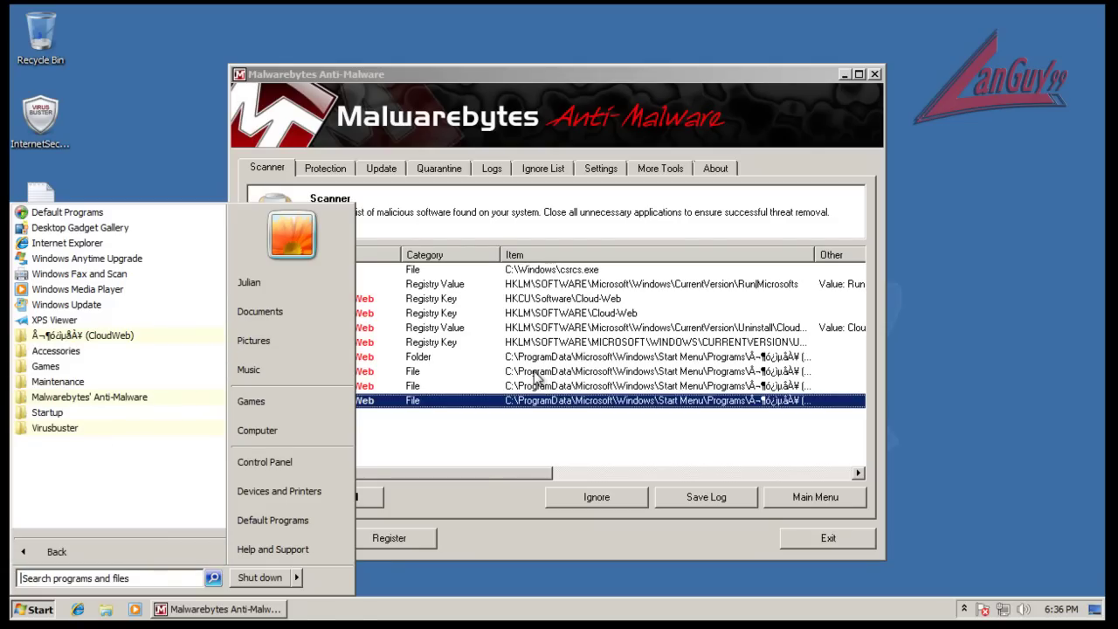
click(486, 507)
click(607, 341)
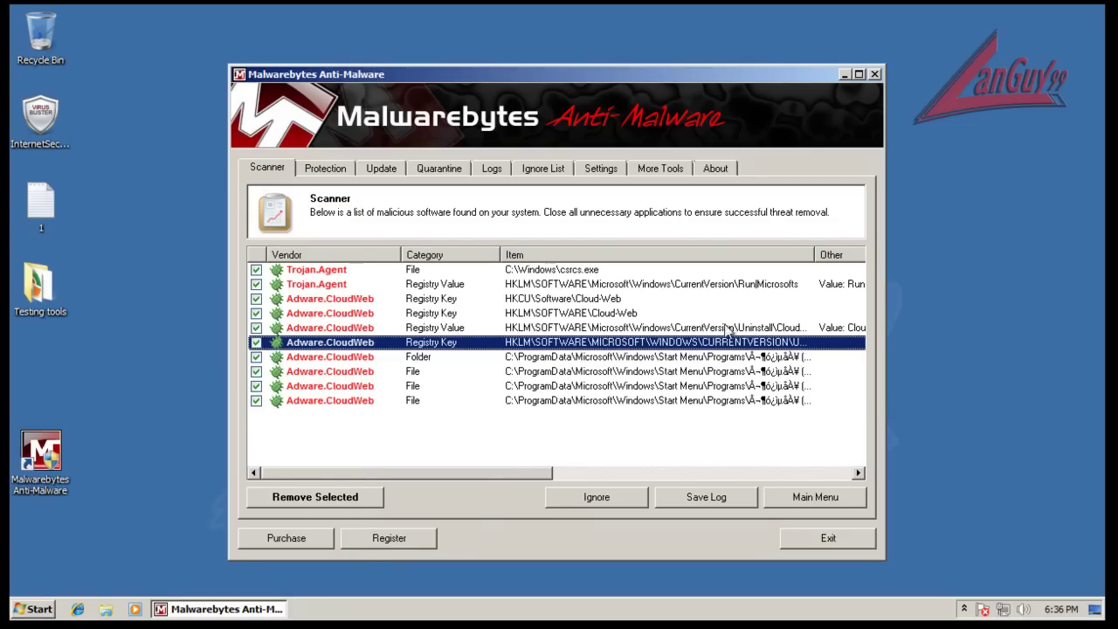
double_click(818, 257)
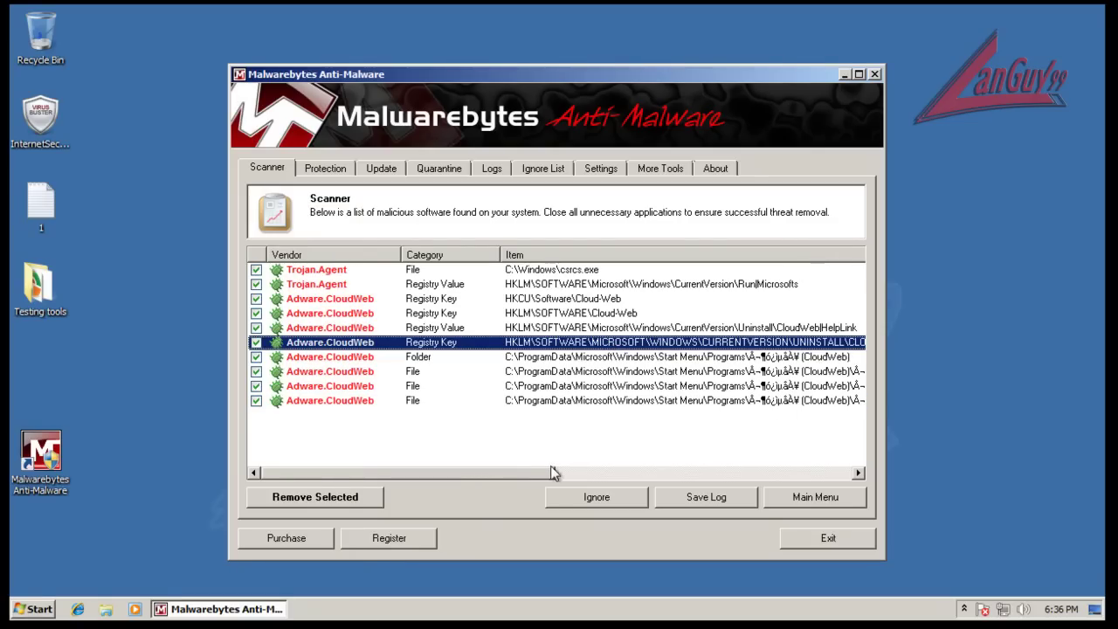
drag(522, 475, 627, 475)
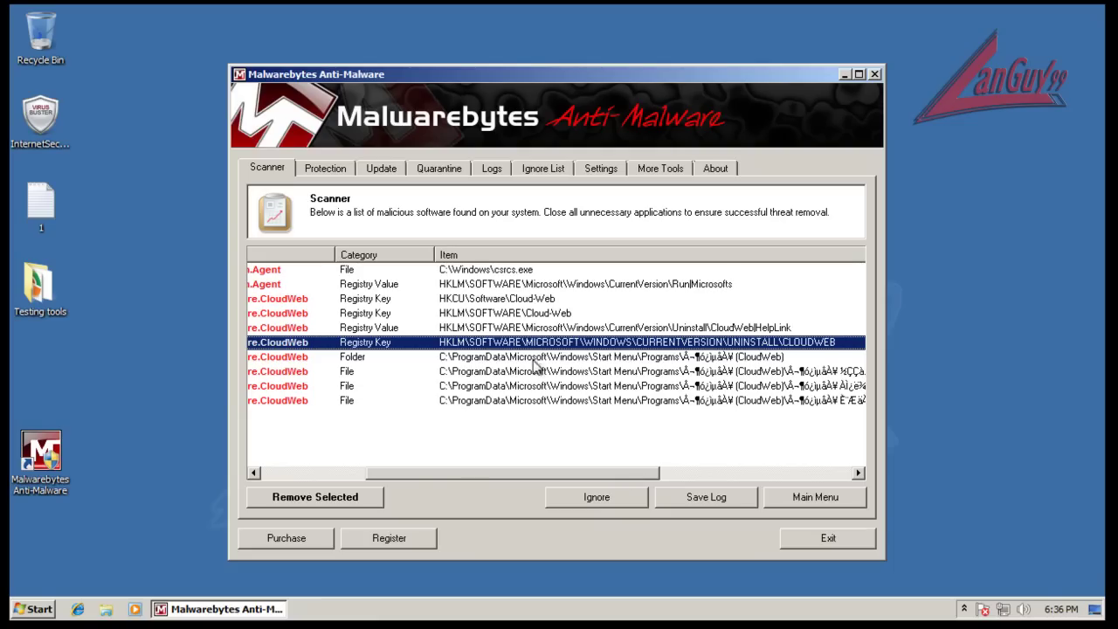
- Remove all checked Trojan.Agent and Adware.CloudWeb detections and allow MBAM.EXE to load its driver in the VirusBuster alerts
drag(538, 474, 380, 476)
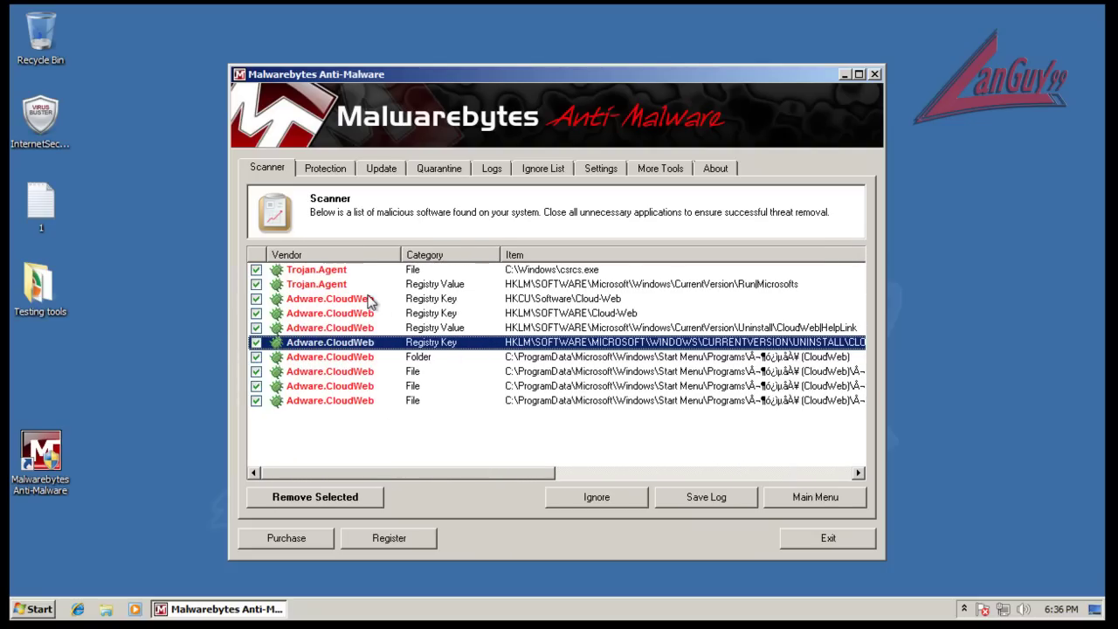
click(319, 504)
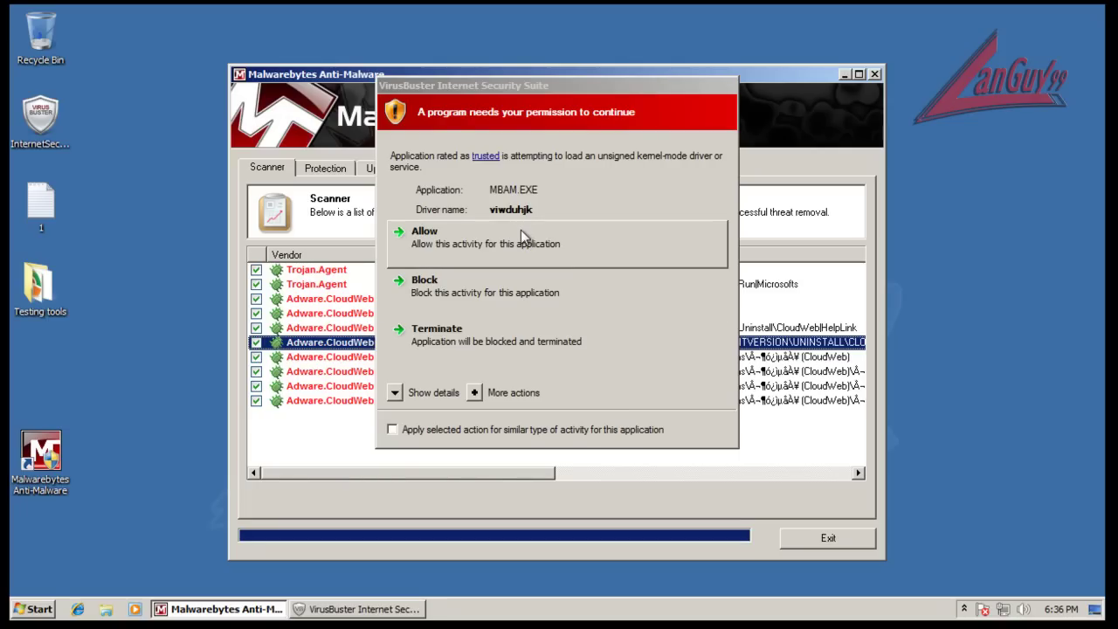
click(520, 238)
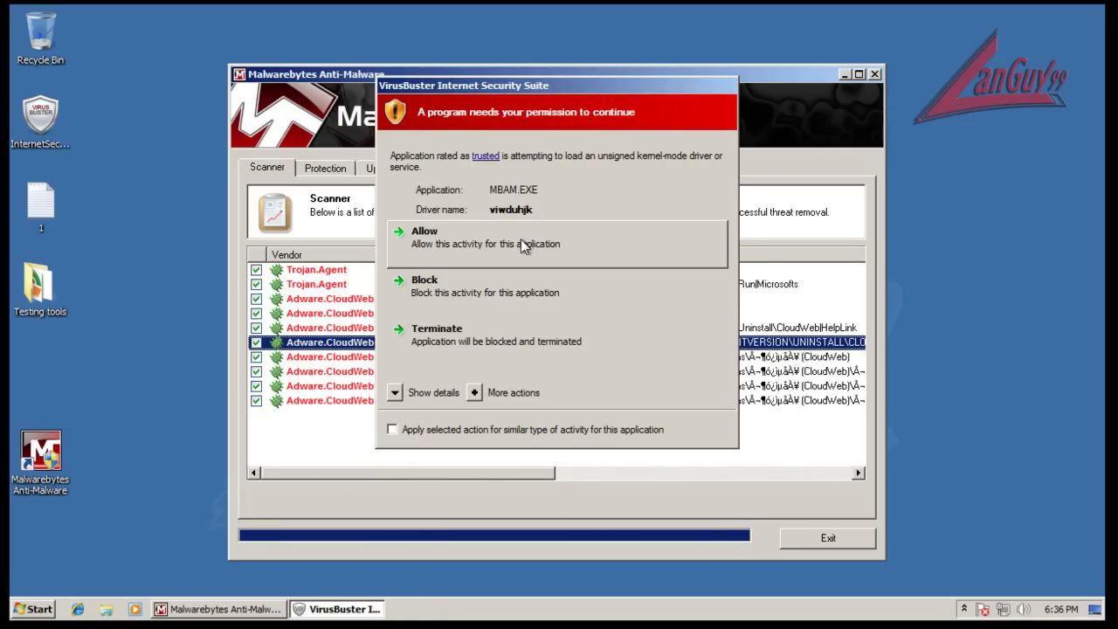
click(521, 238)
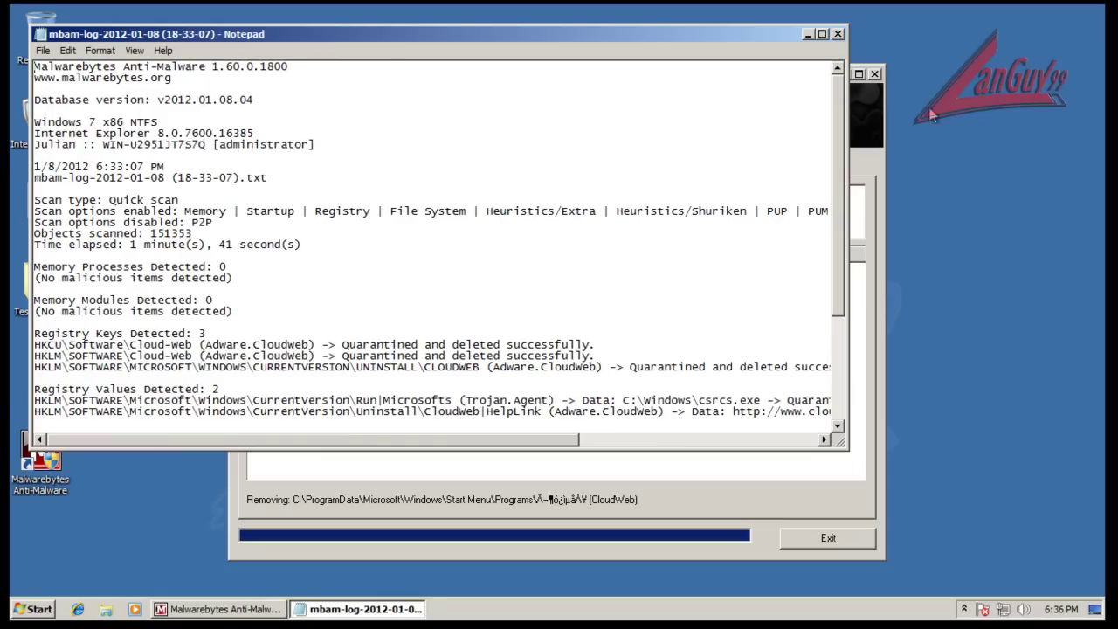
- Read the Malwarebytes removal log through to its end, then decline the system restart and exit Malwarebytes
drag(839, 79, 834, 276)
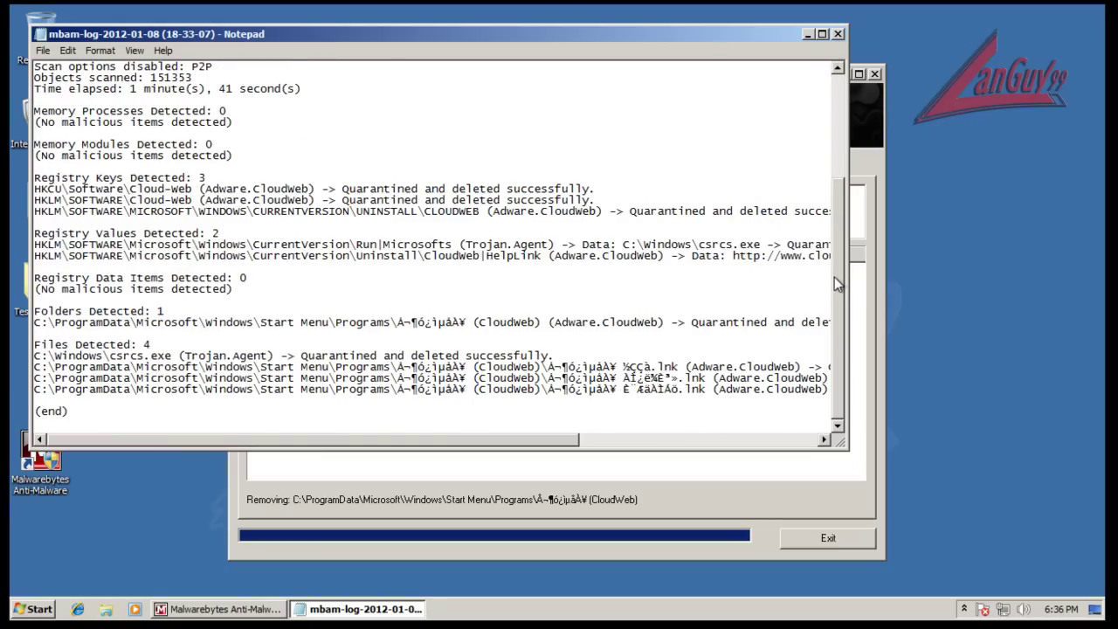
click(838, 34)
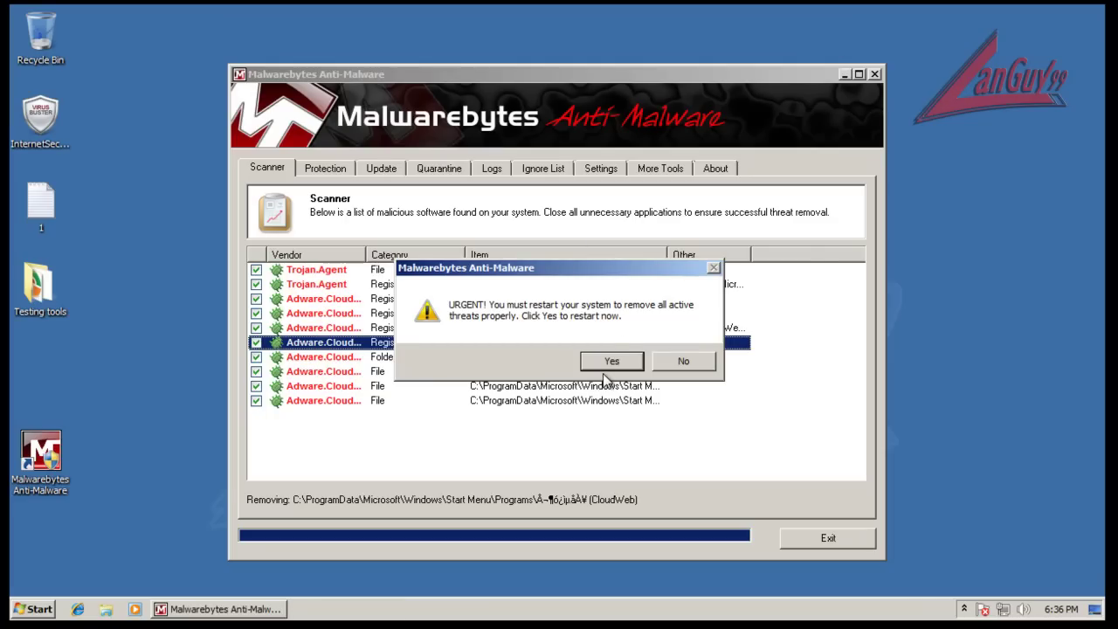
click(674, 361)
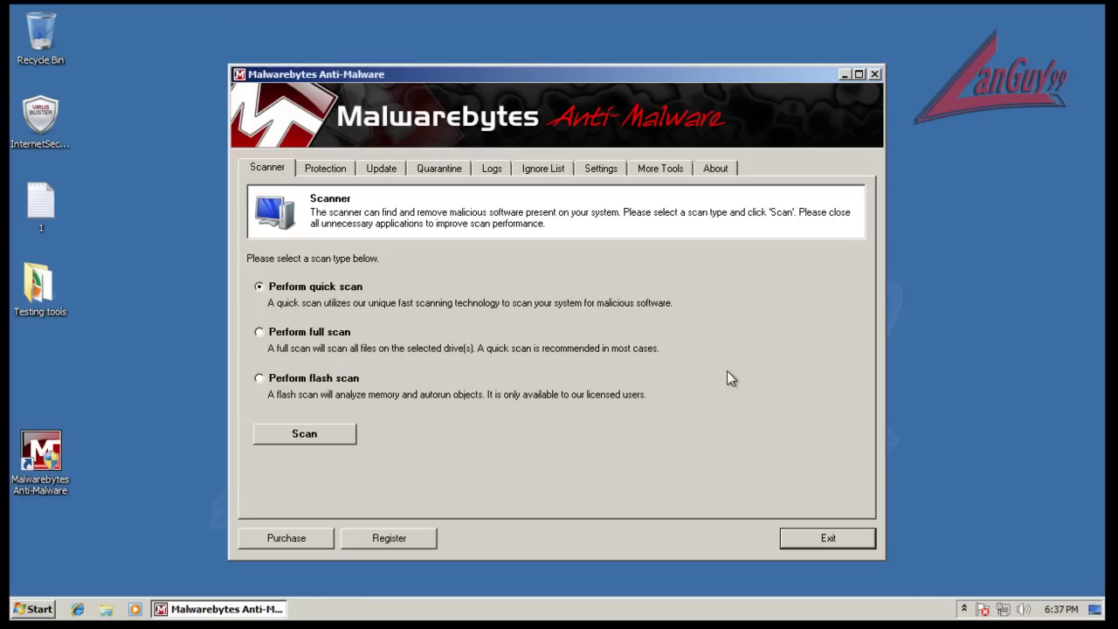
key(alt+F4)
- Run a HitmanPro36 scan from the Testing tools folder on the desktop and close its results
double_click(39, 284)
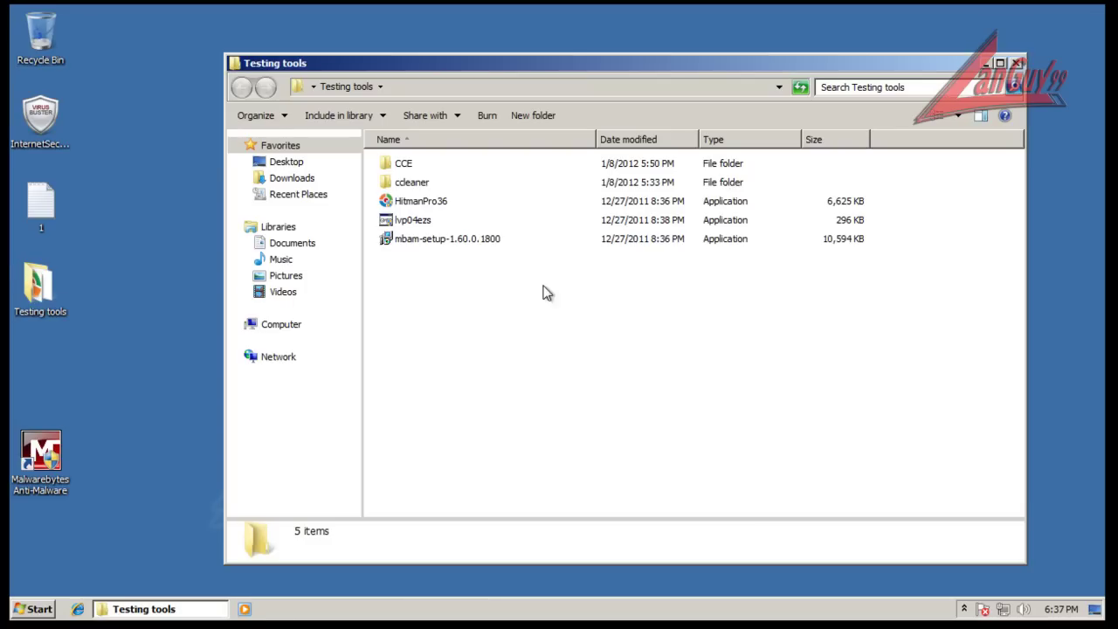
double_click(430, 202)
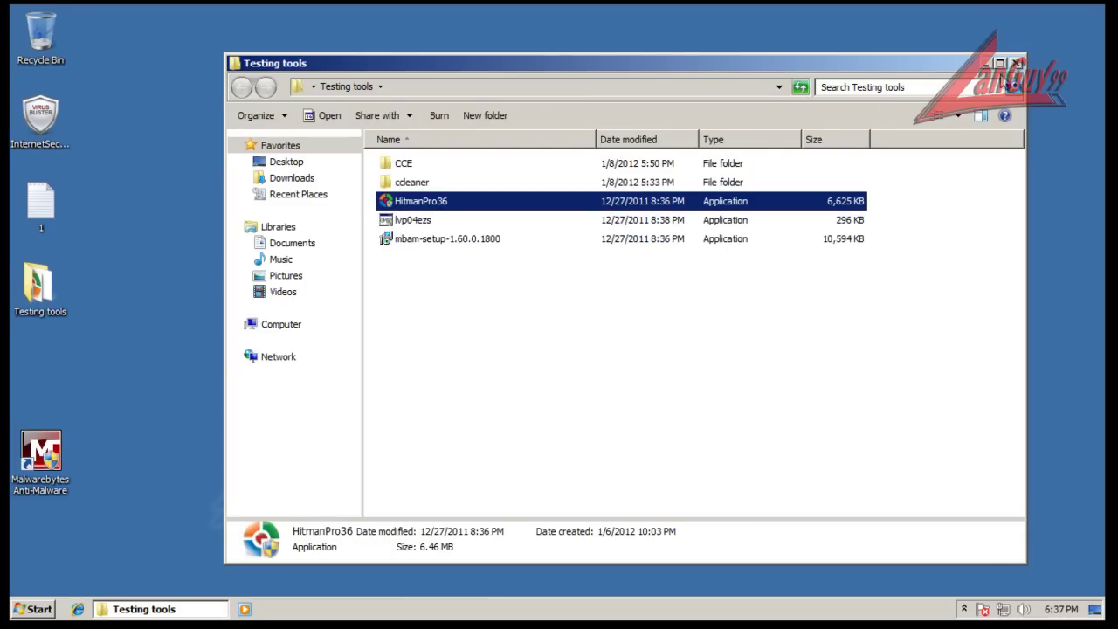
click(1016, 63)
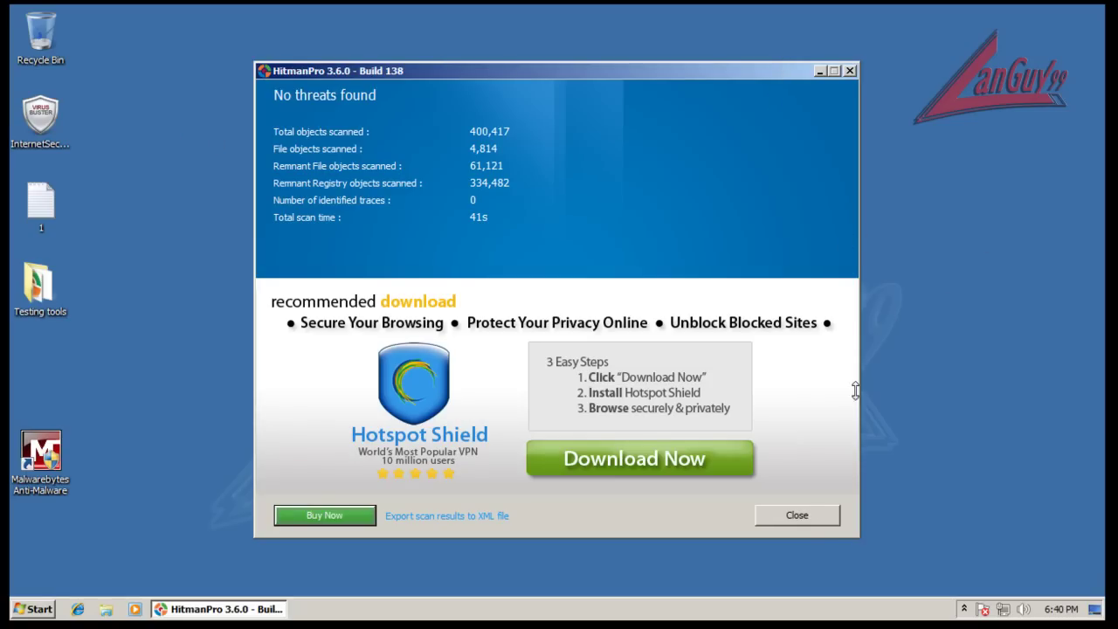
click(812, 518)
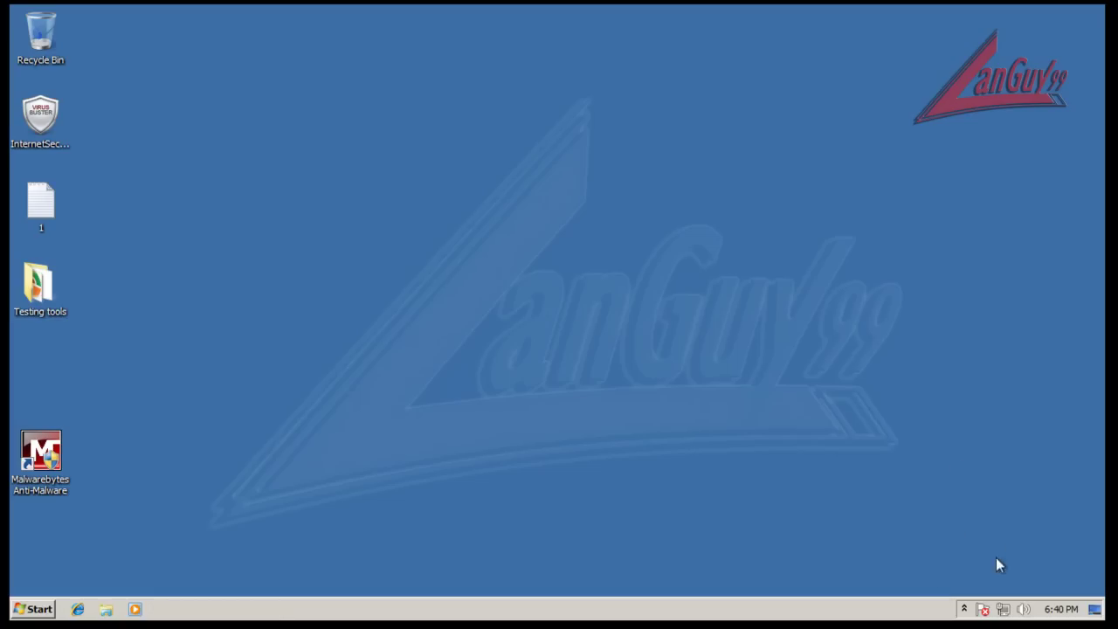
- Examine VirusBuster's component status and its time options for suspending protection, leaving protection active and closing its window
click(961, 608)
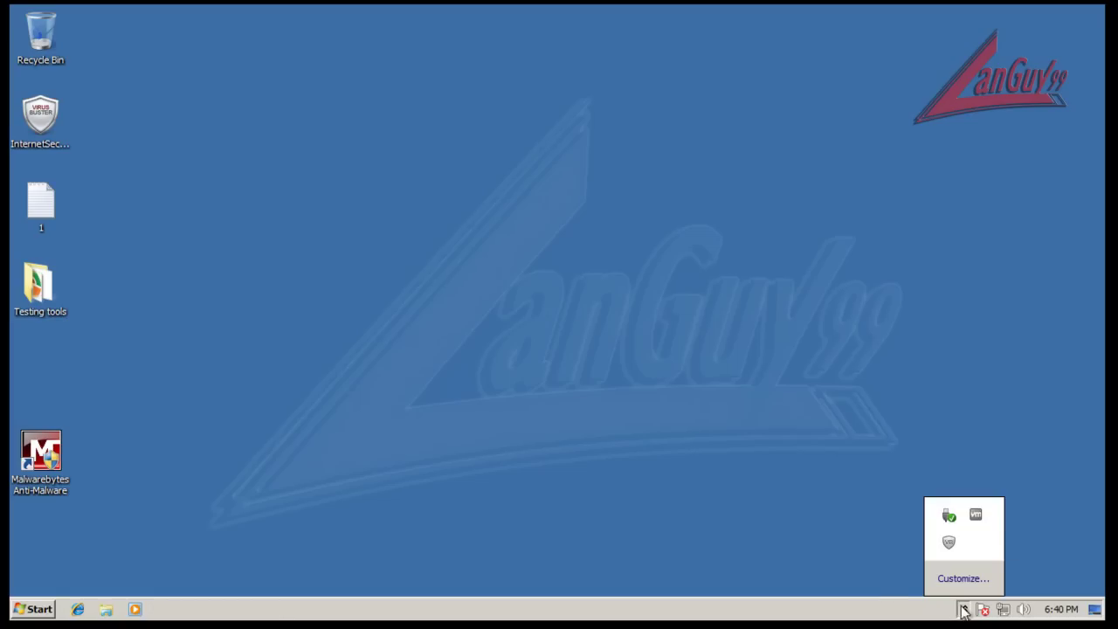
double_click(950, 545)
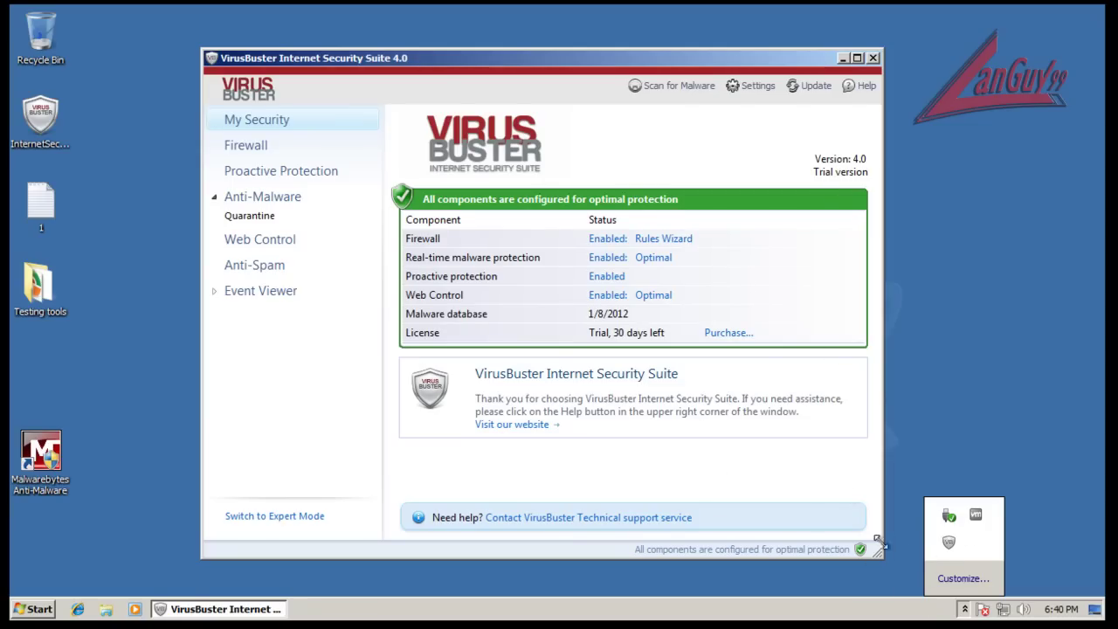
right_click(949, 543)
click(974, 514)
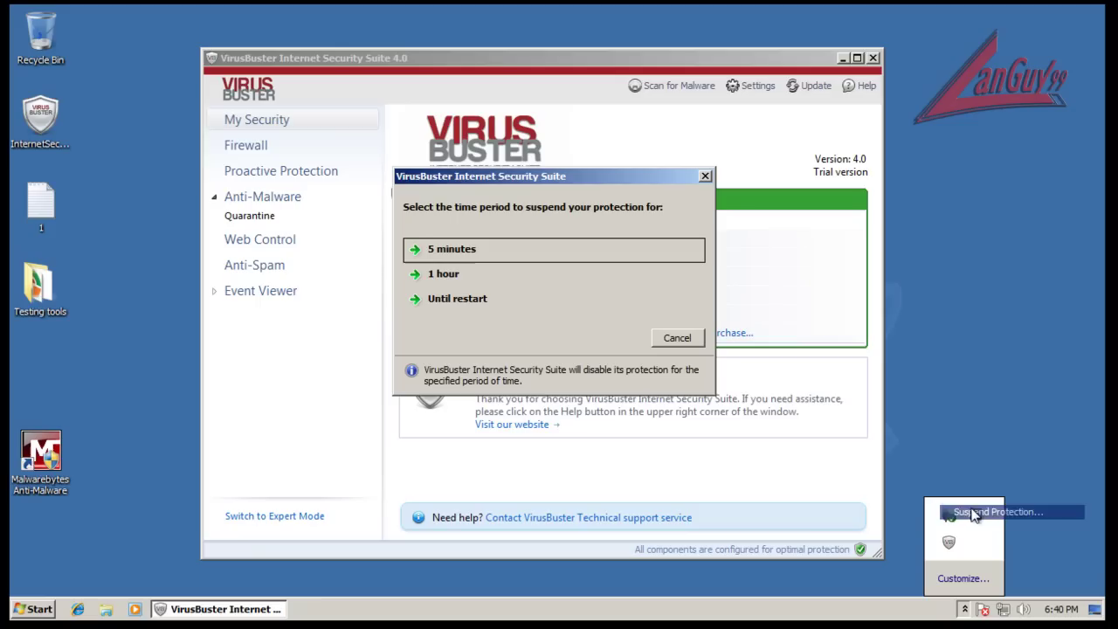
click(678, 340)
drag(537, 56, 605, 49)
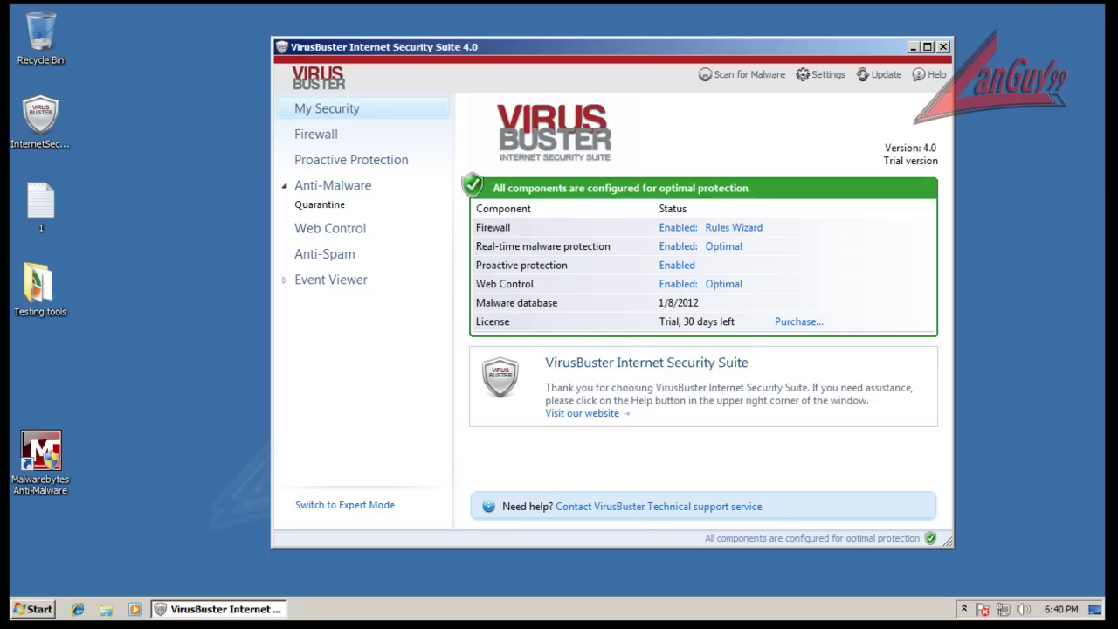
click(943, 46)
- Examine the running processes from all users in Task Manager, sorted by description, and close it
right_click(474, 615)
click(520, 560)
click(396, 407)
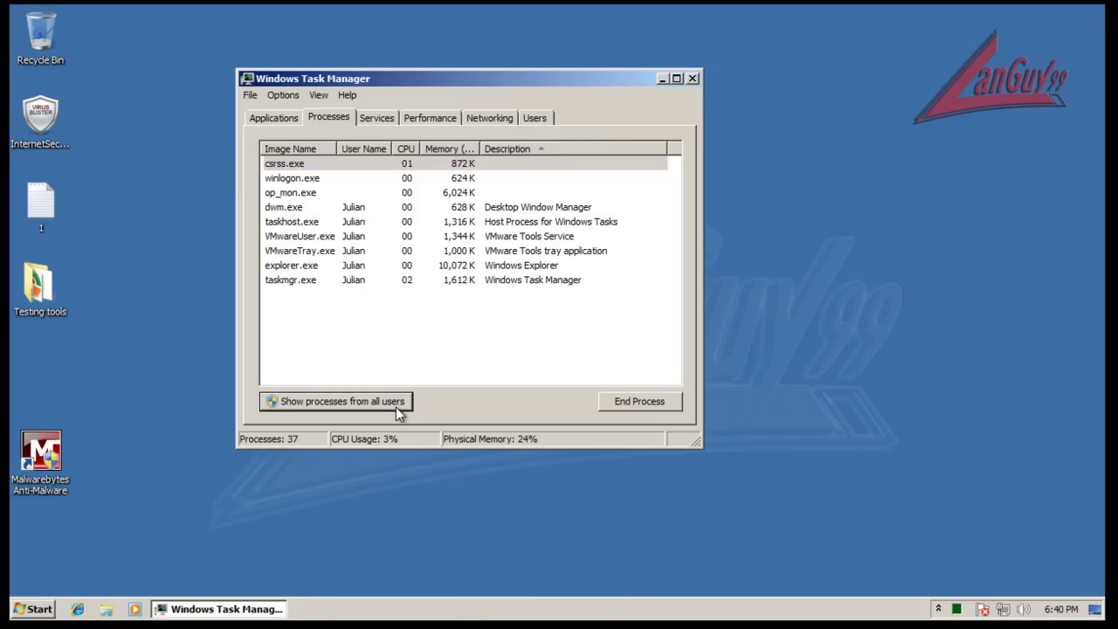
click(549, 150)
click(551, 150)
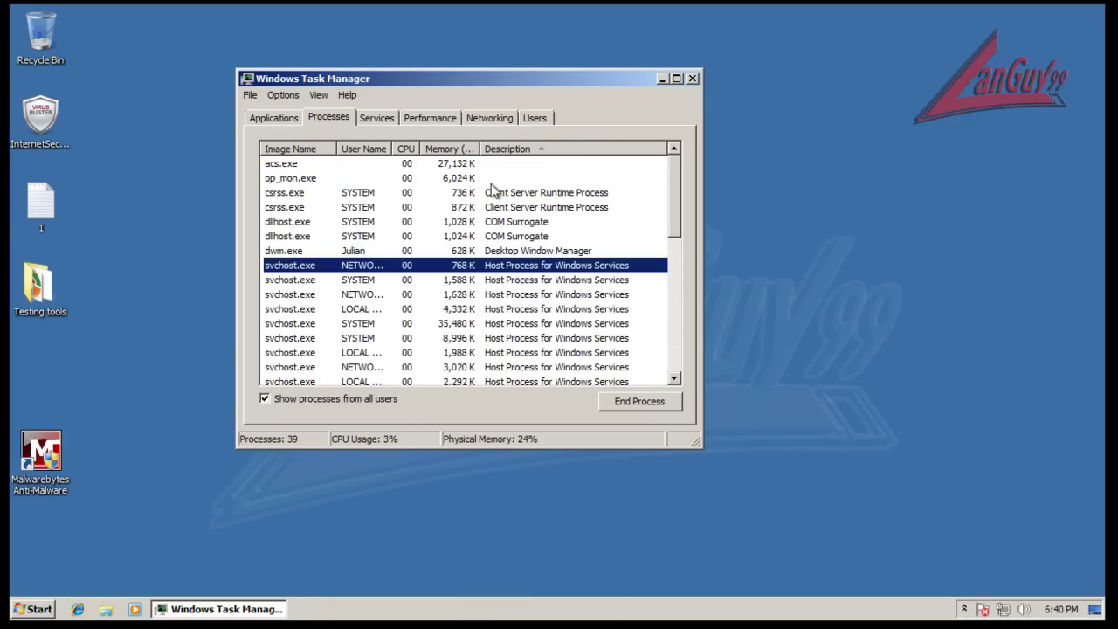
click(693, 81)
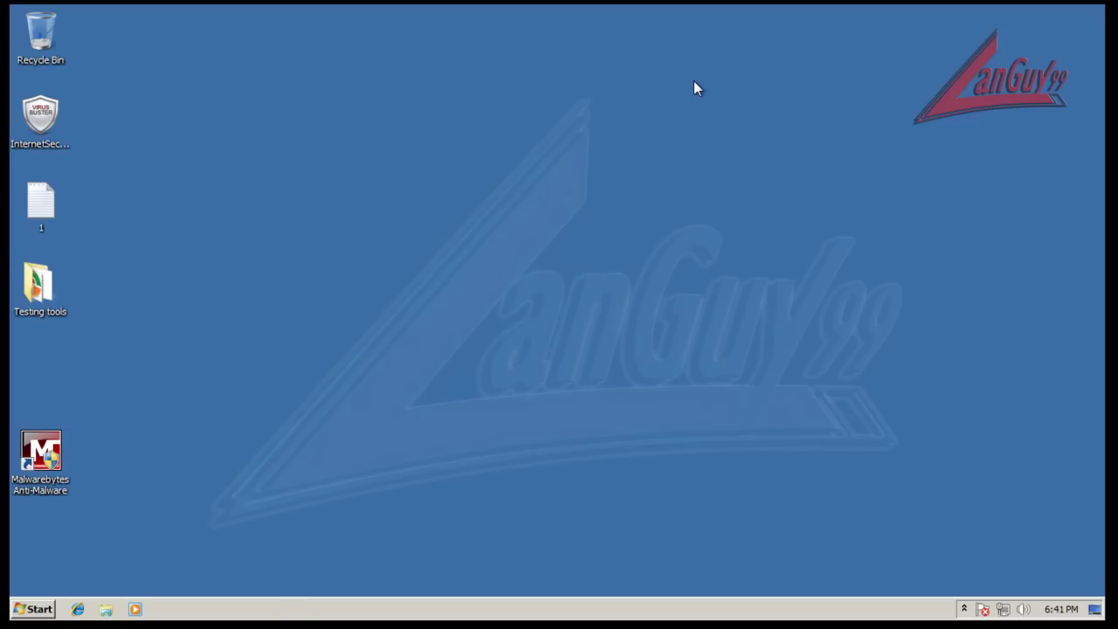